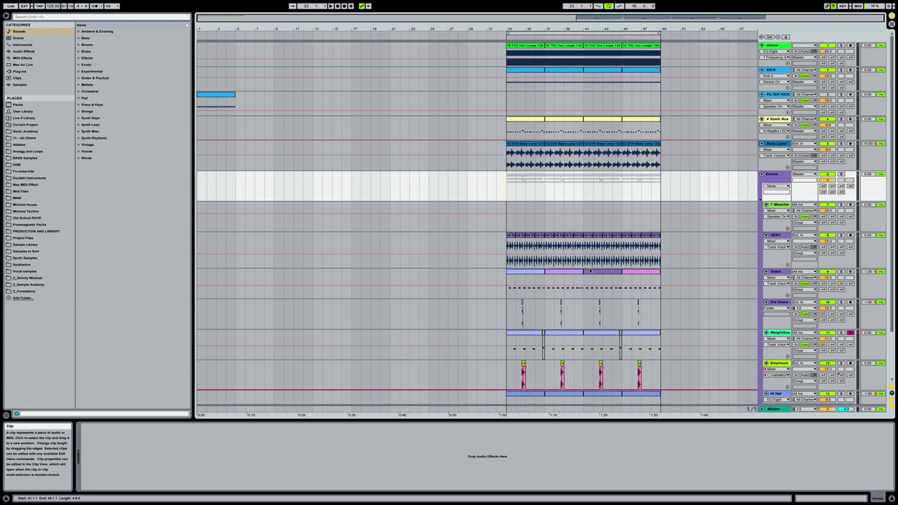
Step: Solo the KICK track, play it, and cut band 5 of its EQ Eight by about 4.6 dB around 1.16 kHz using audition mode
left_click(774, 70)
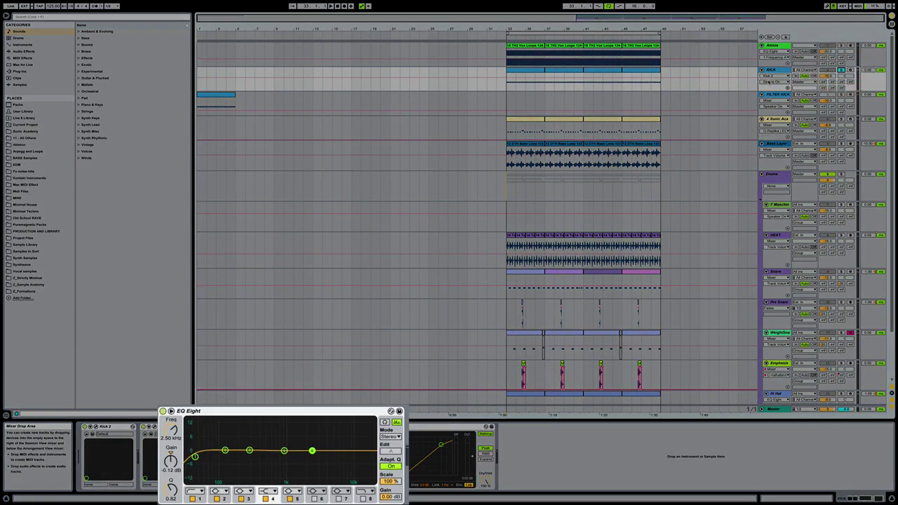
key("space")
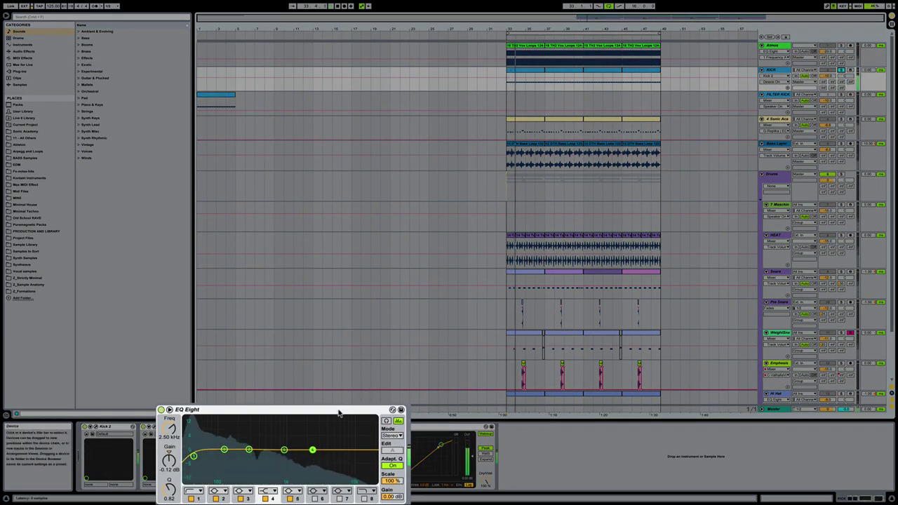
left_click(284, 450)
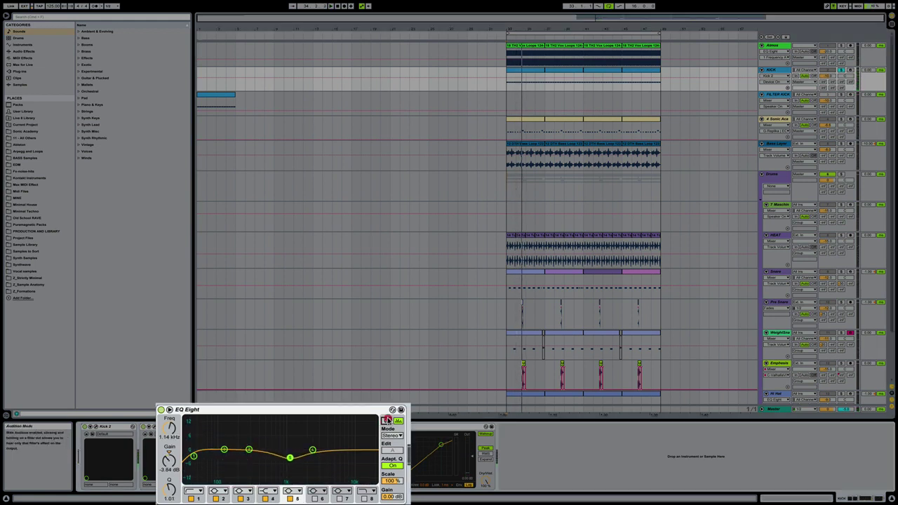
left_click(385, 420)
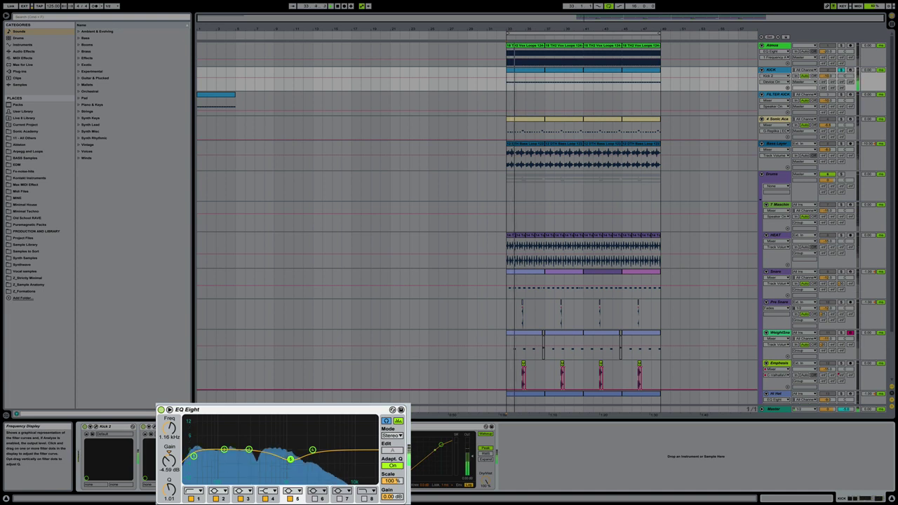
Step: Lower the kick EQ's high shelf (band 4) to -3.60 dB at 2.50 kHz, with audition mode and the KICK solo off
left_click(312, 450)
left_click_drag(312, 450, 291, 464)
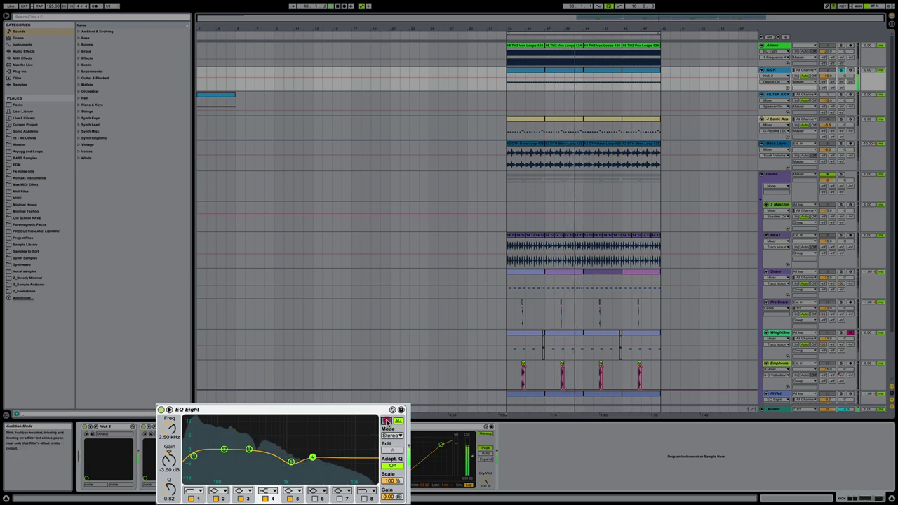
left_click(385, 420)
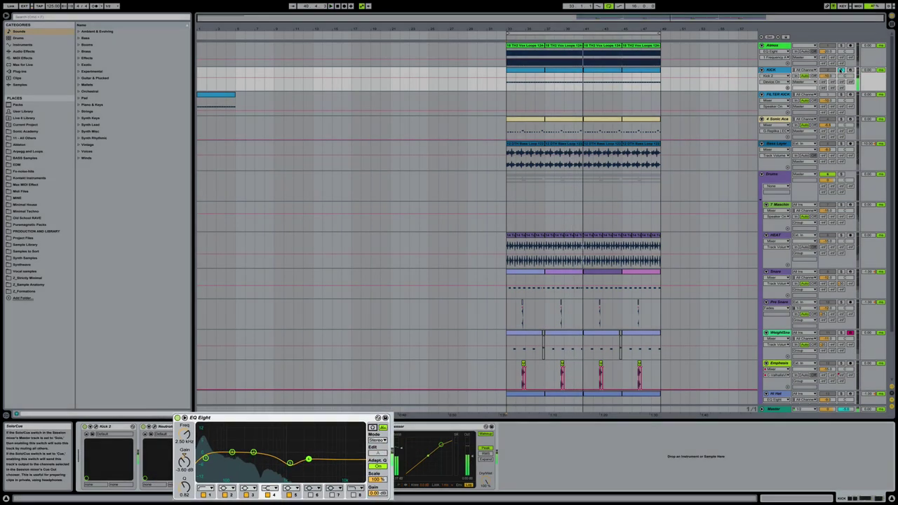
left_click(841, 70)
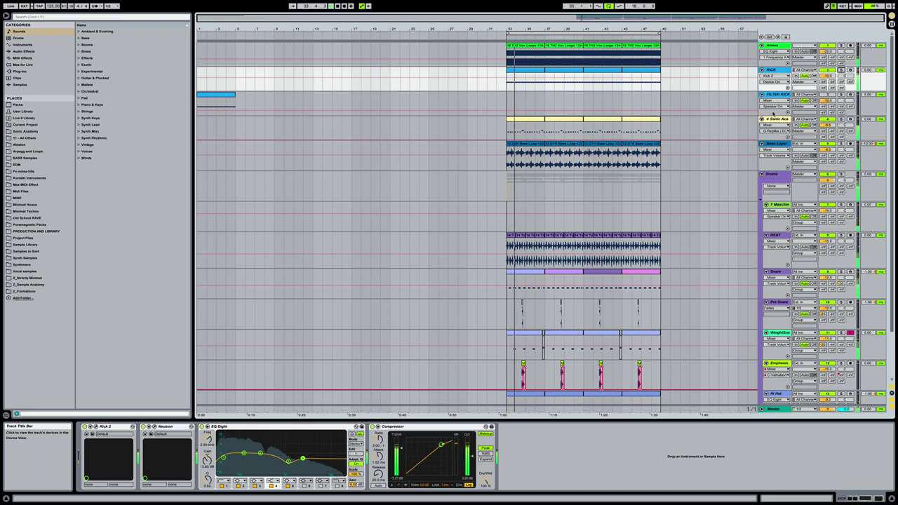
Step: Set the low shelf in the KICK track's Neutron equalizer to 128 Hz with a gain of 1.6 dB
left_click(95, 427)
left_click(95, 426)
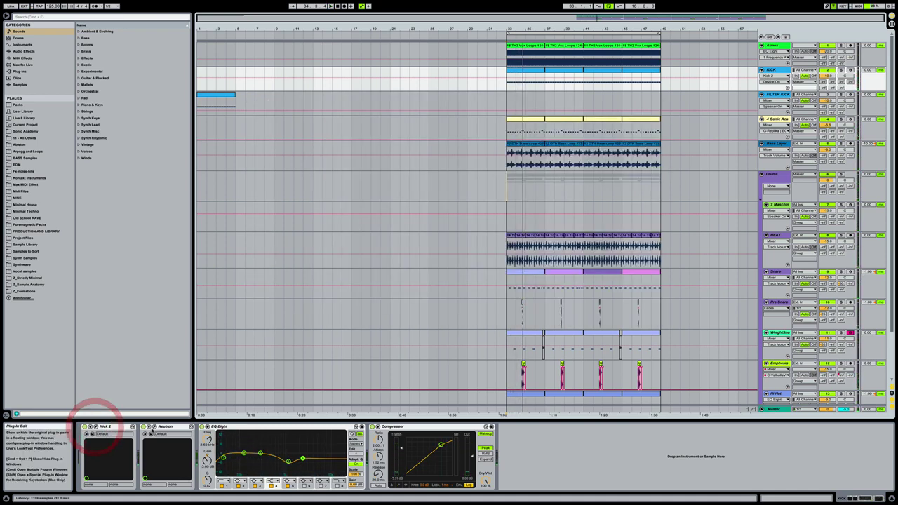
left_click(154, 426)
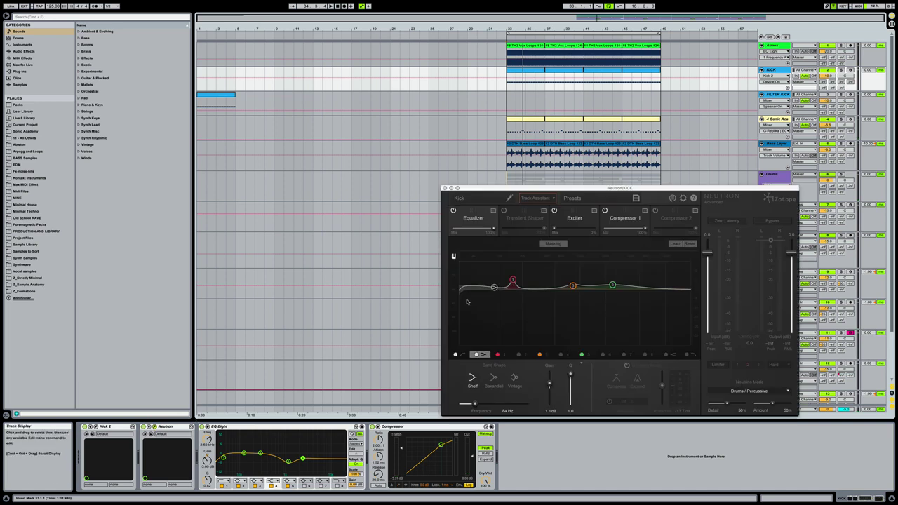
left_click(493, 287)
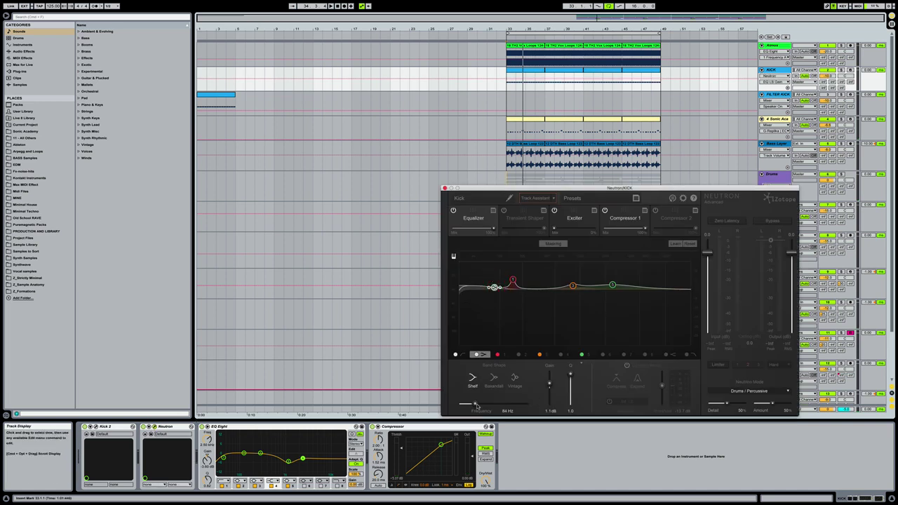
left_click_drag(475, 406, 478, 406)
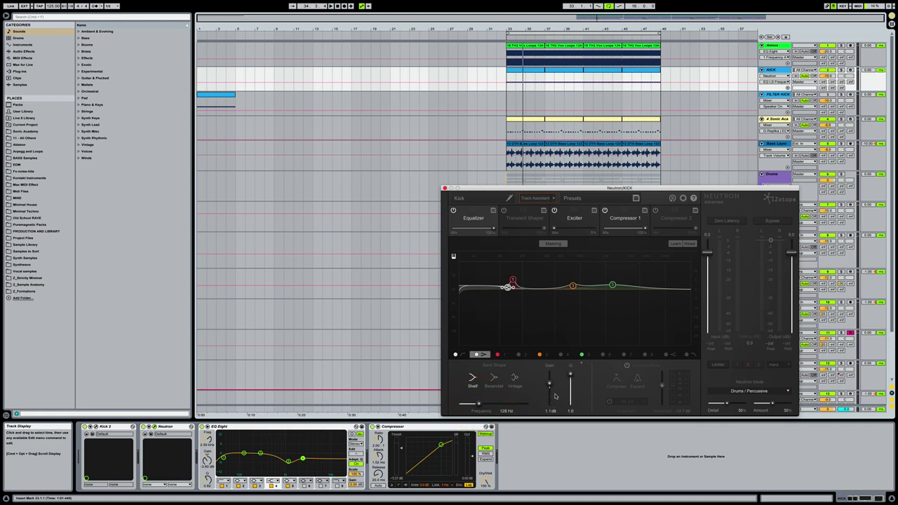
left_click_drag(549, 385, 549, 384)
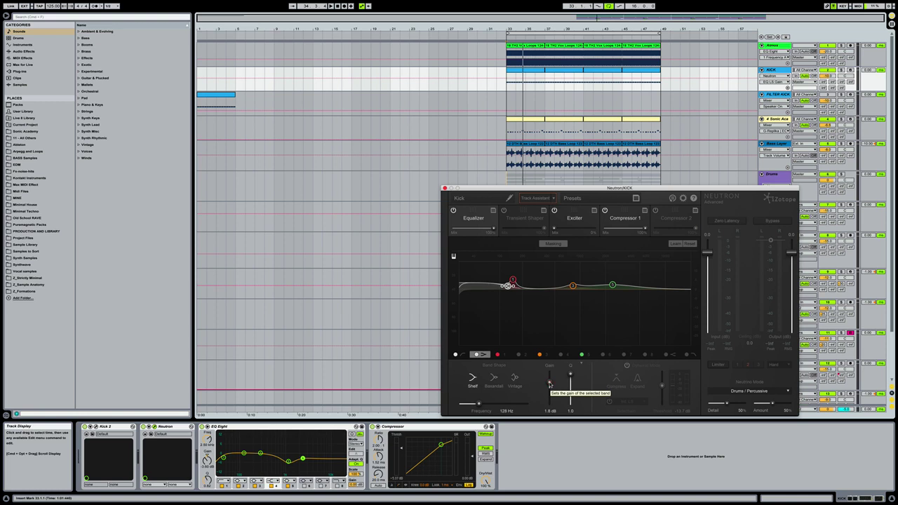
left_click_drag(549, 384, 549, 384)
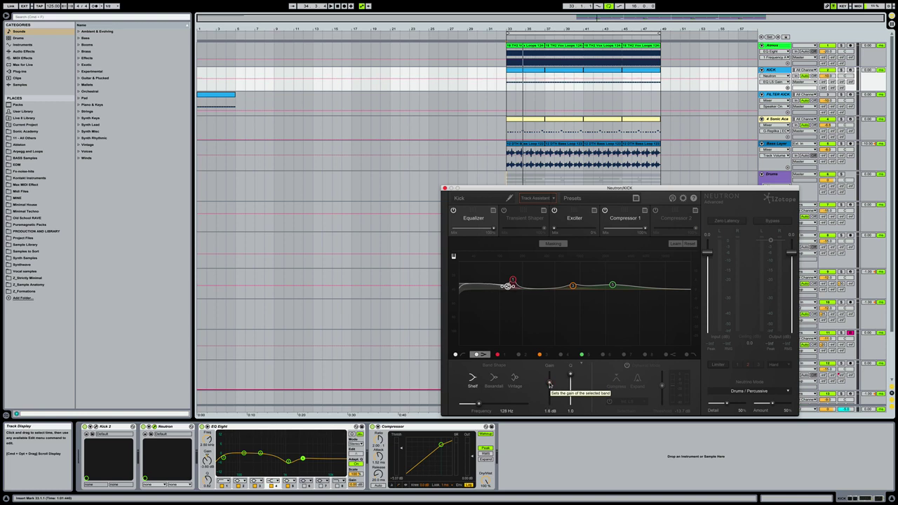
Step: Play the loop, raise the KICK track's volume slightly, and close the Neutron plug-in window
key("space")
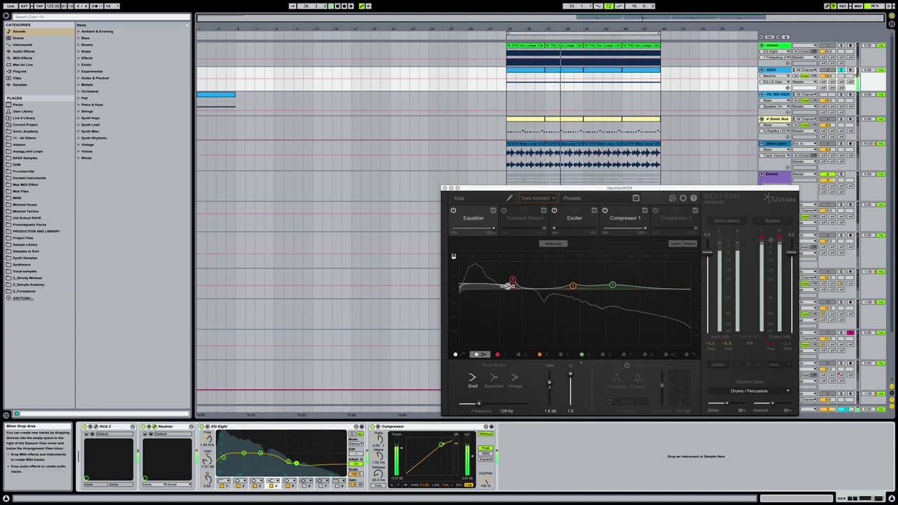
left_click(831, 72)
left_click_drag(831, 72, 831, 69)
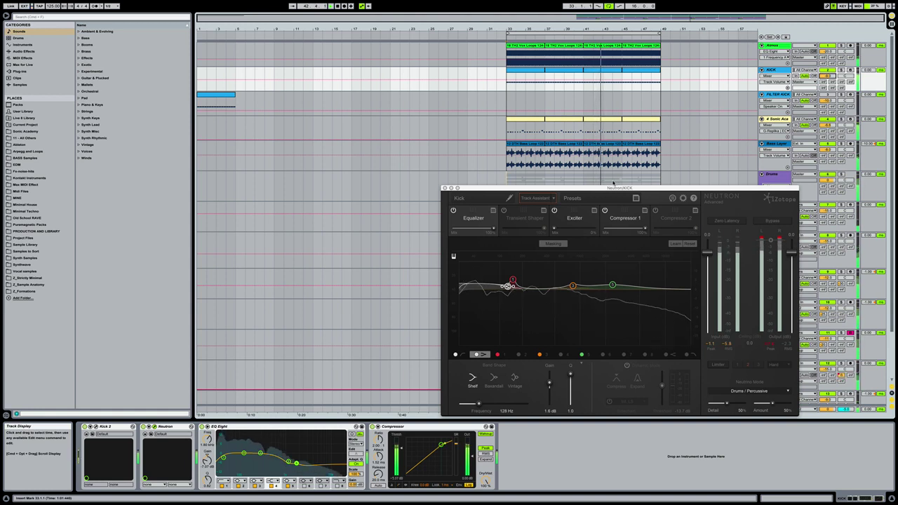
left_click(443, 188)
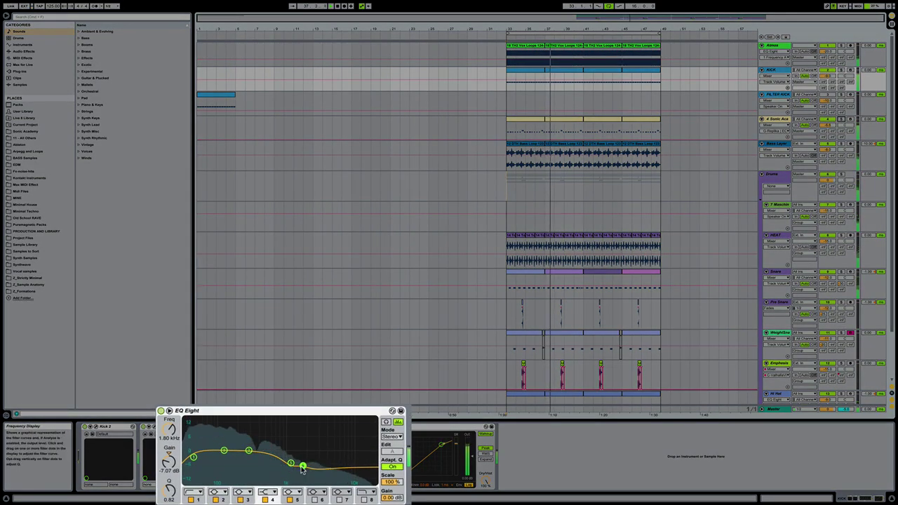
Step: Retune the kick's EQ Eight, setting band 5 to about -5.6 dB at 1.18 kHz and the band 4 shelf to 2.41 kHz
left_click(291, 464)
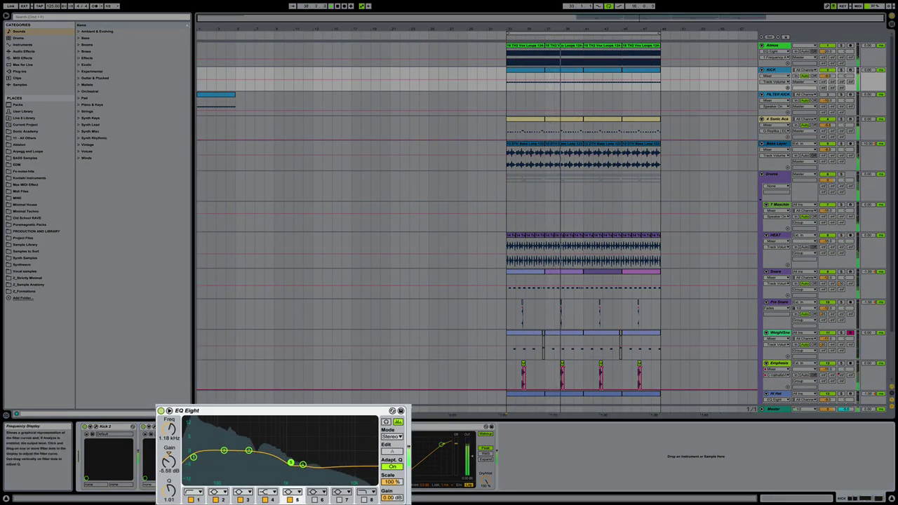
left_click(302, 464)
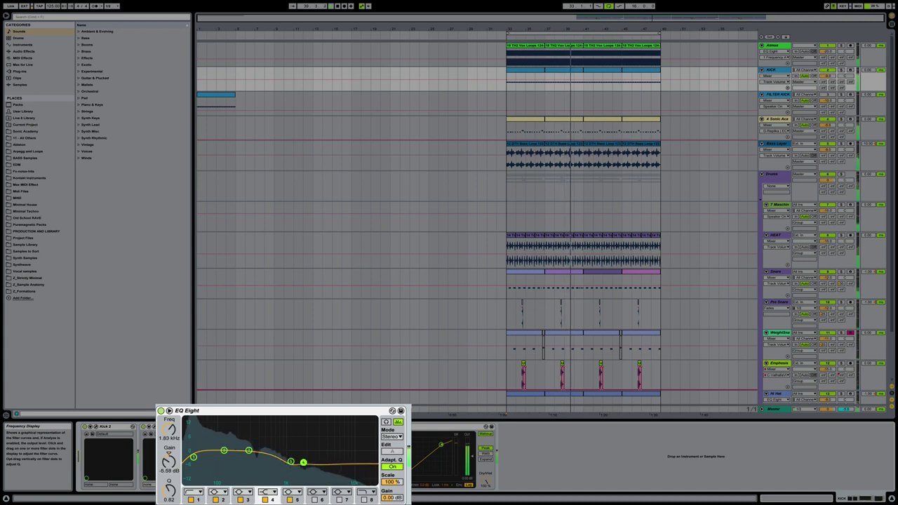
mouse_move(303, 462)
left_mouse_down()
mouse_move(310, 465)
mouse_move(290, 460)
mouse_move(310, 462)
left_mouse_up()
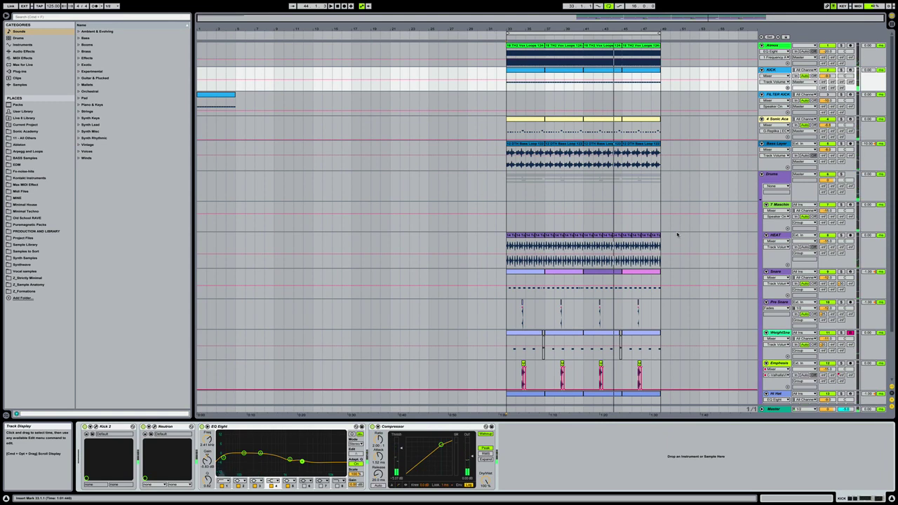
Step: Solo the Drums group and play it from bar 33
scroll(677, 235, "down", 3)
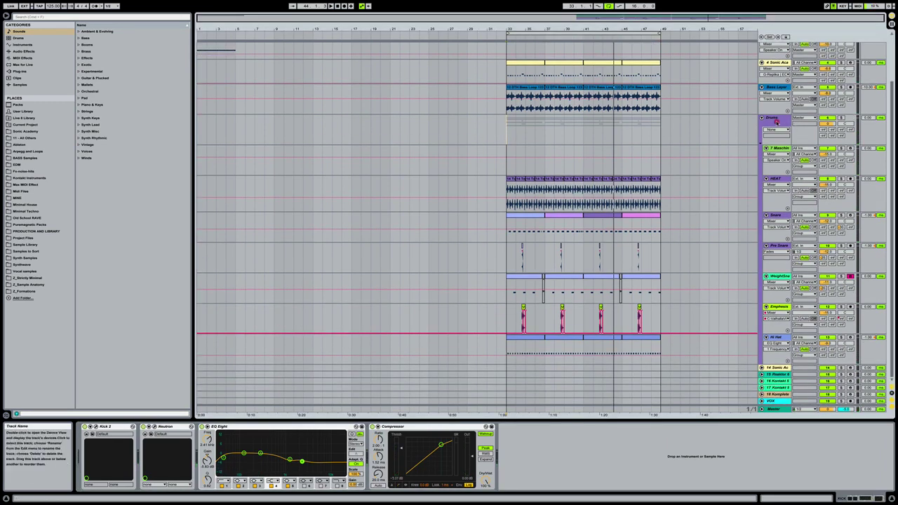
left_click(774, 119)
left_click(841, 120)
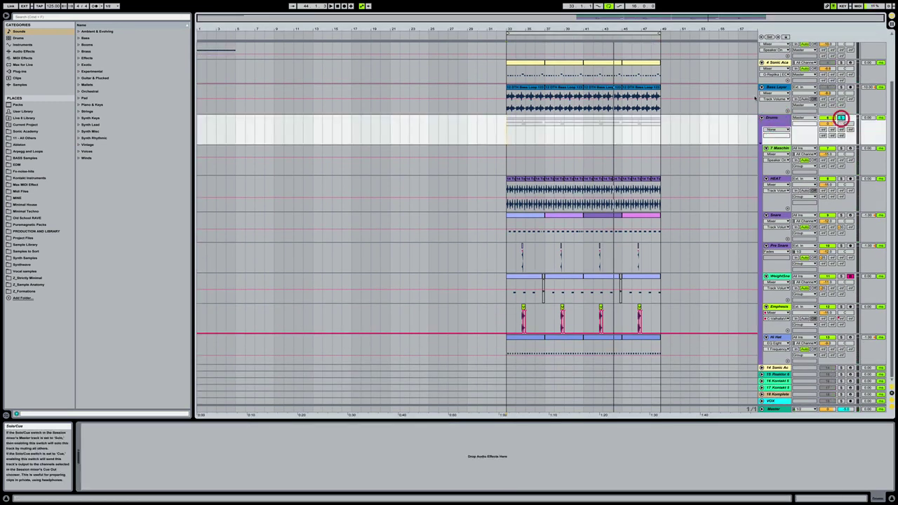
left_click_drag(711, 28, 712, 42)
key("space")
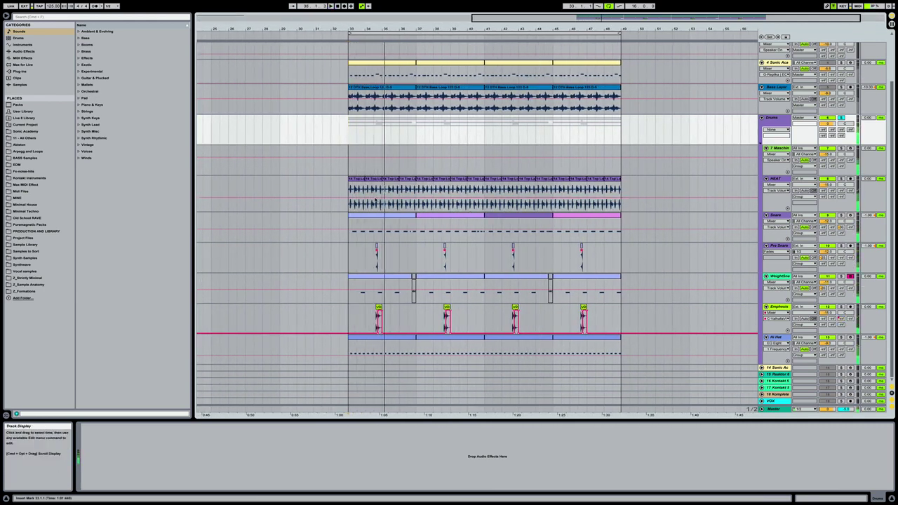
Step: Lengthen the fade-out at the end of the first Pre Snare clip, just before 34.4
left_click_drag(372, 30, 372, 84)
left_click_drag(621, 29, 621, 71)
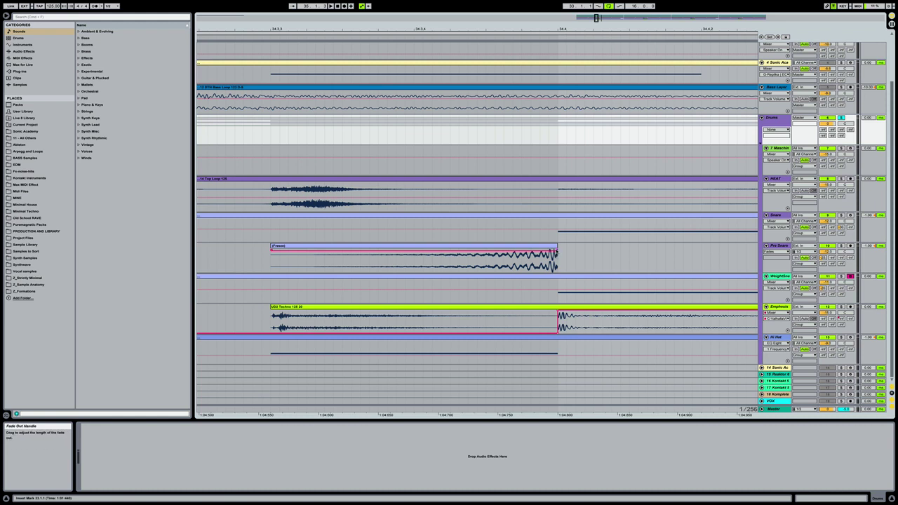
left_click(556, 248)
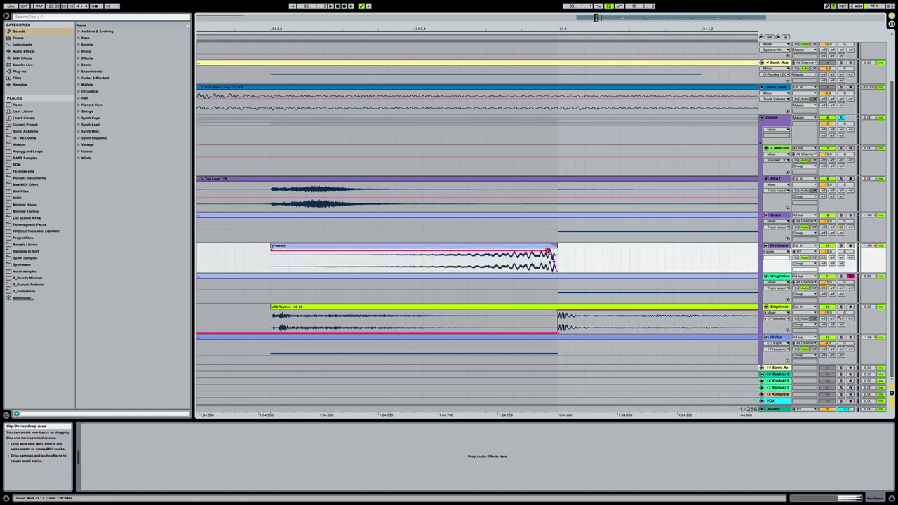
left_click(552, 250)
Step: Solo the Pre Snare and Snare tracks and play the faded clip leading into the snare hit at 34.4
left_click(841, 245)
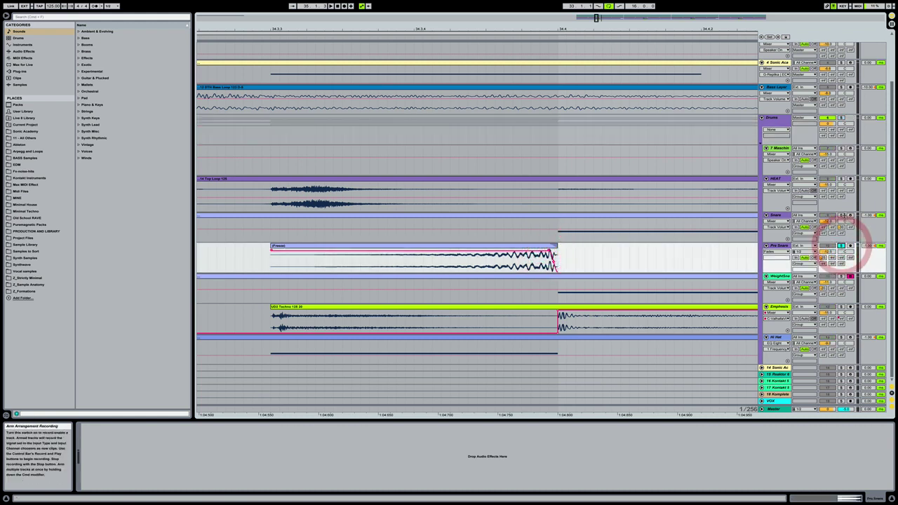
left_click_drag(554, 29, 554, 12)
left_click(512, 246)
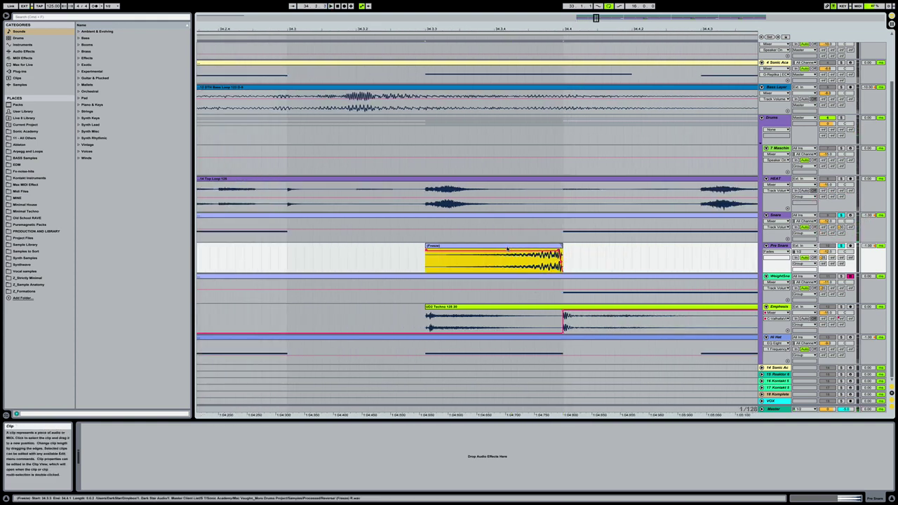
left_click(559, 251)
key("space")
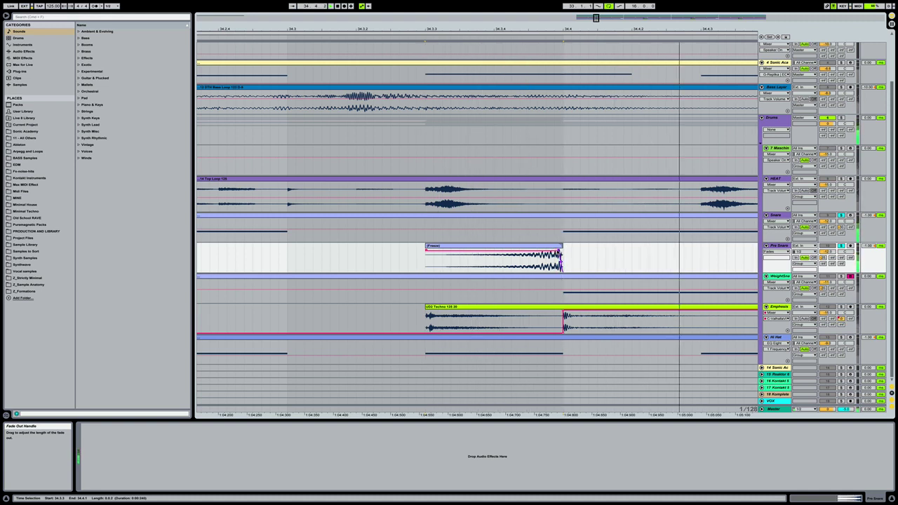
key("space")
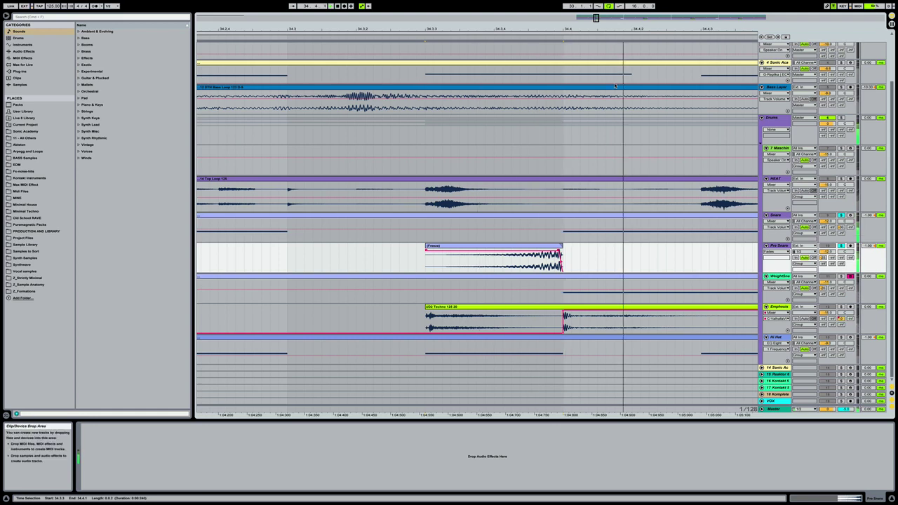
Step: Unsolo Snare and Pre Snare, adjust the Pre Snare track's volume, and place the insert mark at bar 33
left_click_drag(589, 32, 589, 20)
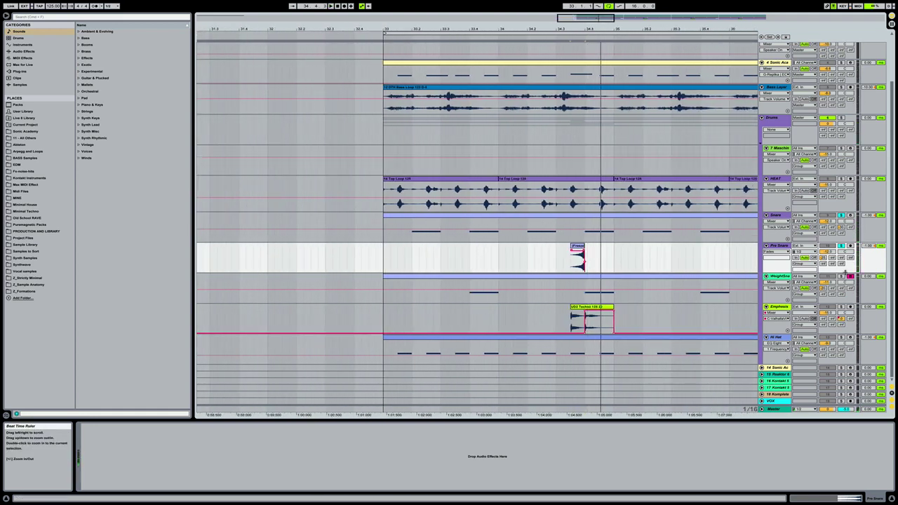
left_click(828, 251)
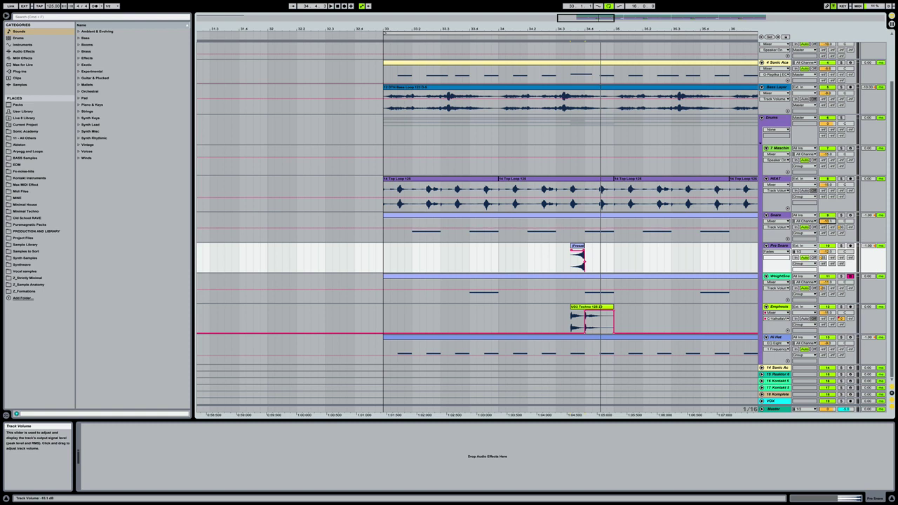
left_click(383, 254)
Step: Solo the WeightSnare track, audition its UD2 Techno Snare 12 pad and waveform, and return the insert mark to bar 33
left_click(779, 276)
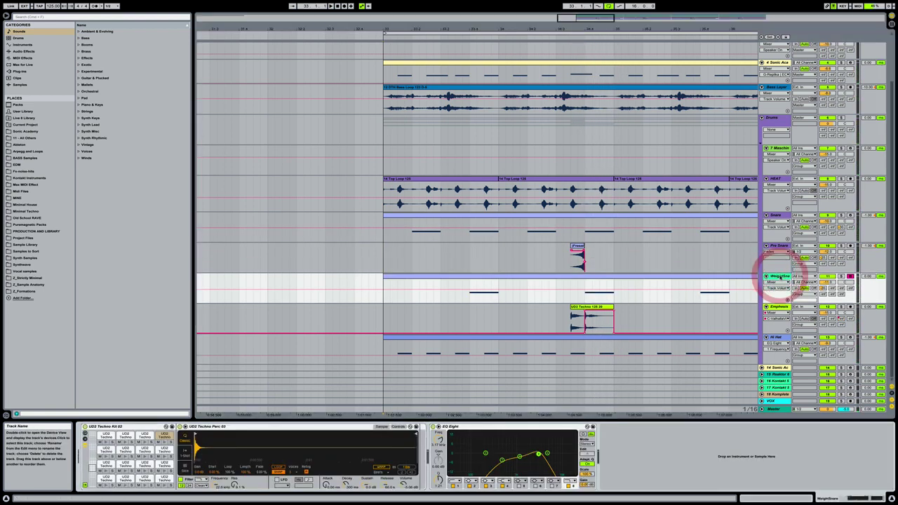
left_click(467, 295)
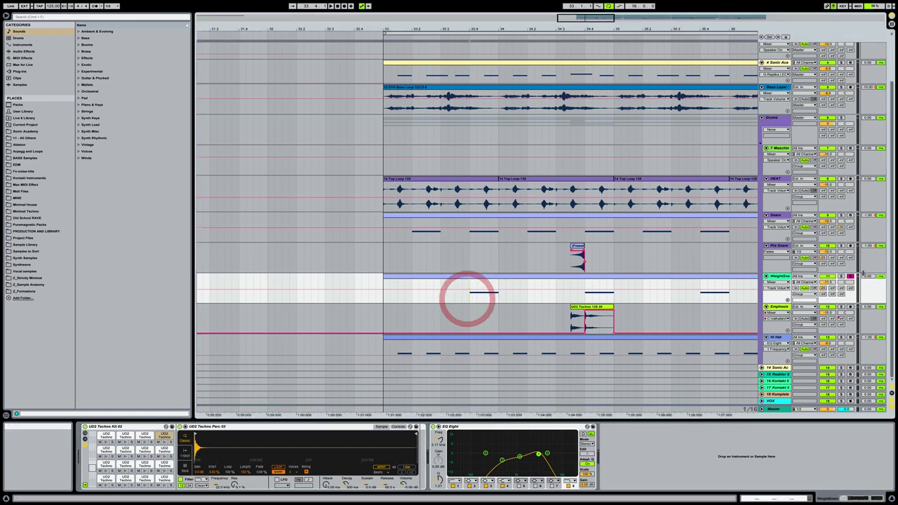
left_click(106, 435)
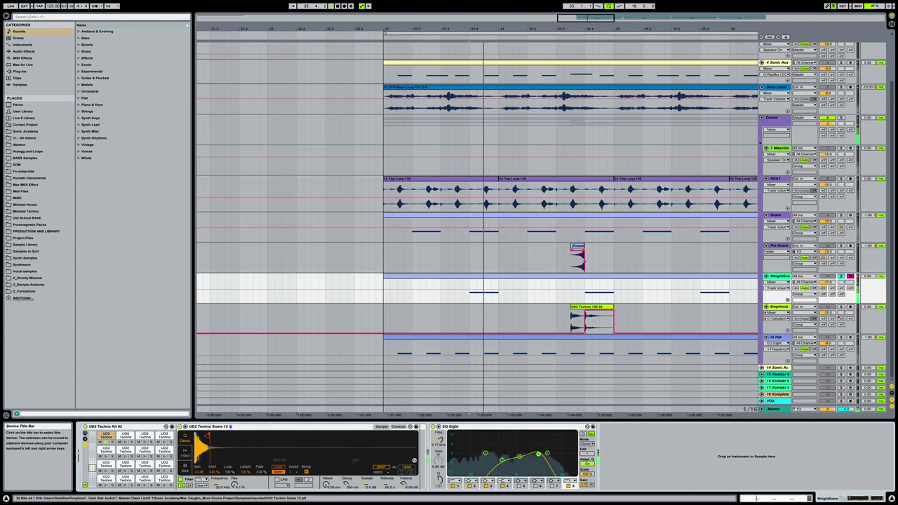
left_click(210, 435)
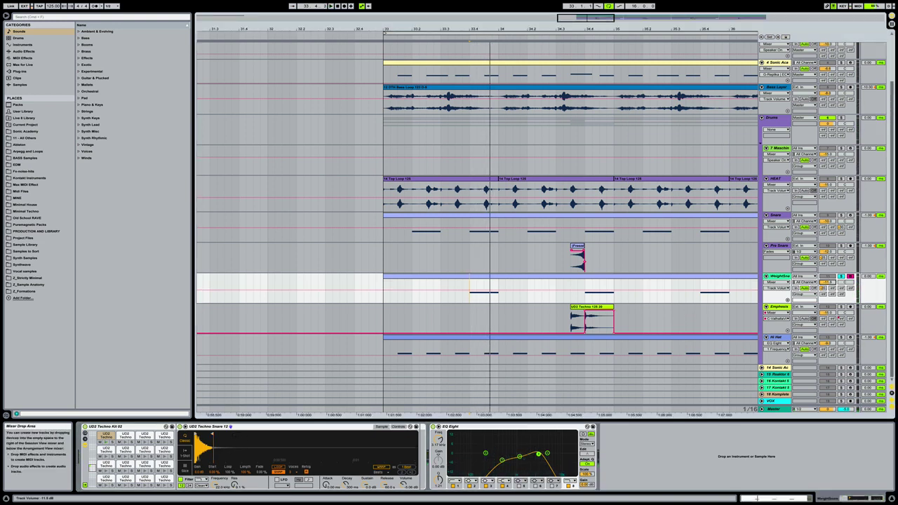
left_click(388, 247)
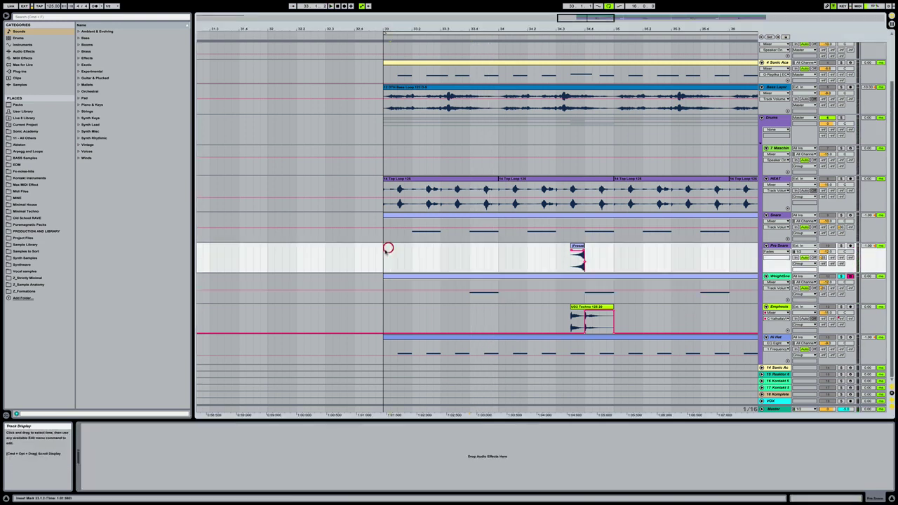
Step: Solo the Snare, Pre Snare and WeightSnare tracks, play them from bar 33, add the Emphasis layer, and clear the solos
left_click(841, 214)
left_click(841, 244)
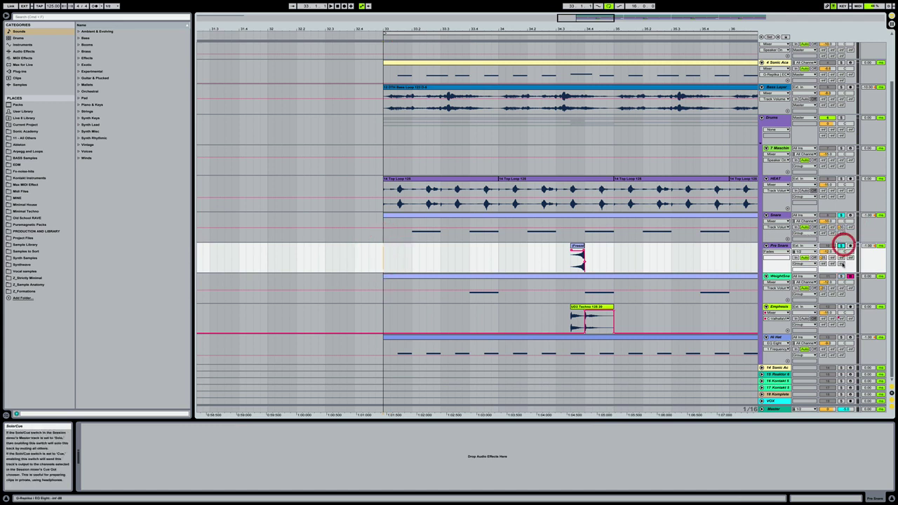
left_click(840, 276)
key("space")
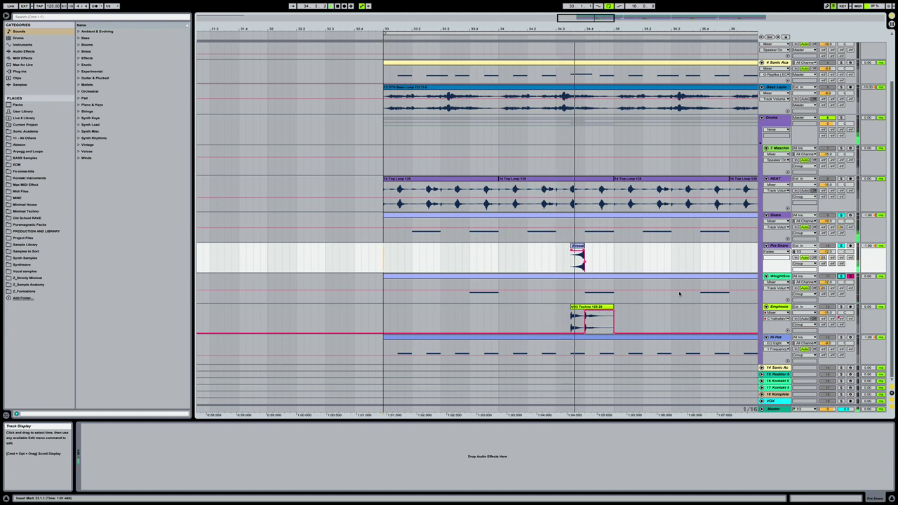
left_click(840, 305)
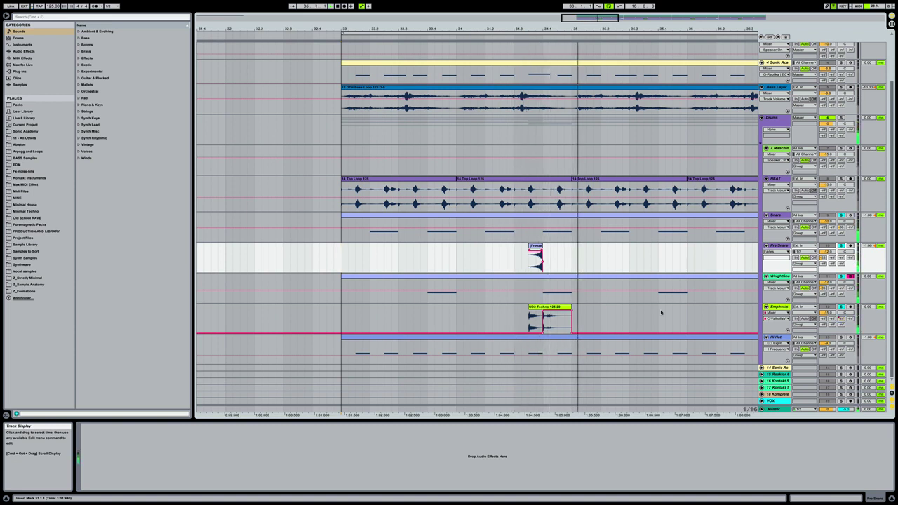
left_click(840, 307)
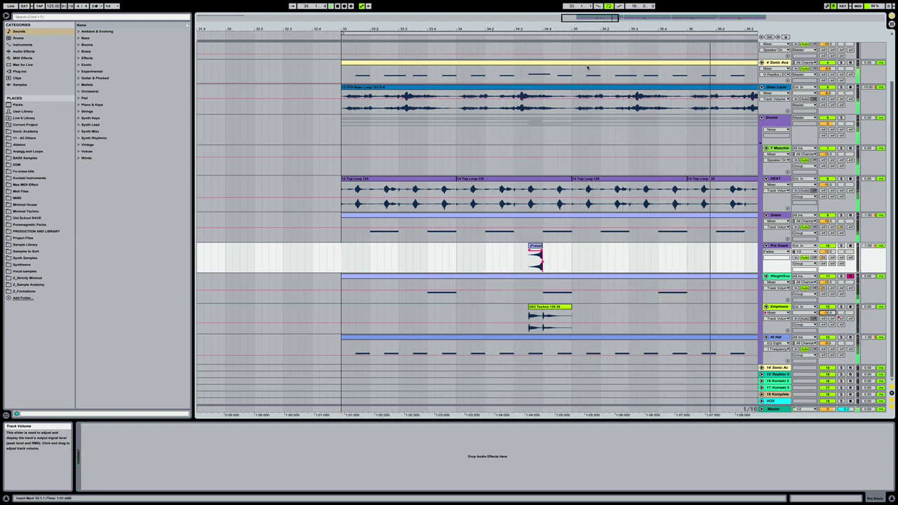
Step: Reset the arrangement loop to start at 33.1.1 and span 16 bars
key("super+l")
left_click(569, 2)
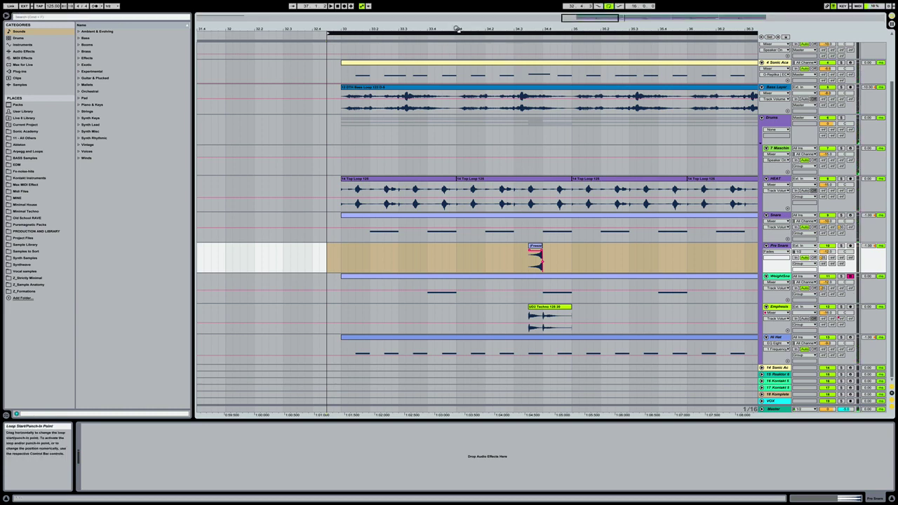
mouse_move(456, 30)
left_mouse_down()
mouse_move(455, 10)
mouse_move(449, 26)
mouse_move(448, 17)
left_mouse_up()
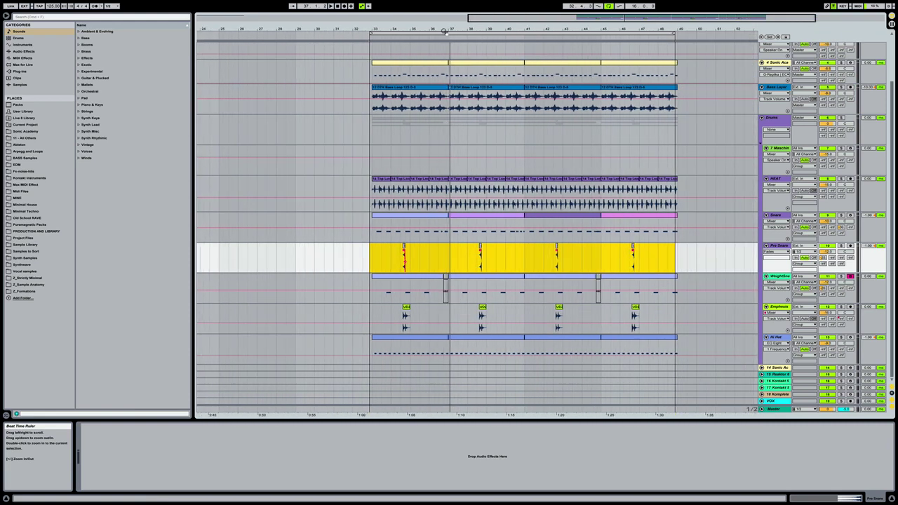
key("super+l")
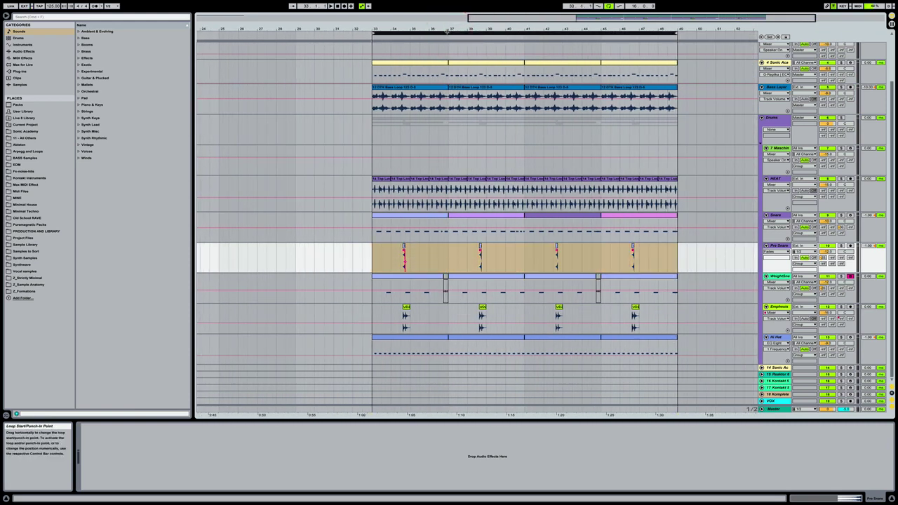
Step: Duplicate the four-bar Pre Snare section from bars 33 to 37 three times to fill the track up to bar 49
left_click(427, 258)
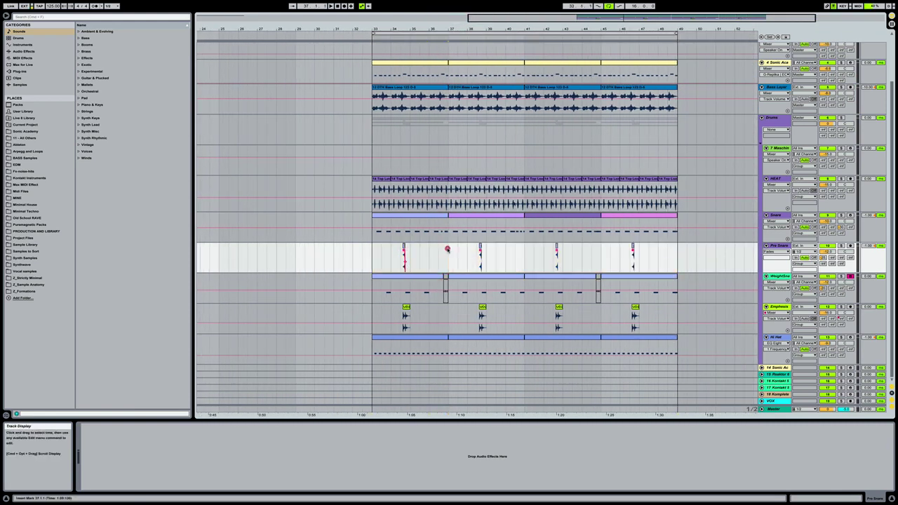
left_click_drag(446, 249, 376, 258)
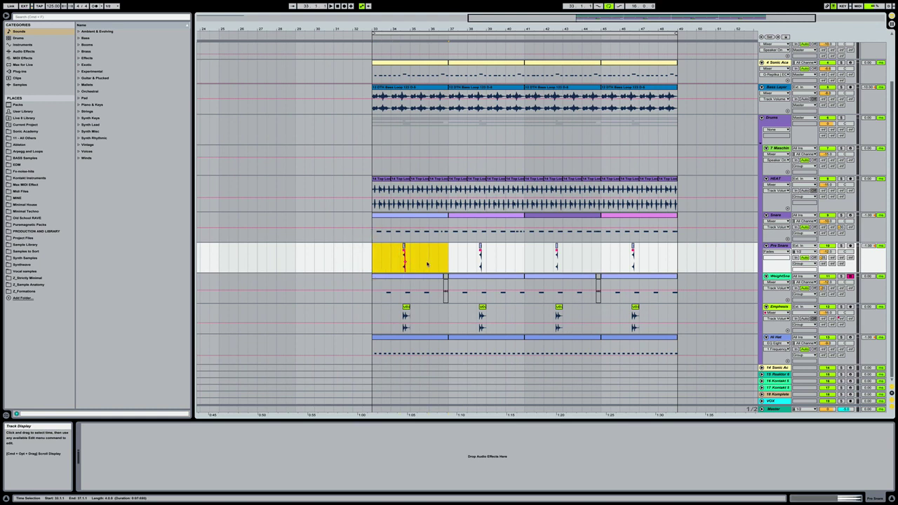
key("Right")
key("Right")
key("Right")
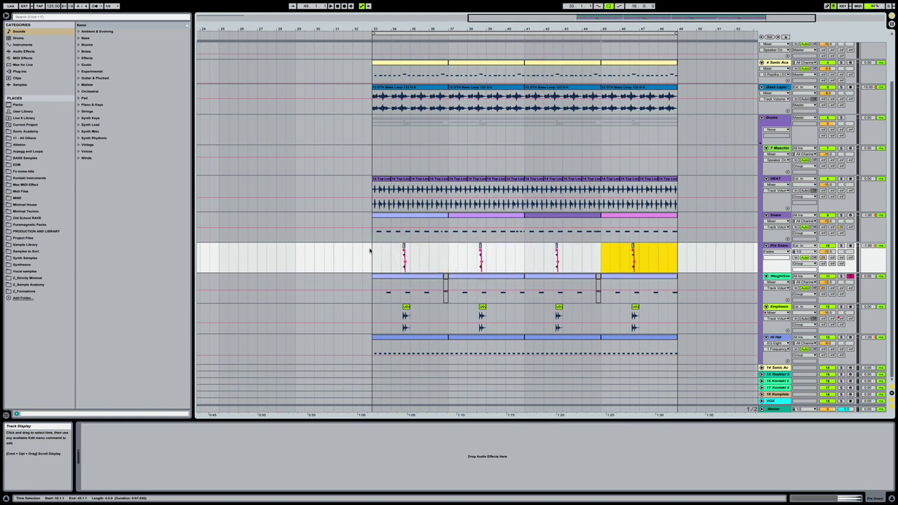
Step: Play the full mix from bar 33 to hear the repeated Pre Snare clips
left_click(370, 250)
key("space")
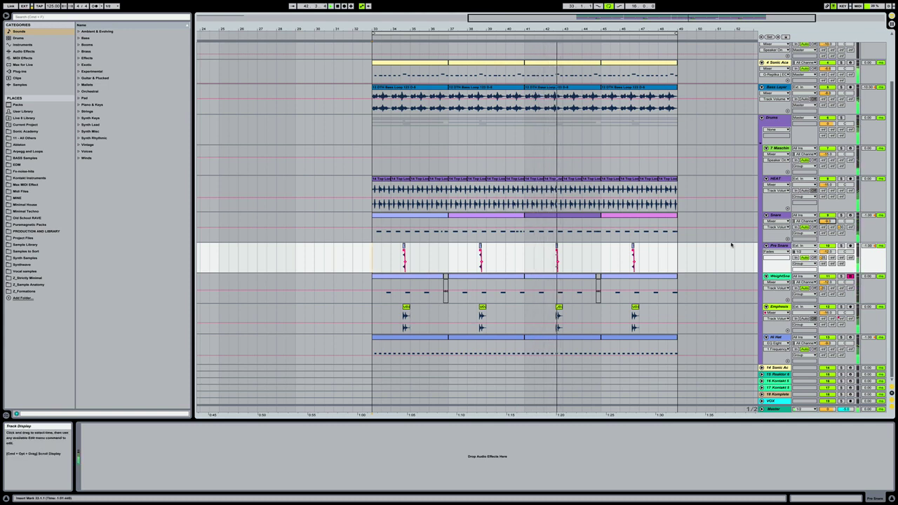
key("space")
Step: Repeat the two-bar Pre Snare section from bars 33 to 35 up to bar 49, and play the loop from bar 33
left_click_drag(406, 250, 372, 261)
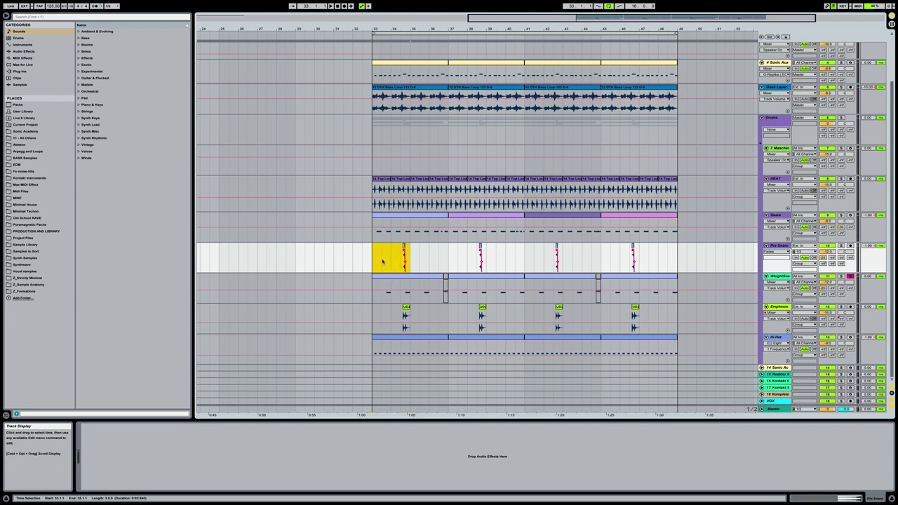
key("Right")
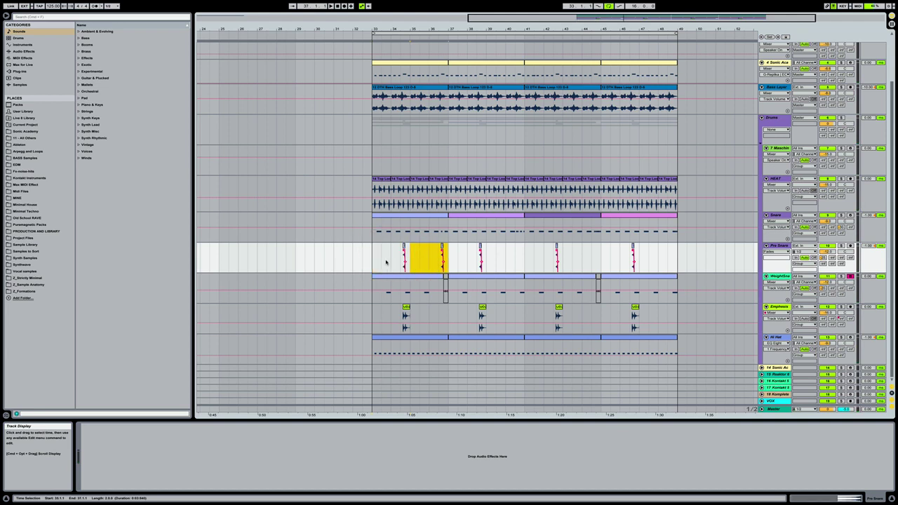
key("Right")
key("Right")
key("Right")
key("Right")
key("Right")
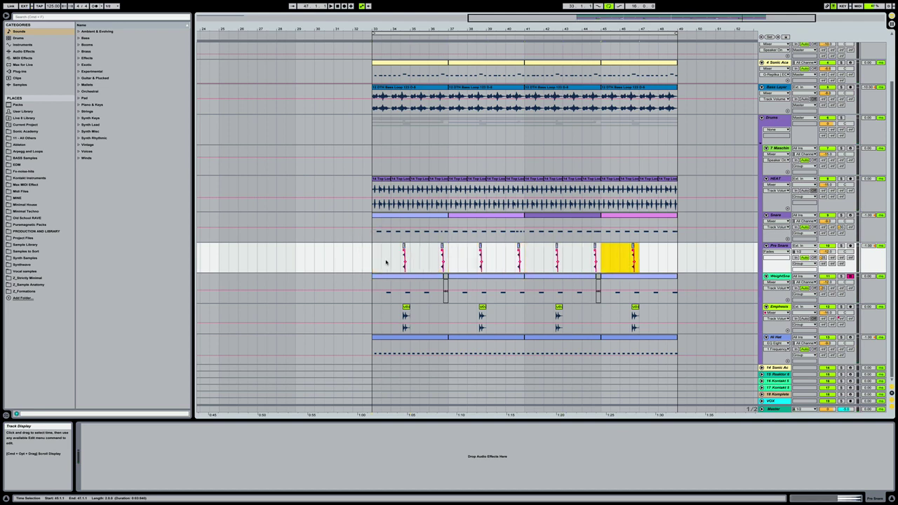
key("ctrl+d")
left_click(372, 250)
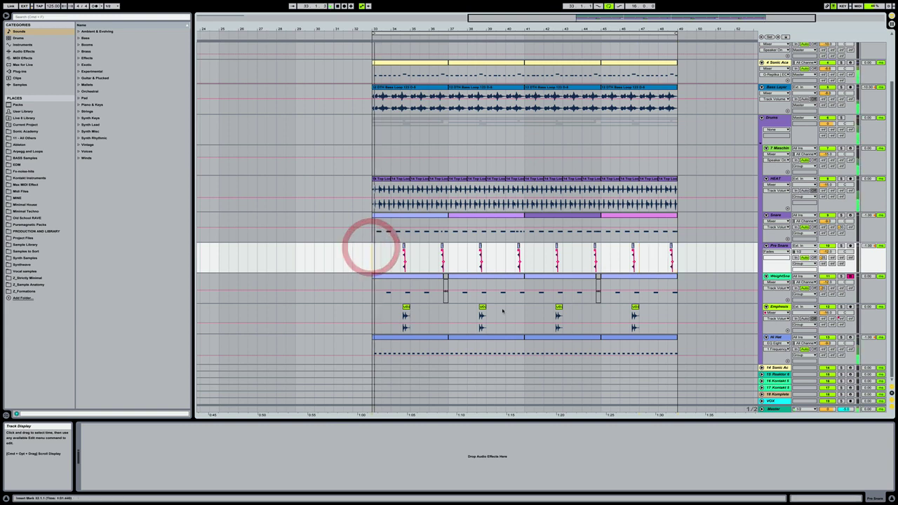
key("space")
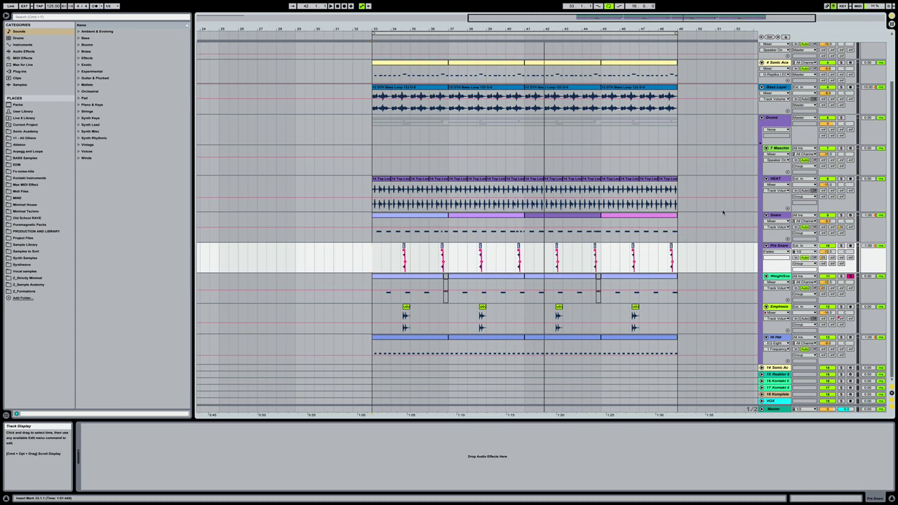
Step: Fold all the drum tracks from 7 Maschine through Hi Hat together
left_click(776, 148)
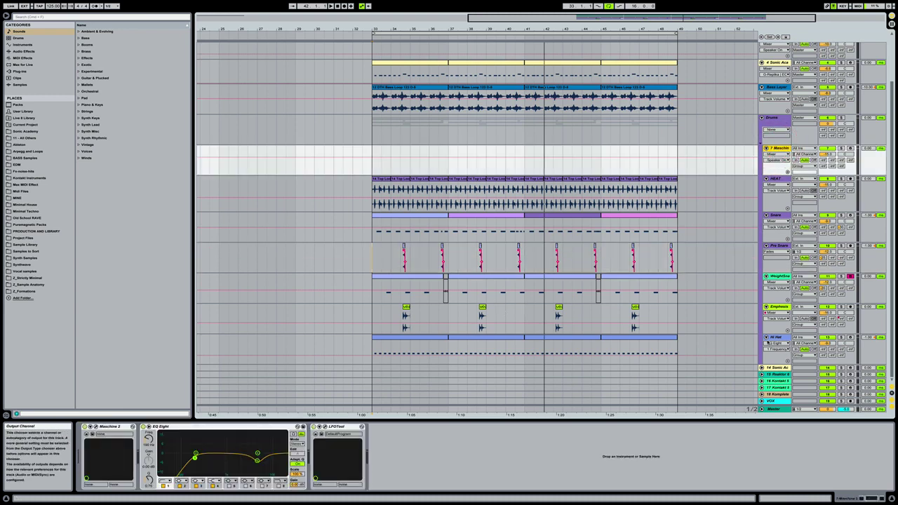
left_click(769, 338)
left_click(765, 337, "alt")
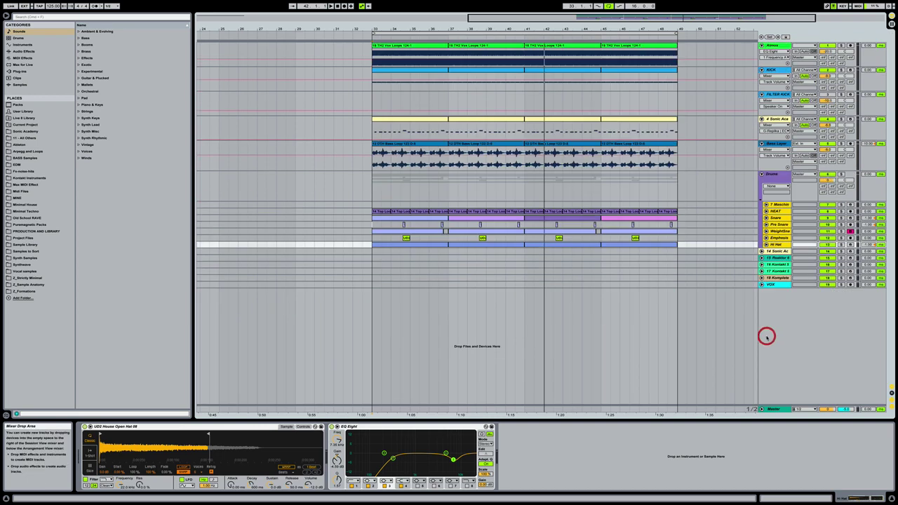
Step: Fold the Bass Layer, 4 Sonic Academy, Filter Kick and Kick tracks and the first track of the arrangement
left_click(761, 143)
left_click(761, 118)
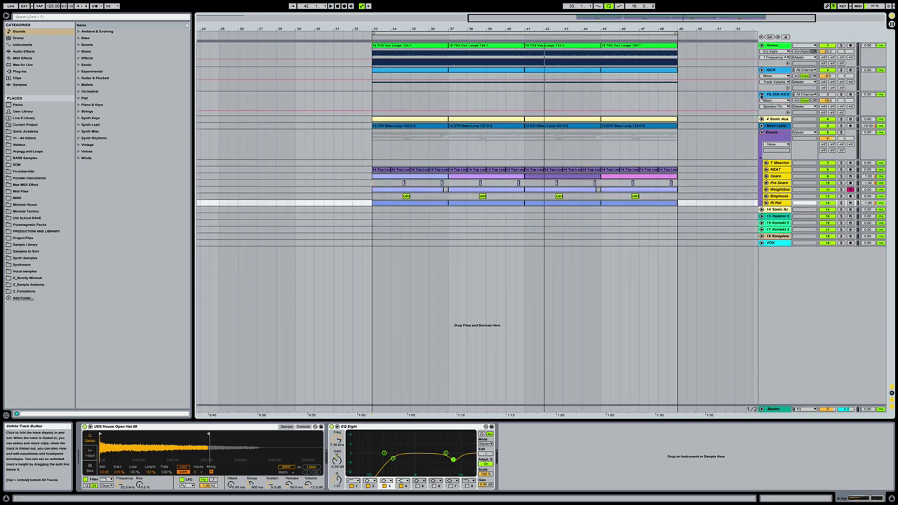
left_click(761, 93)
left_click(761, 69)
left_click(761, 45)
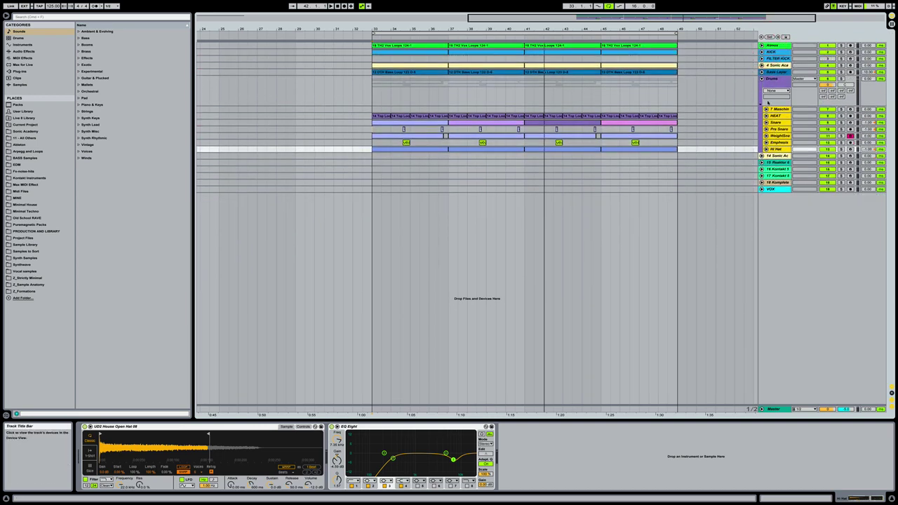
Step: Unfold all the tracks from 14 Sonic Academy through VOX together, and select track 14 alone
left_click(775, 155)
left_click(775, 189)
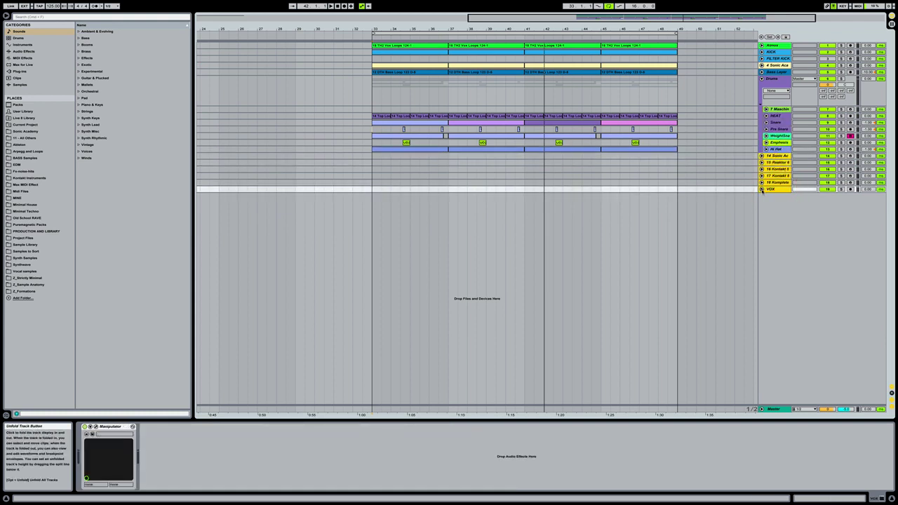
left_click(761, 190)
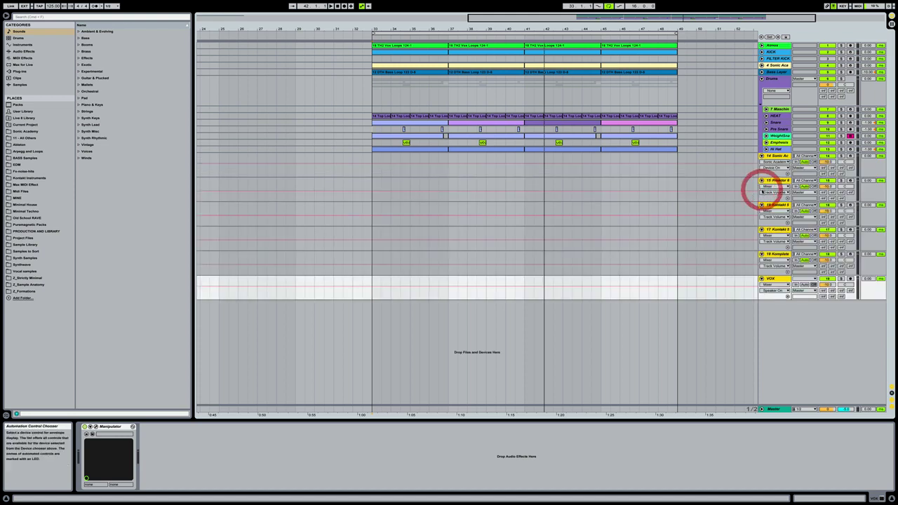
left_click(775, 156)
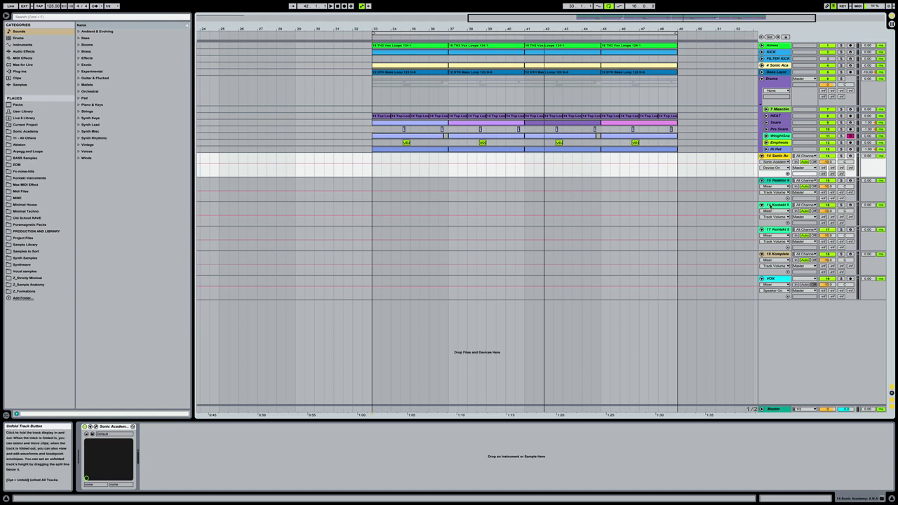
Step: Open the Kontakt 5 instrument on track 16 and load SUBSTANCE.nki from the Substance library
left_click(777, 205)
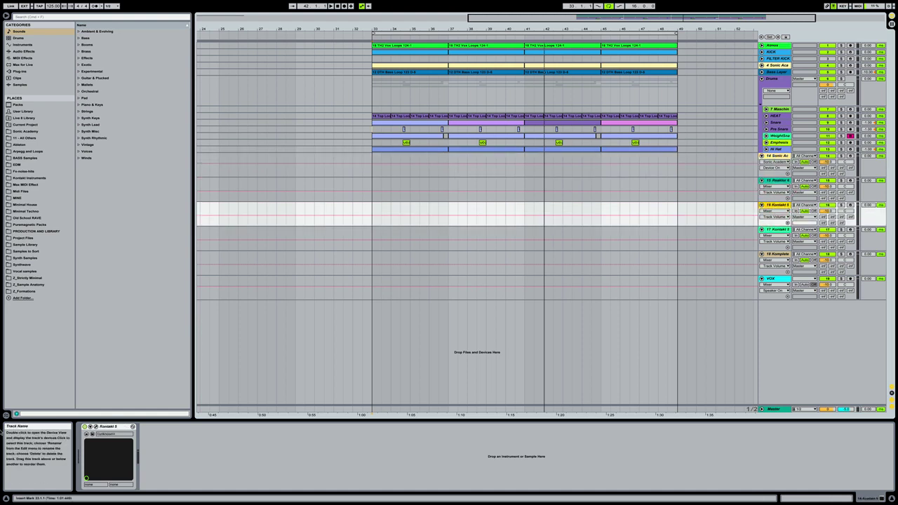
left_click(96, 426)
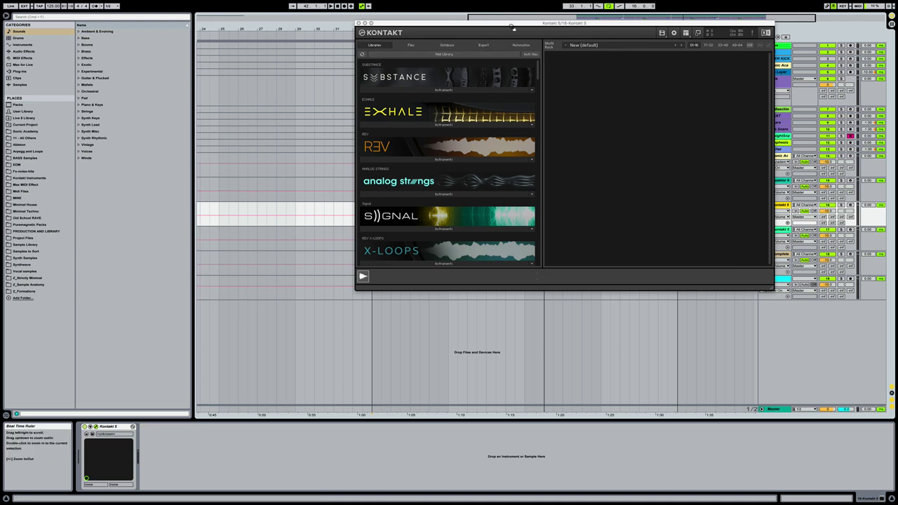
left_click_drag(512, 28, 391, 103)
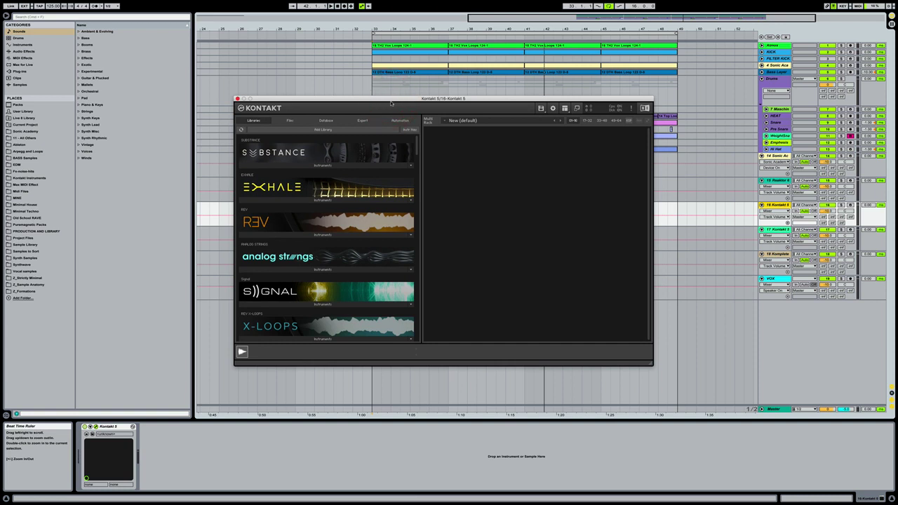
left_click(324, 166)
double_click(261, 174)
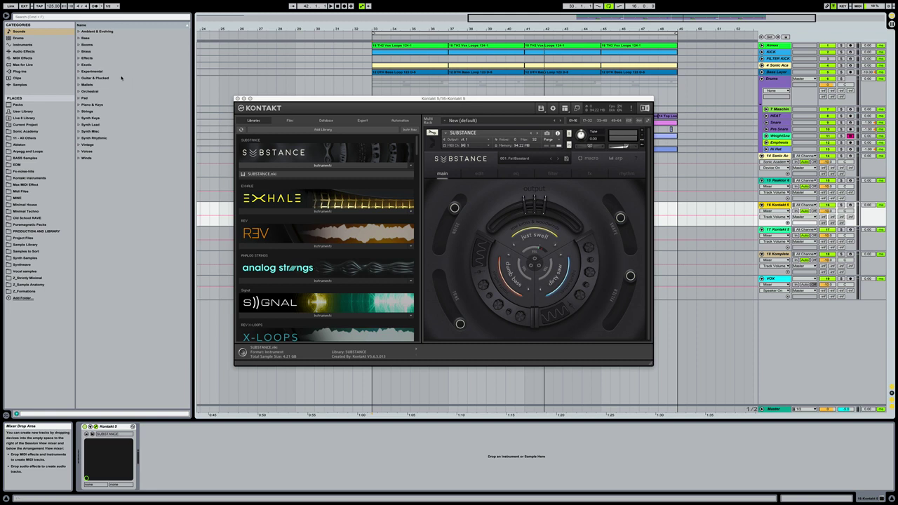
Step: Add an EQ Eight after Kontakt 5 on track 16, solo and record-arm the track, and close the Kontakt window
left_click(28, 51)
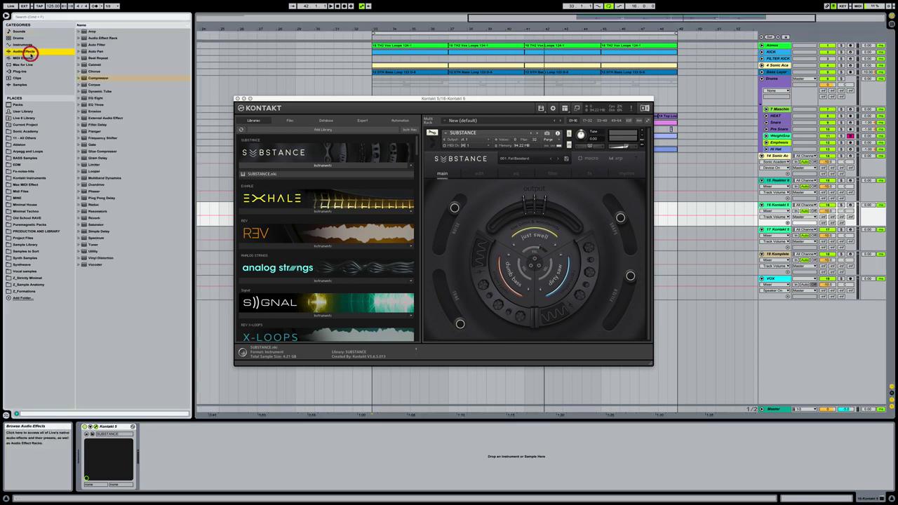
left_click(106, 98)
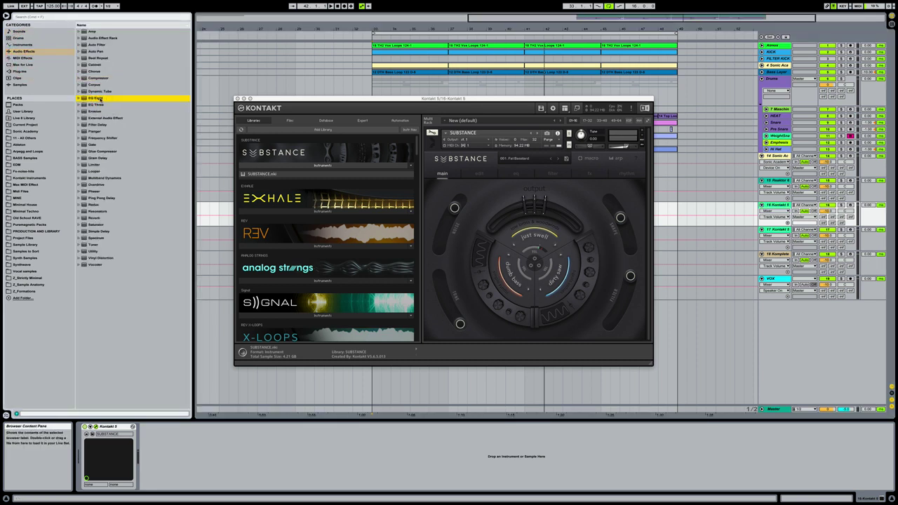
left_click_drag(101, 99, 227, 450)
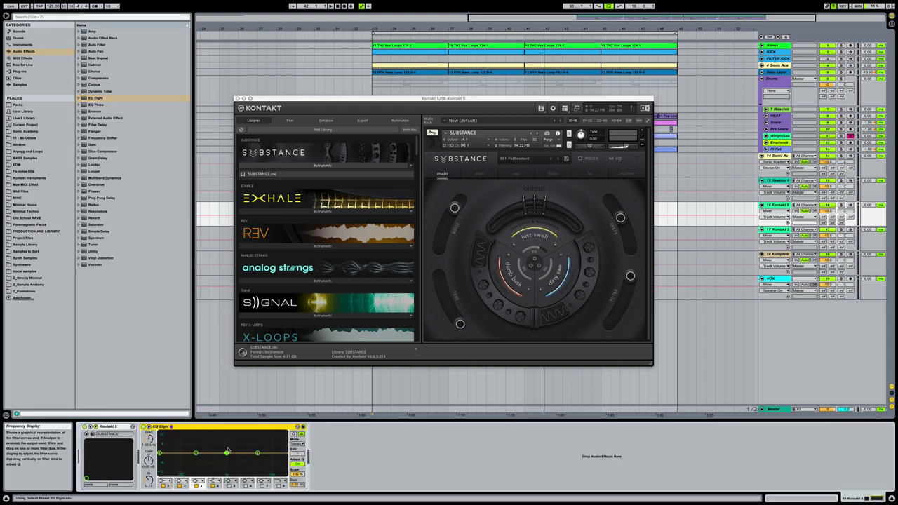
left_click(849, 205)
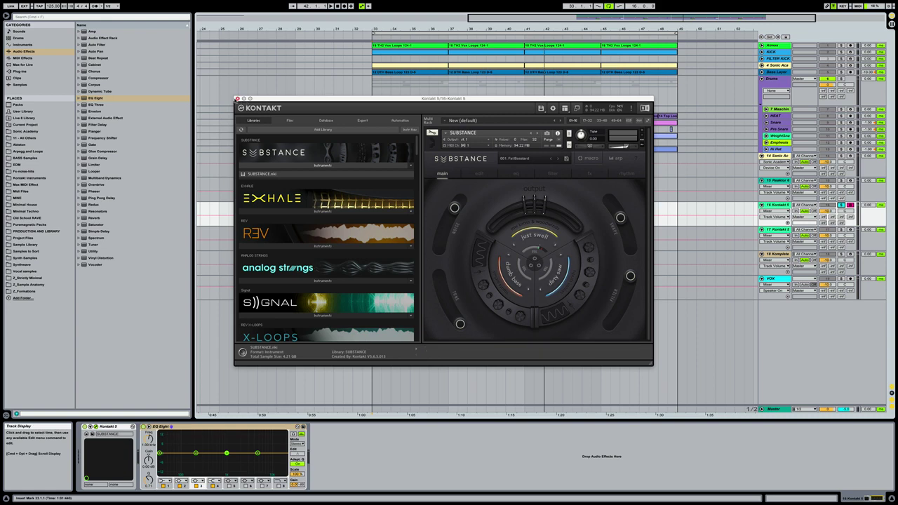
left_click(236, 98)
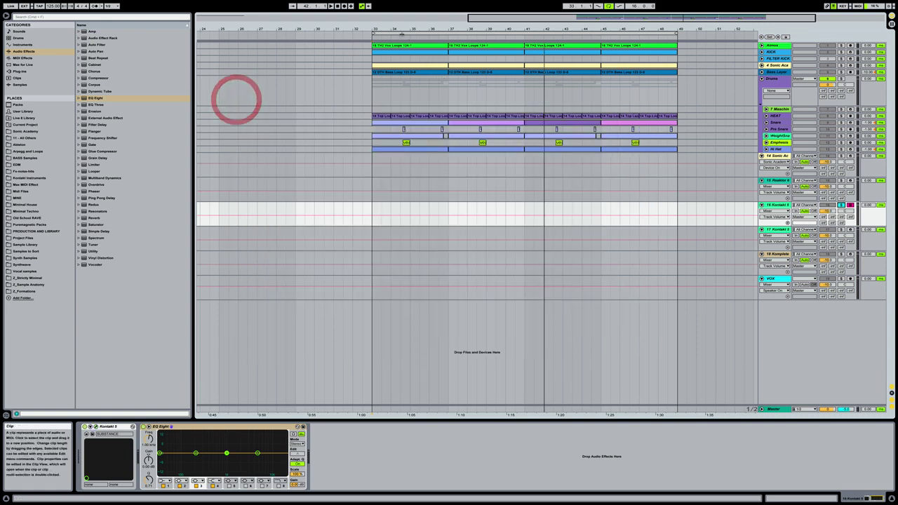
Step: Insert an empty four-bar MIDI clip from bar 33 to 37 on the 16-Kontakt 5 track and show its higher note range
left_click_drag(401, 34, 509, 207)
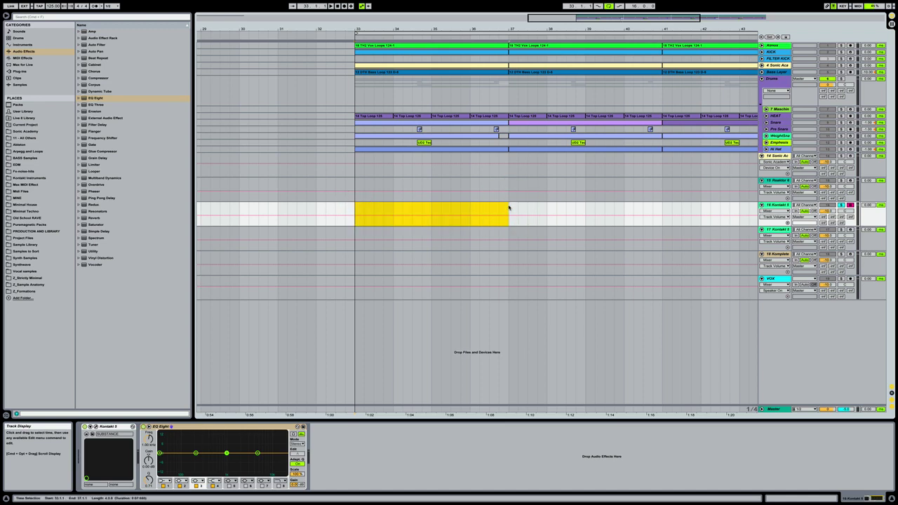
key("super+shift+m")
left_click(498, 205)
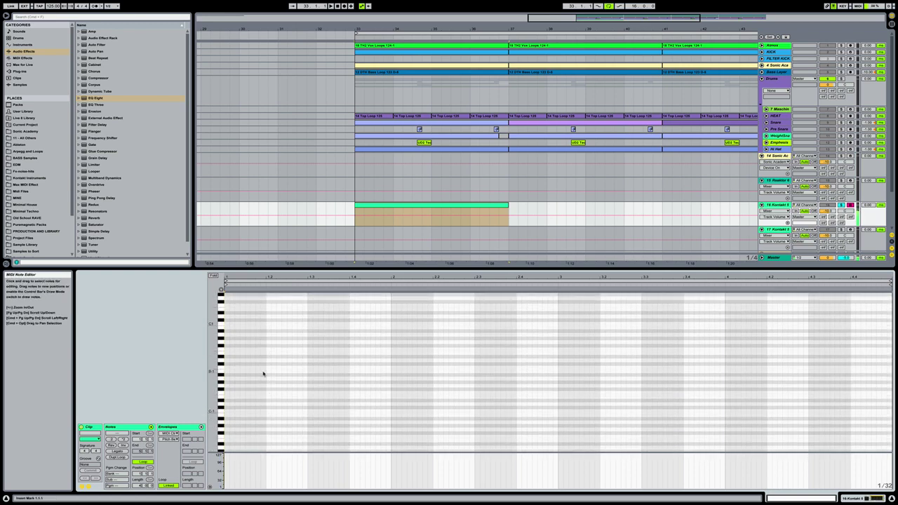
scroll(264, 374, "up", 5)
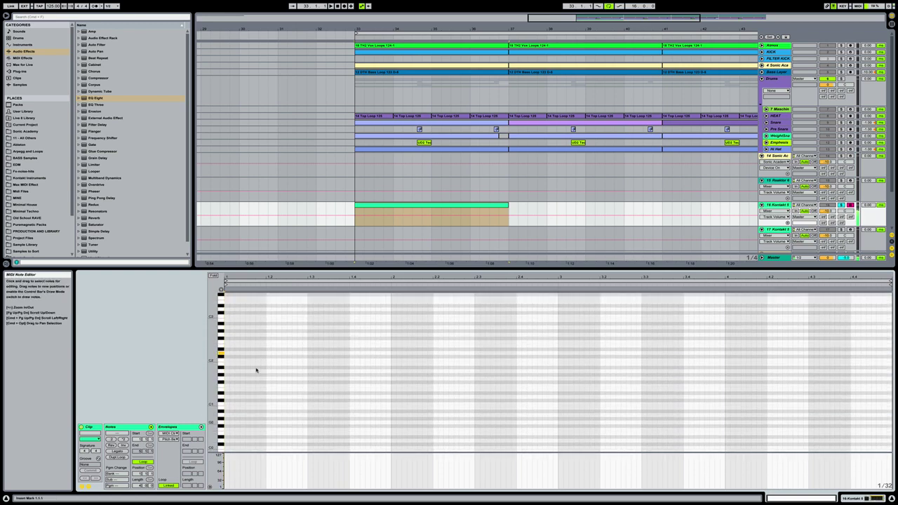
Step: Draw a D2 note at the start of the Kontakt clip and lengthen it to two beats while auditioning the track
left_click(221, 352)
left_click(226, 354)
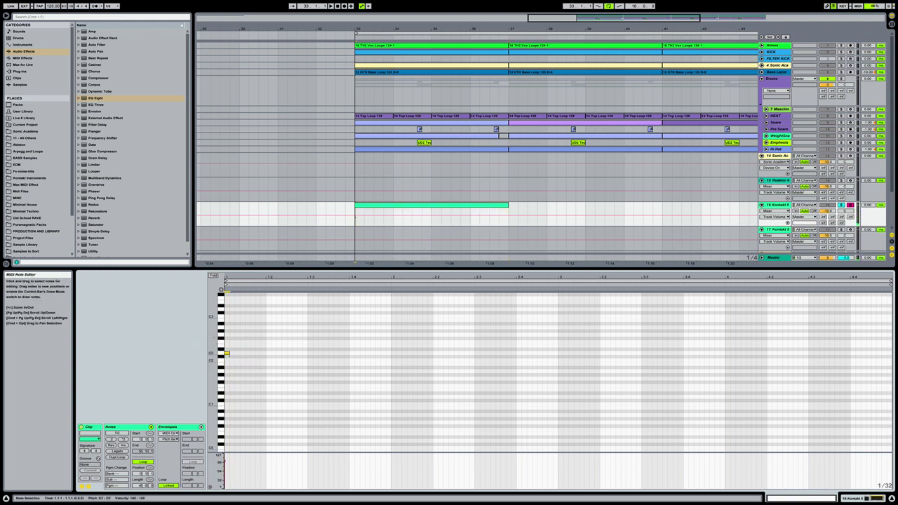
left_click_drag(226, 354, 266, 355)
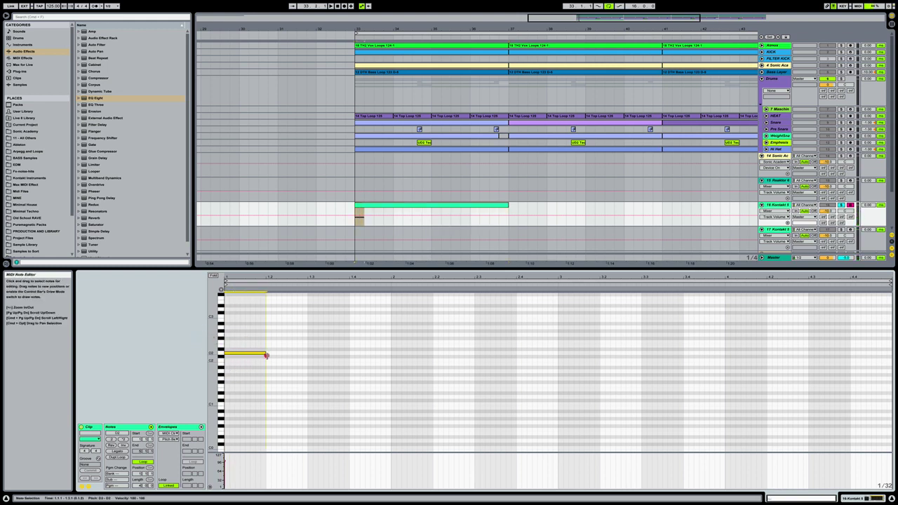
left_click(266, 355)
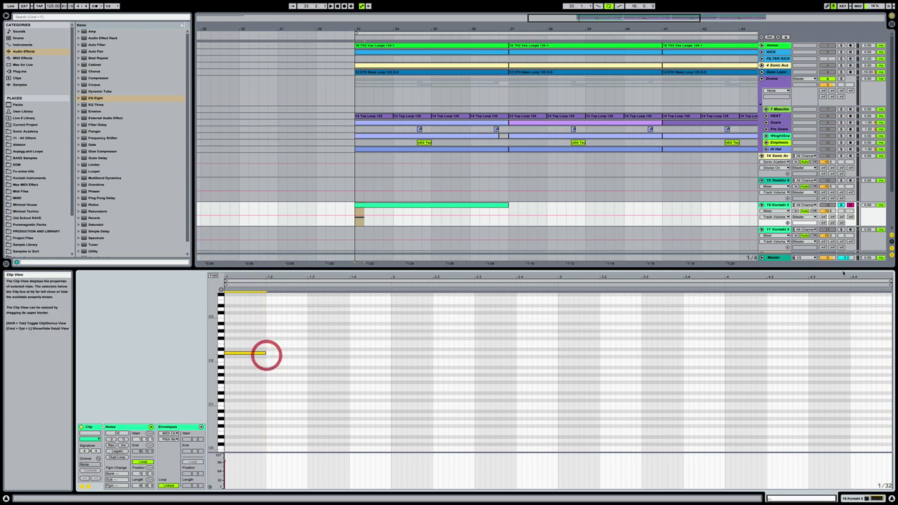
left_click(841, 205)
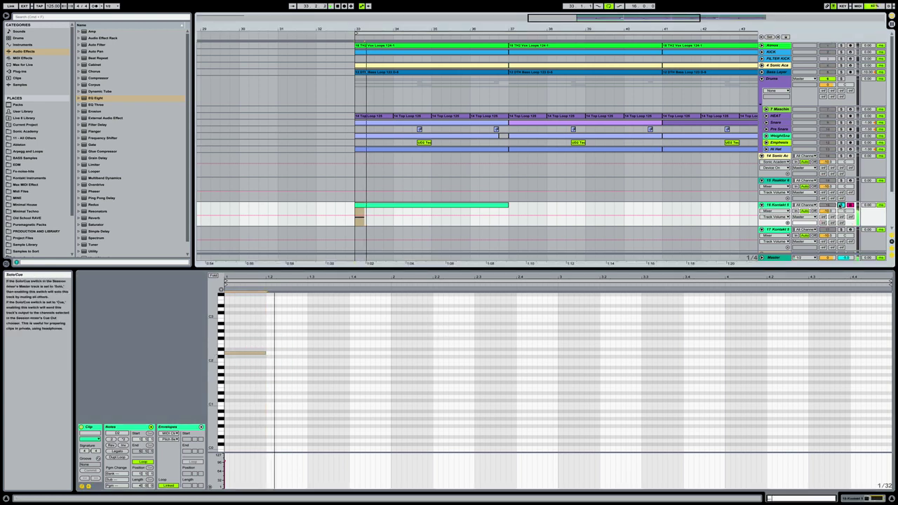
left_click_drag(266, 352, 306, 353)
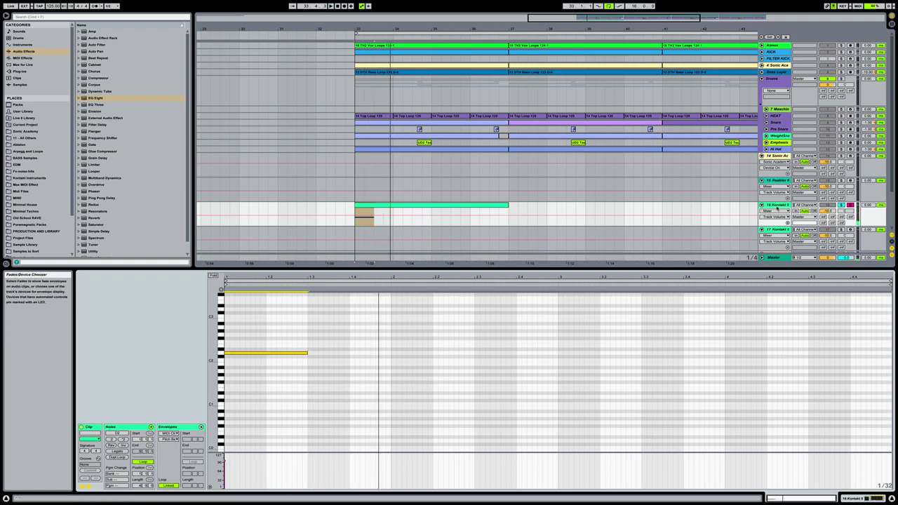
Step: Open Substance's global reverb settings in the Kontakt instrument on track 16, raise the wet amount, and play the part
key("shift+Tab")
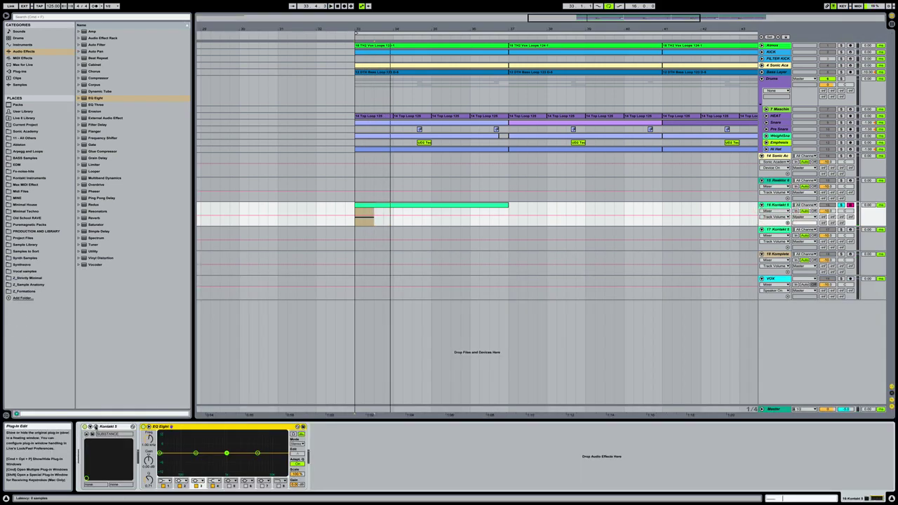
left_click(87, 434)
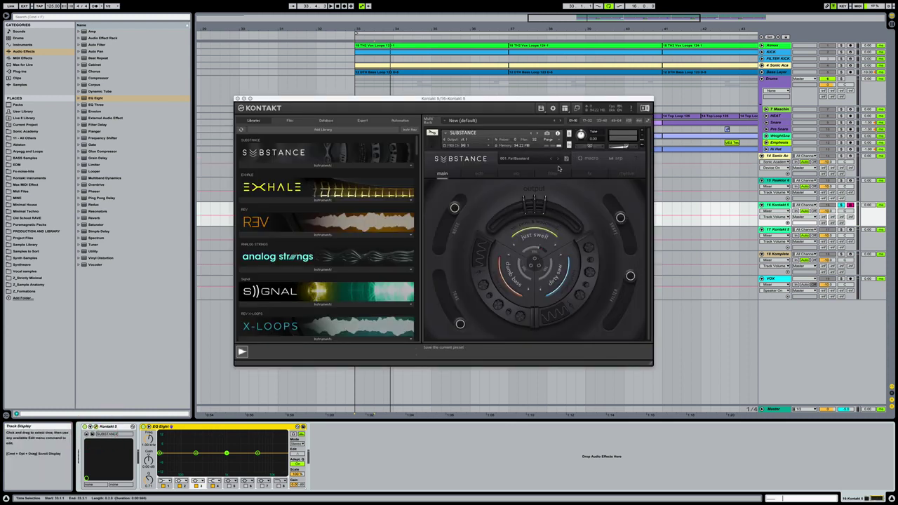
left_click(592, 174)
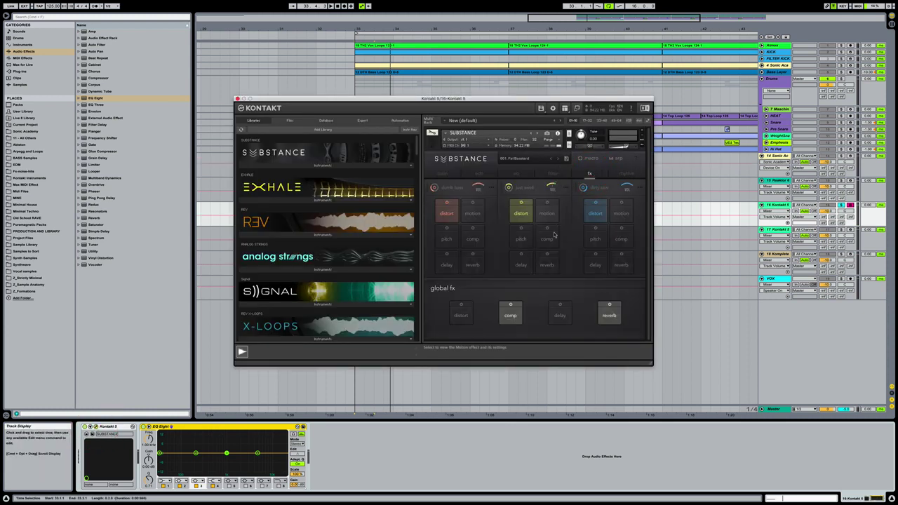
left_click(610, 316)
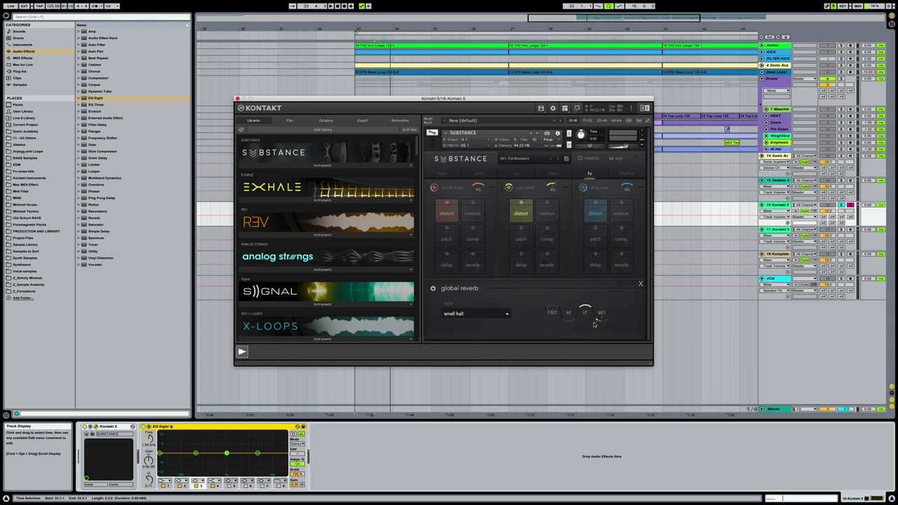
left_click_drag(601, 320, 600, 265)
key("space")
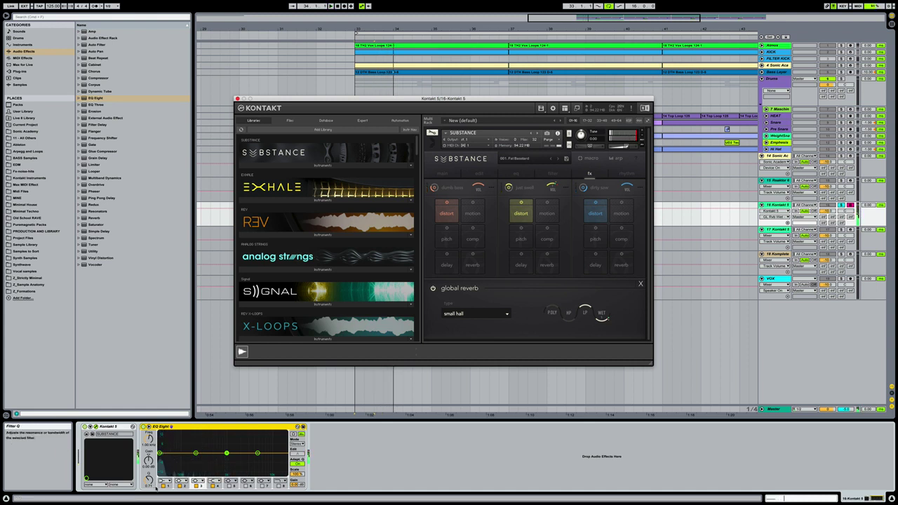
Step: Shape EQ Eight on track 16 with a low cut on band 1 and a dip of about 3 dB near 350 Hz on band 2
mouse_move(149, 438)
left_mouse_down()
mouse_move(149, 425)
mouse_move(148, 443)
left_mouse_up()
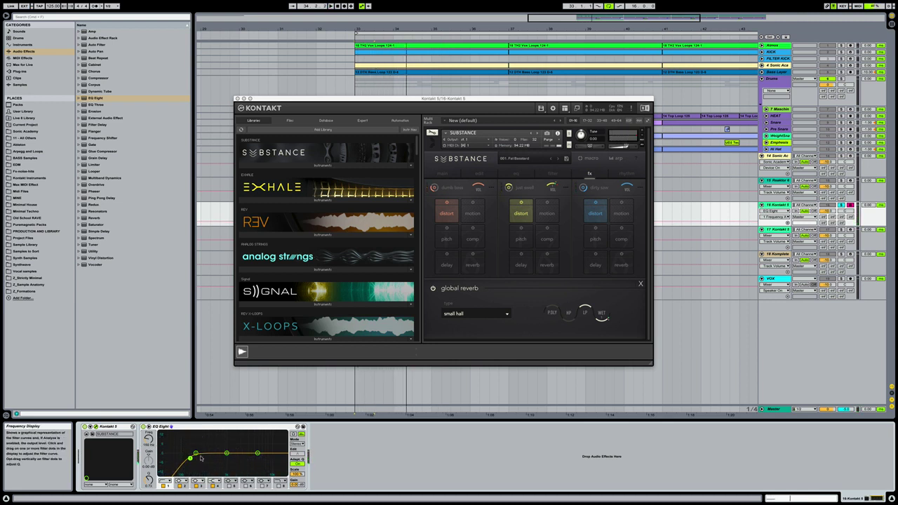
left_click_drag(202, 456, 208, 457)
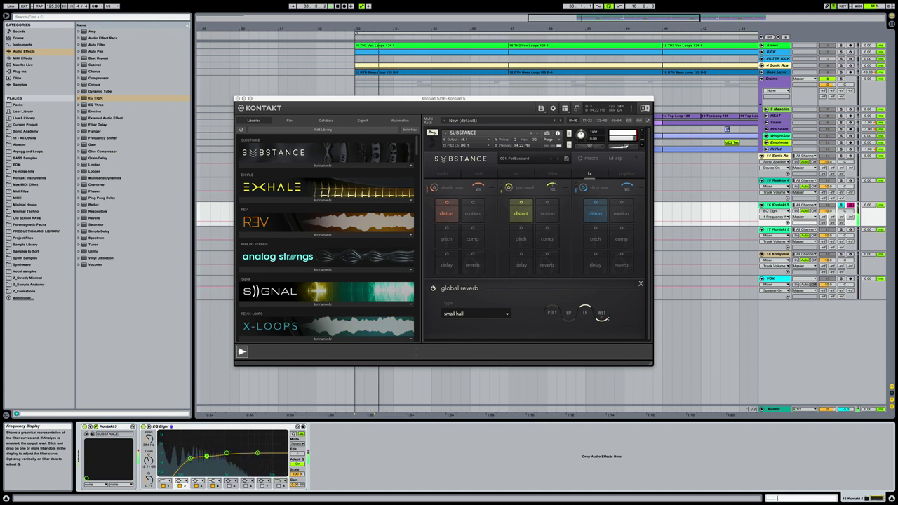
left_click(190, 457)
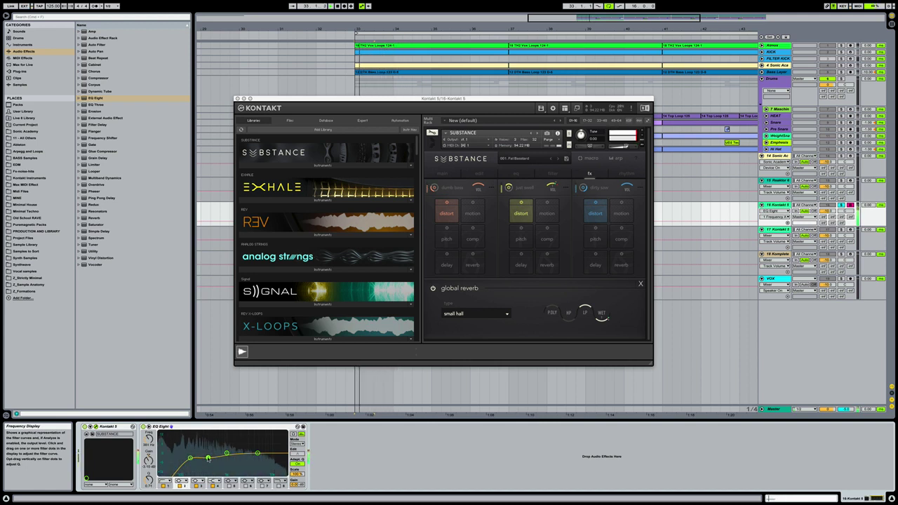
Step: Change Substance's global reverb type to huge hall and play the part
left_click(508, 312)
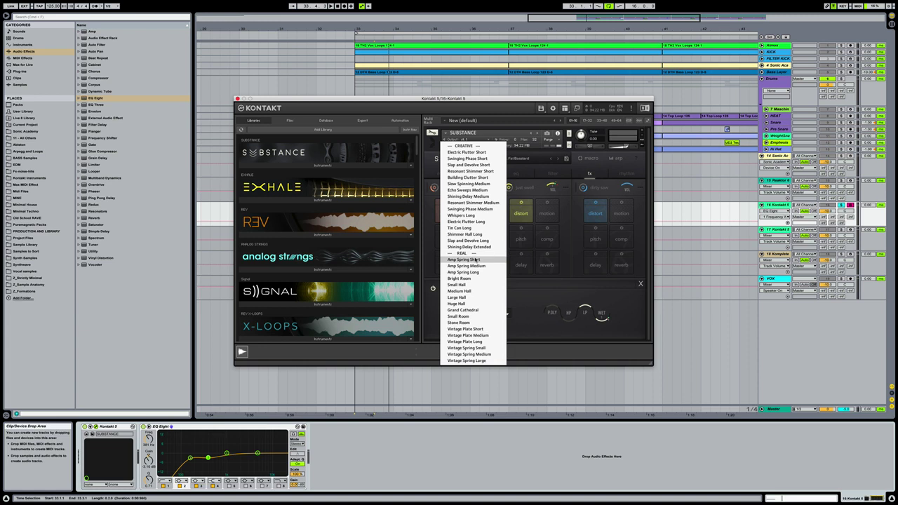
left_click(471, 285)
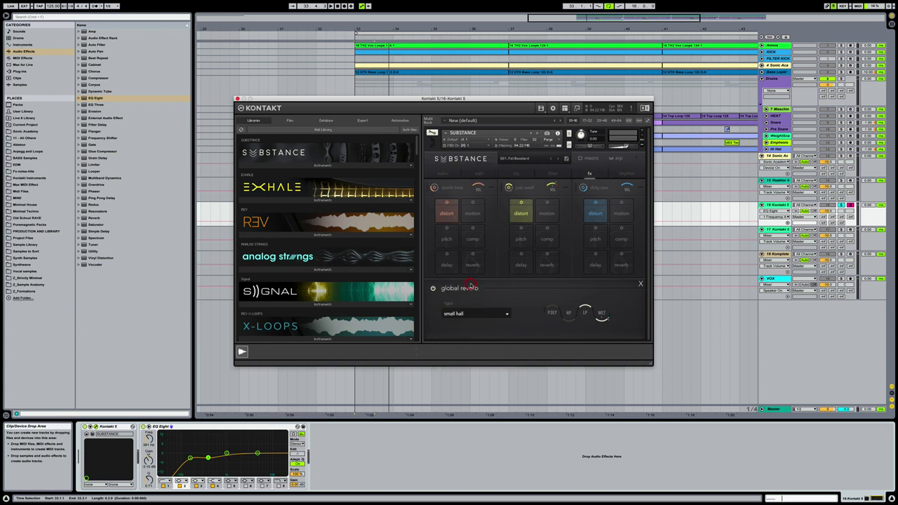
left_click(502, 315)
left_click(462, 303)
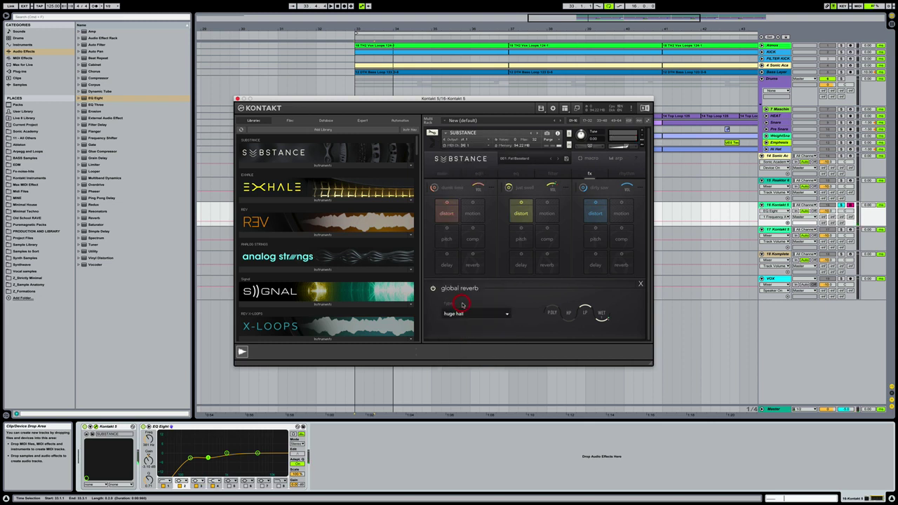
key("space")
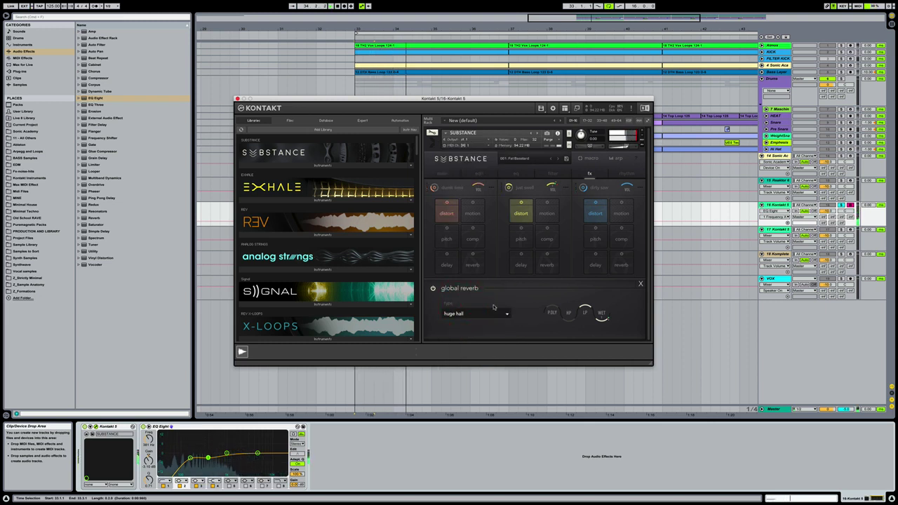
Step: Unsolo track 16 and refine EQ Eight's low cut and low-mid dip against the full mix, with band 2 at about 347 Hz
left_click(838, 204)
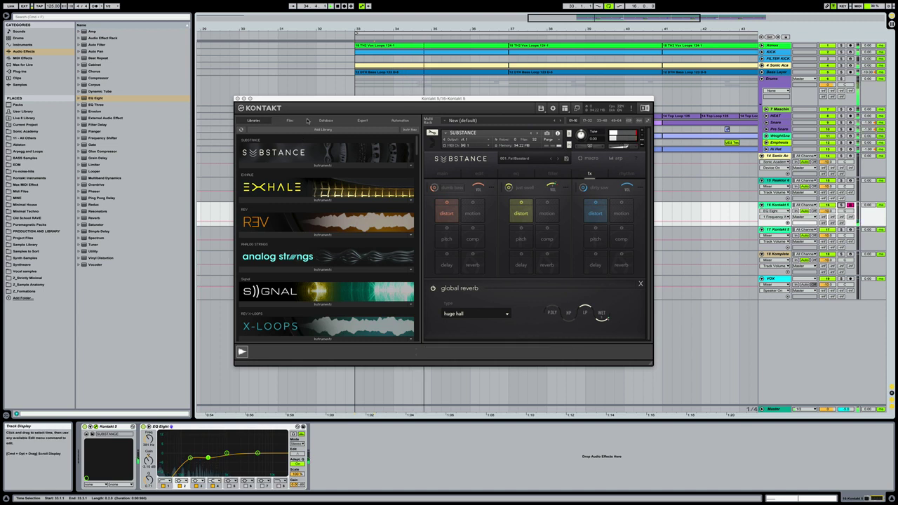
left_click_drag(208, 458, 208, 457)
left_click(189, 457)
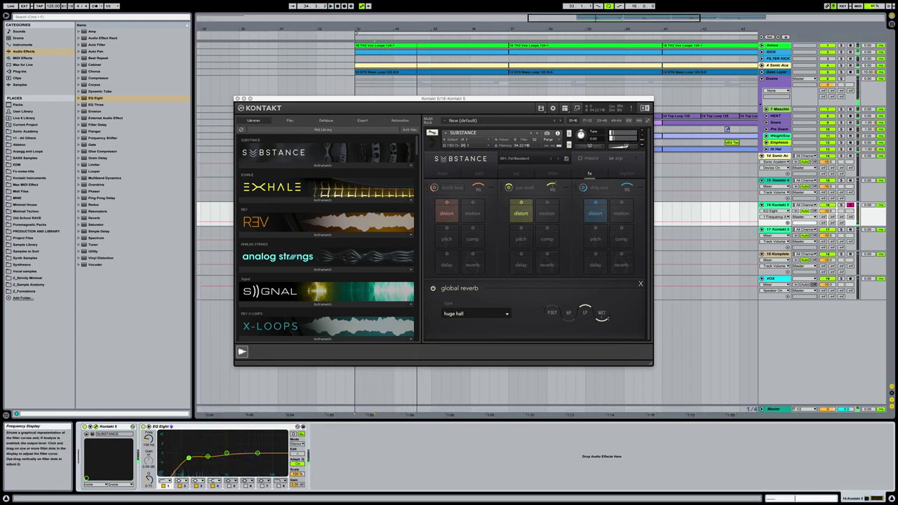
key("space")
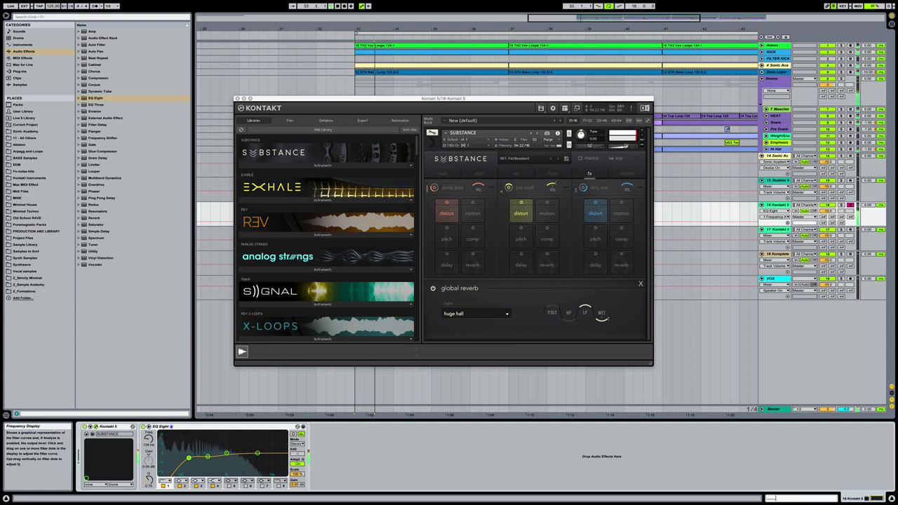
left_click(209, 457)
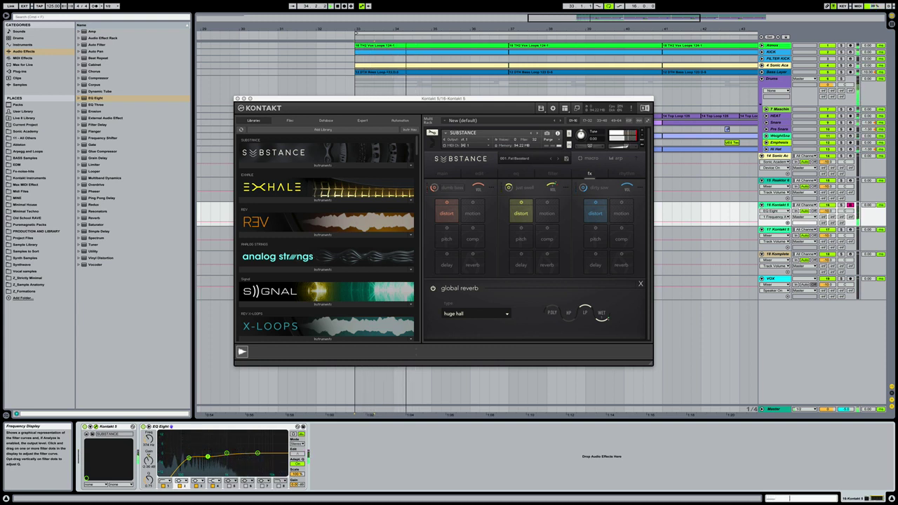
left_click(226, 454)
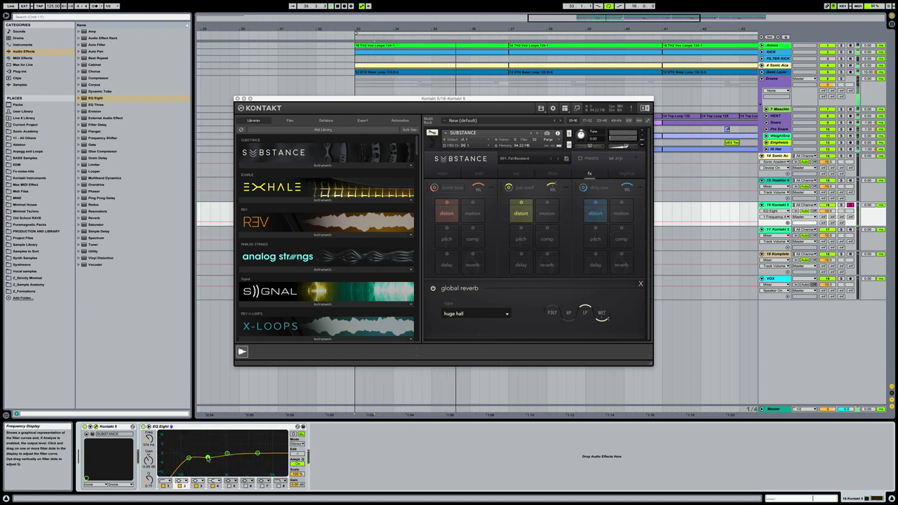
left_click(188, 458)
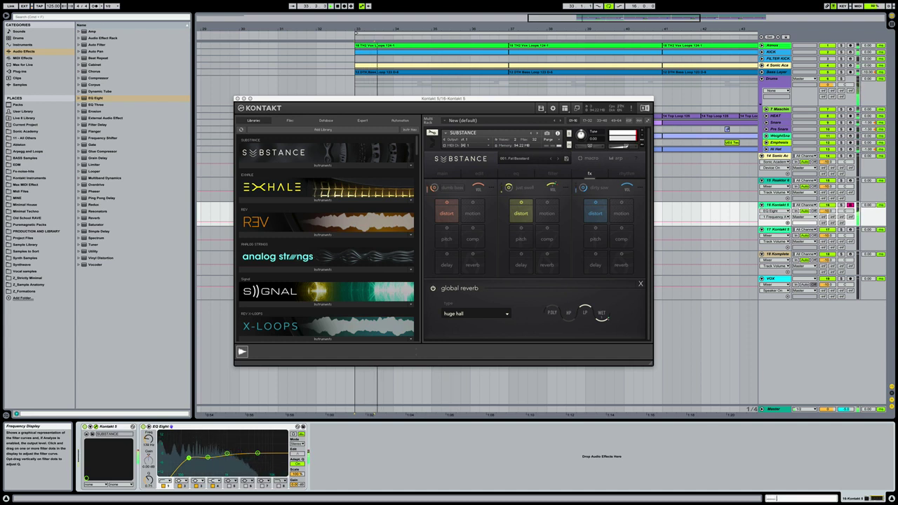
left_click(208, 457)
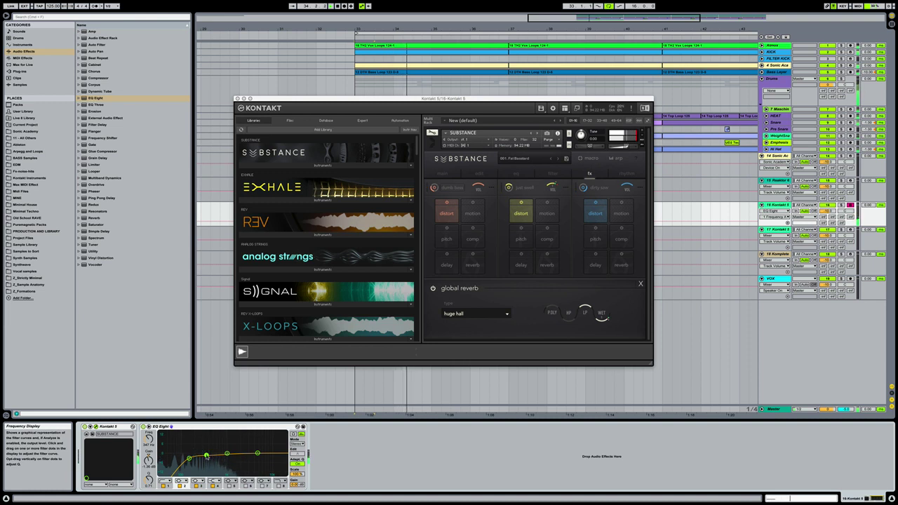
Step: Readjust the global reverb's wet amount and lower track 16's volume to -21.0 dB during playback
left_click(602, 319)
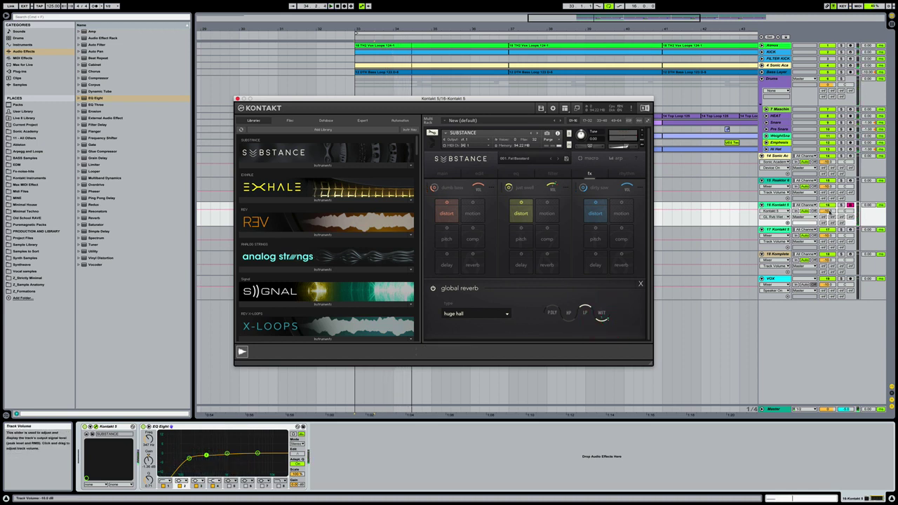
left_click(891, 393)
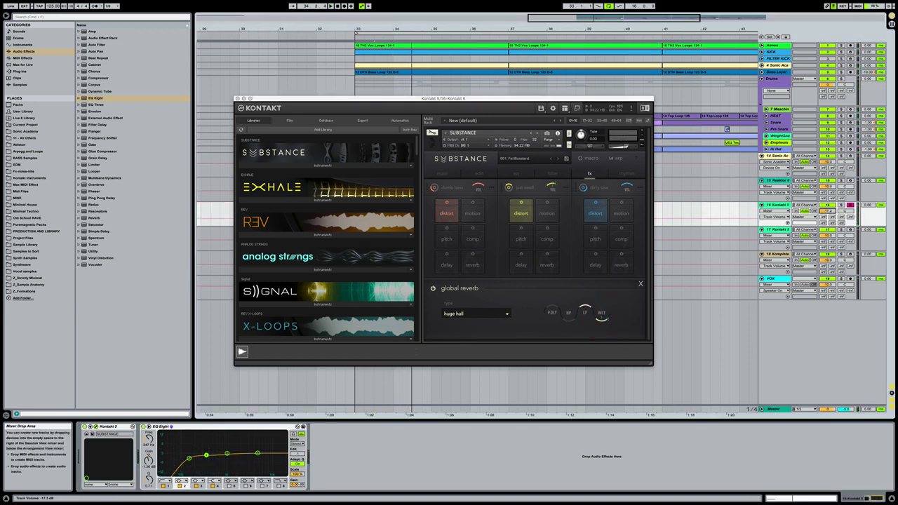
key("space")
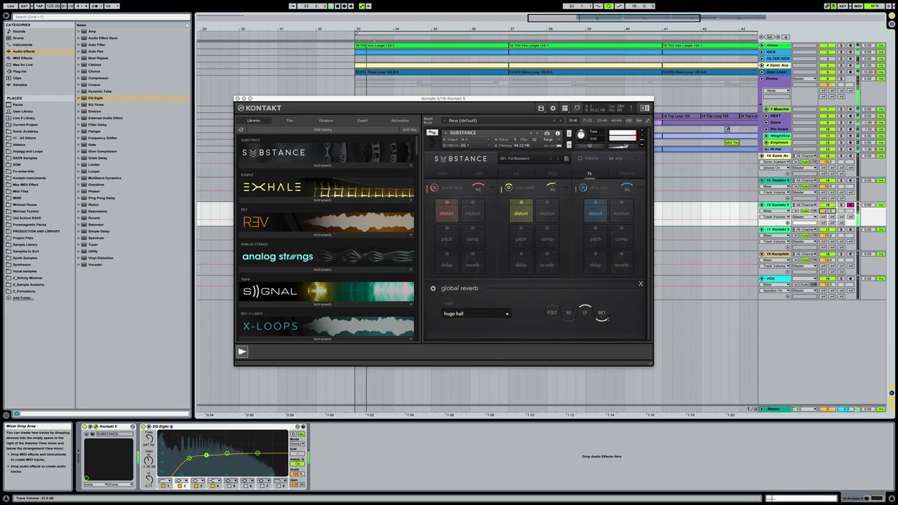
left_click(606, 299)
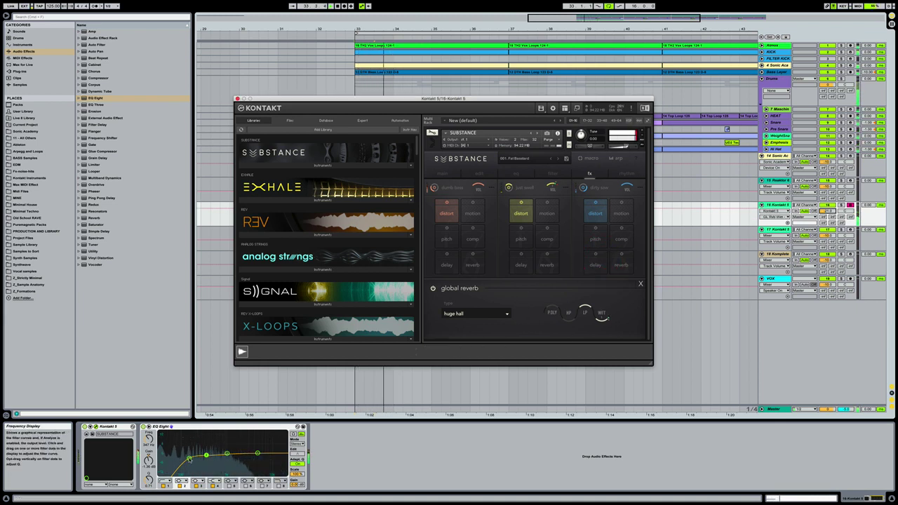
Step: Move EQ Eight's low cut up to about 147 Hz, adjust band 3 slightly, and close the Kontakt window
left_click(188, 459)
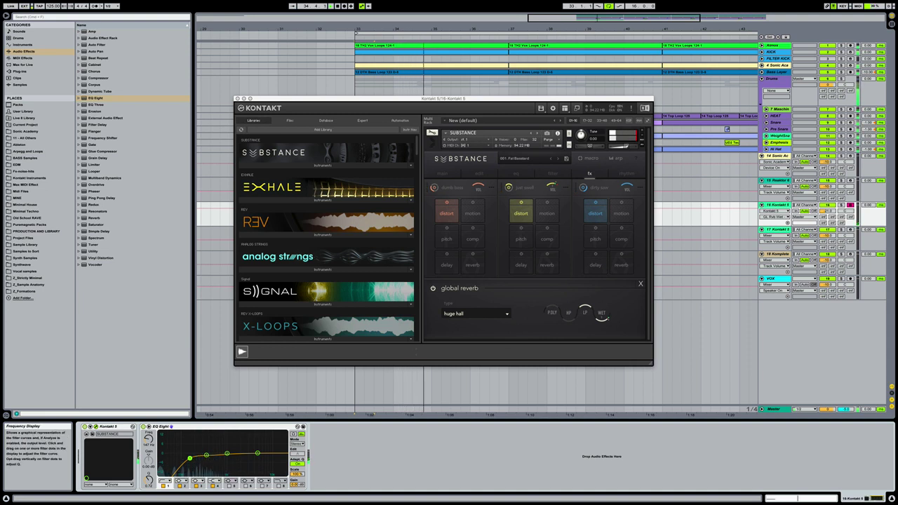
left_click(227, 453)
key("space")
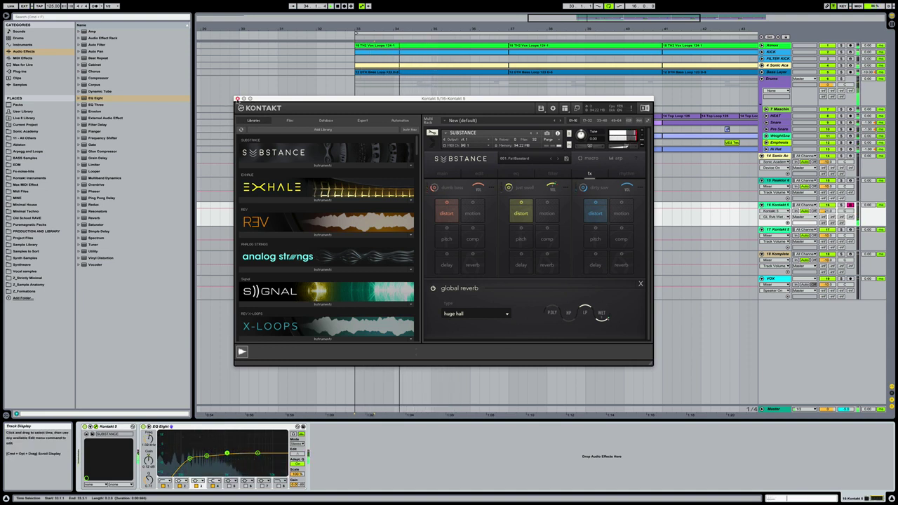
left_click(236, 98)
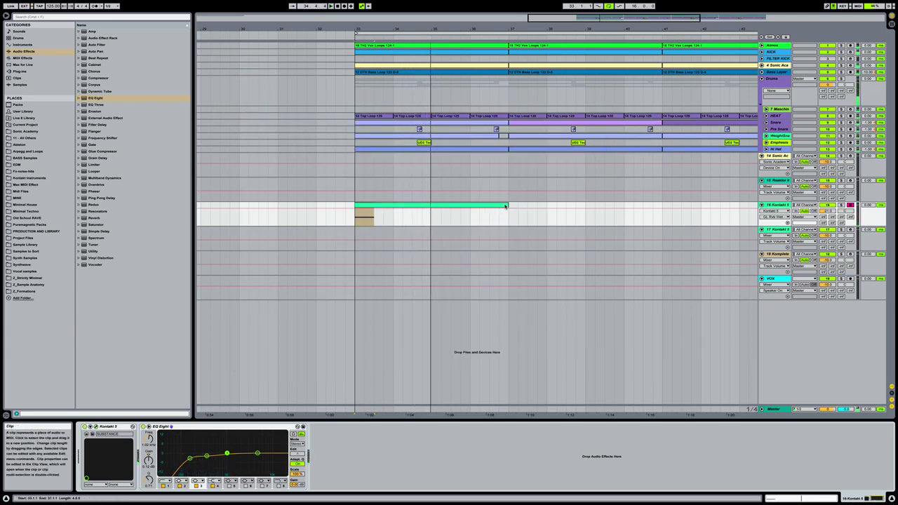
Step: Shorten the Kontakt clip to two bars, from bar 33 to 35, and duplicate it repeatedly to fill the track up to bar 49
left_click(425, 204)
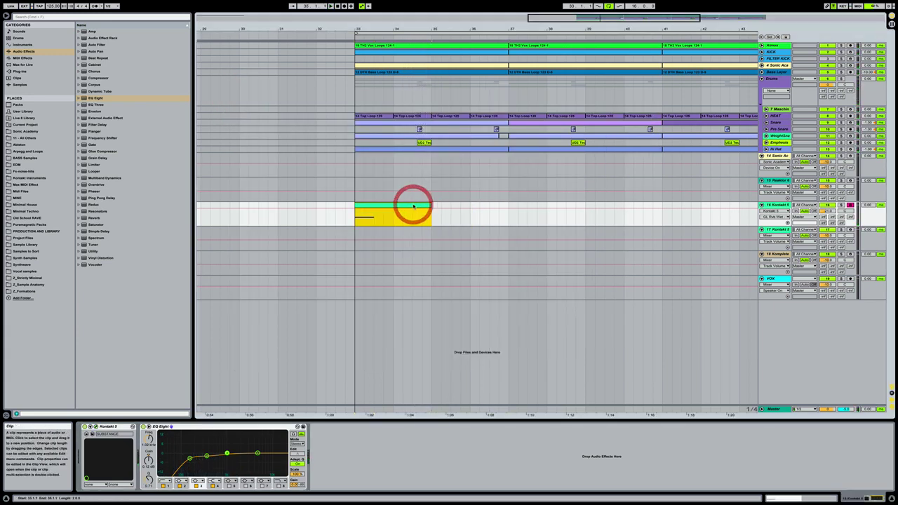
key("ctrl+d")
left_click_drag(472, 31, 548, 49)
key("ctrl+d")
key("ctrl+d")
key("ctrl+d")
key("ctrl+d")
key("ctrl+d")
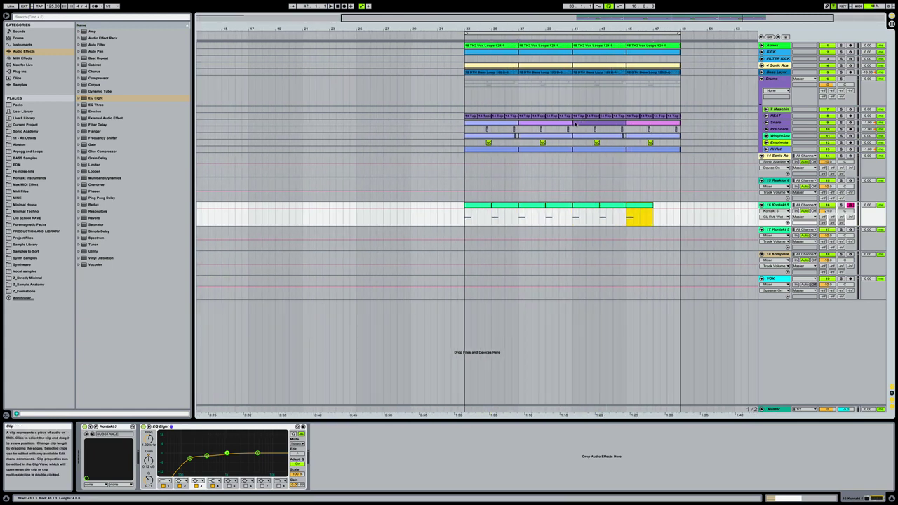
key("ctrl+d")
Step: Play the arrangement from bar 33 to listen to the repeated Kontakt clips in the full mix
left_click(464, 220)
key("space")
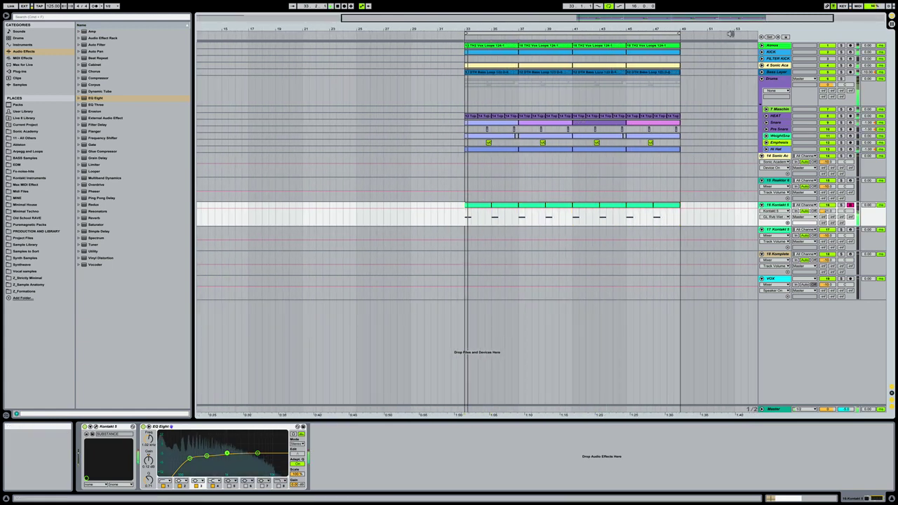
left_click_drag(722, 31, 722, 45)
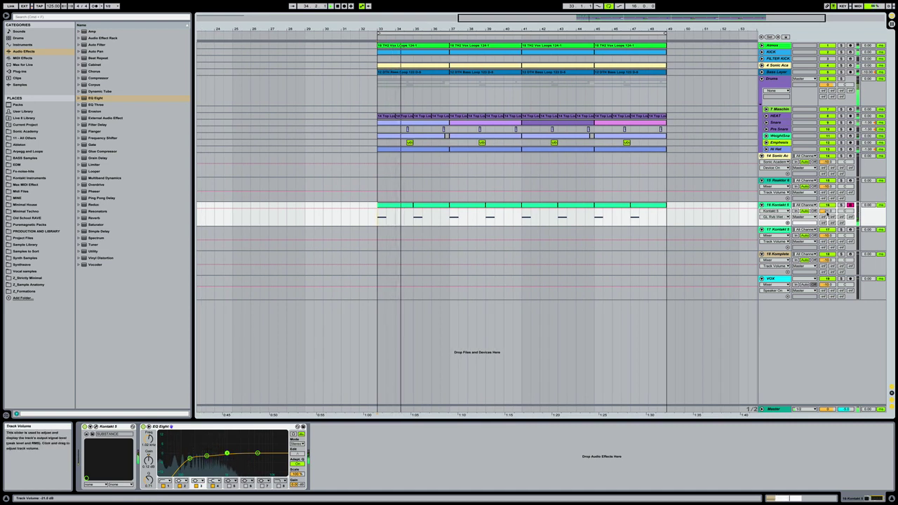
Step: Readjust track 16's volume while the arrangement plays
left_click_drag(827, 211, 827, 301)
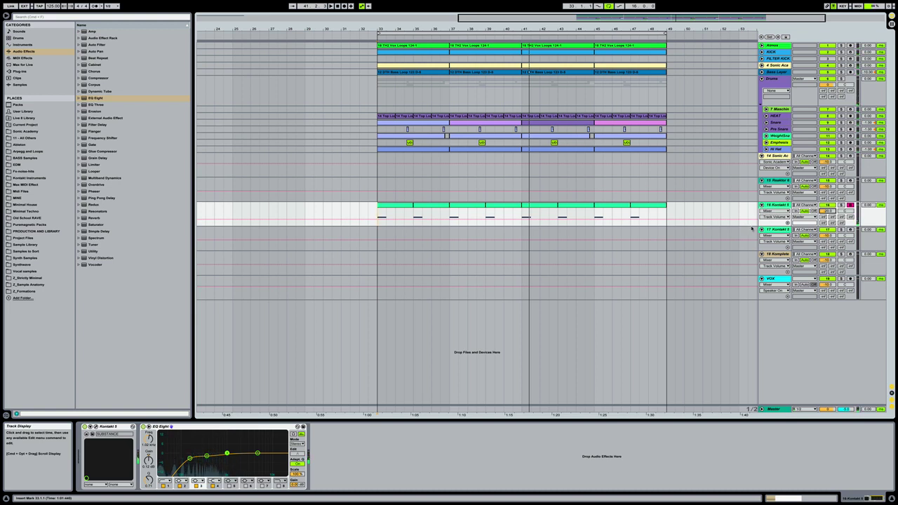
Step: Load Signal.nki from the Signal library into track 17's Kontakt and arm track 17 for recording
left_click(777, 230)
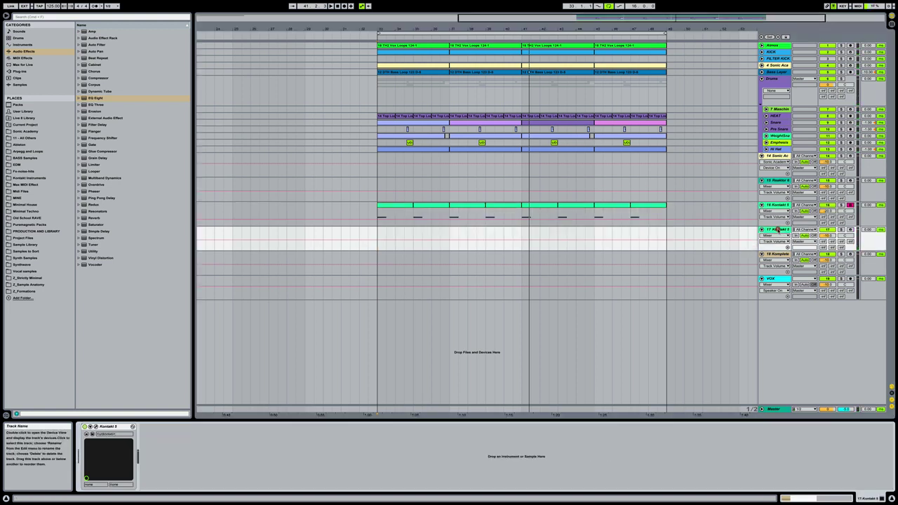
left_click(94, 426)
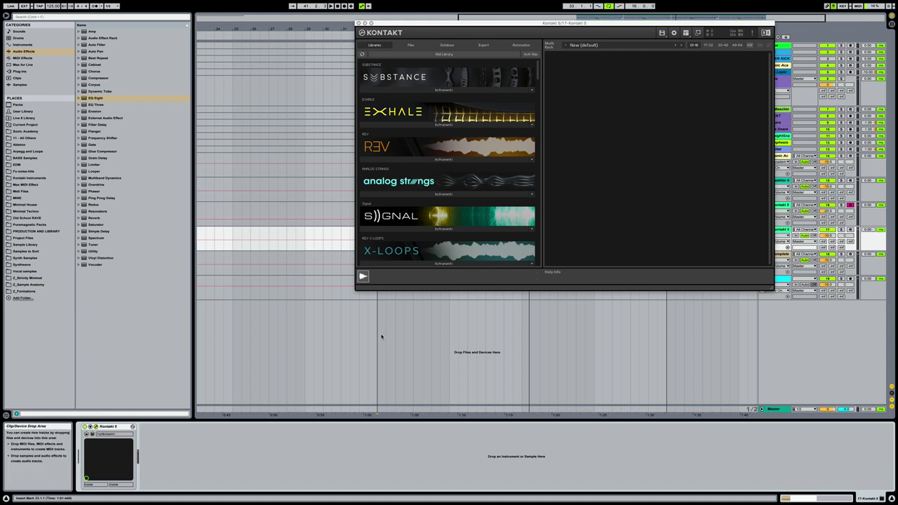
left_click(455, 229)
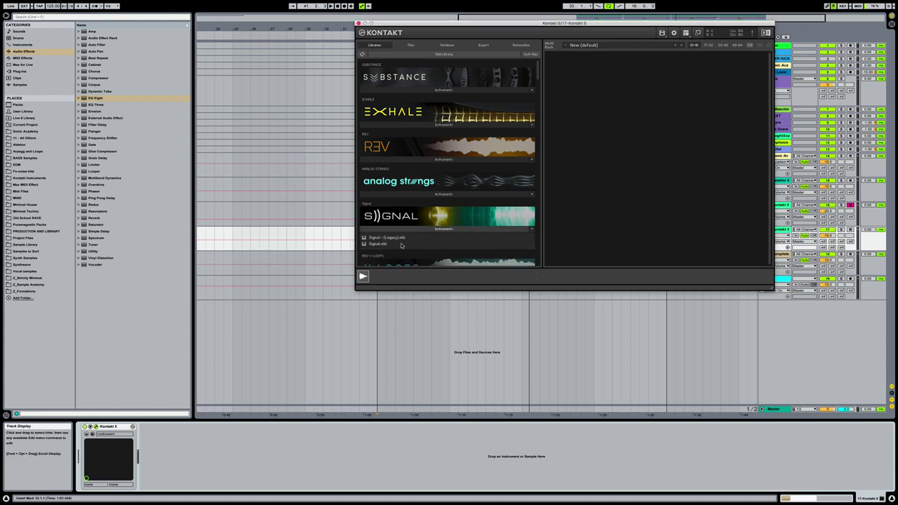
double_click(389, 244)
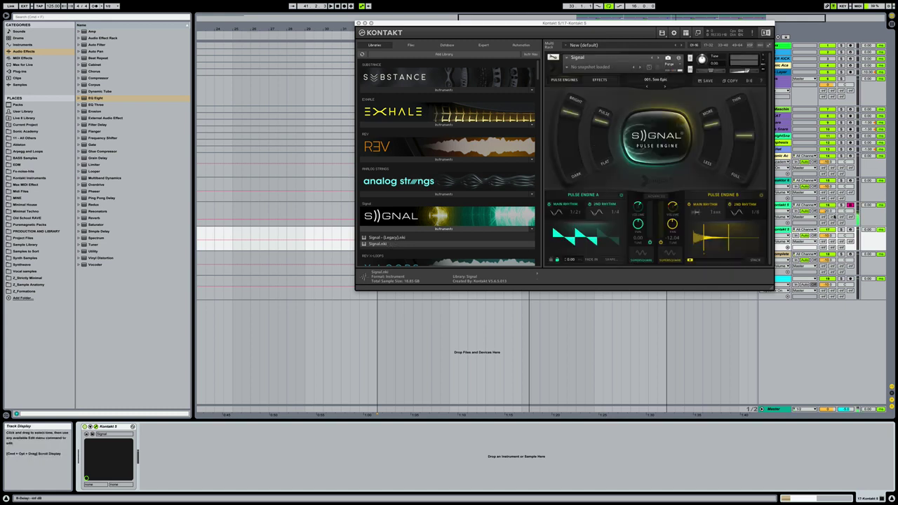
left_click(850, 230)
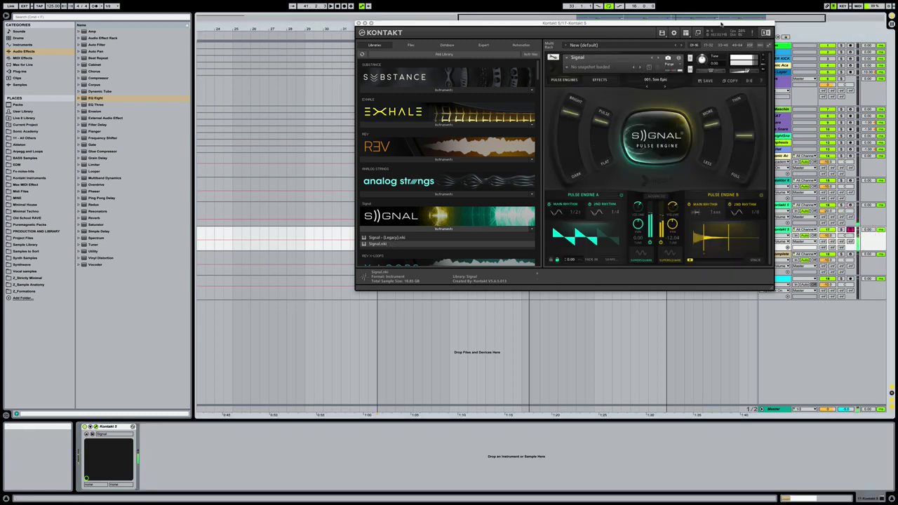
Step: Audition the Signal presets up to 003. Dark Clocks and close the Kontakt window
left_click_drag(720, 24, 504, 126)
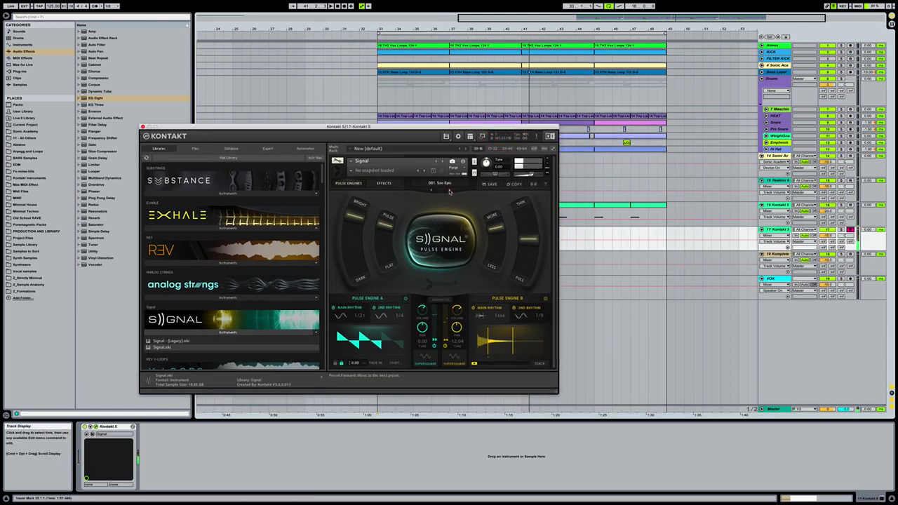
left_click(450, 191)
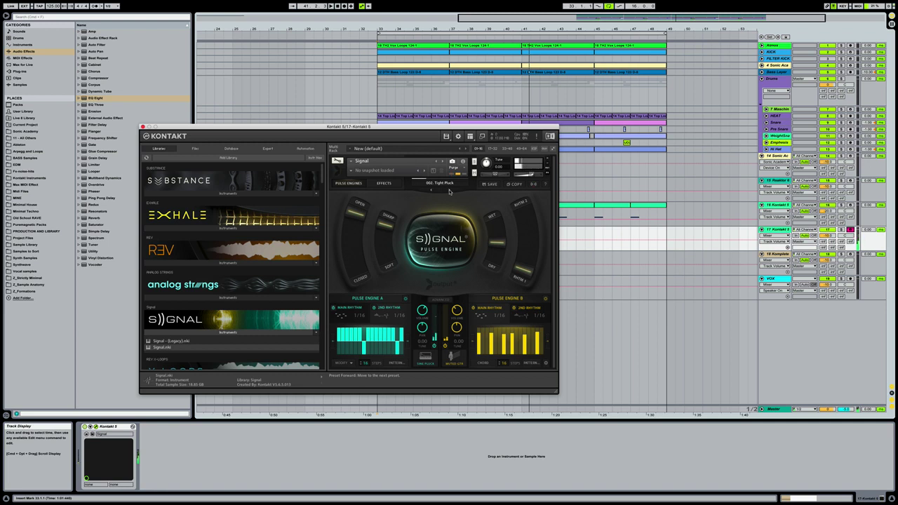
left_click(449, 192)
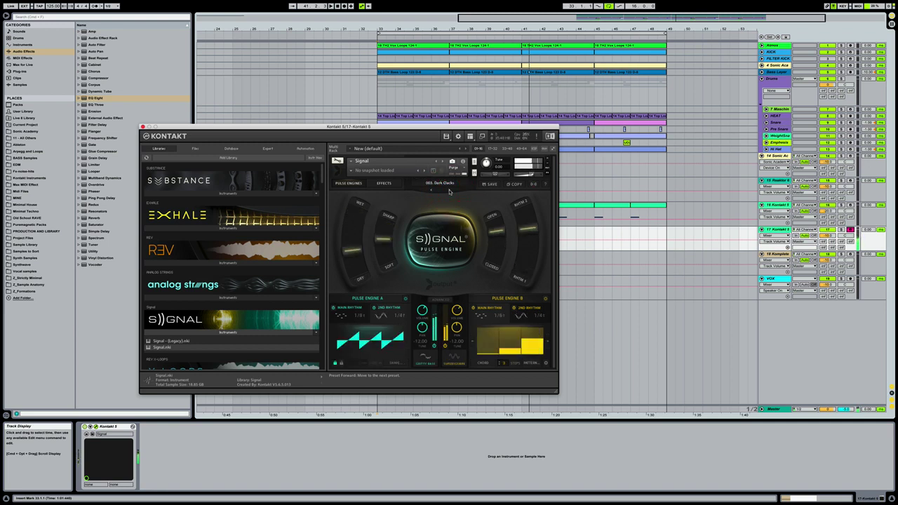
left_click(142, 127)
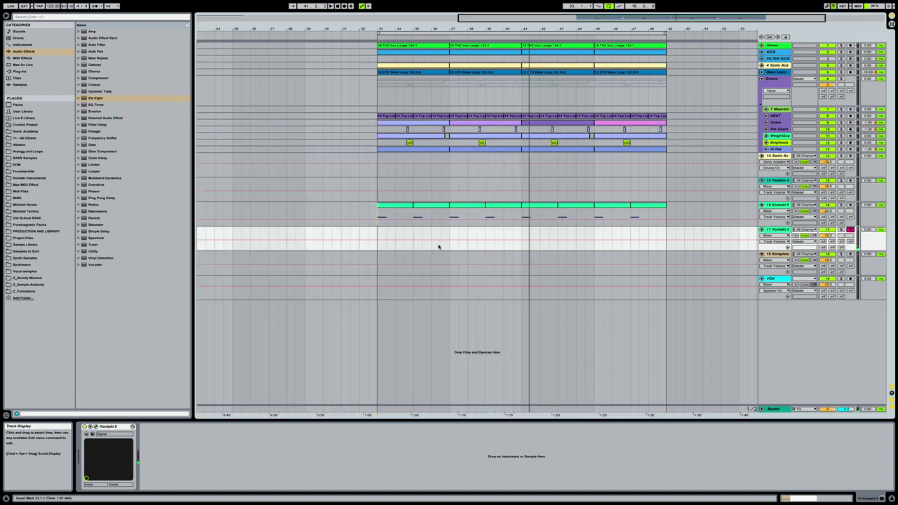
Step: Create an empty four-bar MIDI clip on track 17 from bar 33 to 37 and open it for note editing
left_click_drag(449, 233, 378, 231)
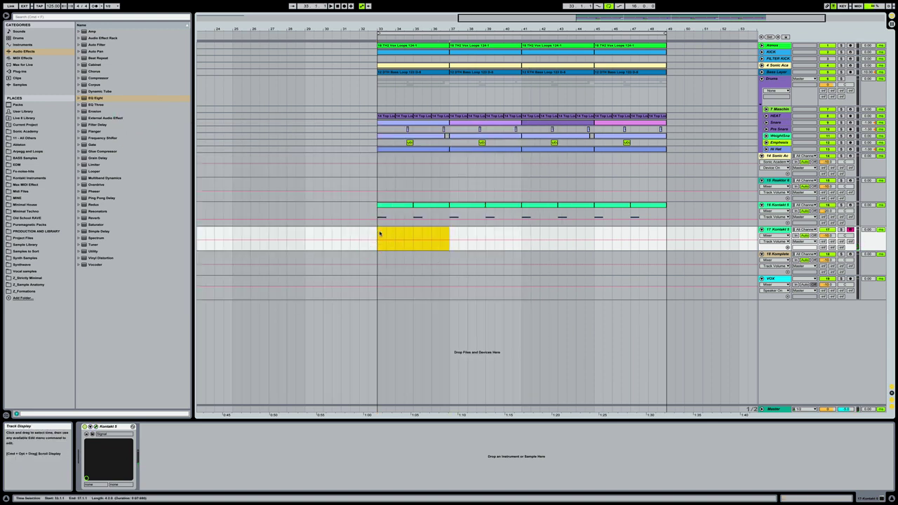
key("super+shift+m")
left_click(406, 229)
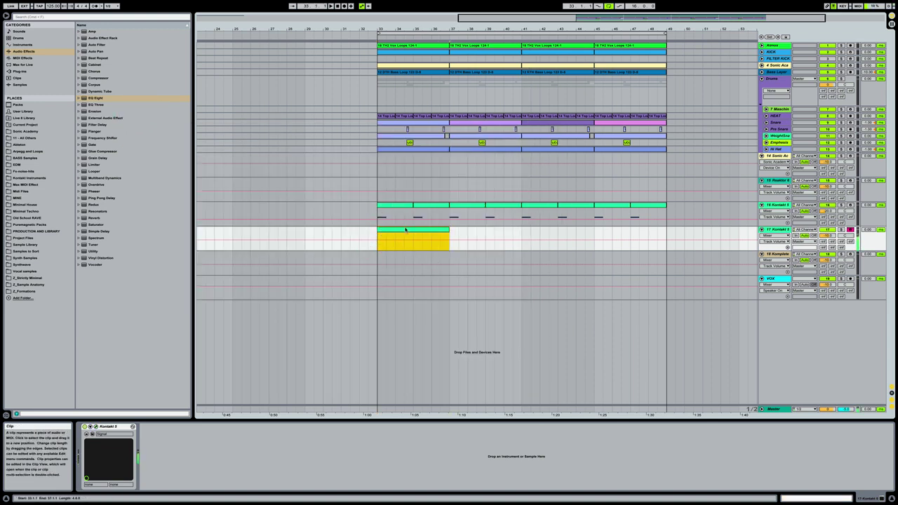
double_click(406, 229)
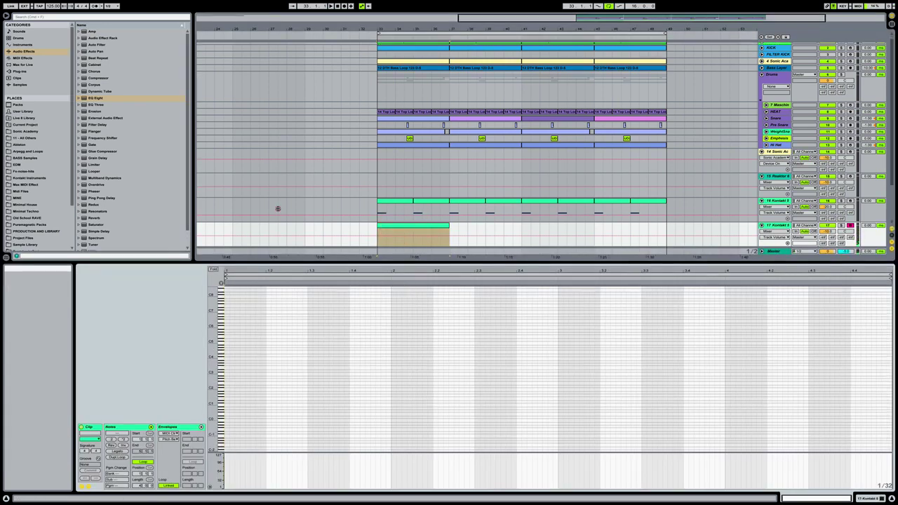
Step: Add a D2 note two beats long to the track 17 clip and place it at 2.3
left_click_drag(277, 208, 276, 200)
left_click(370, 296)
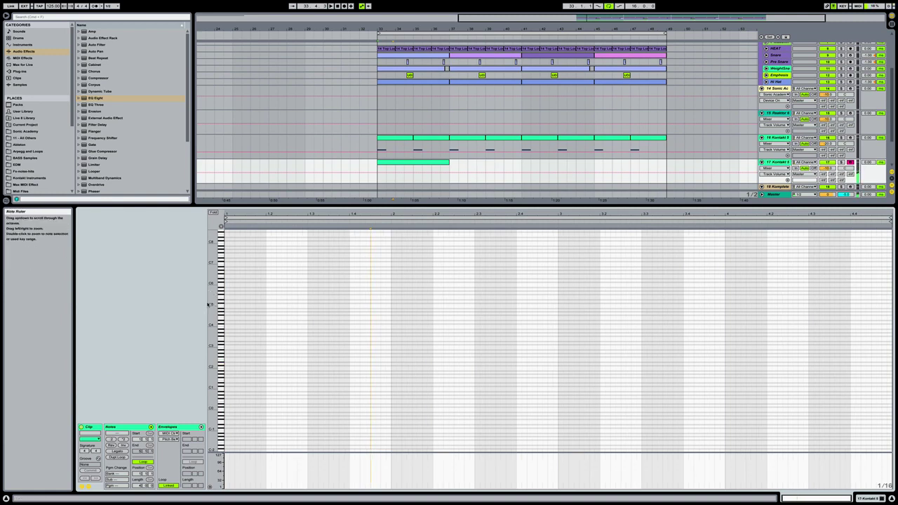
left_click_drag(220, 307, 271, 313)
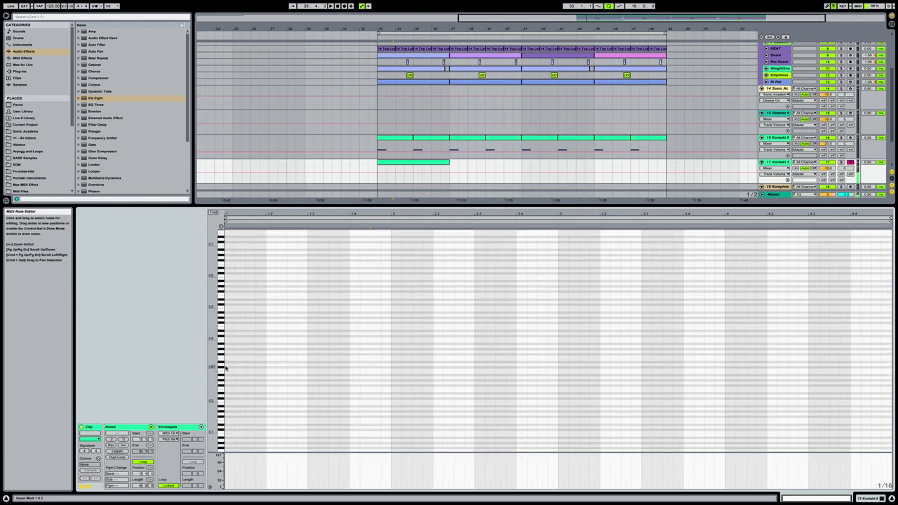
left_click_drag(225, 368, 236, 376)
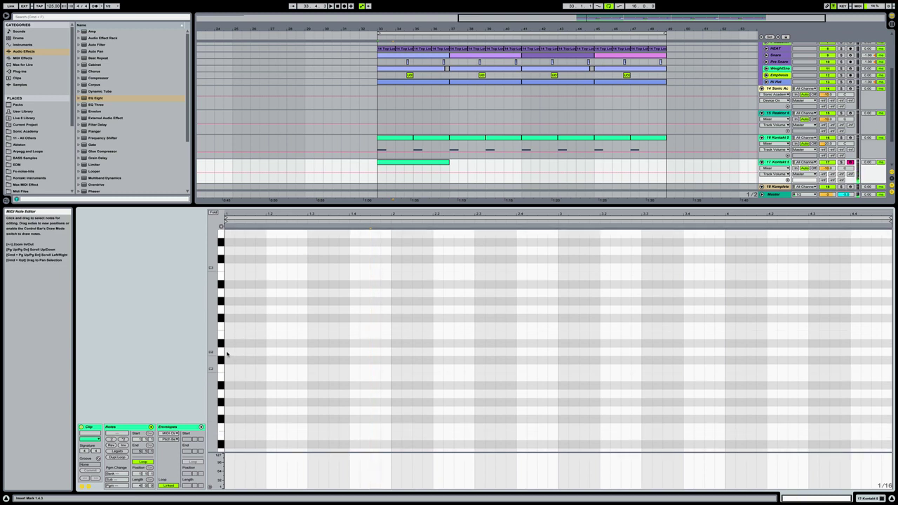
double_click(228, 351)
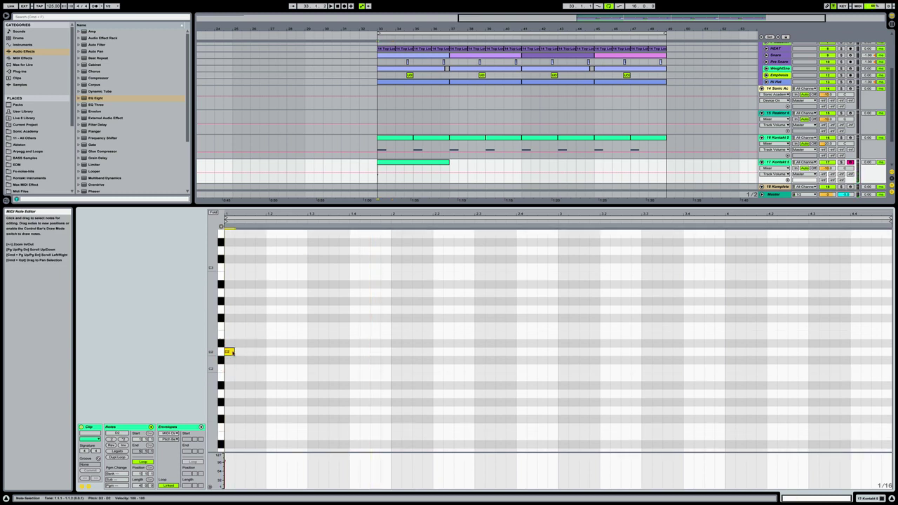
mouse_move(234, 352)
left_mouse_down()
mouse_move(392, 351)
mouse_move(348, 351)
left_mouse_up()
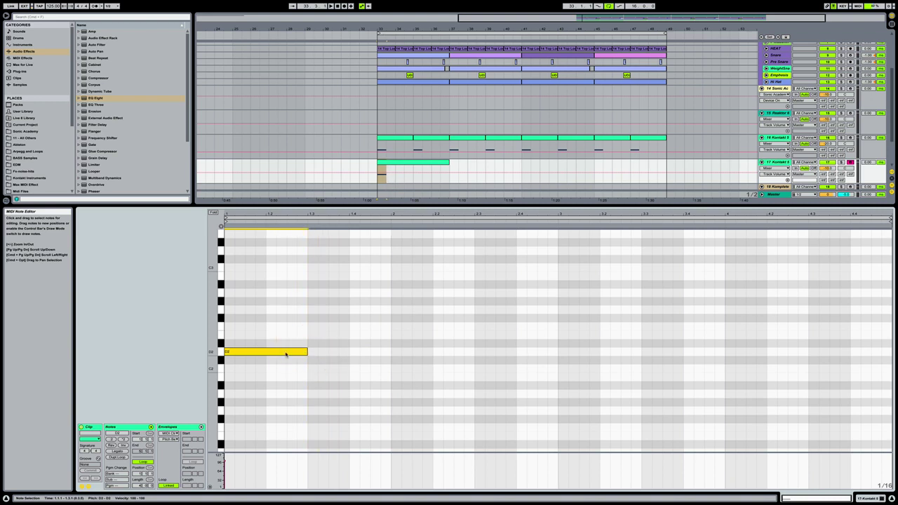
left_click_drag(282, 353, 536, 356)
Step: Play the arrangement with tracks 16 and 17 soloed to hear the two Kontakt parts together
key("space")
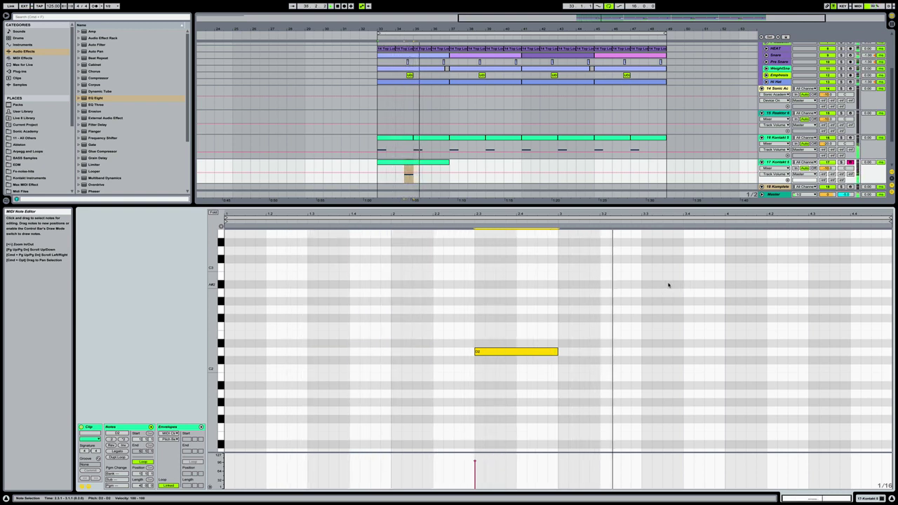
left_click(840, 138)
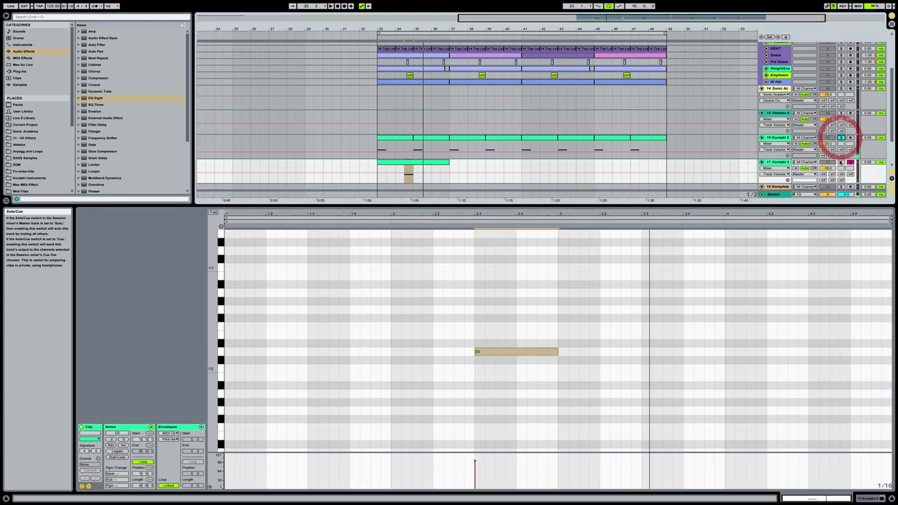
left_click(841, 162)
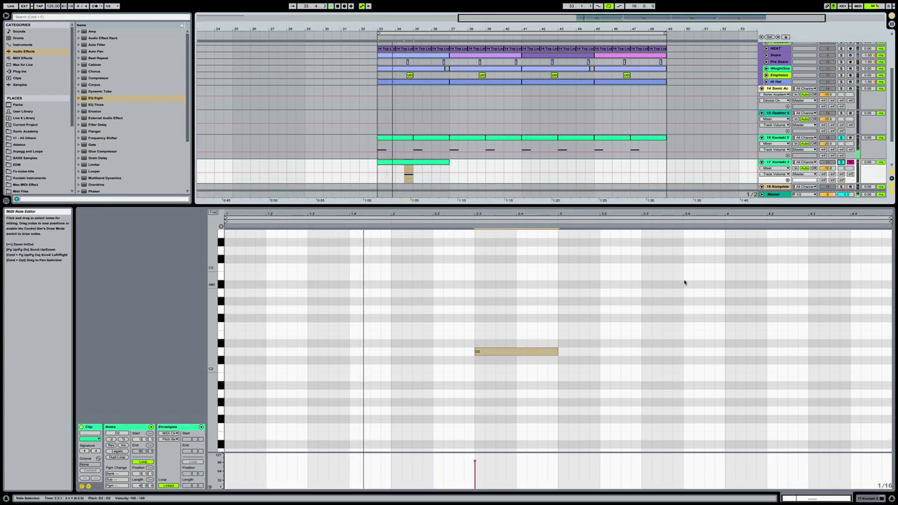
Step: Add EQ Eight to track 17, set its low cut to about 255 Hz, and adjust band 3 slightly during playback
left_click(778, 161)
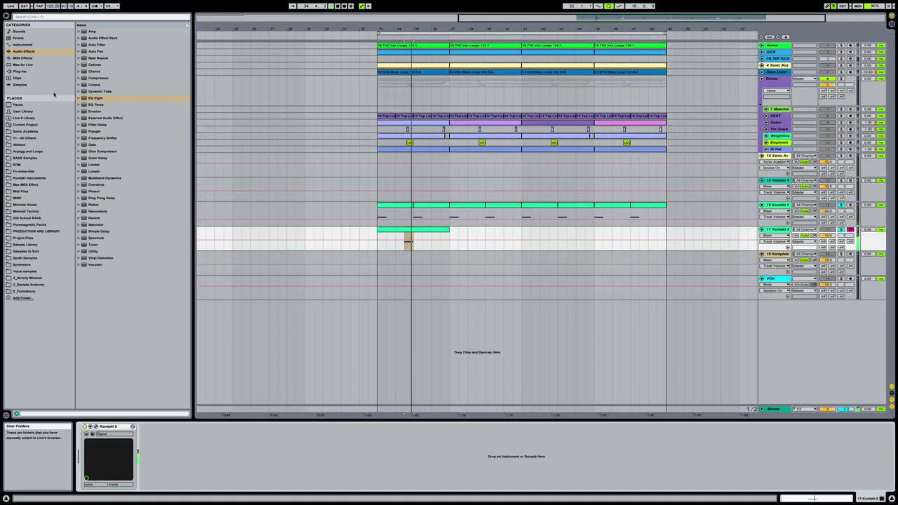
left_click(97, 99)
double_click(97, 99)
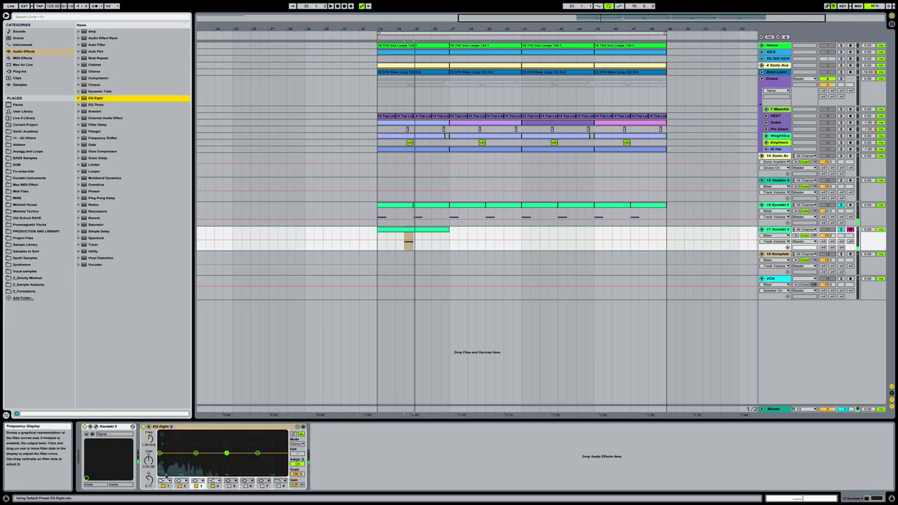
left_click(163, 454)
key("space")
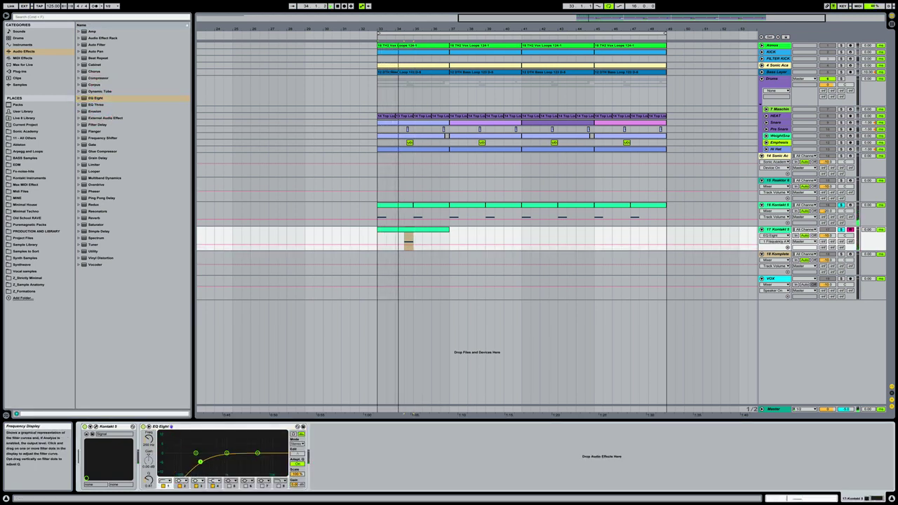
left_click_drag(226, 453, 235, 453)
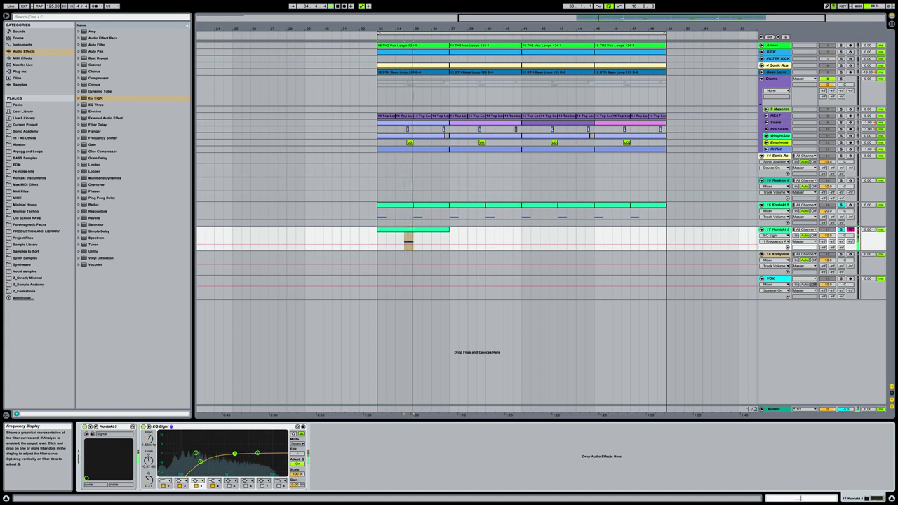
left_click(200, 462)
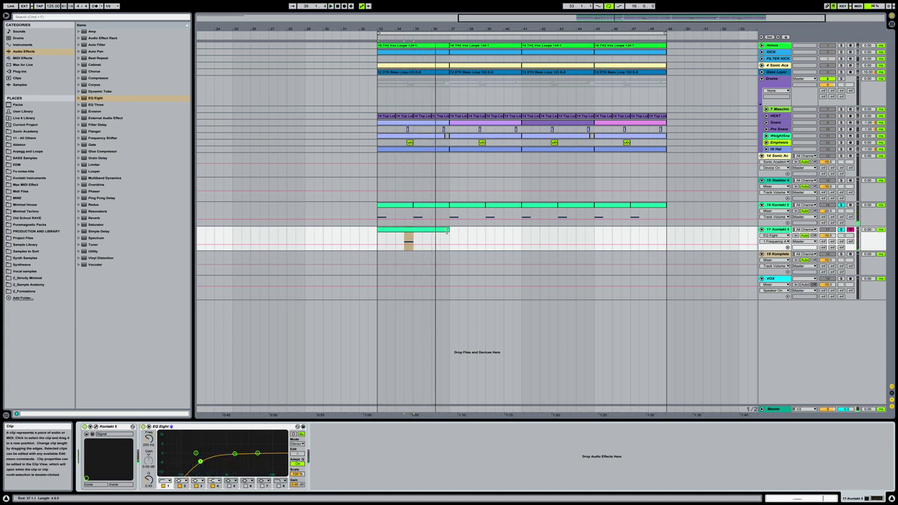
Step: Shorten the track 17 clip to two bars, move it to bars 35–37, and play the full mix from bar 33
mouse_move(449, 230)
left_mouse_down()
mouse_move(410, 231)
mouse_move(433, 232)
left_mouse_up()
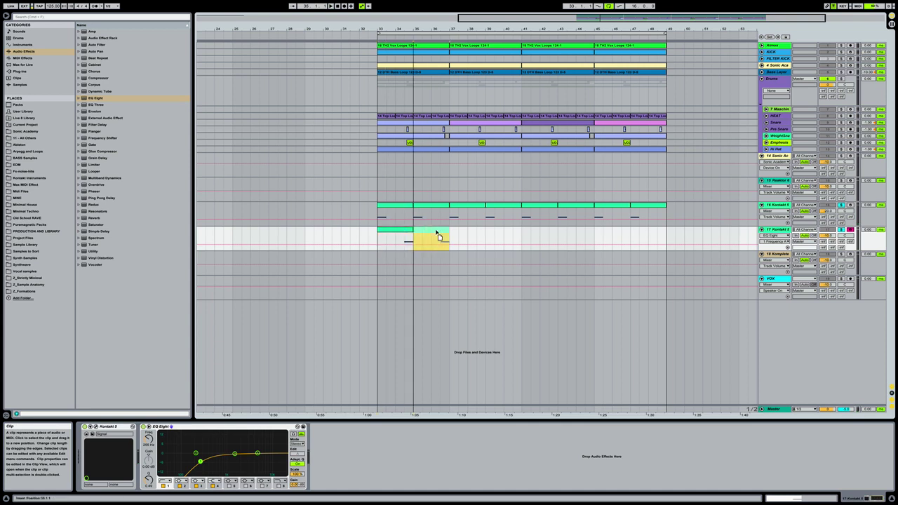
left_click(379, 234)
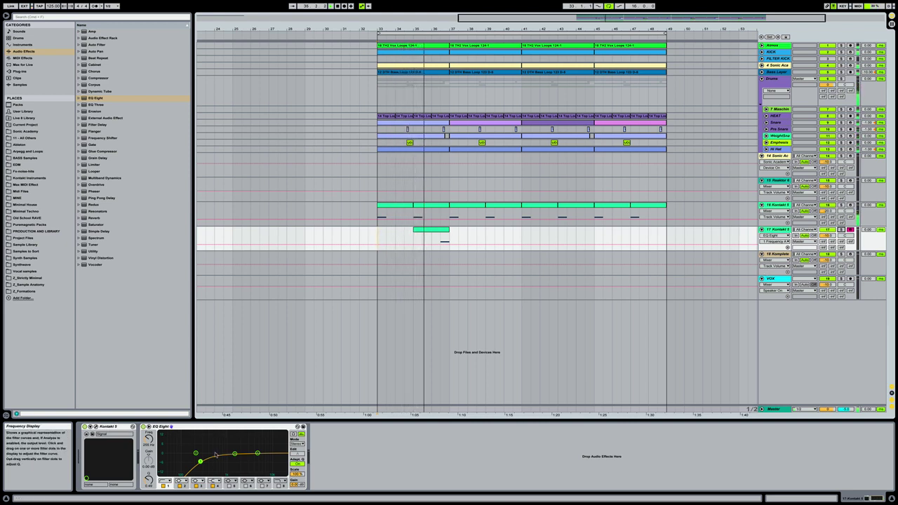
Step: Open Kontakt on track 17 and browse the Signal presets forward to 011. Excessive Grit
left_click(93, 426)
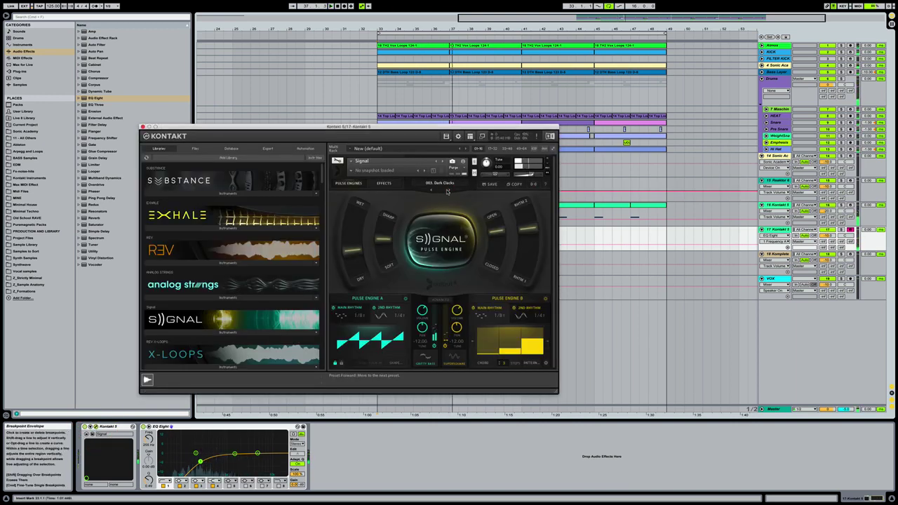
left_click(446, 188)
left_click_drag(478, 127, 494, 251)
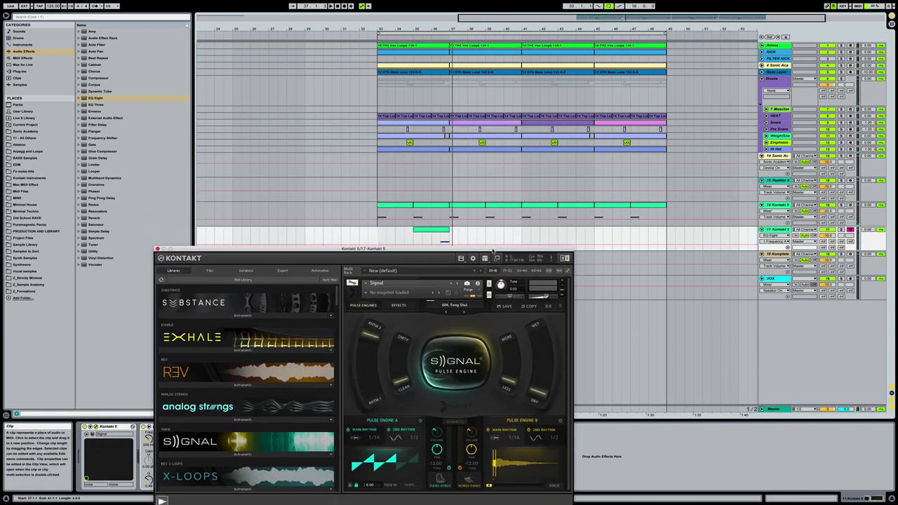
left_click(465, 312)
left_click(465, 313)
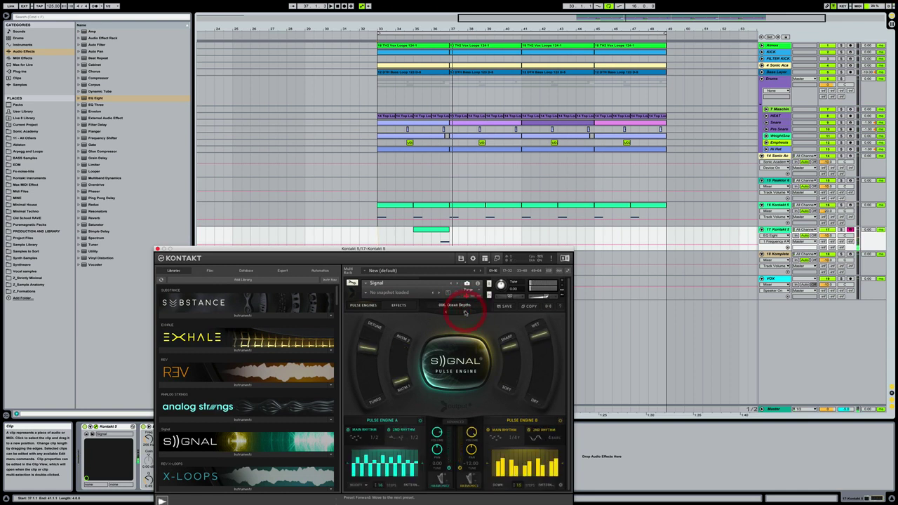
left_click(465, 313)
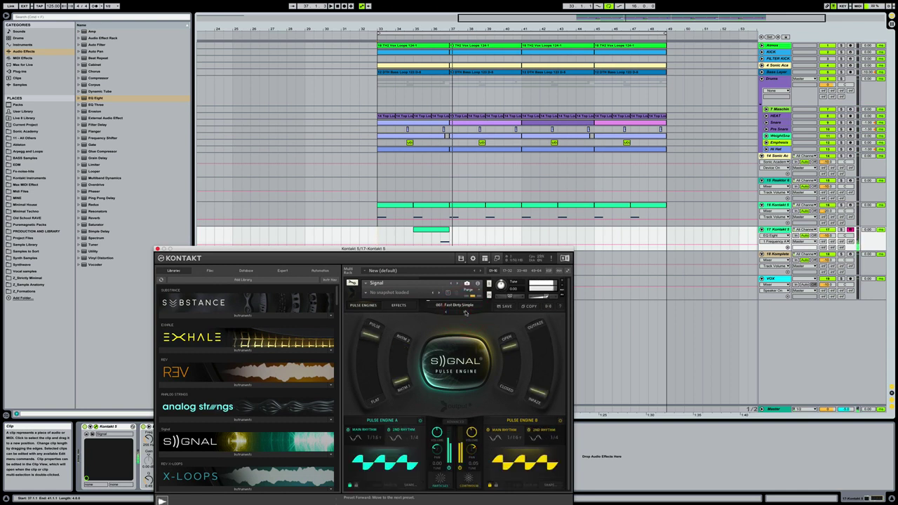
left_click(465, 313)
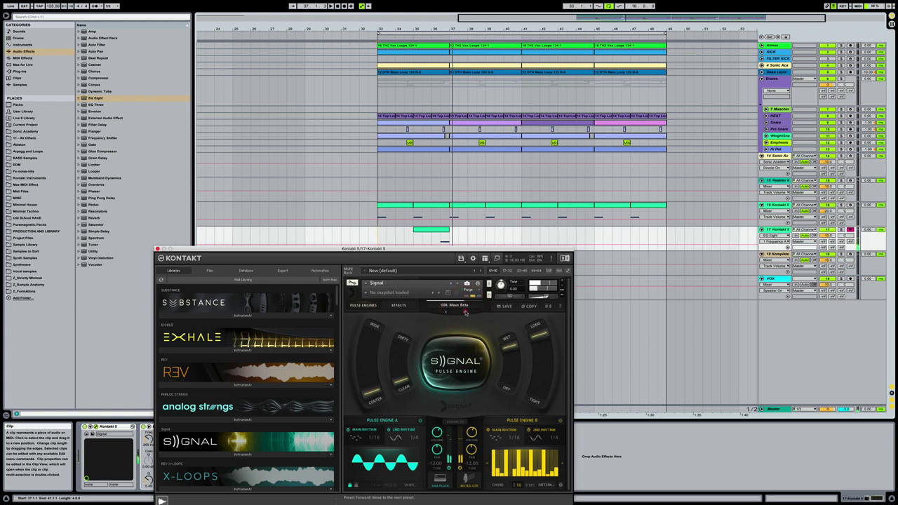
left_click(465, 313)
left_click(465, 313)
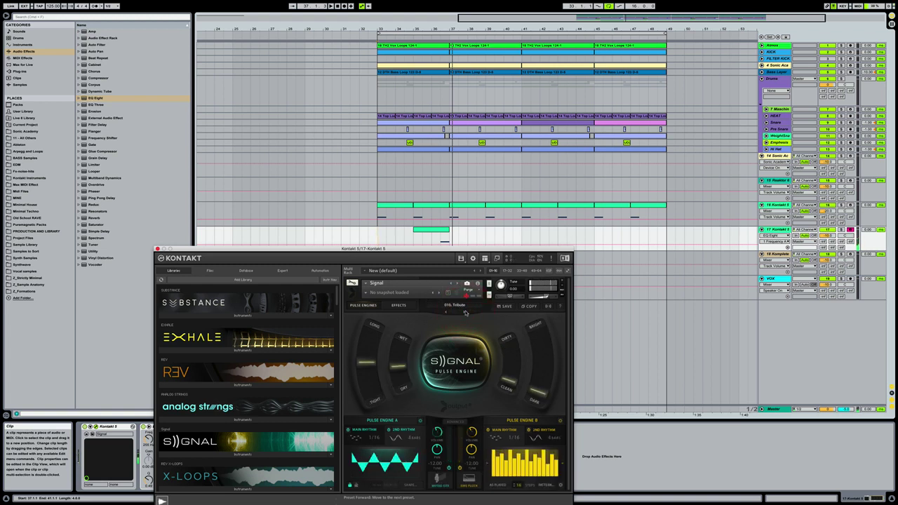
left_click(465, 313)
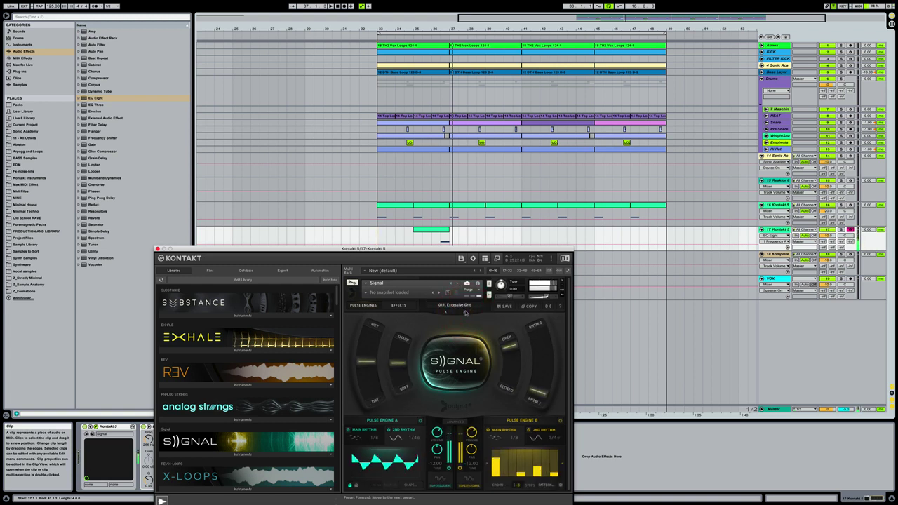
Step: Play the full mix from bar 33, and then solo track 17 and listen to its part from about bar 36
left_click(376, 234)
key("space")
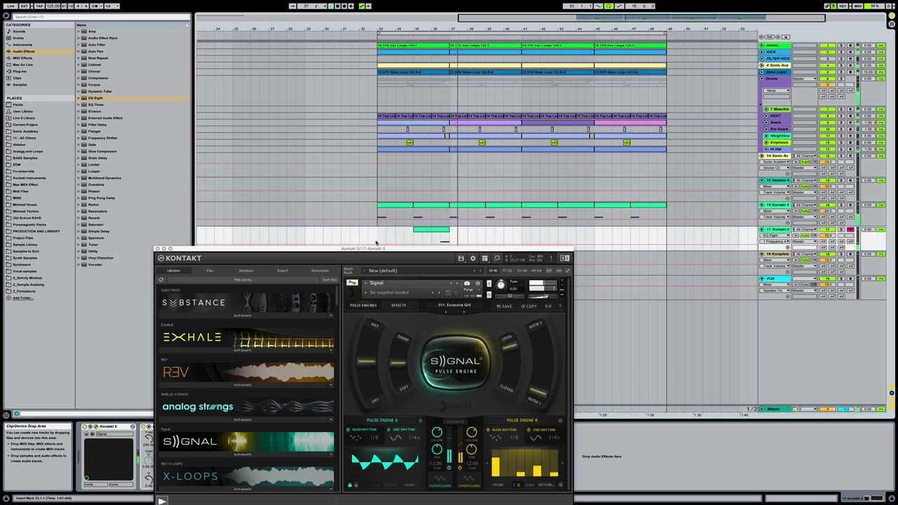
left_click_drag(378, 248, 373, 252)
key("space")
left_click(840, 228)
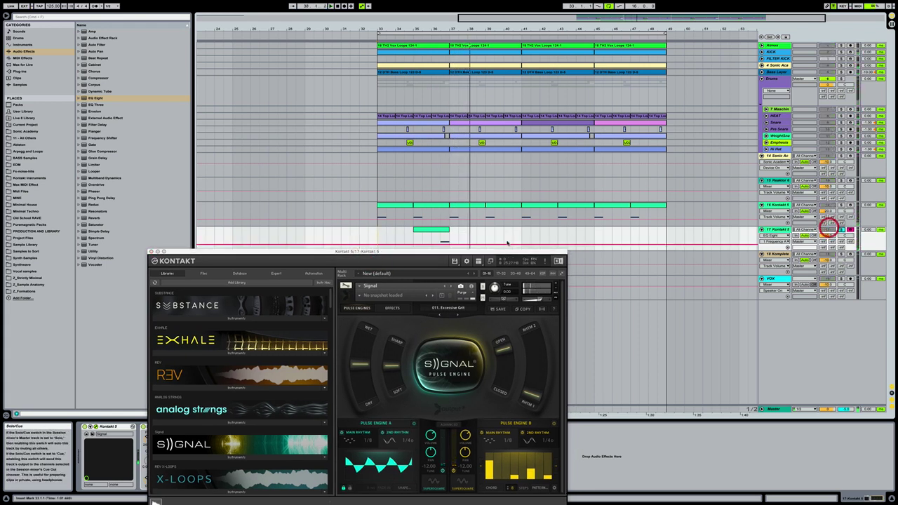
left_click(440, 237)
key("space")
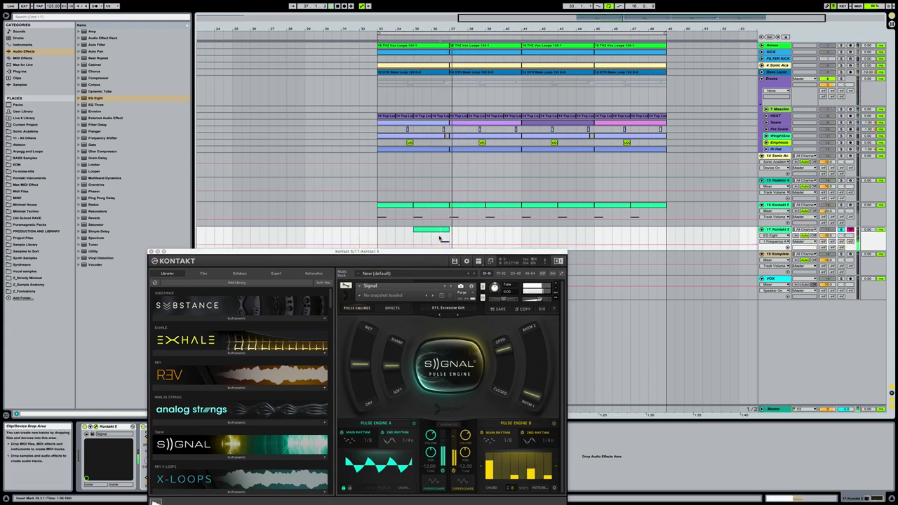
Step: Move the D2 note in the track 17 clip to 2.1 and extend it to one bar long
double_click(436, 230)
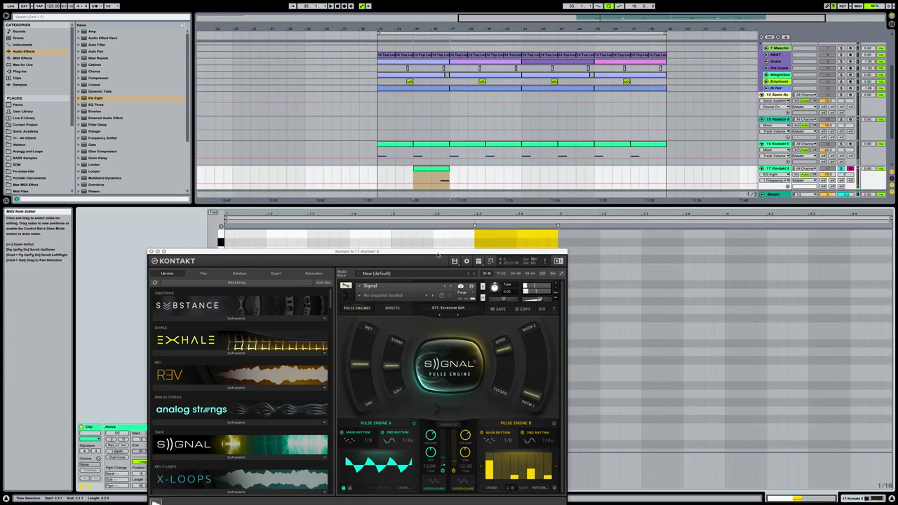
left_click_drag(437, 250, 465, 434)
left_click(473, 351)
left_click_drag(444, 358, 413, 359)
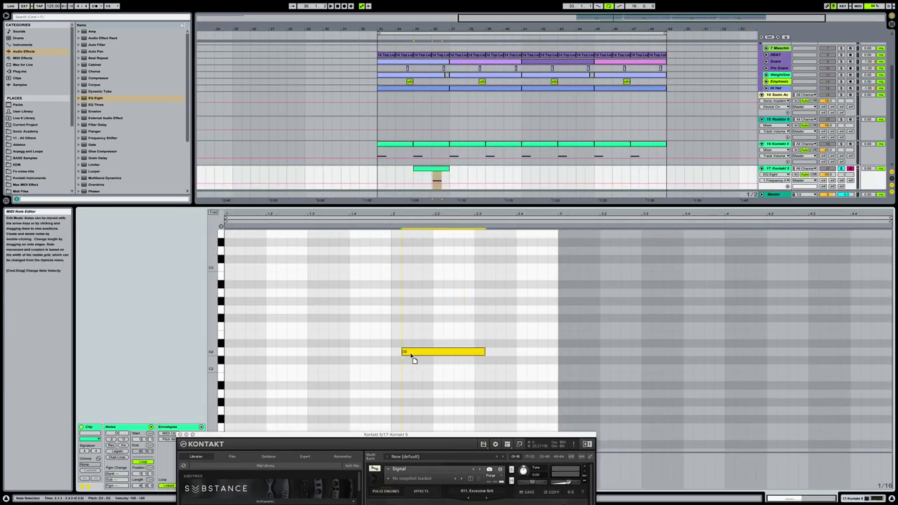
left_click_drag(507, 354, 548, 354)
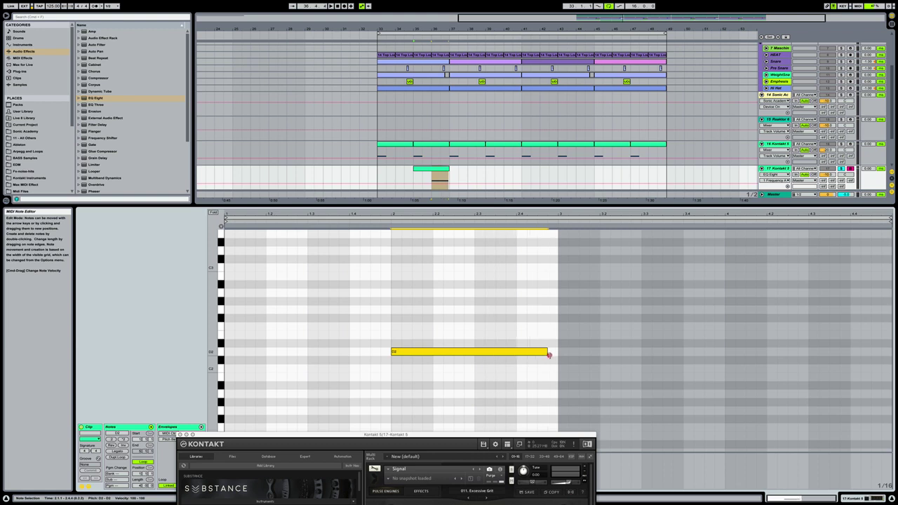
Step: Play the edited track 17 part and trim the clip's start so it spans only bars 36–37
left_click(427, 167)
left_click(431, 173)
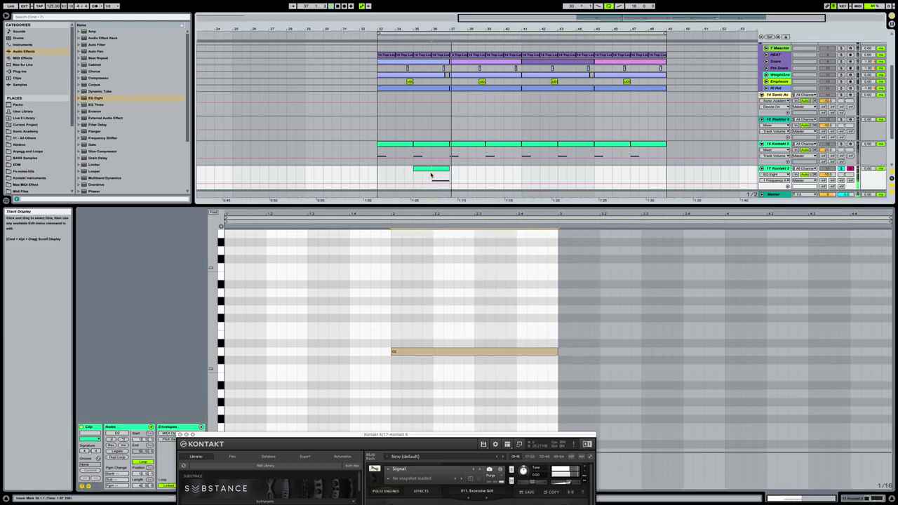
left_click(431, 174)
left_click_drag(430, 174, 449, 174)
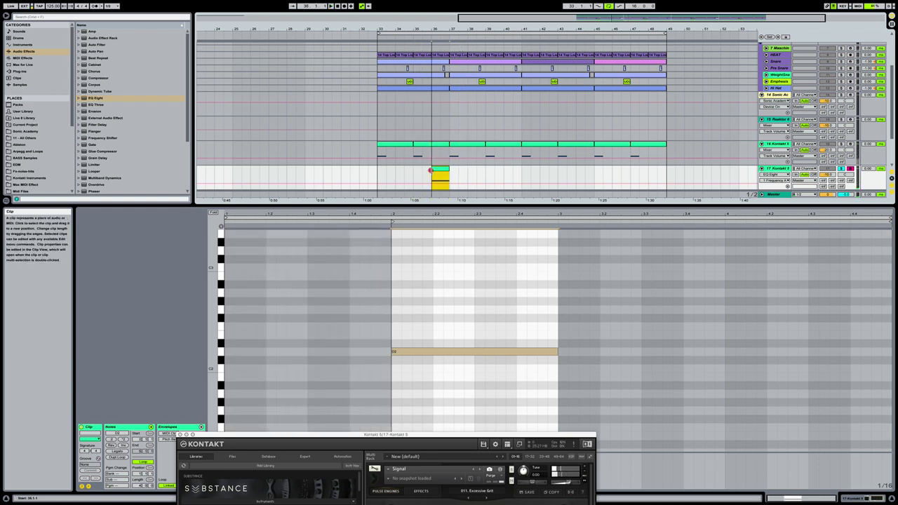
Step: Lengthen the note in the first track 16 clip to one full bar
left_click(380, 157)
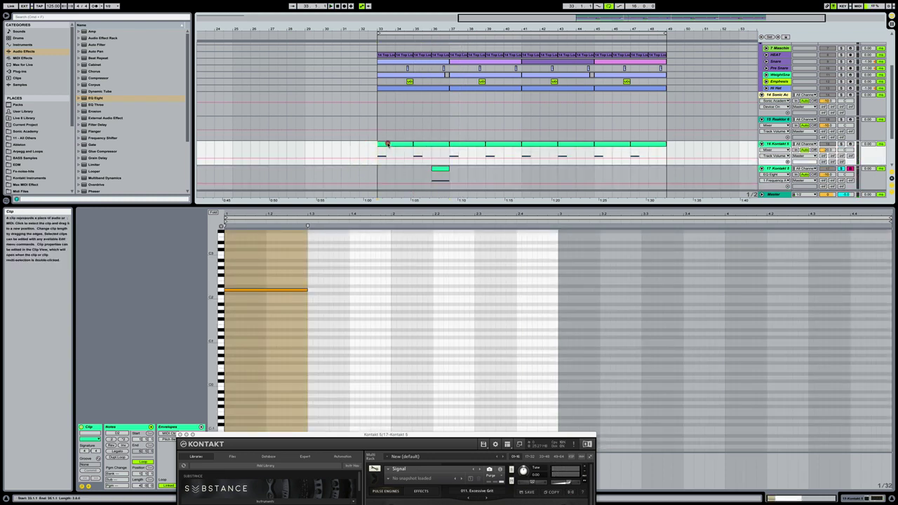
left_click(387, 143)
left_click(332, 314)
key("ctrl+a")
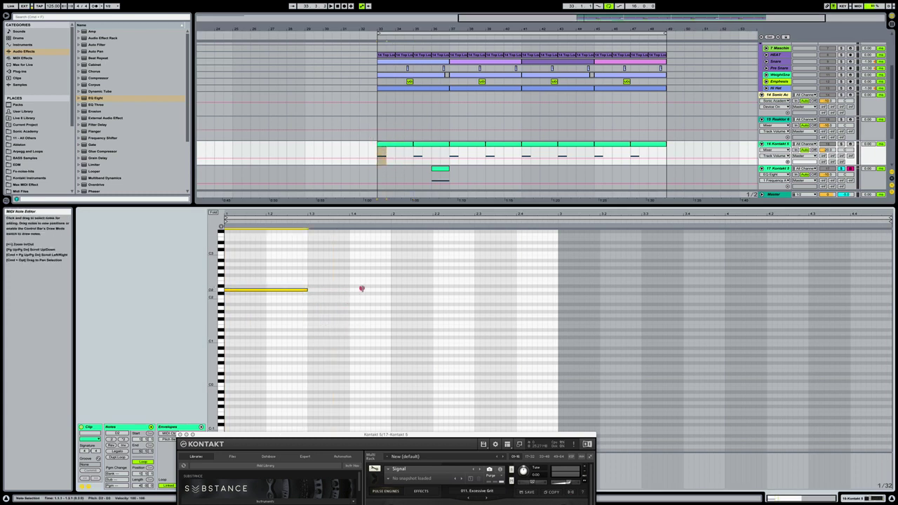
left_click_drag(361, 288, 391, 289)
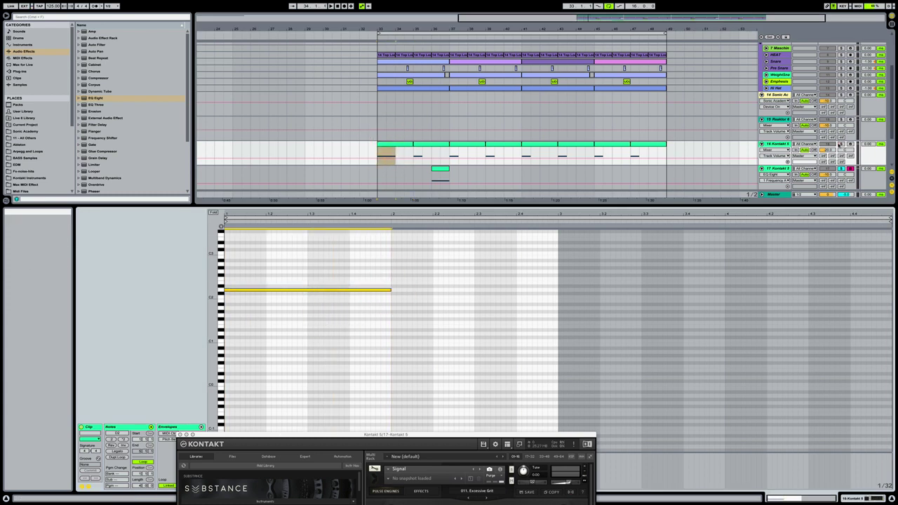
Step: Solo track 16 to hear the longer note, and then play the full mix from bar 33
left_click(838, 144)
key("space")
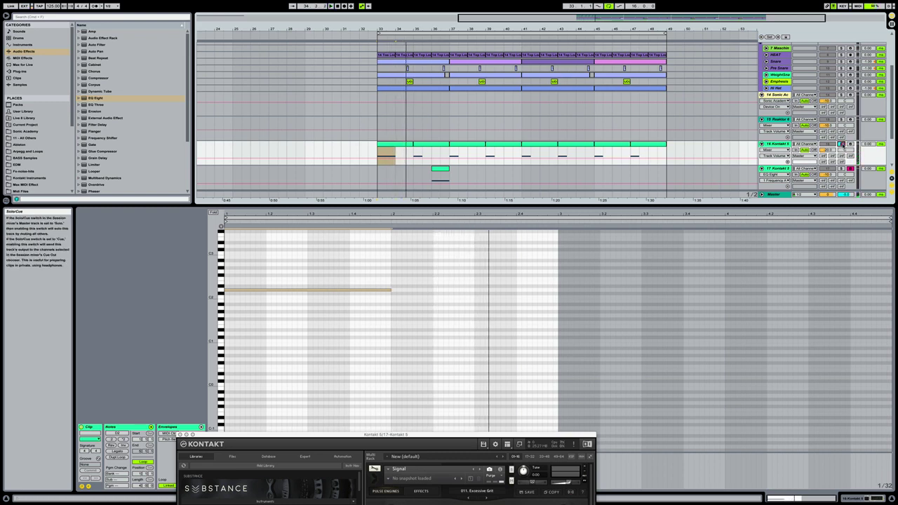
left_click(374, 161)
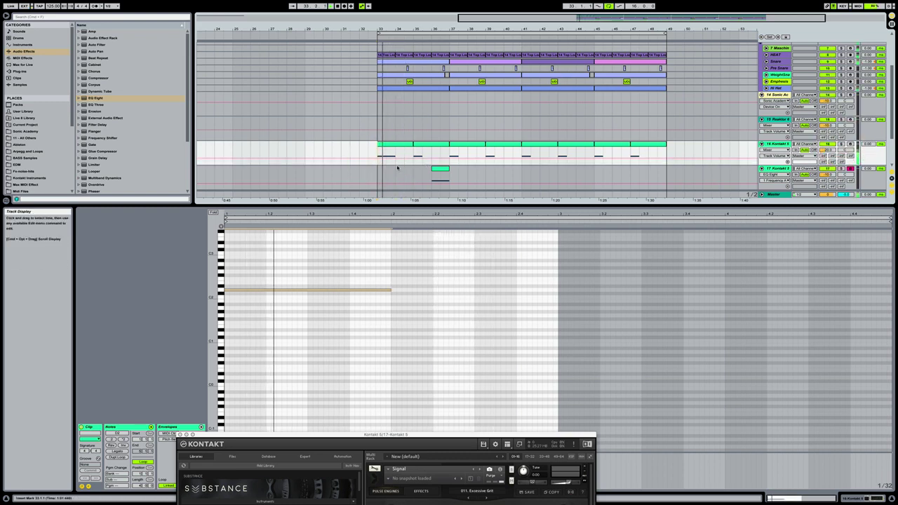
Step: Repeat the edited first track 16 clip up to bar 49, replacing the old clips, and close the Kontakt window
key("super+alt+l")
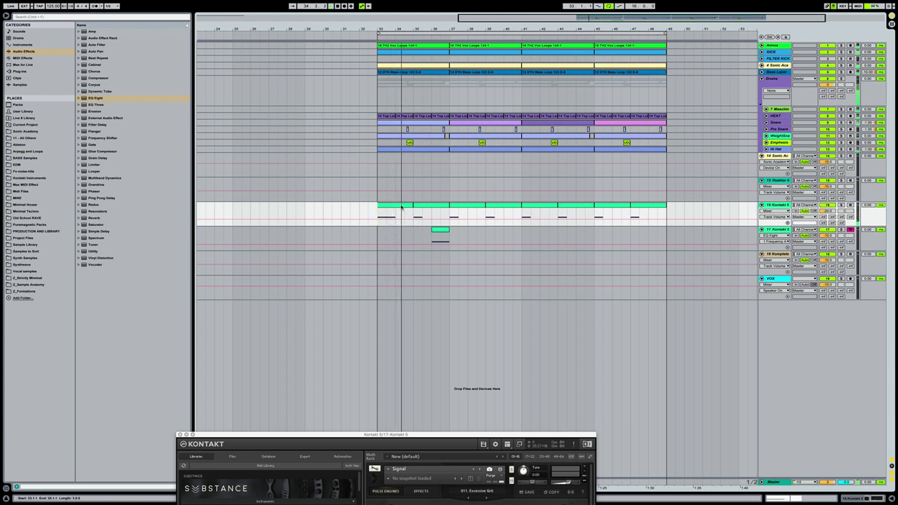
left_click(399, 204)
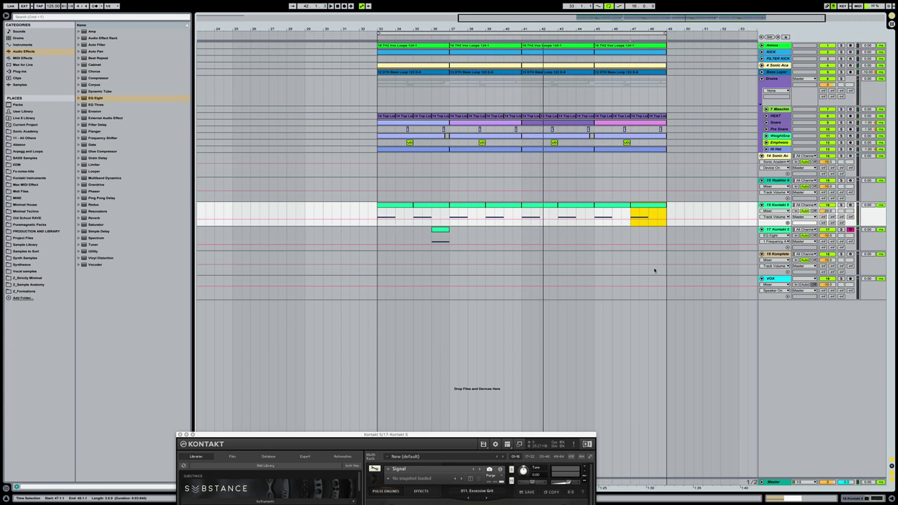
left_click(179, 434)
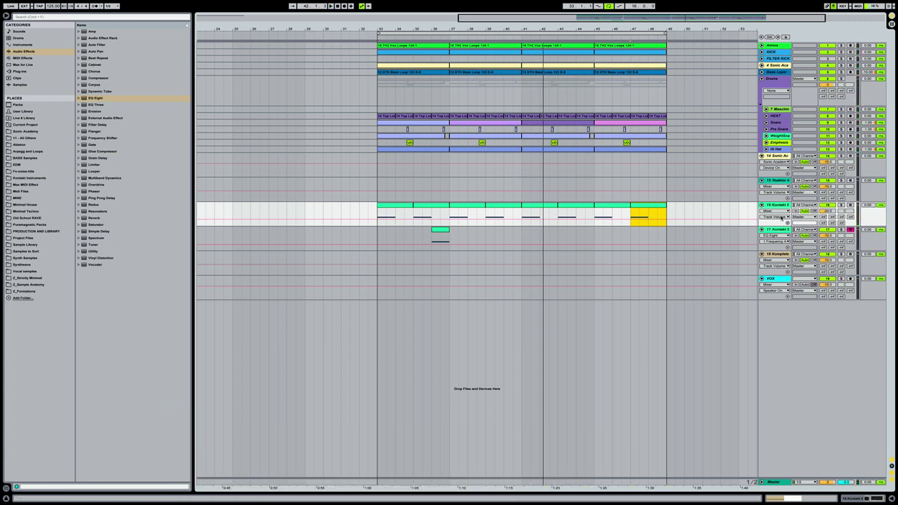
Step: Select both Kontakt tracks, 16 and 17, and move them above the Sonic Academy track 14
left_click(777, 204)
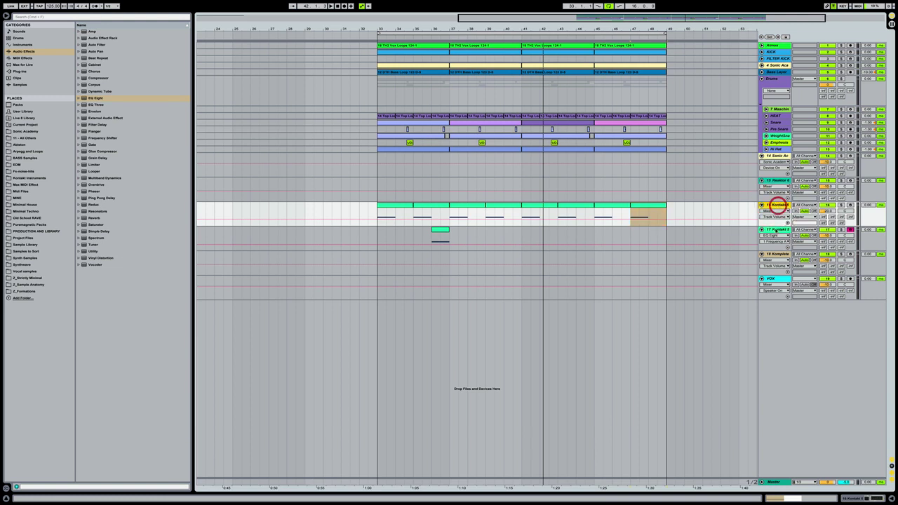
left_click(776, 231)
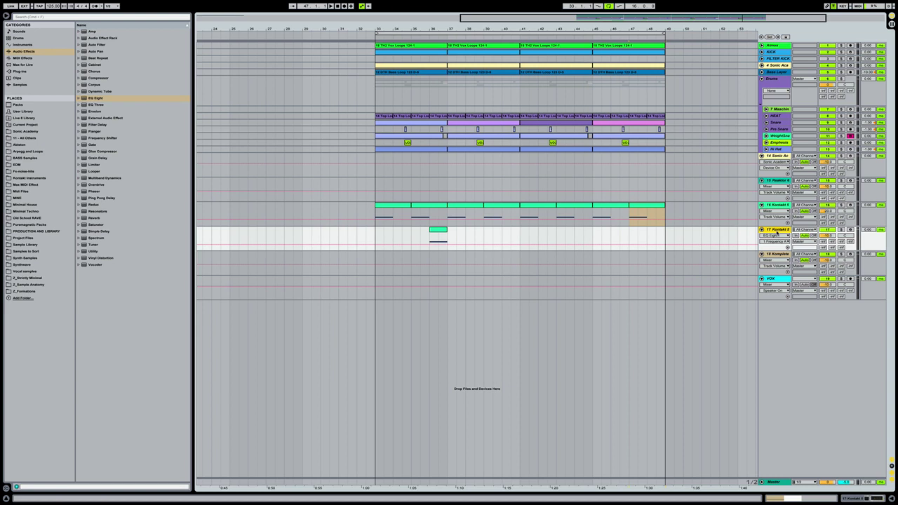
left_click(777, 155)
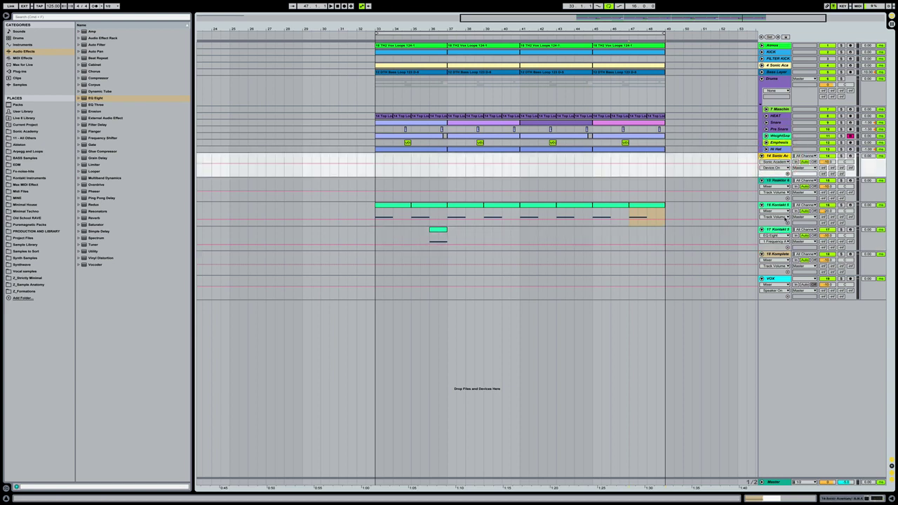
left_click(777, 204)
left_click(777, 229)
left_click(773, 204)
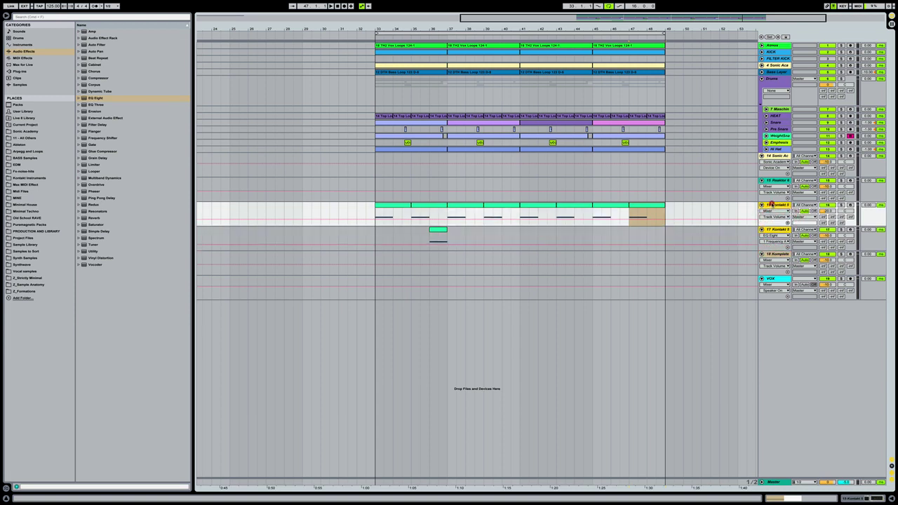
left_click_drag(774, 160, 775, 162)
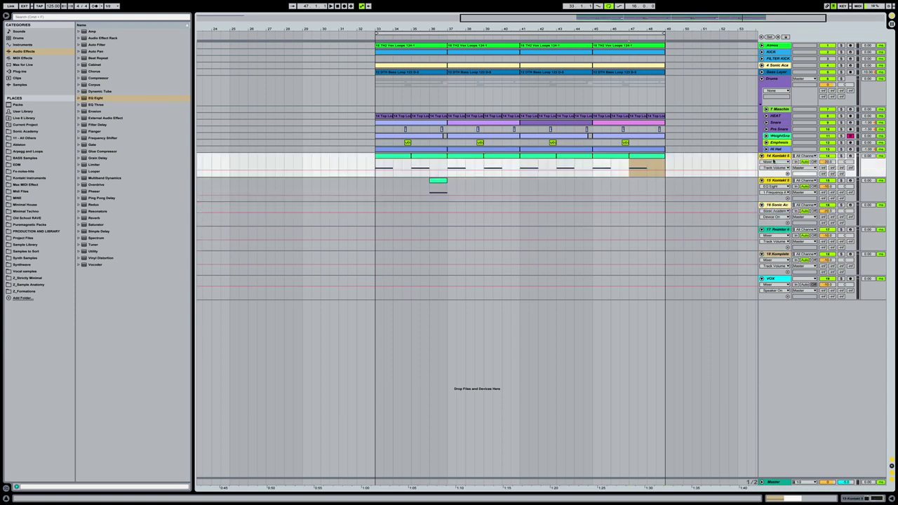
Step: Open the A.N.A. synth on Sonic Academy track 16 and choose the Lead Electro preset category
double_click(774, 204)
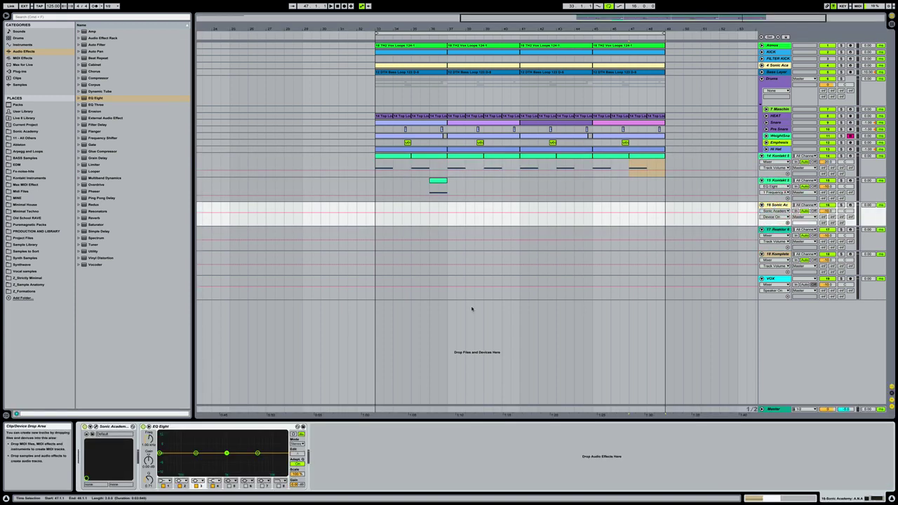
left_click(95, 427)
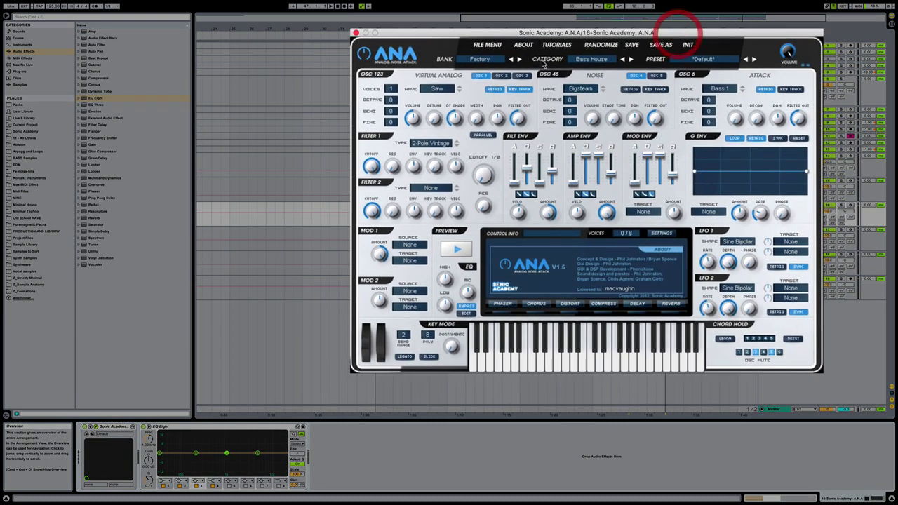
left_click(590, 60)
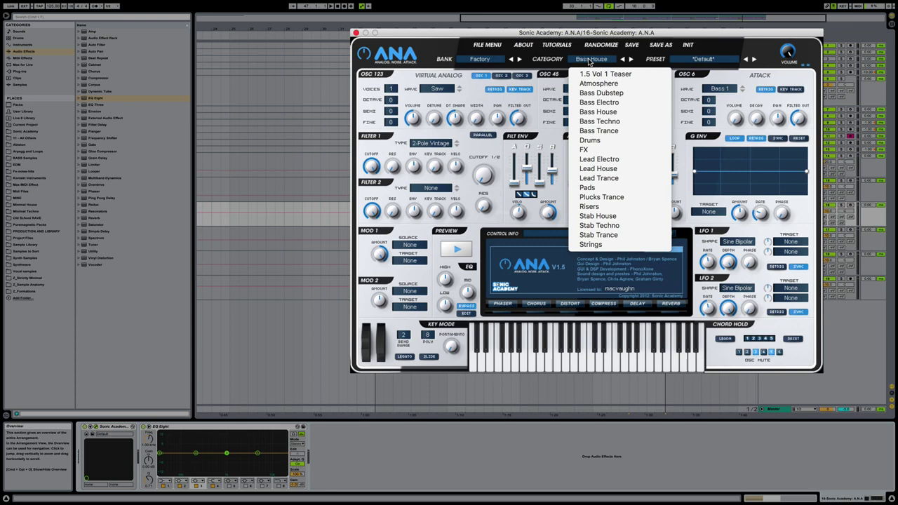
left_click(597, 159)
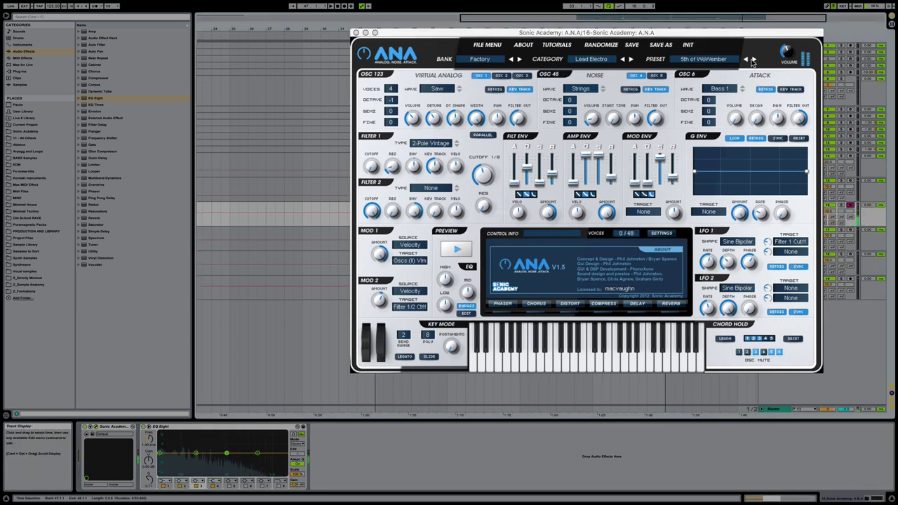
Step: Audition Lead Electro presets such as Bass Jack Mush, Blender 1, Blender 2 and Follow me, and load Mouse Killer
left_click(752, 61)
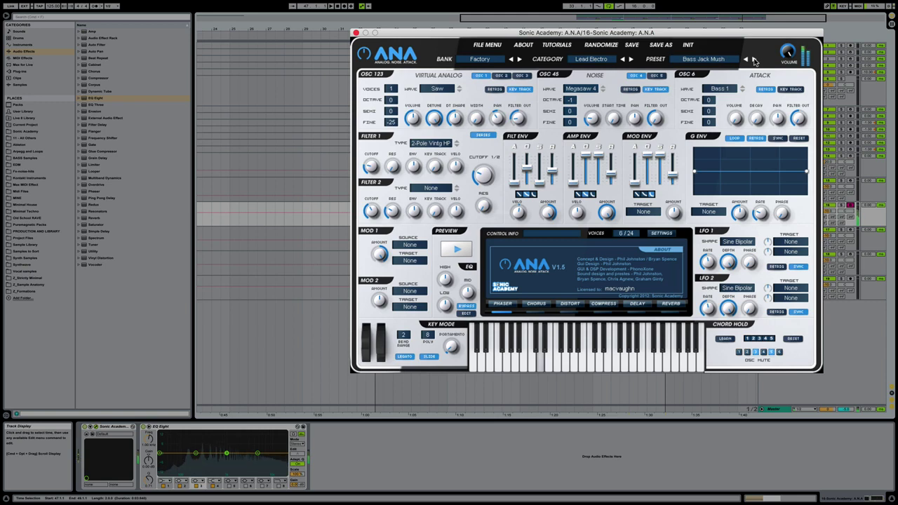
left_click(753, 60)
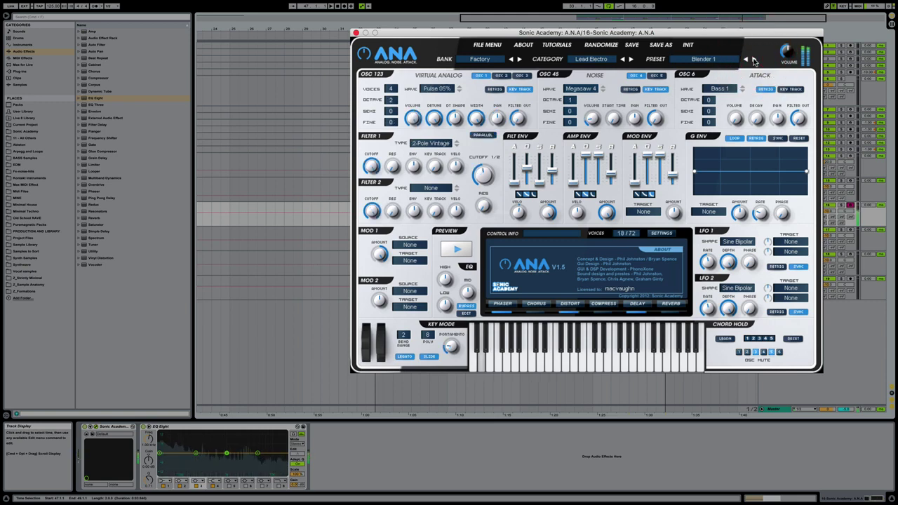
left_click(753, 60)
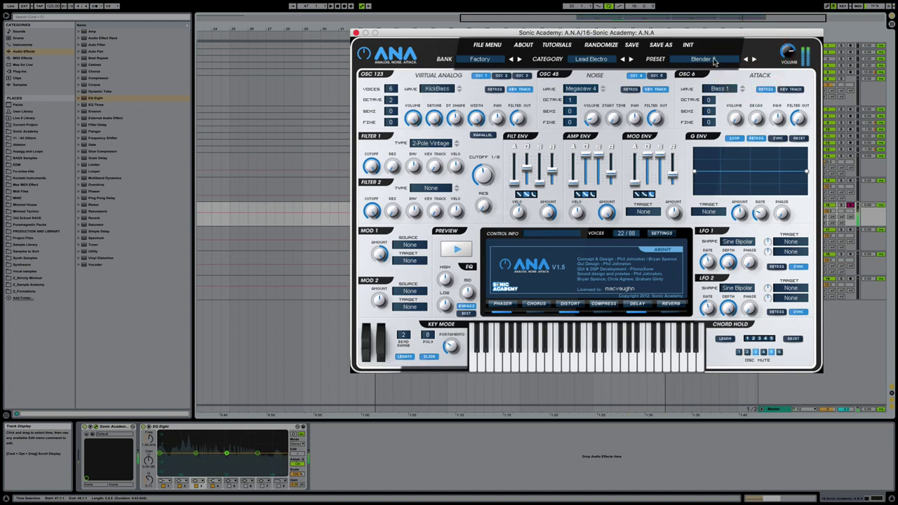
left_click(714, 60)
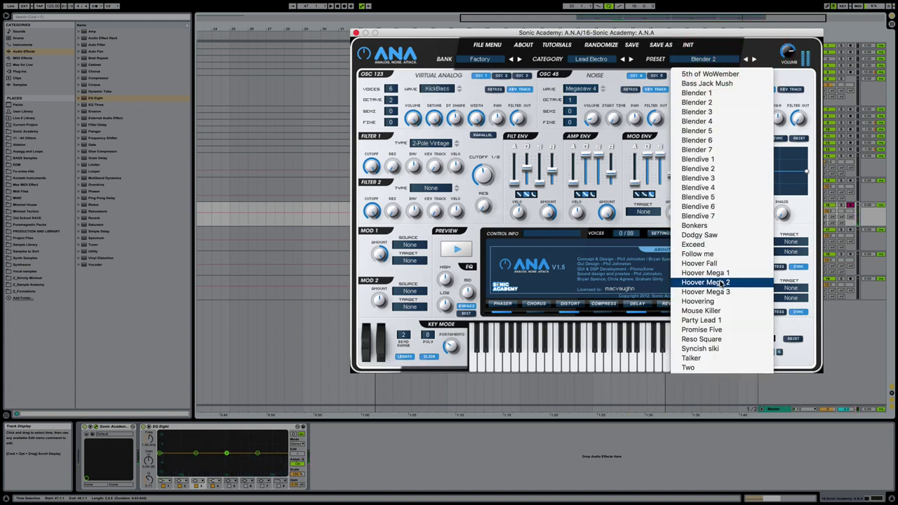
left_click(701, 253)
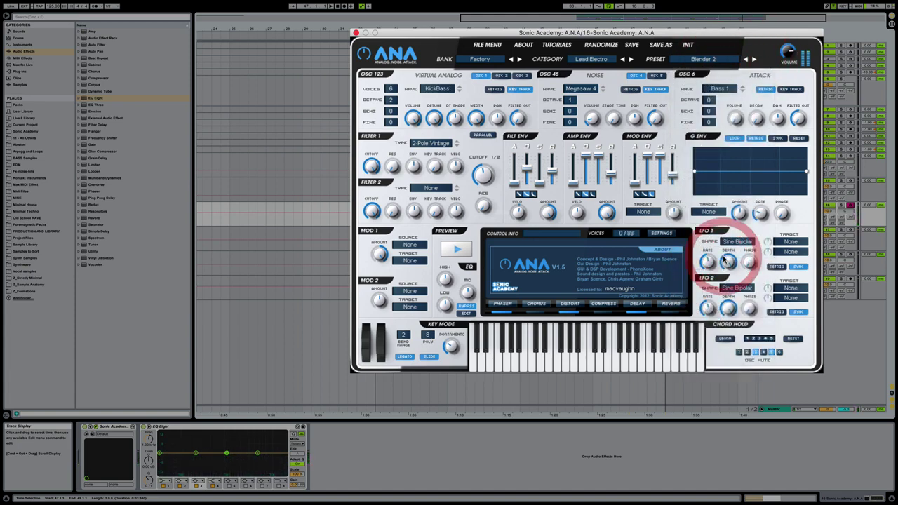
left_click(707, 60)
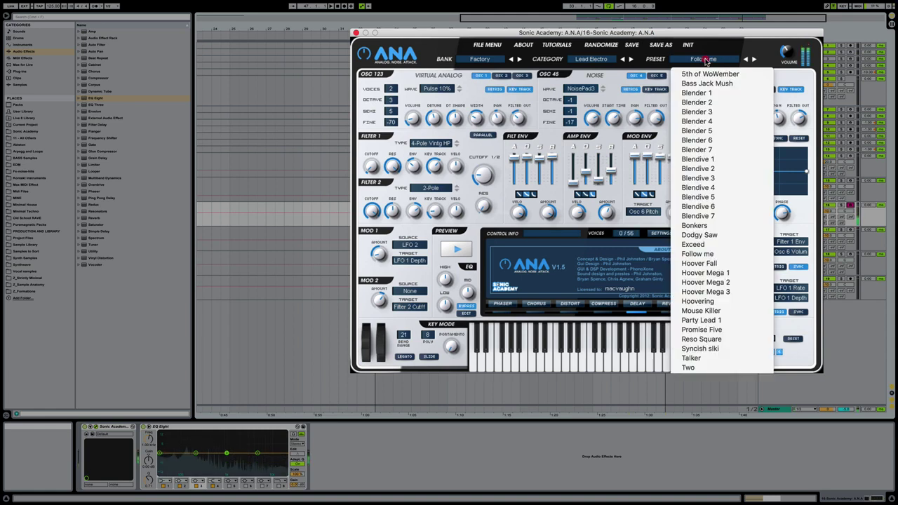
left_click(722, 310)
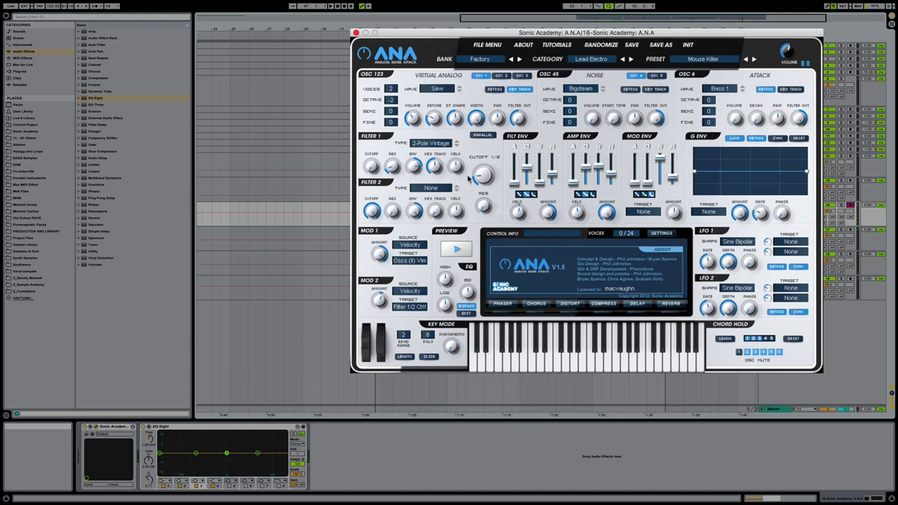
Step: Try out the combined cutoff and the Filter 1 cutoff on the Mouse Killer patch, and close the synth window
left_click_drag(477, 174, 480, 146)
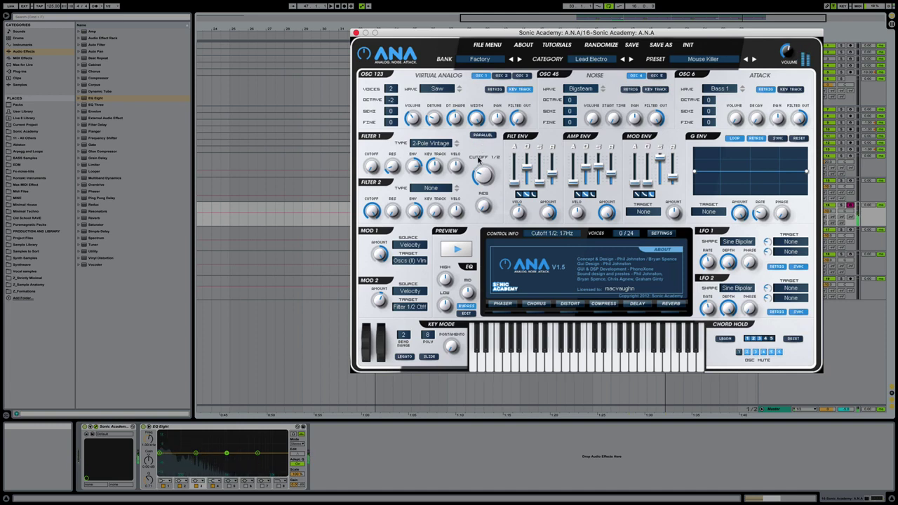
left_click(478, 159)
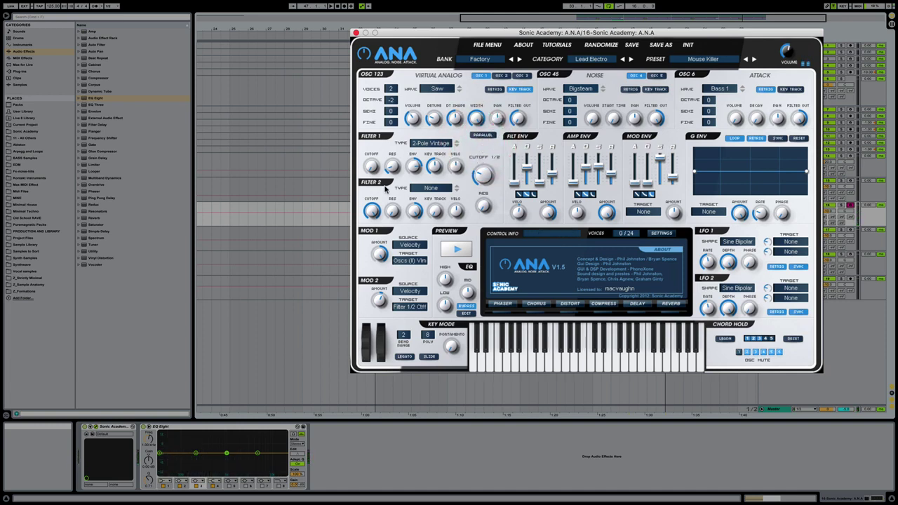
left_click(372, 149)
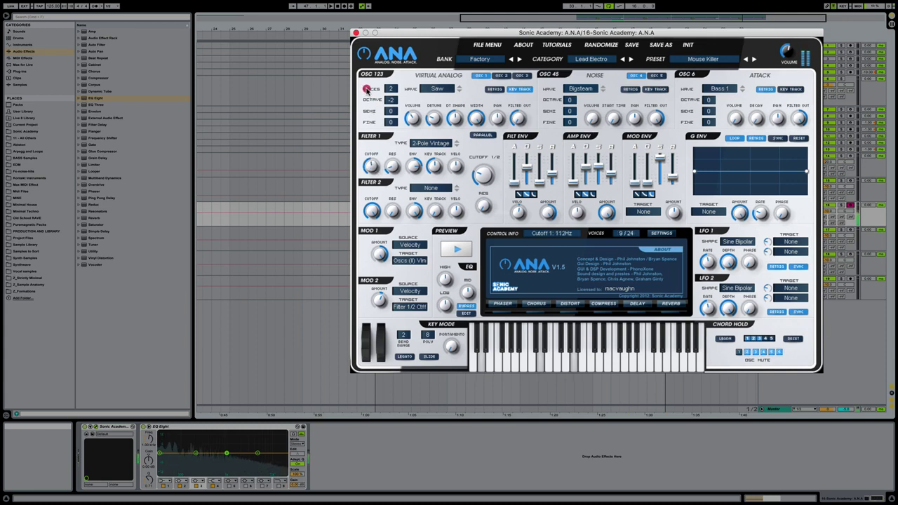
left_click_drag(365, 90, 355, 155)
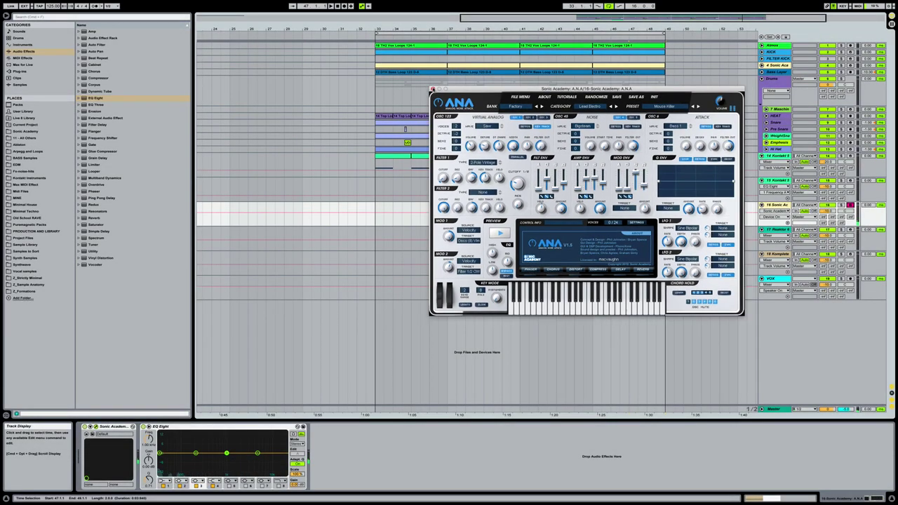
left_click(430, 85)
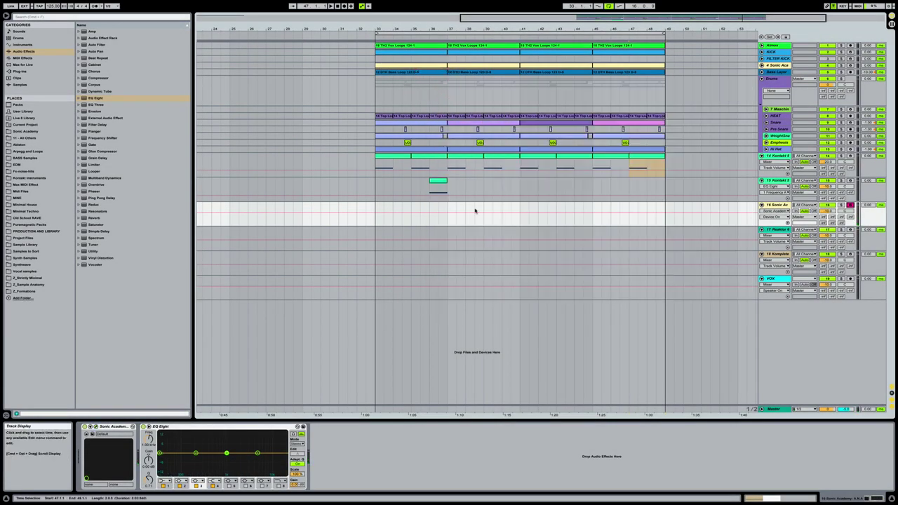
Step: Create a one-bar MIDI clip at bar 40 on track 16 and open it in an enlarged, zoomed-in note editor
left_click(499, 209)
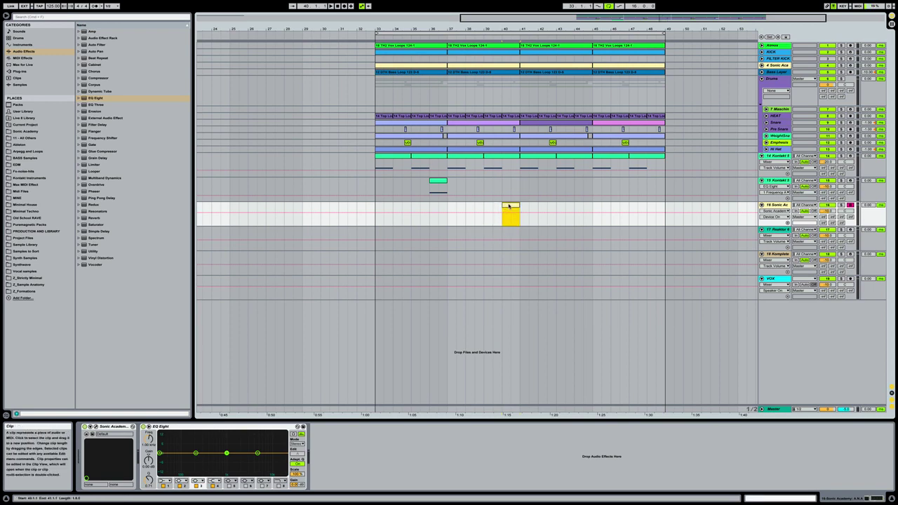
double_click(508, 204)
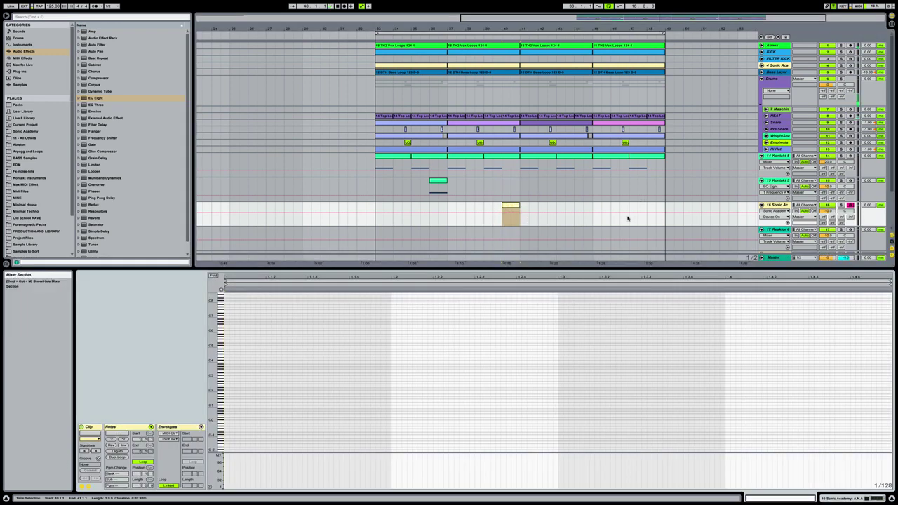
left_click(321, 350)
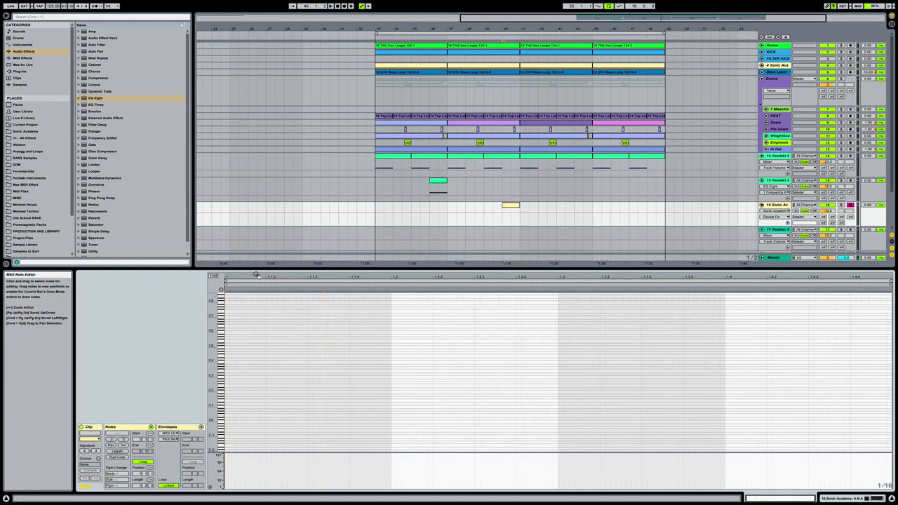
left_click_drag(281, 269, 284, 193)
left_click_drag(218, 329, 373, 343)
Step: Play the loop briefly, and add two sixteenth-long A#0 notes to the clip at 1.2.3 and 1.3
key("space")
key("space")
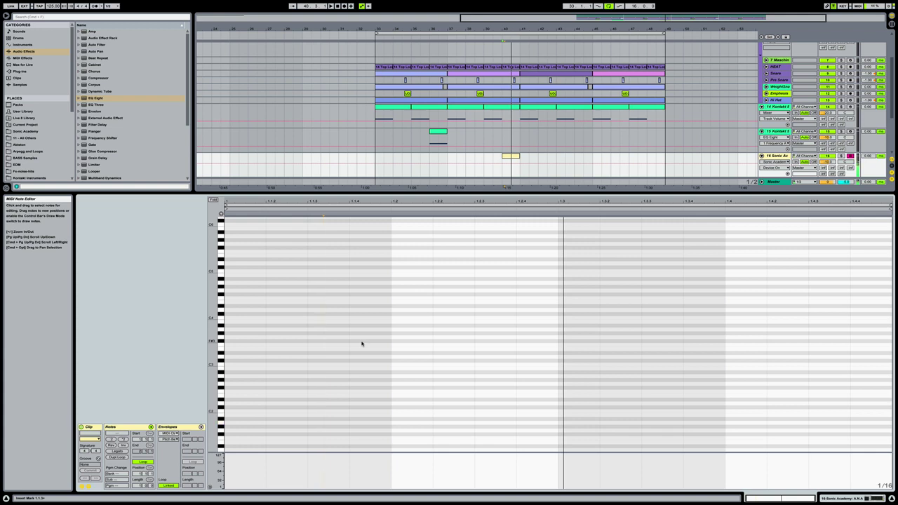
scroll(265, 391, "down", 6)
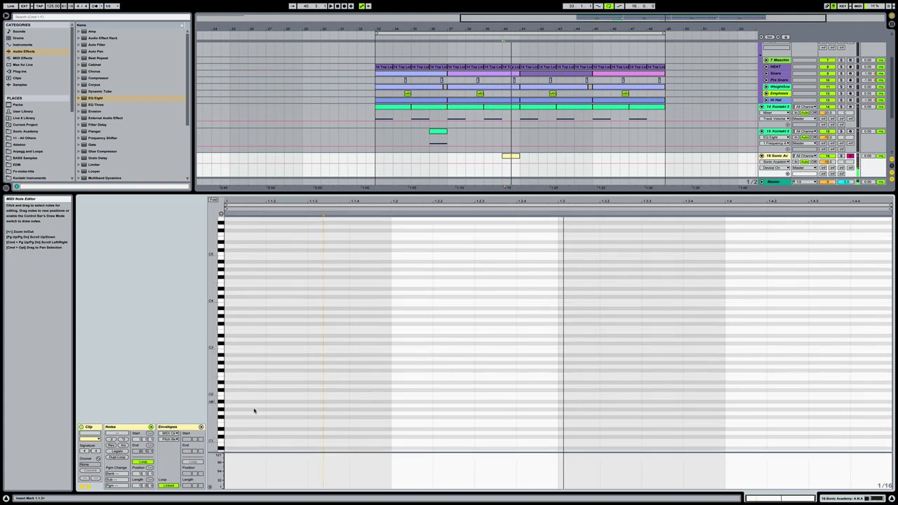
double_click(505, 340)
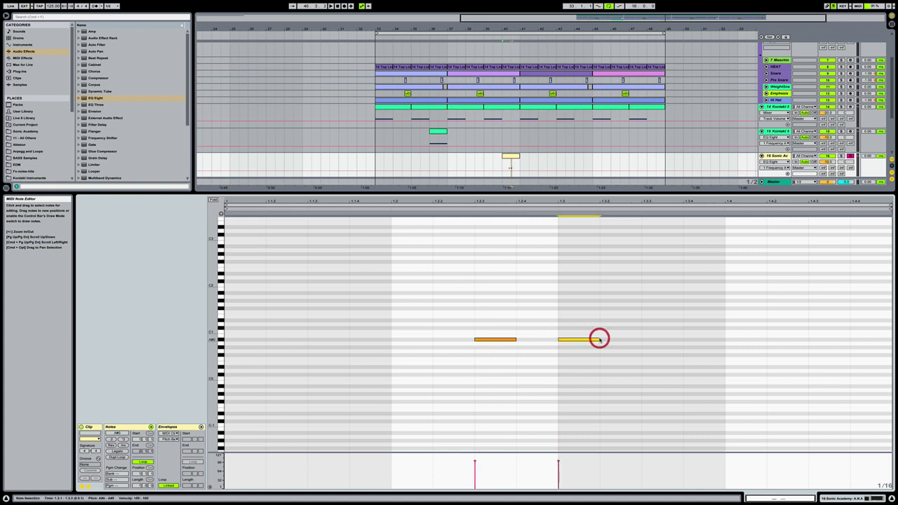
Step: Play the new notes with the mix and raise track 16's volume to -8 dB
key("space")
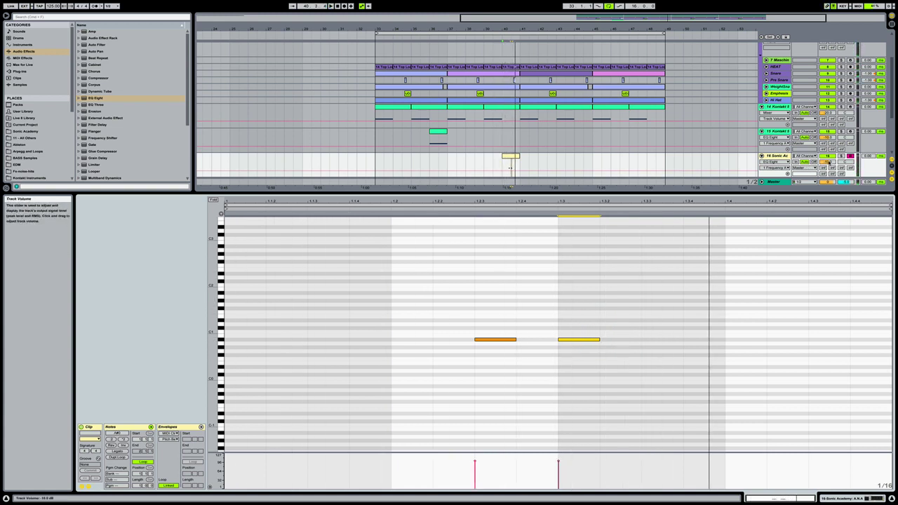
left_click_drag(829, 162, 829, 159)
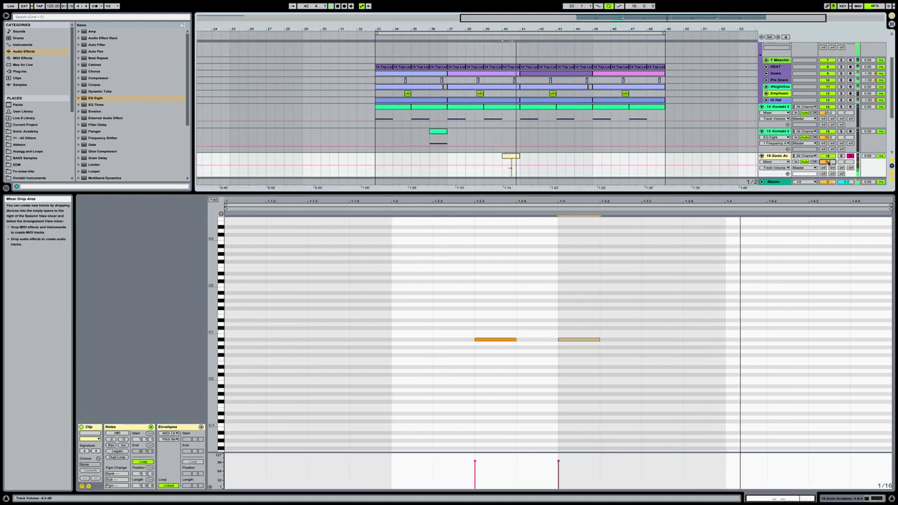
key("space")
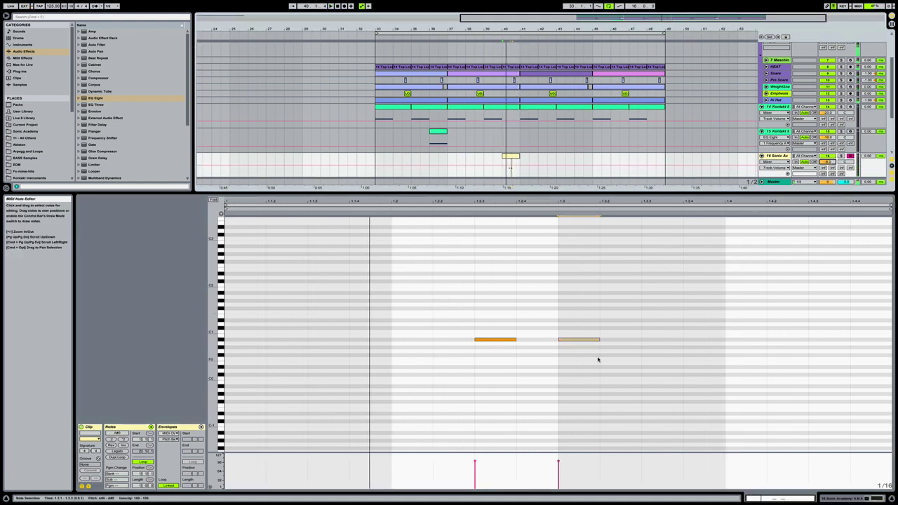
Step: Transpose the first note to A#1 and the second to D#1, and lengthen the D#1 note to three sixteenths
left_click(592, 354)
left_click_drag(212, 332, 239, 332)
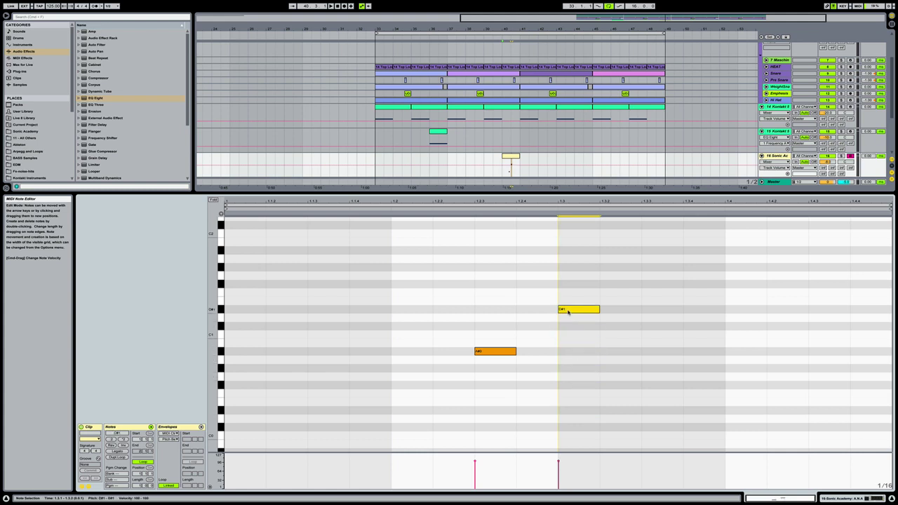
left_click(482, 395)
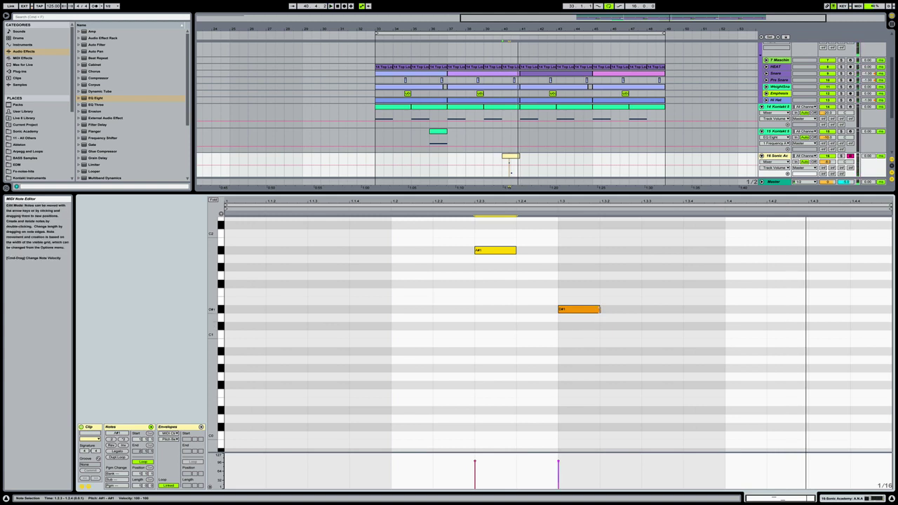
left_click_drag(600, 310, 641, 310)
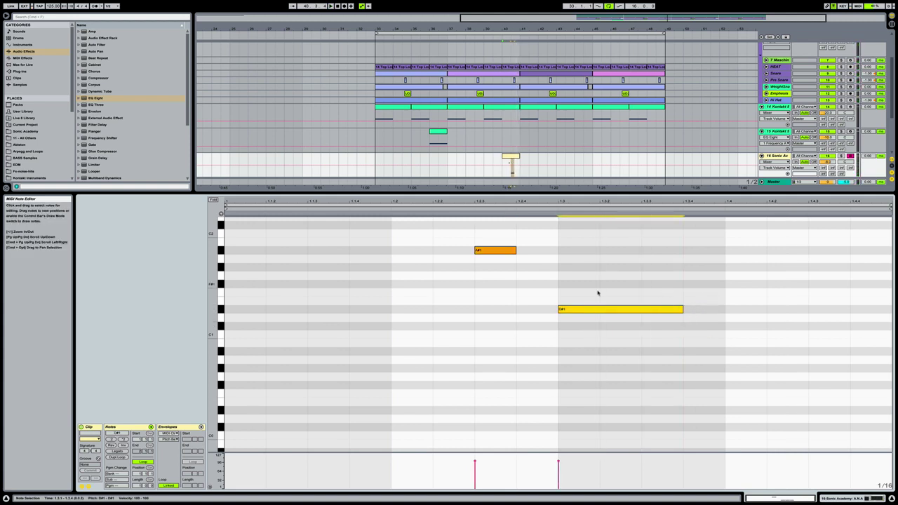
Step: Move both notes one beat later to 1.3.3 and 1.4, and add a sixteenth-long A#1 note at 1.4.4
left_click(614, 235)
key("ctrl+a")
left_click_drag(495, 251, 652, 258)
key("space")
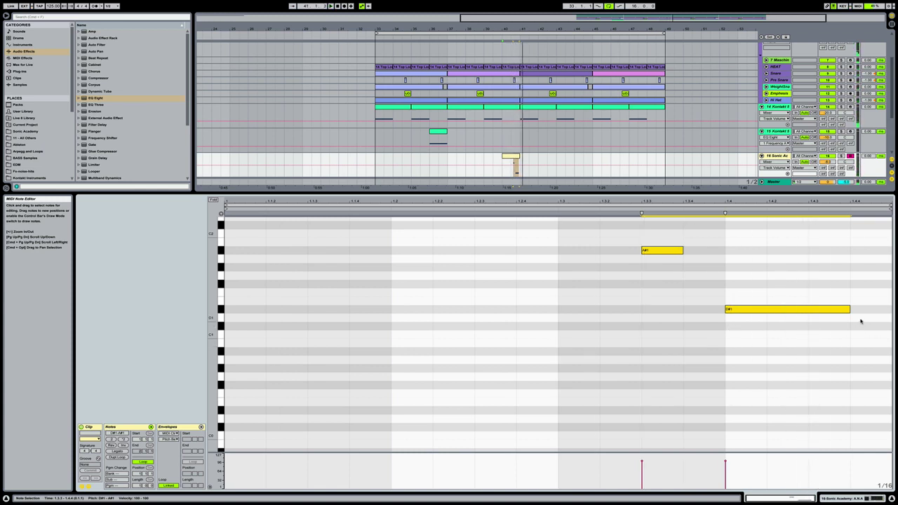
double_click(855, 251)
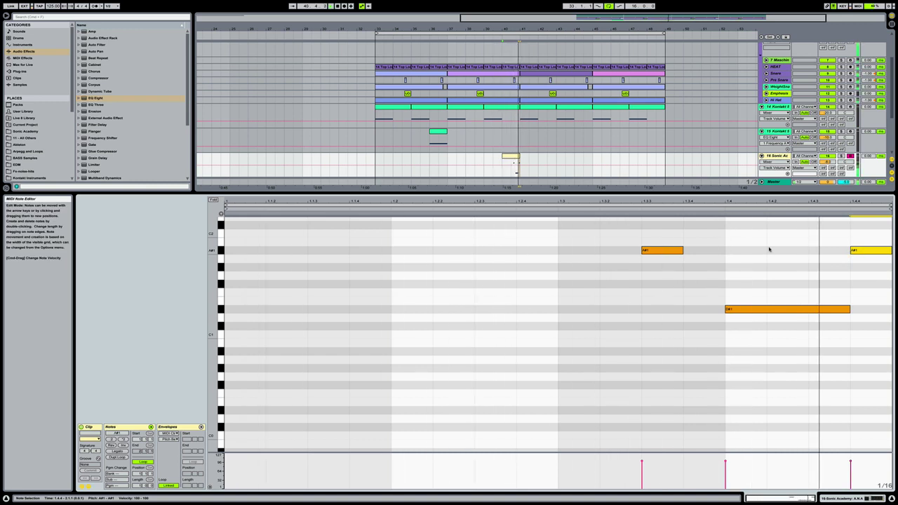
Step: Solo the Kontakt tracks, track 16 and track 4 Sonic Academy together with the KICK, and listen from bar 39
left_click(840, 155)
left_click(842, 106)
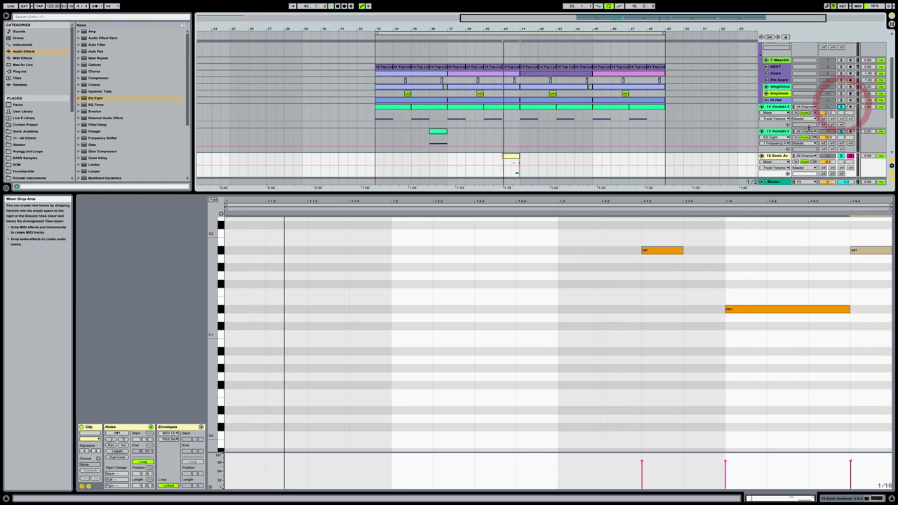
left_click(484, 127)
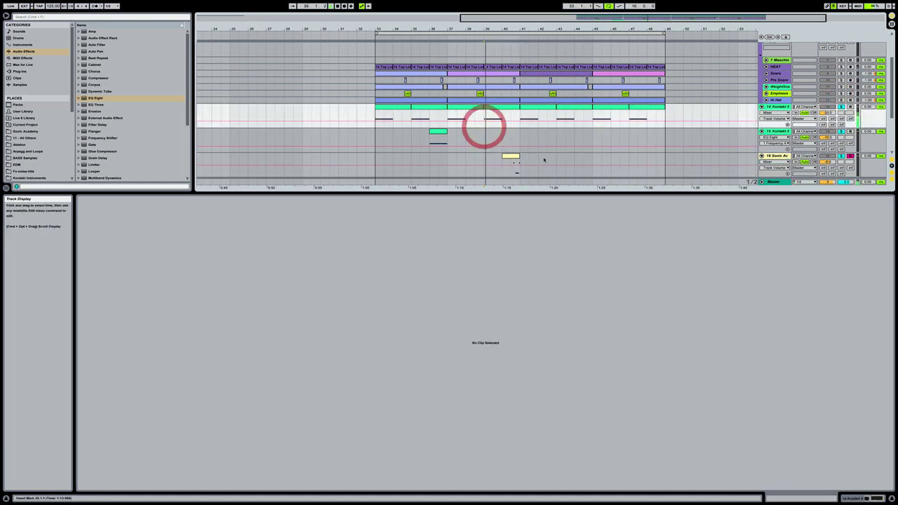
key("ctrl+alt+l")
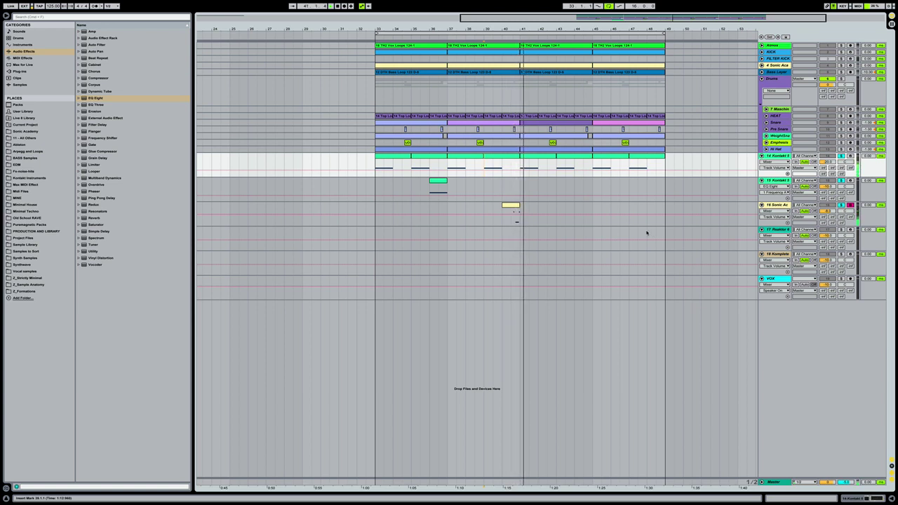
left_click(779, 65)
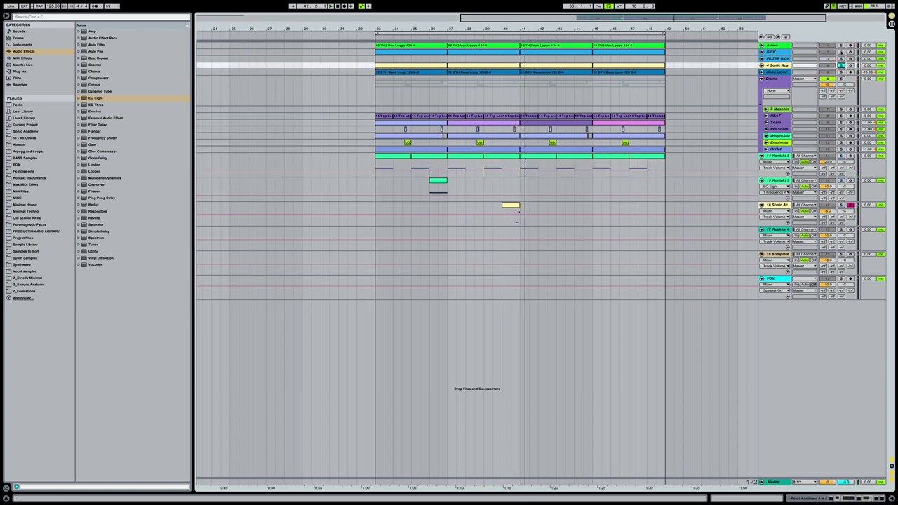
left_click(840, 51, "ctrl")
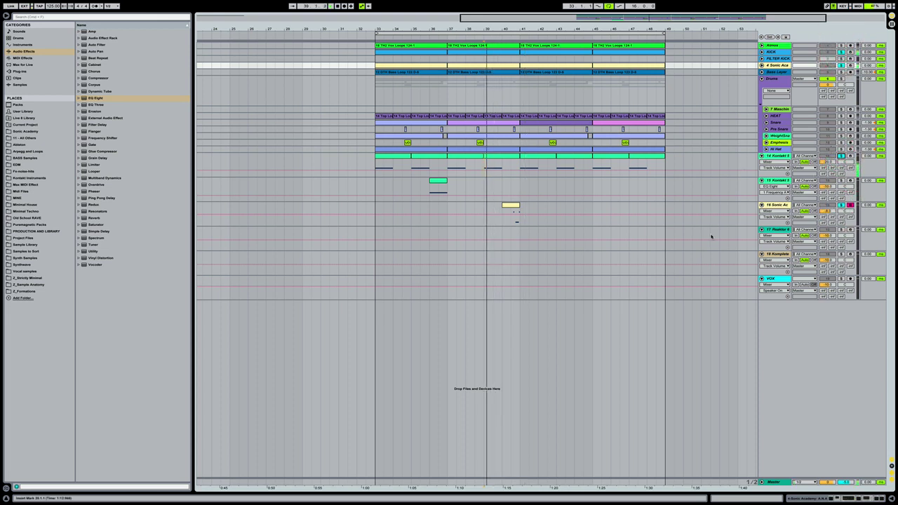
Step: Move the last note of track 16's clip, at 1.4.4, down to D1 and play the riff
key("plus")
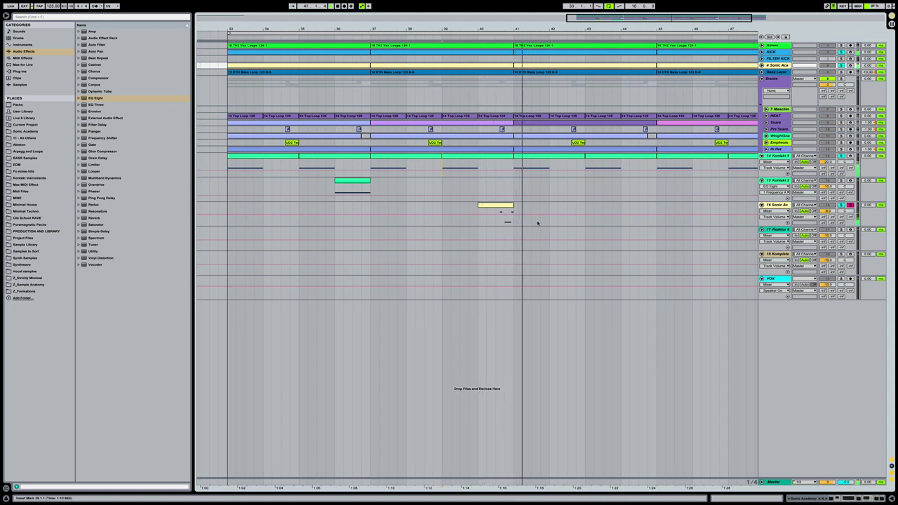
double_click(779, 205)
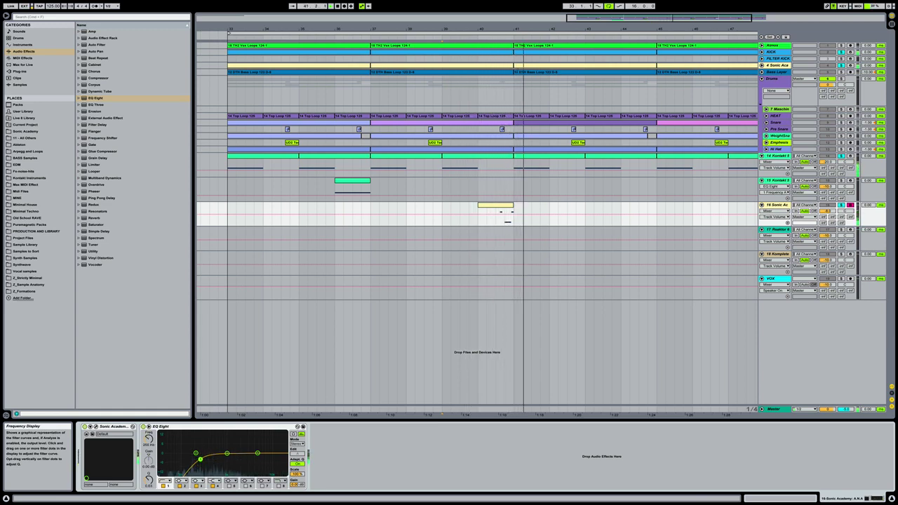
double_click(498, 205)
left_click(802, 341)
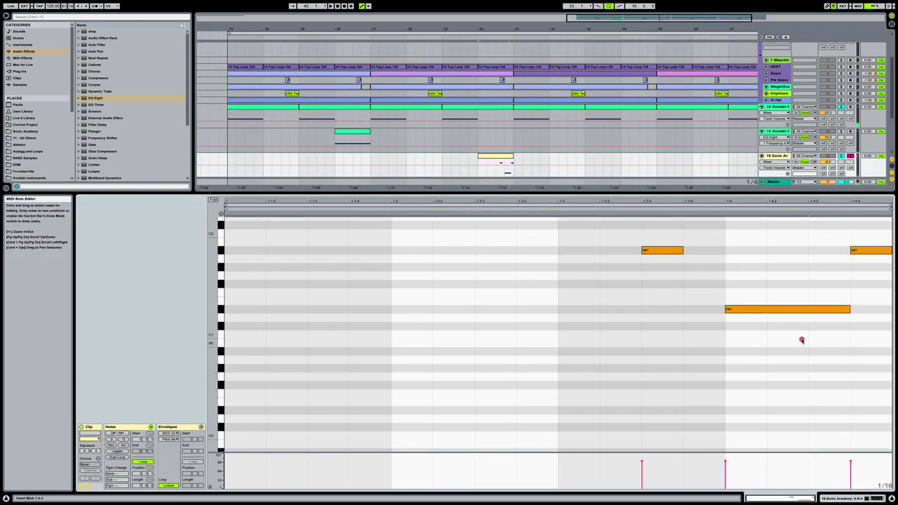
left_click_drag(870, 313, 872, 326)
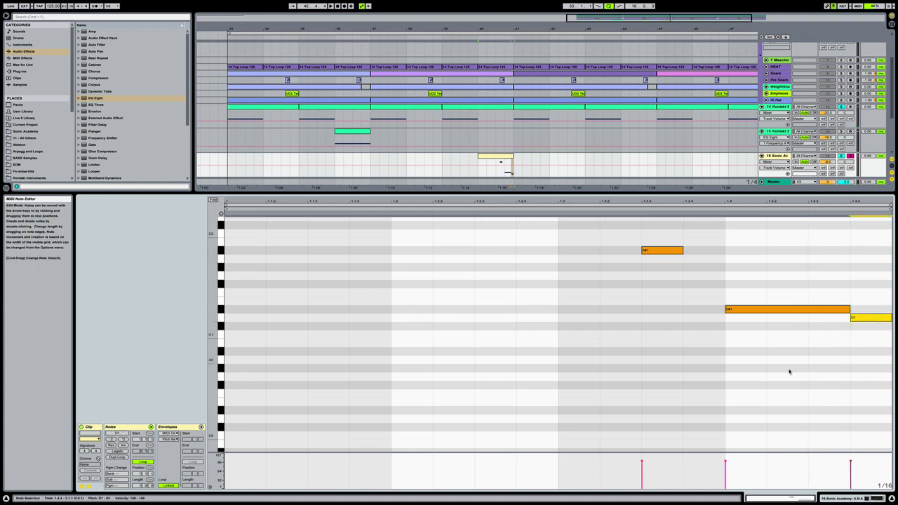
key("space")
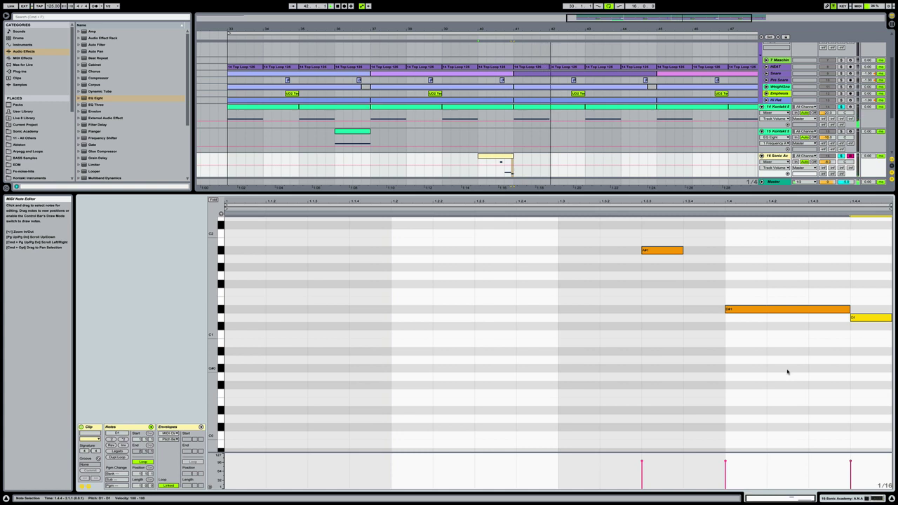
Step: Raise the velocity of all three notes in track 16's clip to 127 and return to the track's devices
key("super+a")
left_click_drag(758, 311, 758, 281)
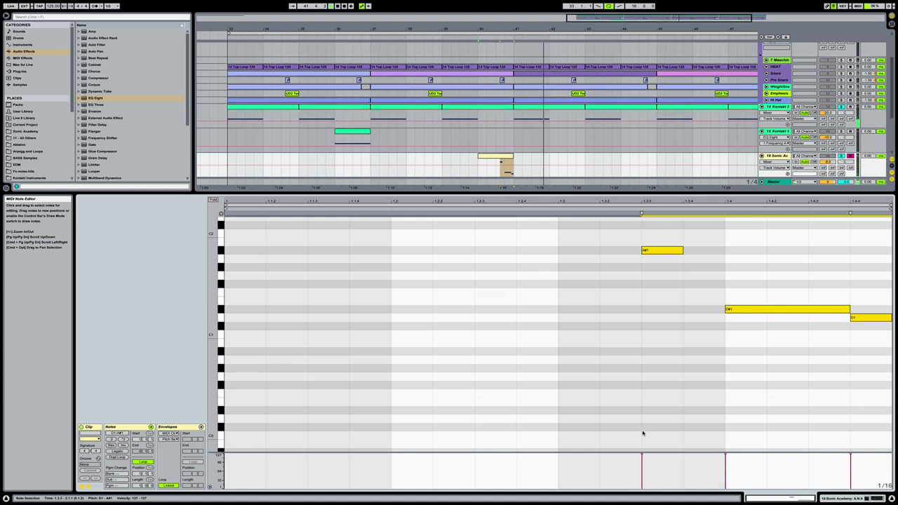
key("alt+super+l")
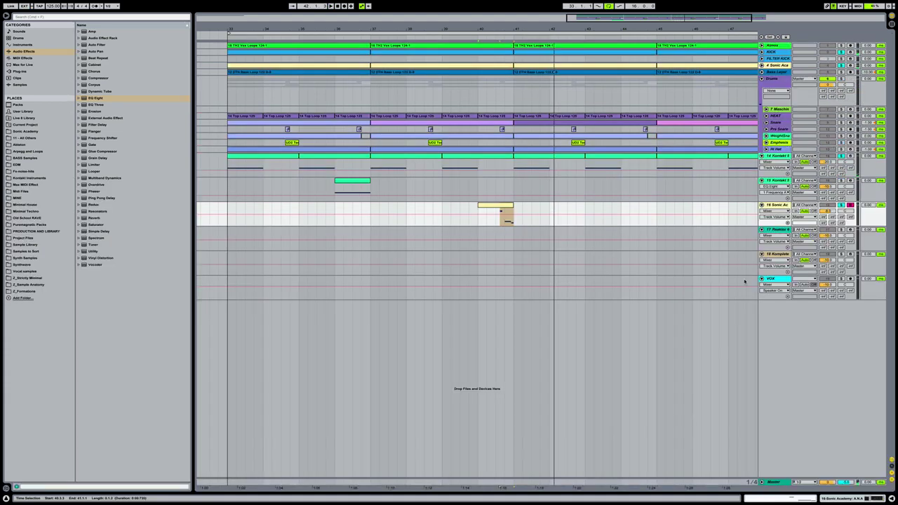
key("alt+super+l")
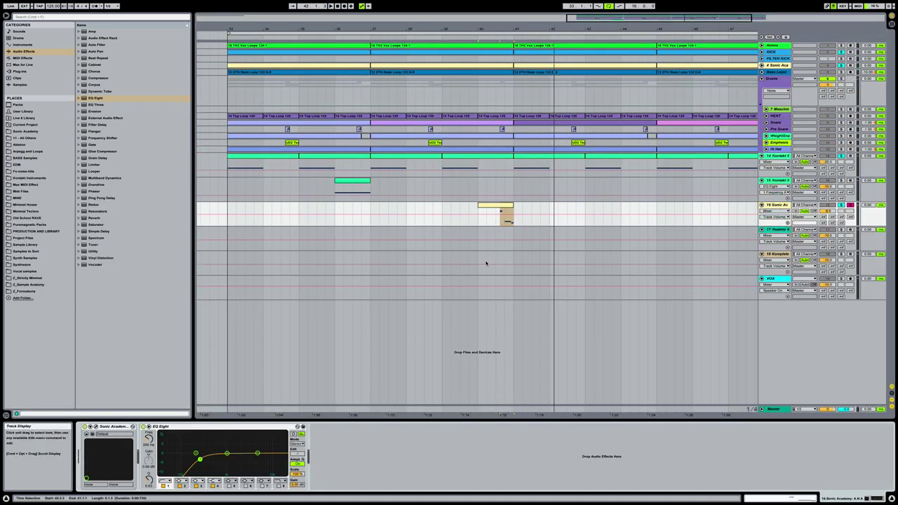
Step: Insert a Saturator between the Sonic Academy A.N.A. instrument and EQ Eight on track 16, with the A Bit Warmer preset
left_click(109, 229)
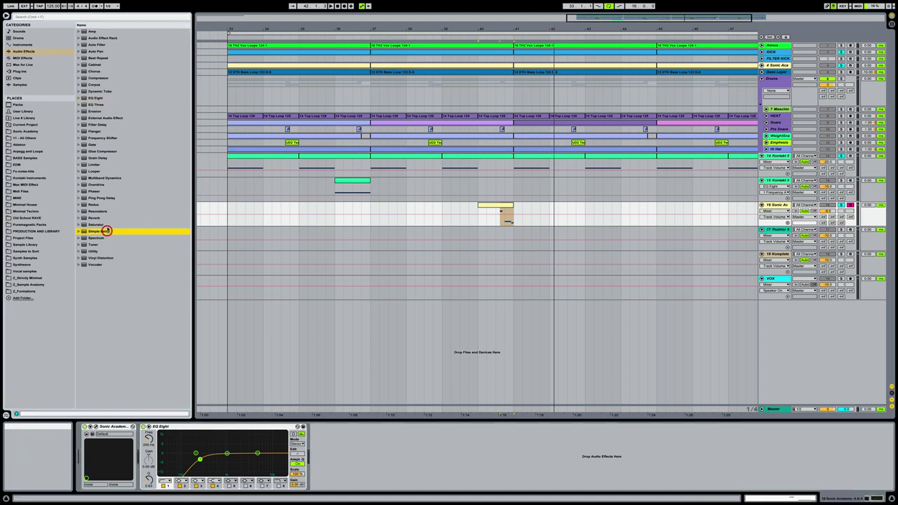
left_click_drag(99, 224, 145, 452)
left_click(209, 426)
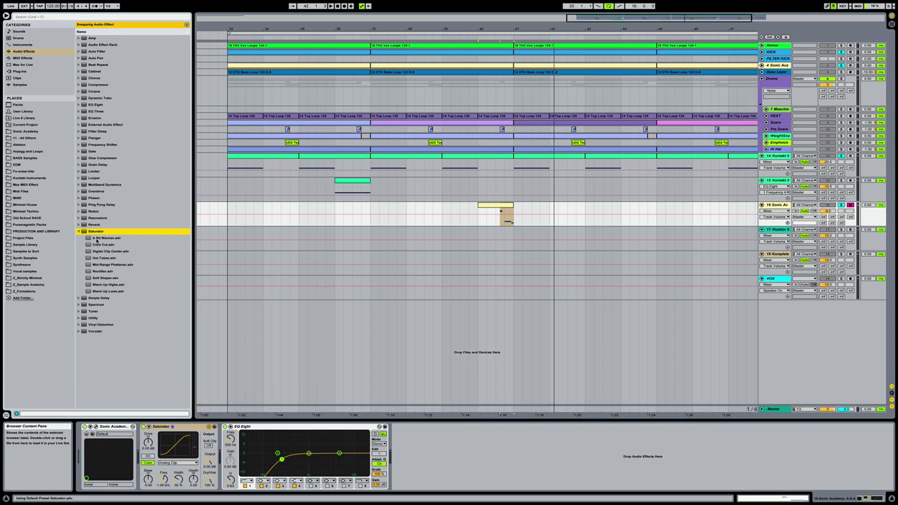
double_click(96, 238)
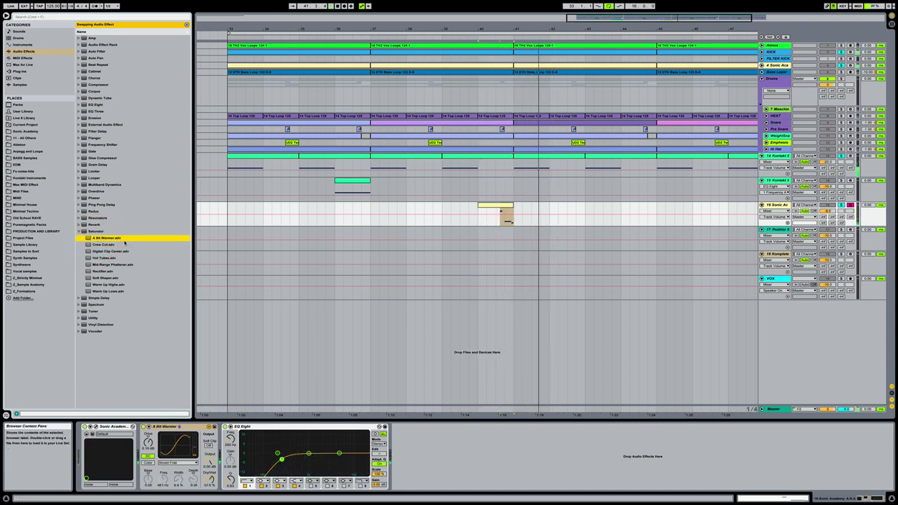
left_click(79, 231)
Step: Add the Vari Comp plug-in after EQ Eight on track 16, load its Synth Enhancer preset and close the plug-in window
left_click(20, 70)
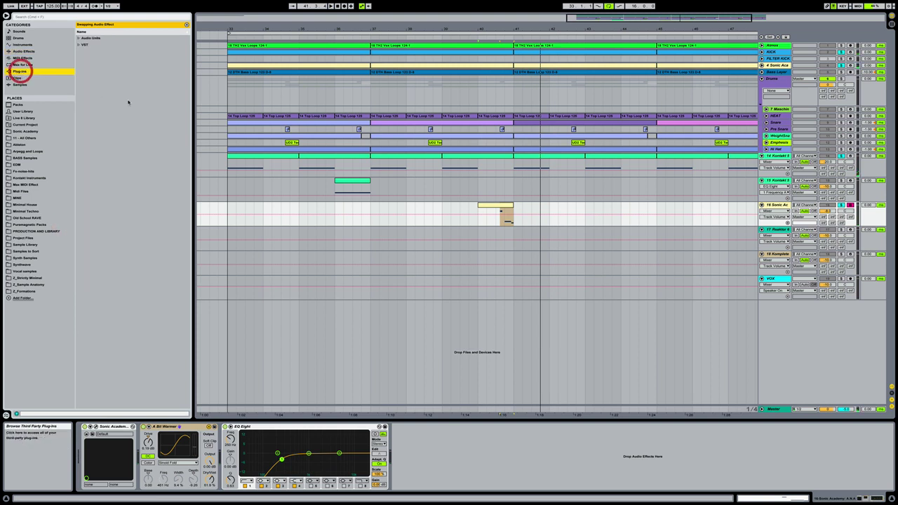
left_click(79, 45)
left_click(186, 25)
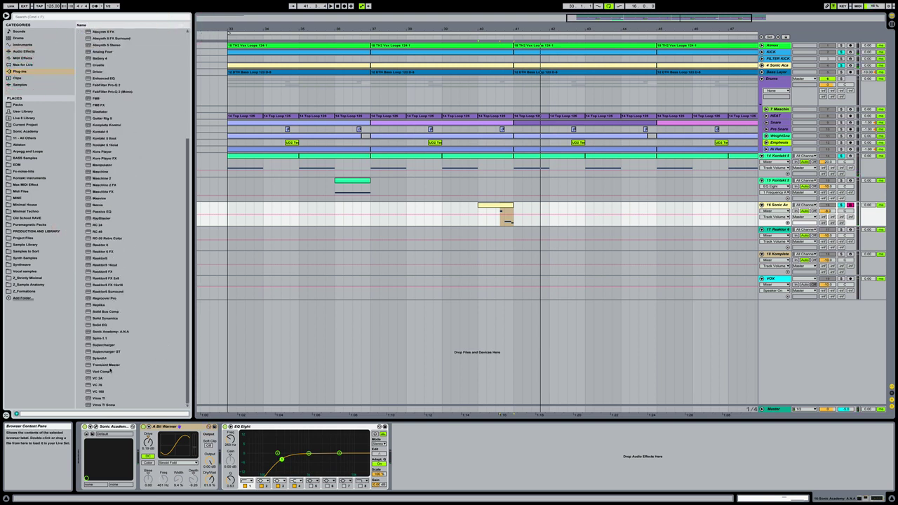
left_click(110, 370)
double_click(109, 370)
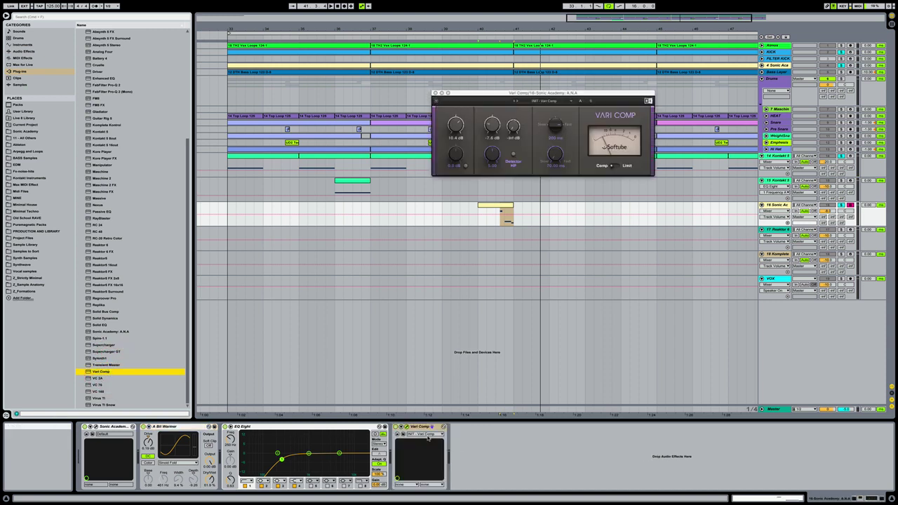
left_click(425, 434)
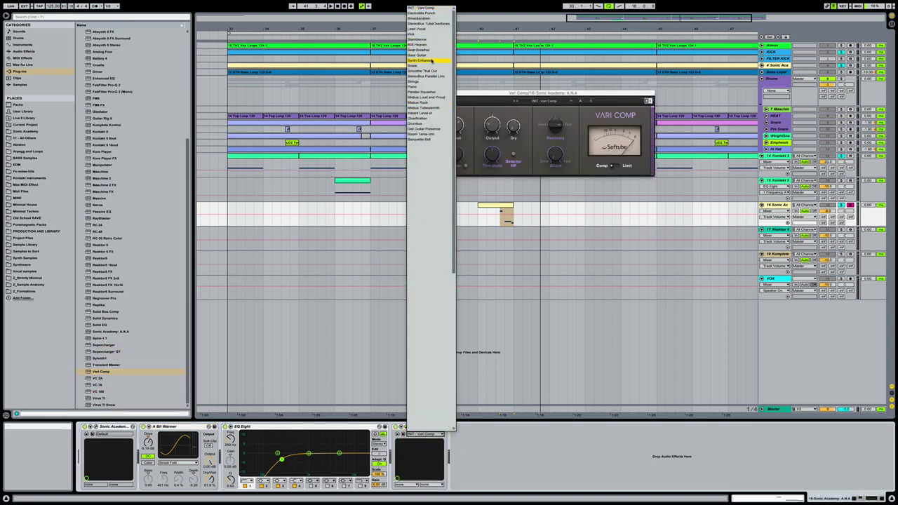
left_click(428, 61)
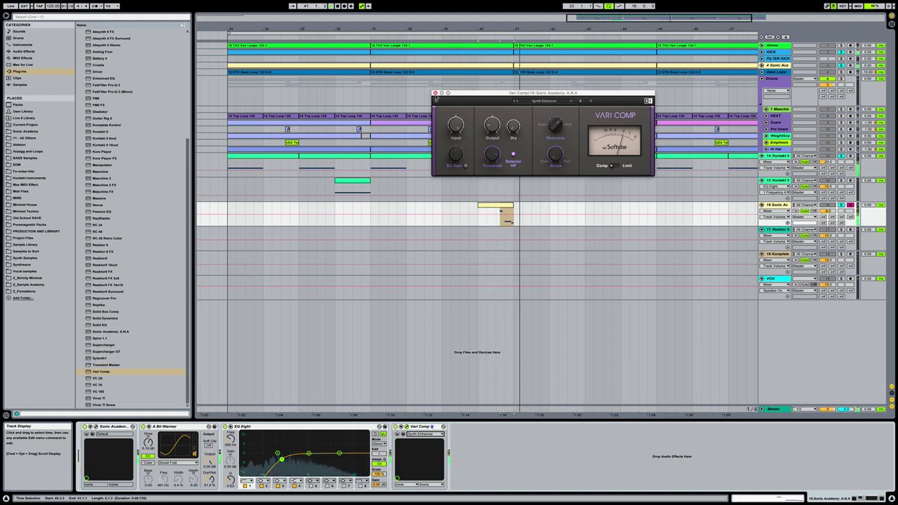
left_click(435, 93)
Step: Unsolo the tracks and listen to the processed riff in the full mix from bar 39
left_click(840, 208)
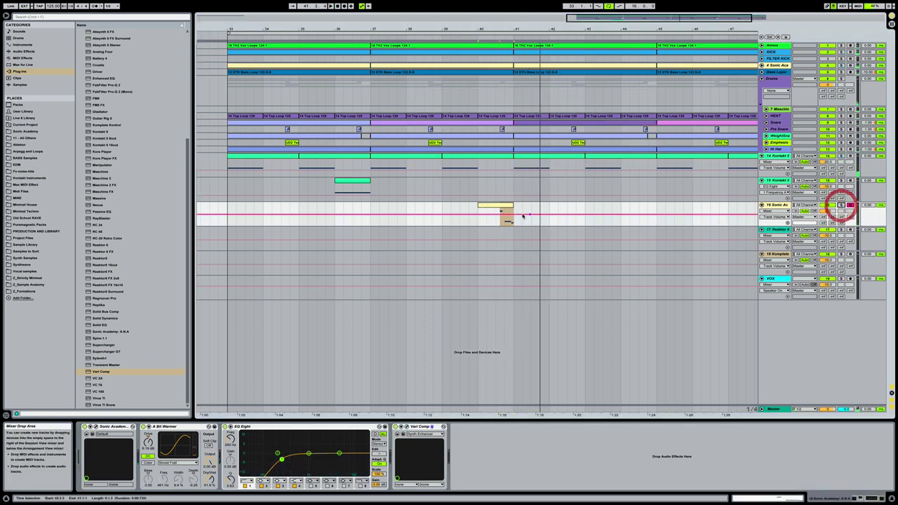
left_click(442, 209)
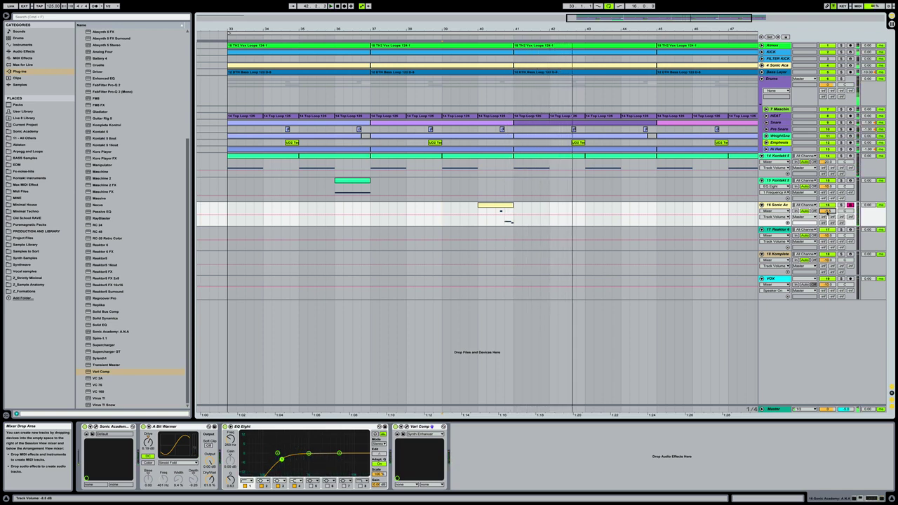
Step: Solo track 16, audition the Valhalla reverb and D return sends, and raise the send to the F-Reaktor 6 FX return
left_click(840, 205)
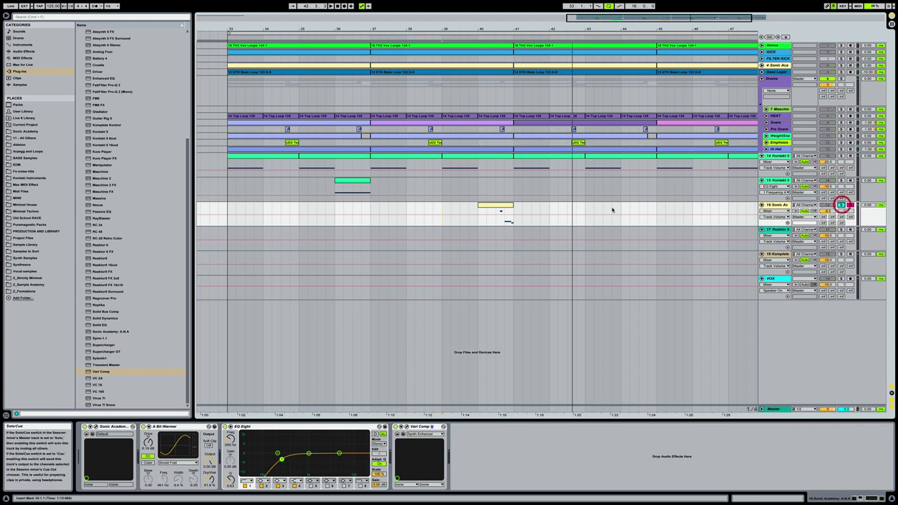
left_click(497, 221)
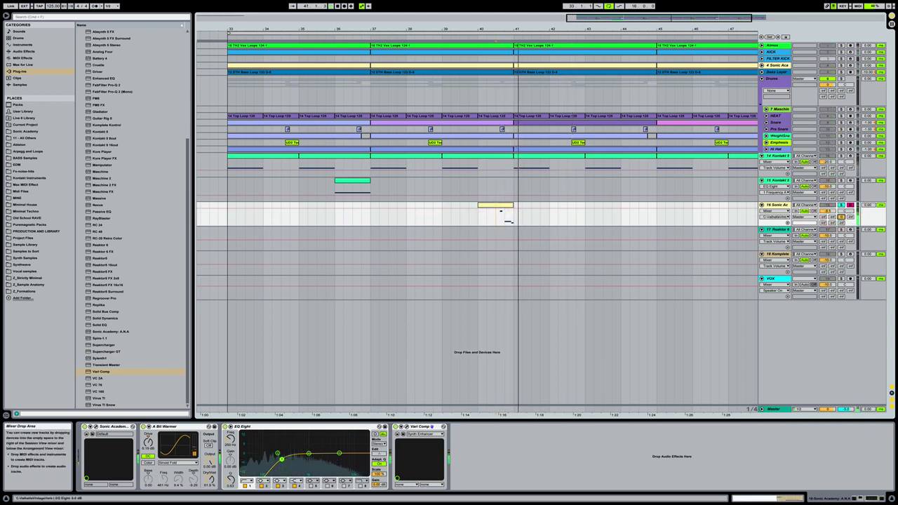
left_click(850, 216)
left_click_drag(850, 217, 850, 203)
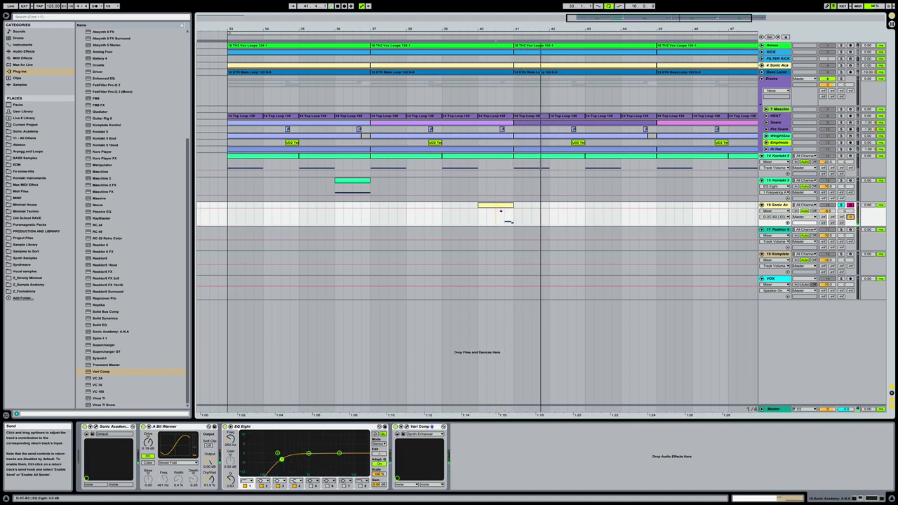
left_click_drag(832, 223, 832, 210)
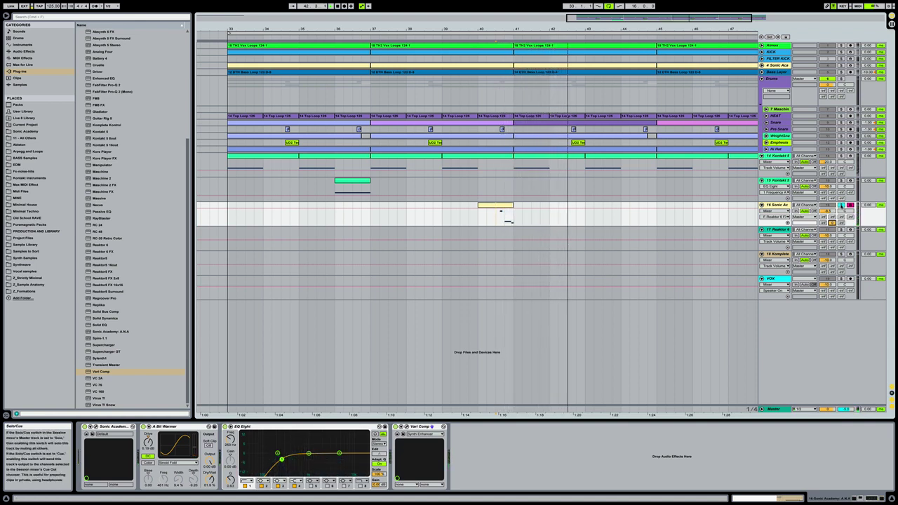
Step: Play the full mix from bar 39, lowering track 16's volume to about -14 dB and its F-Reaktor 6 FX send to -16.6 dB
left_click(442, 216)
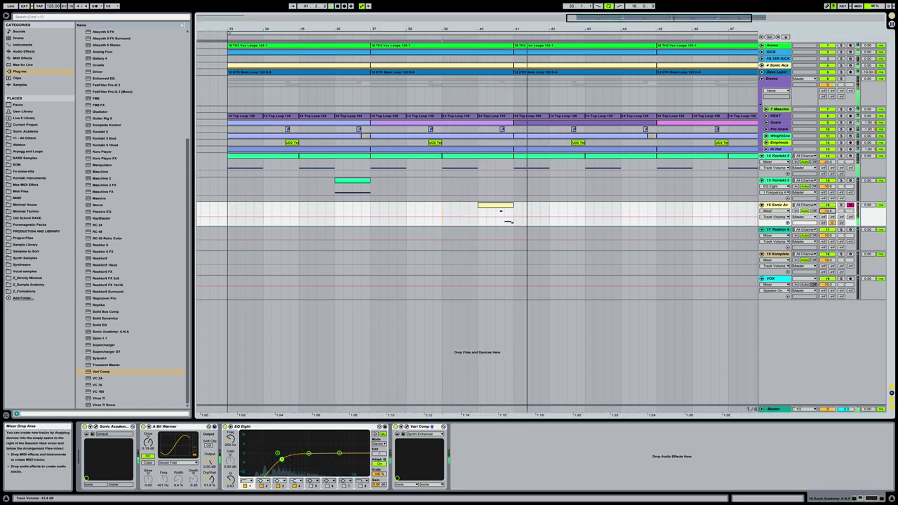
left_click(777, 205)
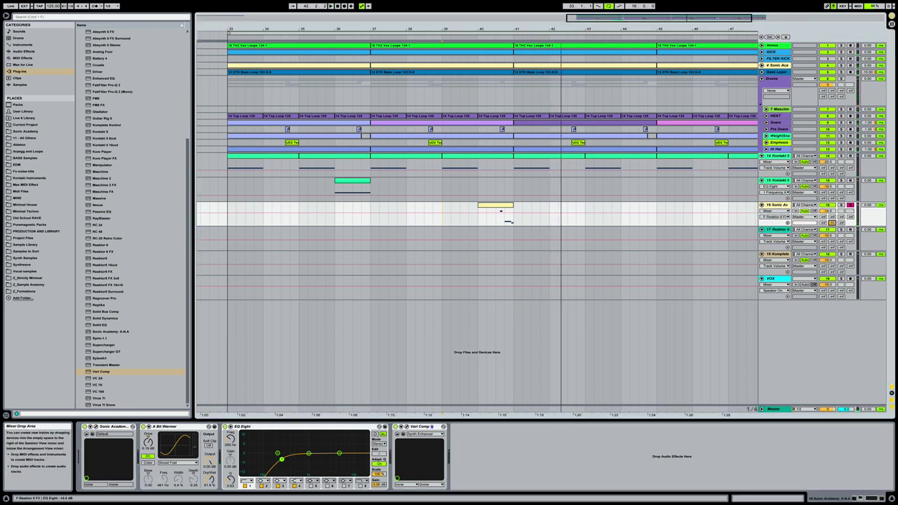
Step: Cut the lows of return track F-Reaktor 6 FX with an EQ Eight low-cut at about 197 Hz
key("Tab")
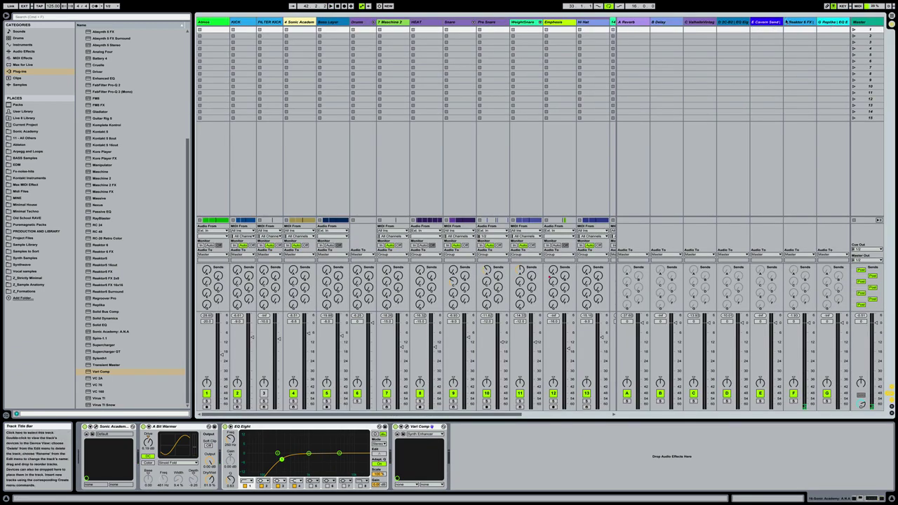
left_click(804, 23)
key("Tab")
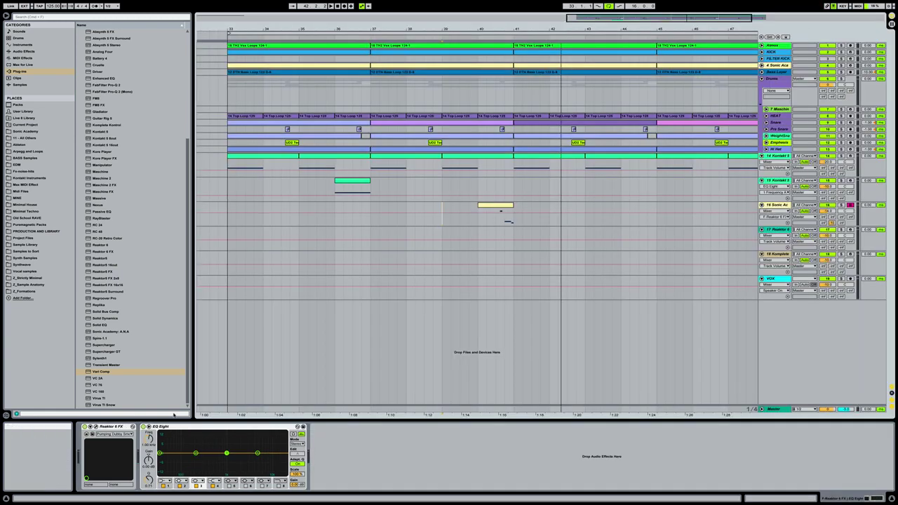
key("Tab")
left_click_drag(163, 444, 196, 453)
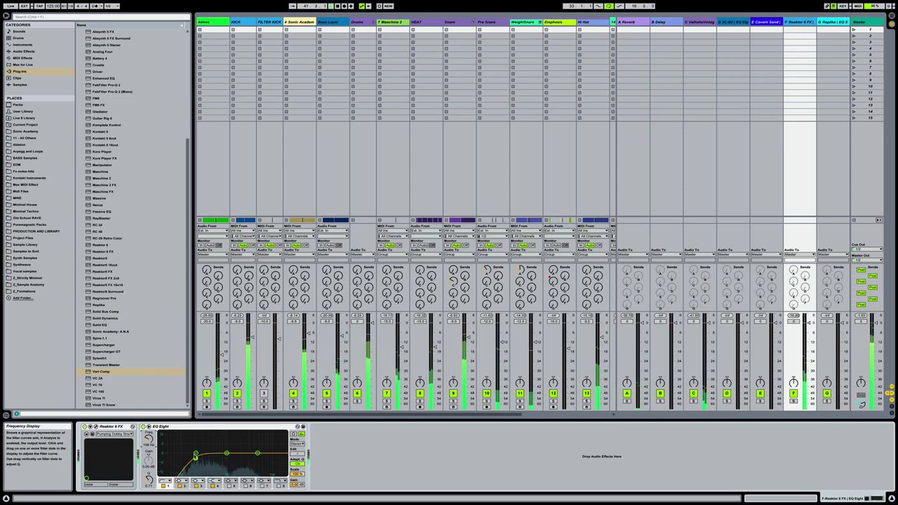
key("Tab")
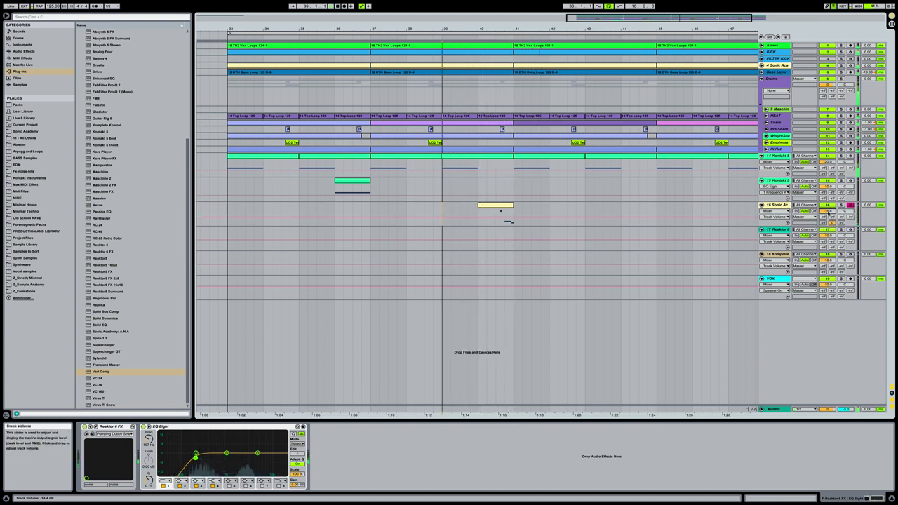
Step: Set track 16's volume to about -13 dB while the full mix plays
mouse_move(831, 223)
left_mouse_down()
mouse_move(831, 233)
mouse_move(829, 209)
left_mouse_up()
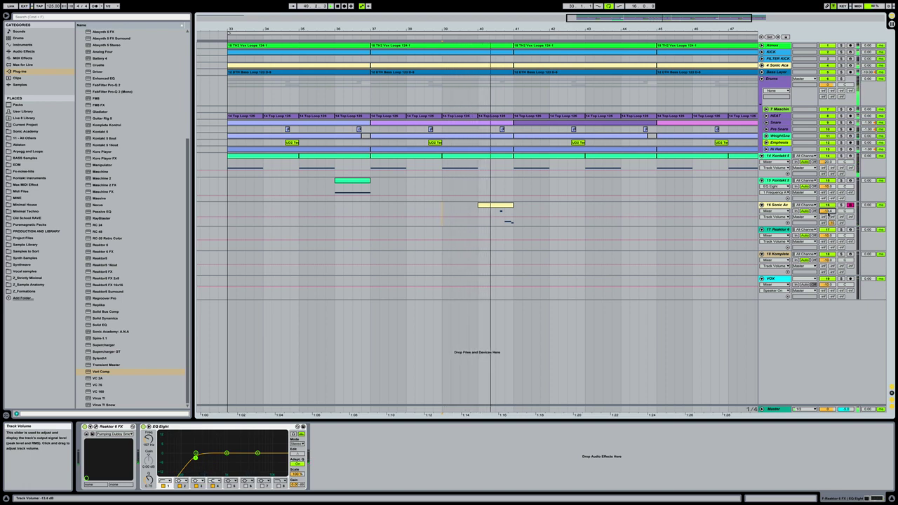
left_click_drag(829, 211, 828, 212)
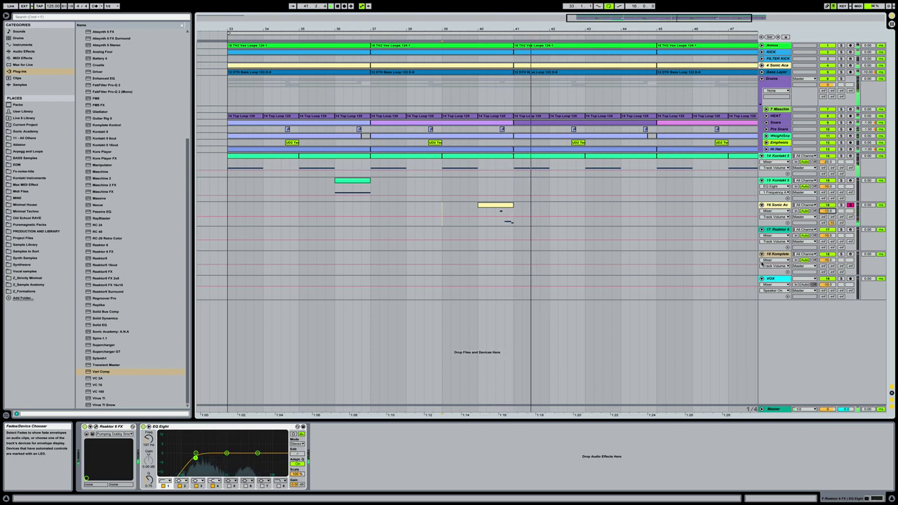
Step: Enable a high-cut on band 8 of track 16's EQ Eight, and adjust bands 3 and 4 and the low-cut near 200 Hz
left_click(780, 205)
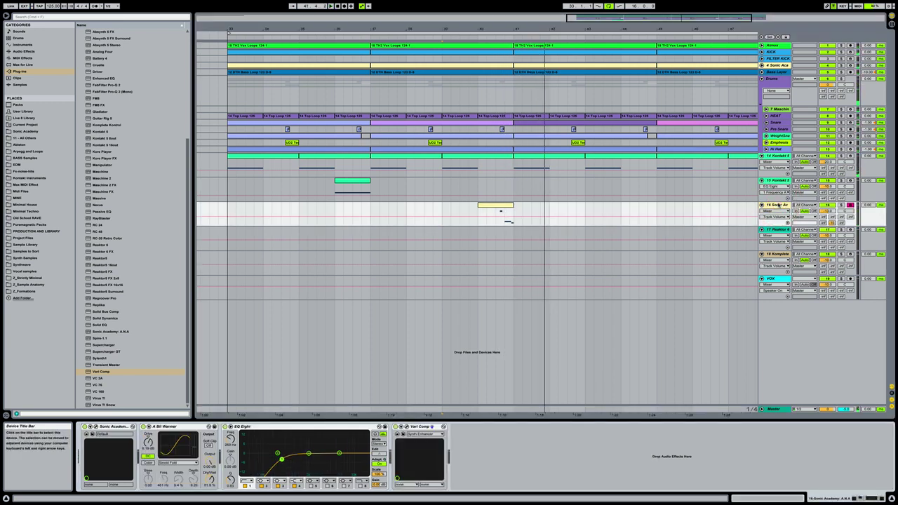
key("space")
key("space")
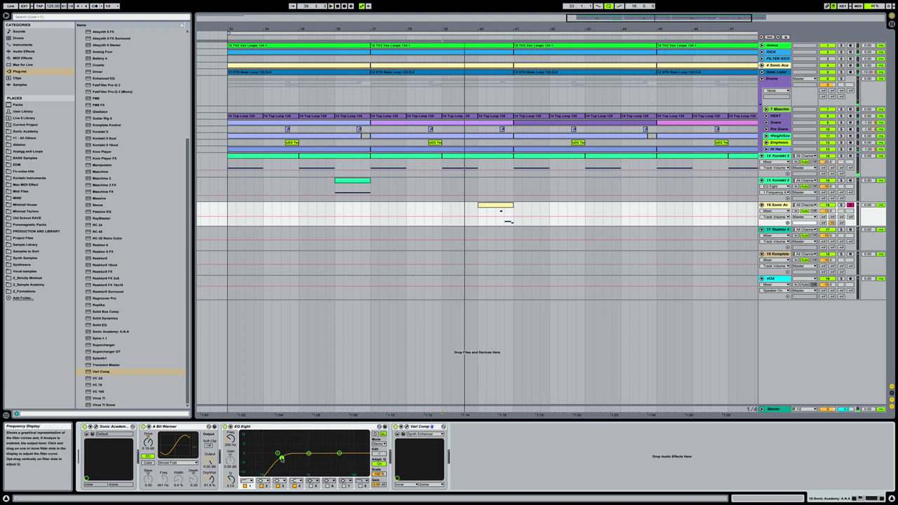
left_click(359, 486)
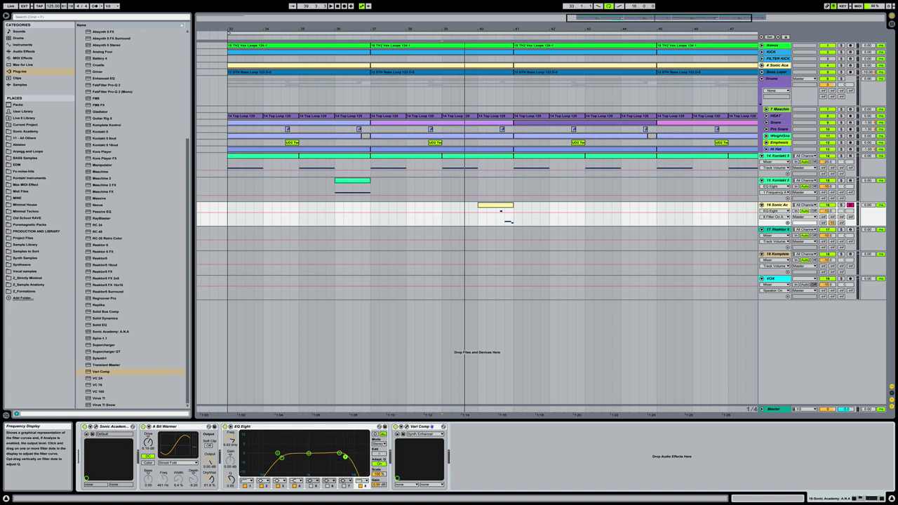
left_click_drag(344, 457, 337, 455)
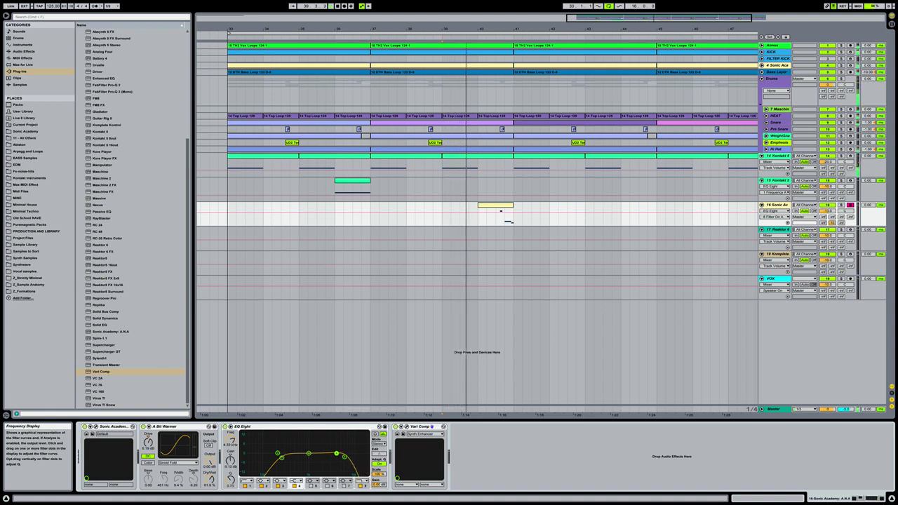
left_click_drag(308, 453, 282, 459)
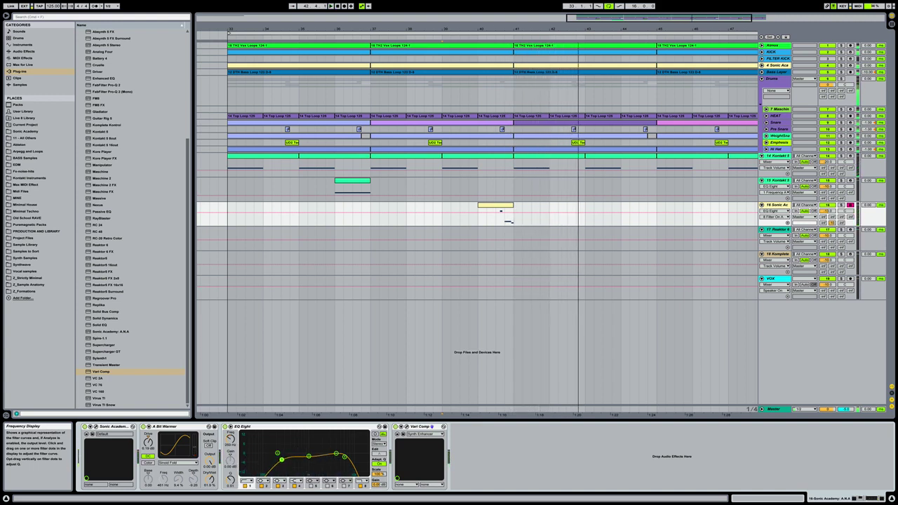
Step: Add a Limiter to the end of track 16's device chain and lower its ceiling to about -4.5 dB during playback
key("space")
key("space")
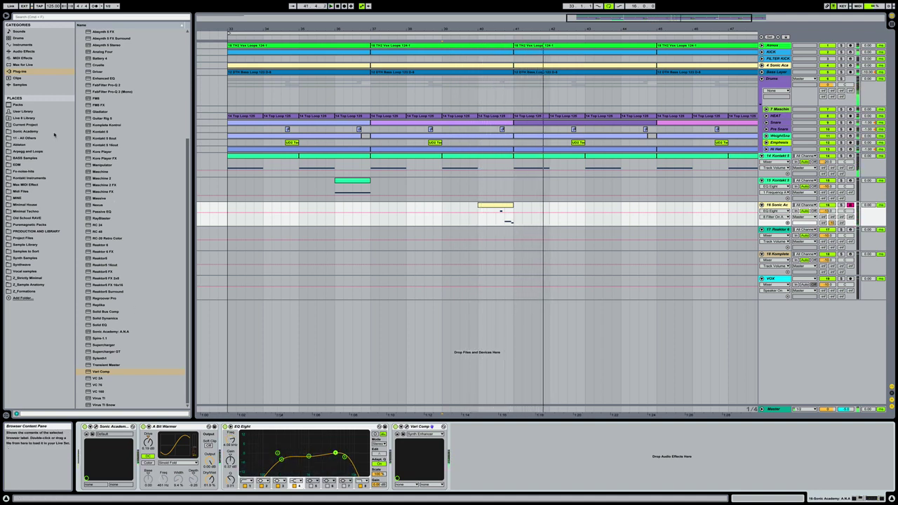
left_click(26, 51)
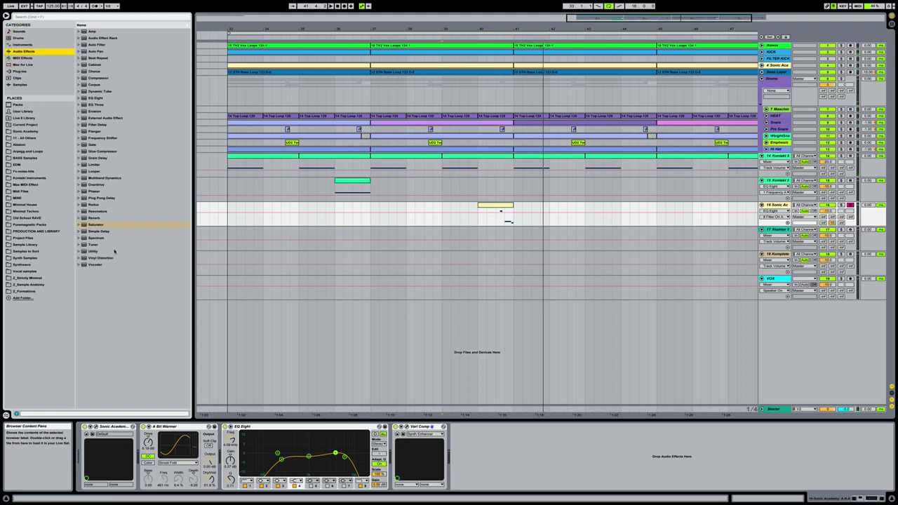
double_click(96, 164)
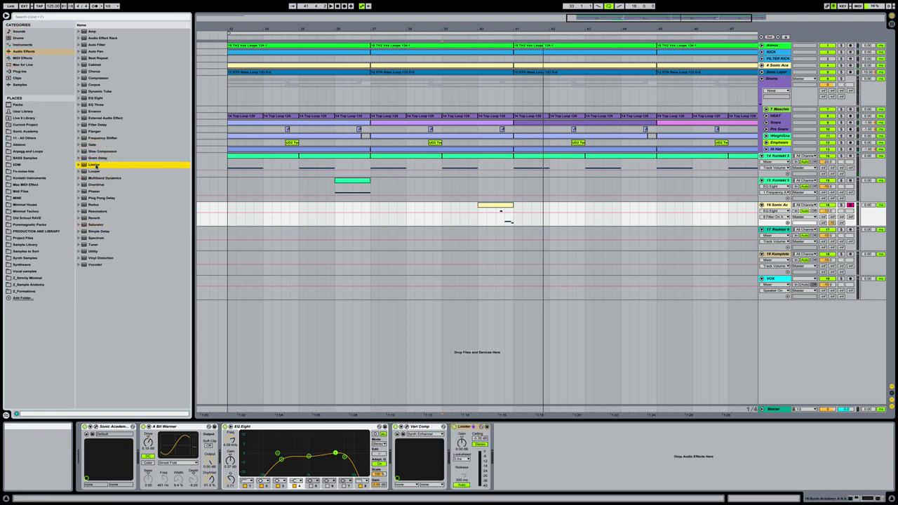
left_click(444, 216)
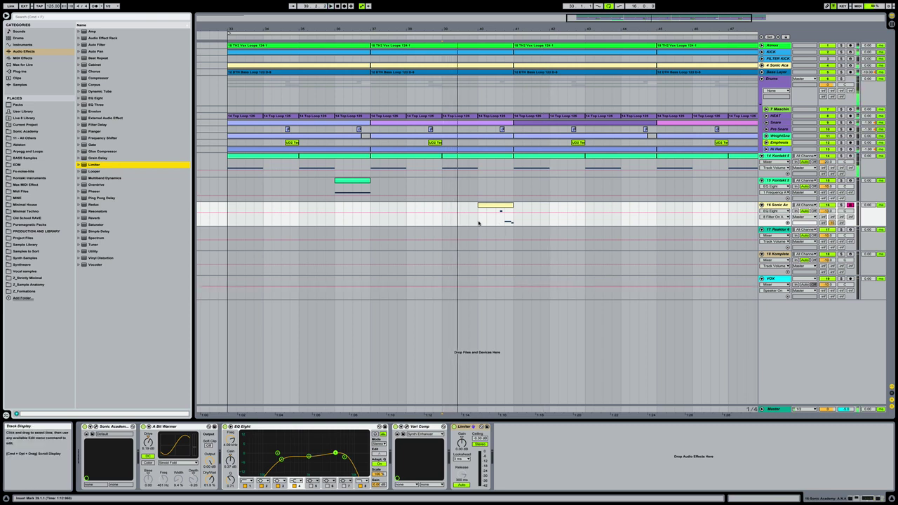
left_click(480, 221)
left_click(464, 426)
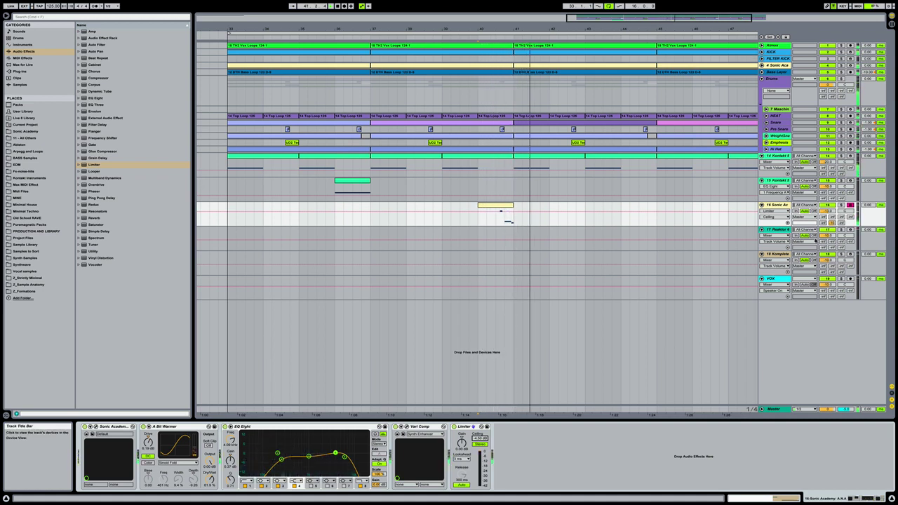
Step: Raise track 16's F-Reaktor 6 FX send to about -10.5 dB and replay the riff
left_click_drag(833, 222, 833, 205)
key("space")
key("space")
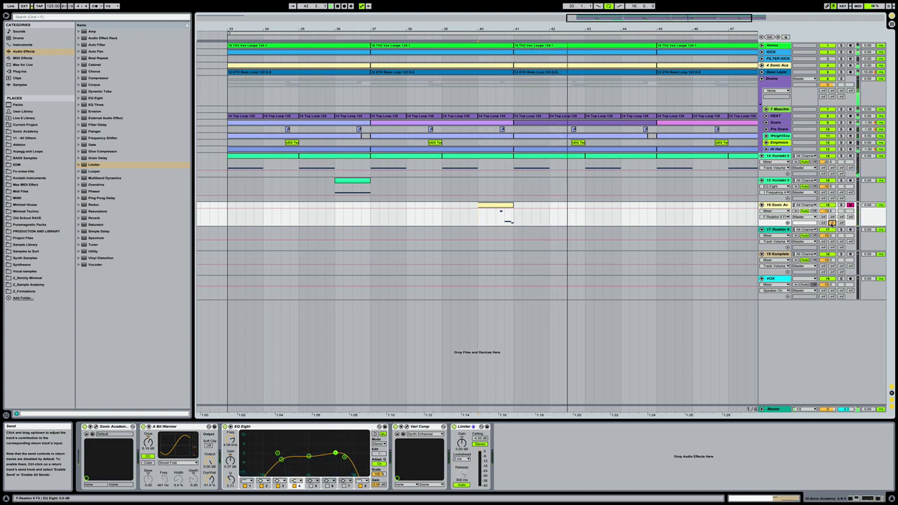
Step: Examine the Reaktor 6 FX Molekular settings on return track F during playback, and close the plug-in window
key("Tab")
left_click(800, 22)
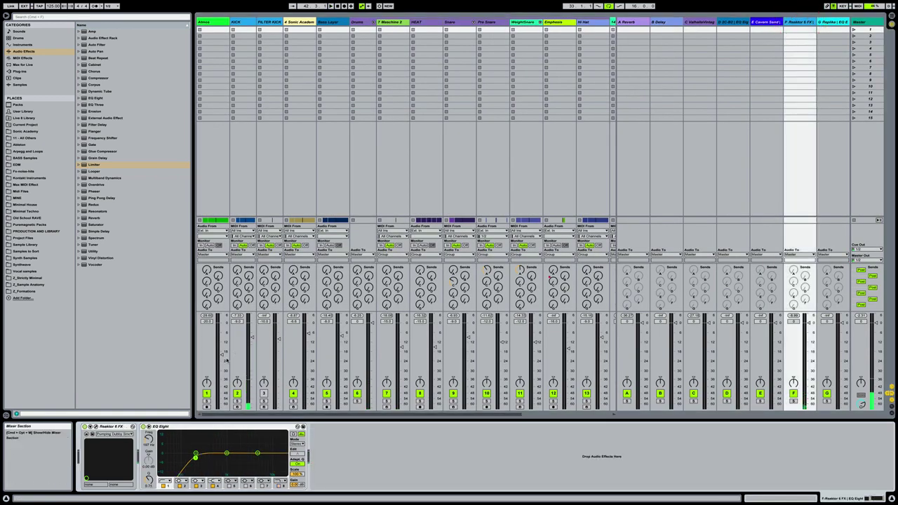
left_click(91, 426)
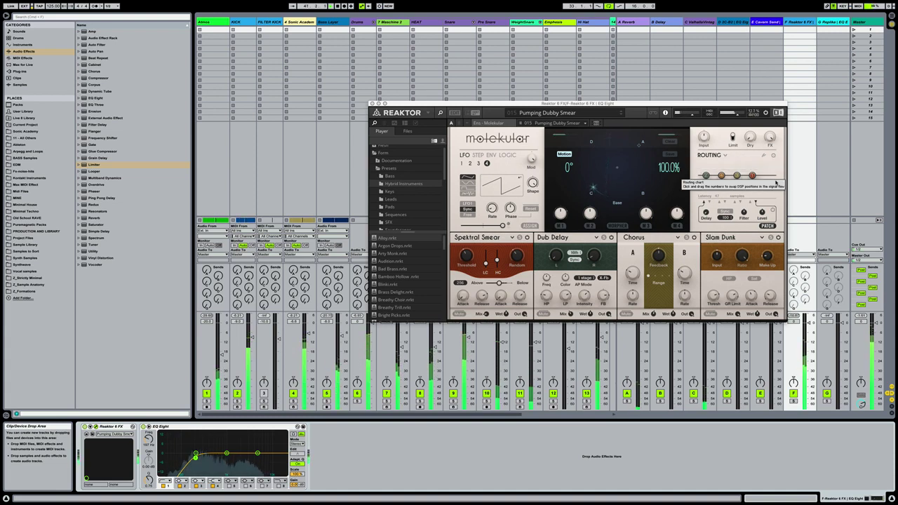
left_click(817, 176)
key("Tab")
left_click(372, 103)
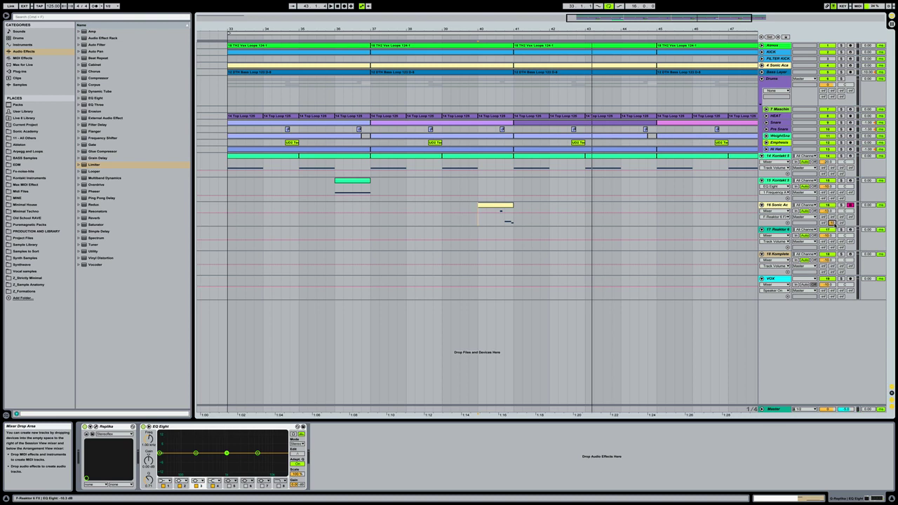
Step: Raise track 16's volume to about -10 dB while replaying the riff in the full mix
key("space")
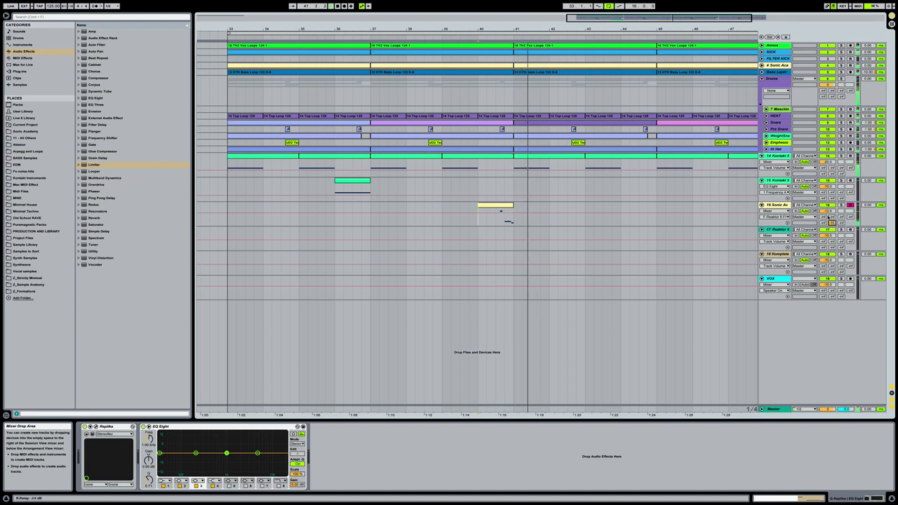
key("space")
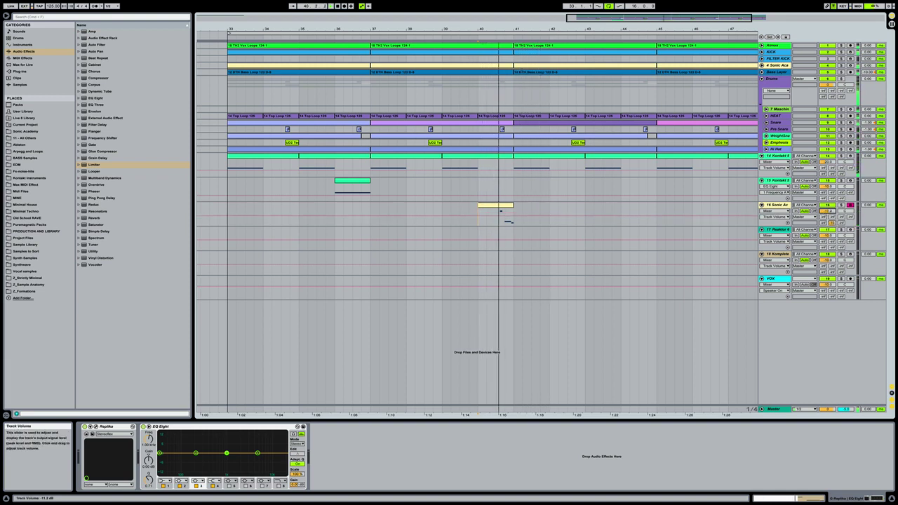
left_click_drag(826, 212, 827, 208)
key("space")
key("space")
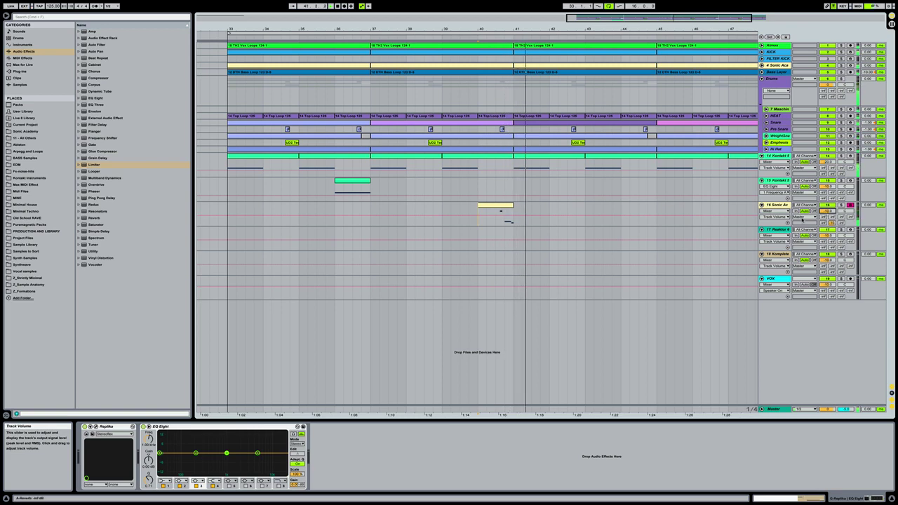
key("Tab")
key("Tab")
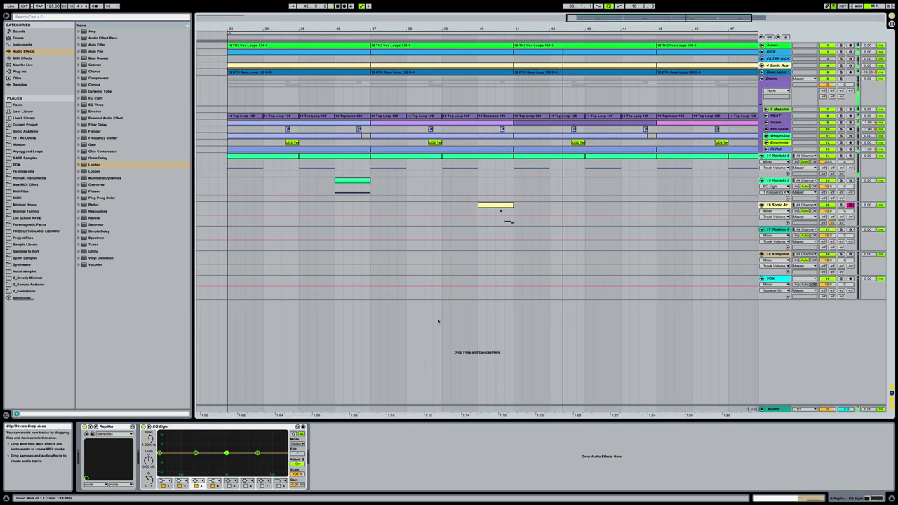
Step: Play the full 16-bar arrangement from bar 33 to hear all the parts together
left_click_drag(526, 30, 531, 29)
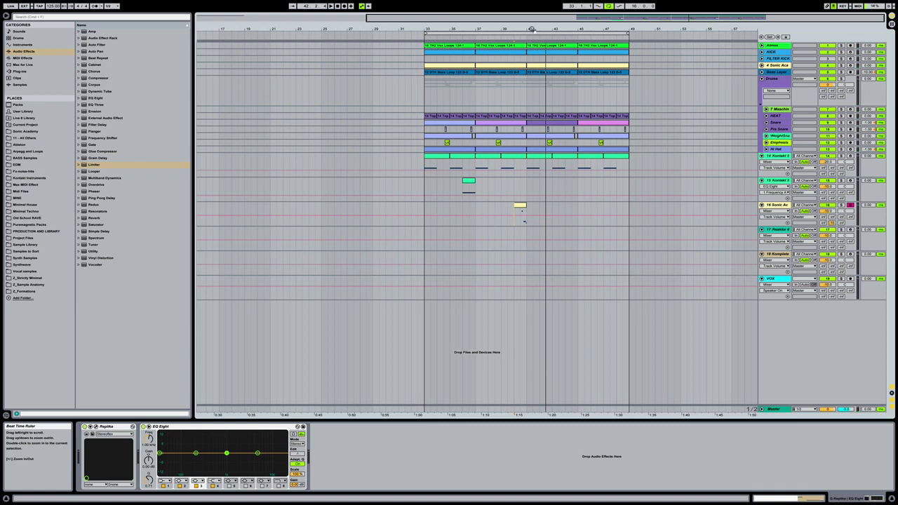
left_click_drag(530, 29, 549, 30)
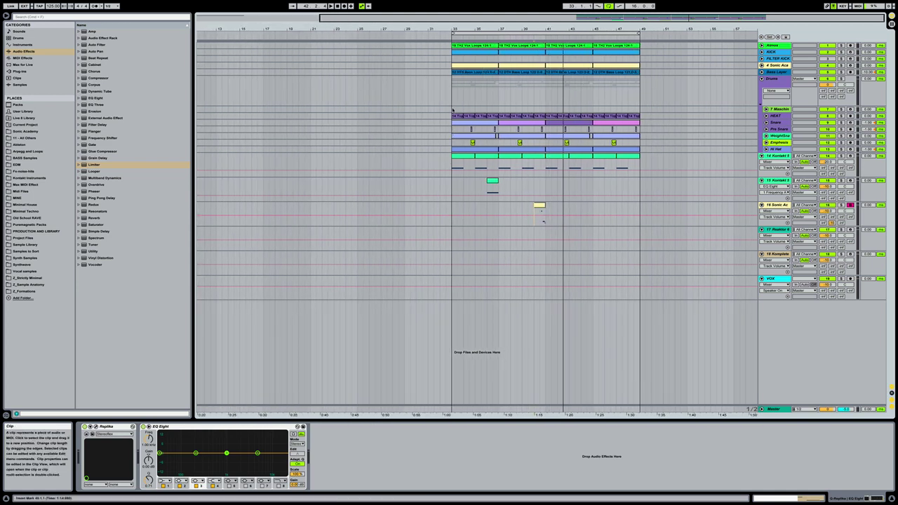
left_click(456, 190)
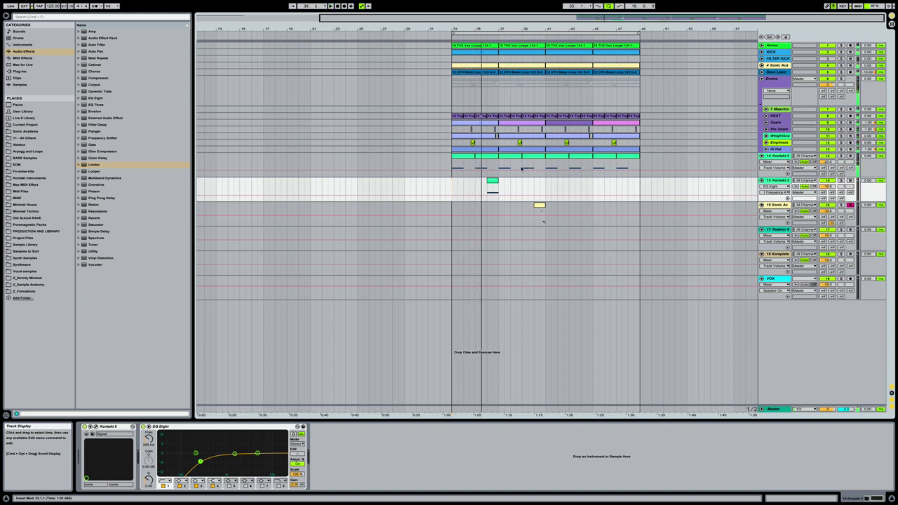
Step: Delete every second clip on track 14 Kontakt 5, starting with the one at bar 35, and replay from bar 33
left_click(487, 159)
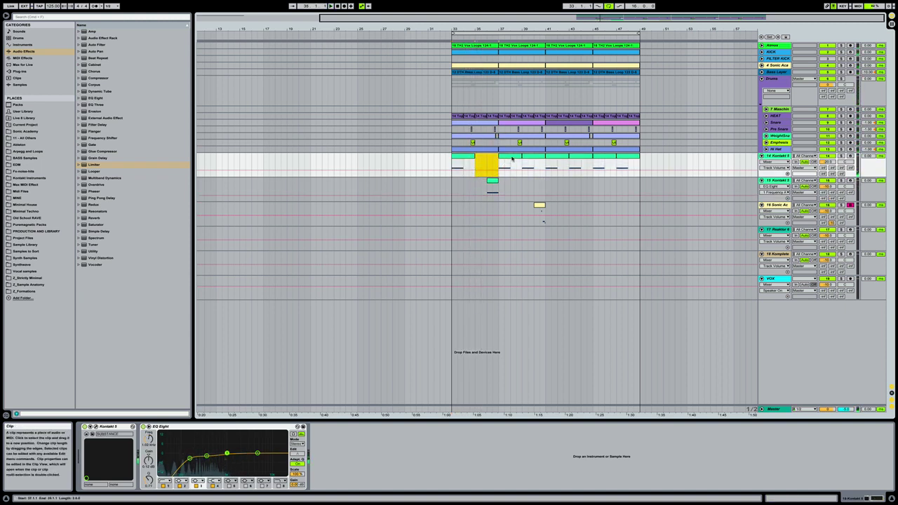
key("Delete")
left_click(533, 157)
key("Delete")
left_click(579, 157)
key("Delete")
left_click(629, 157)
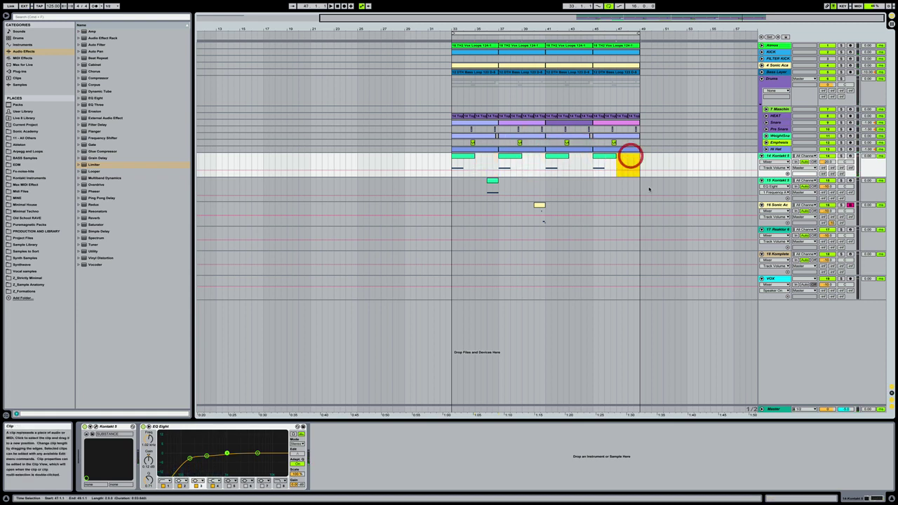
left_click(450, 163)
key("space")
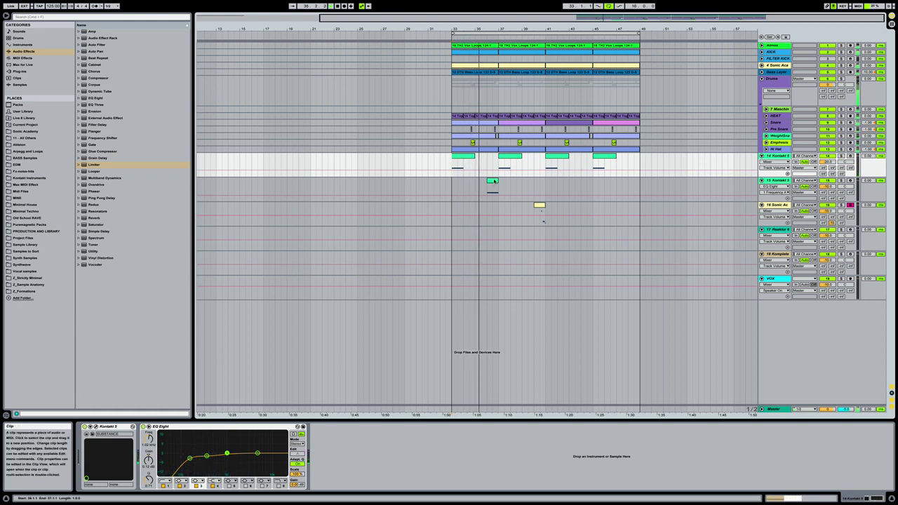
Step: Move the track 15 Kontakt clip so it starts at bar 44, and audition it in the arrangement
left_click_drag(493, 181, 539, 182)
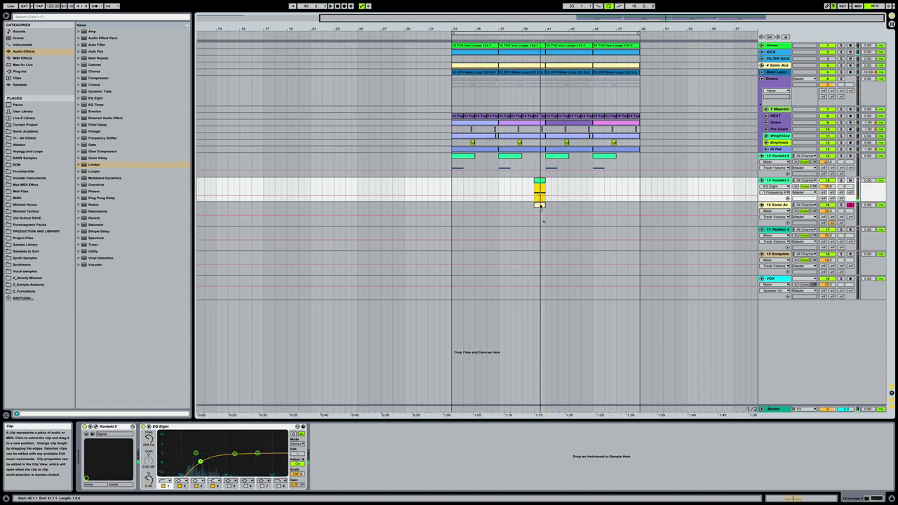
mouse_move(530, 210)
left_mouse_down()
mouse_move(494, 211)
mouse_move(539, 211)
mouse_move(609, 187)
left_mouse_up()
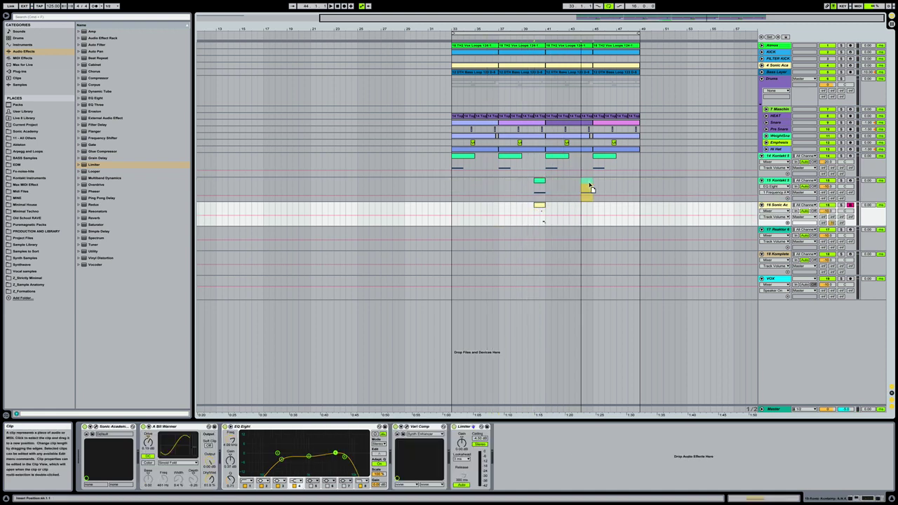
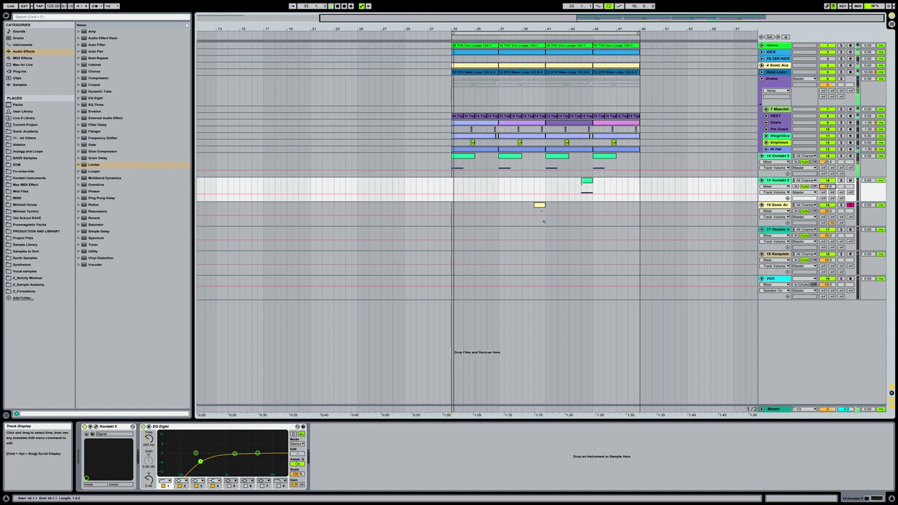
left_click(585, 180)
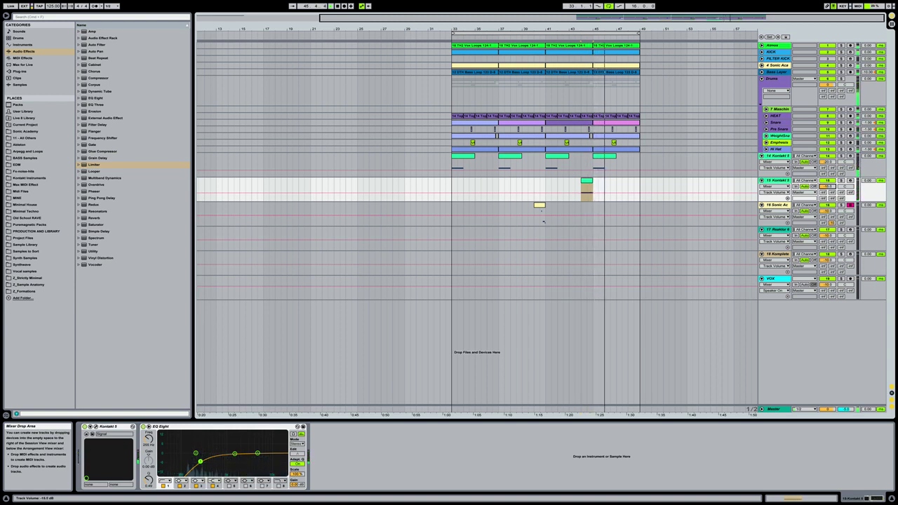
key("space")
key("space")
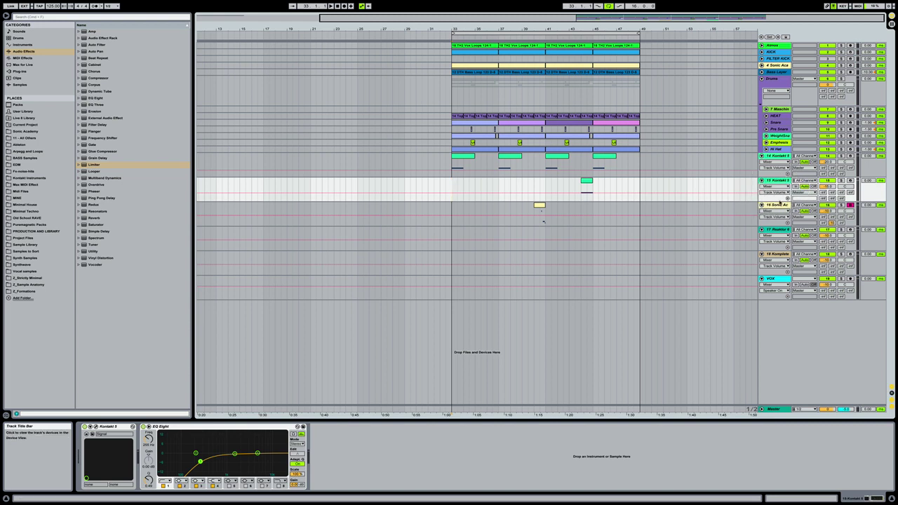
Step: Fold the Komplete, VOX and Reaktor tracks in the arrangement
left_click(779, 203)
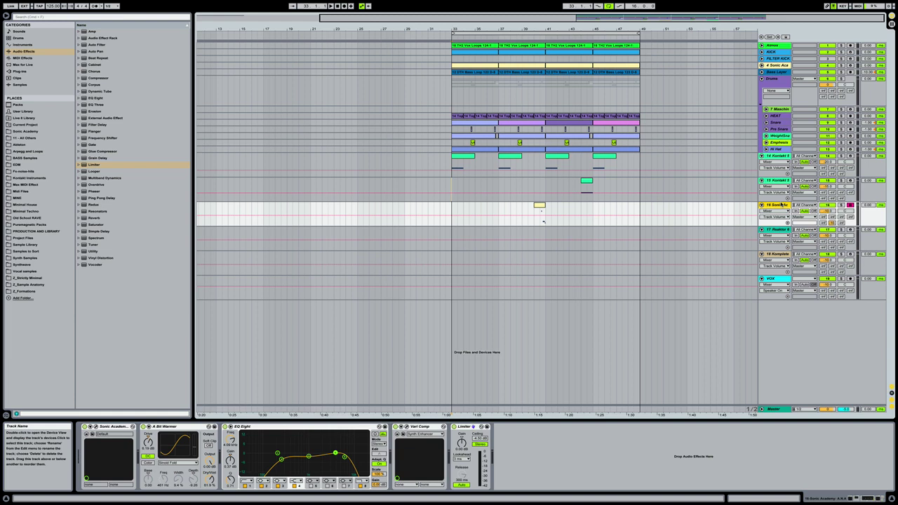
left_click(761, 254)
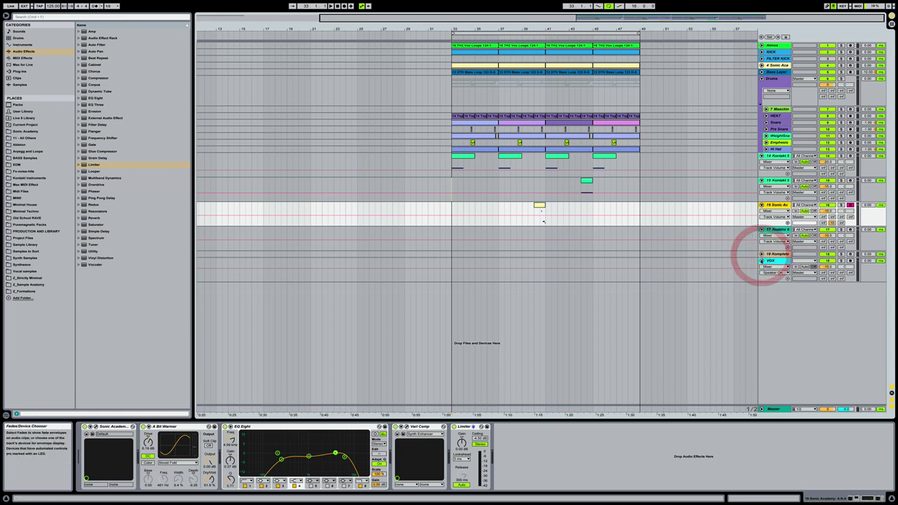
left_click(760, 261)
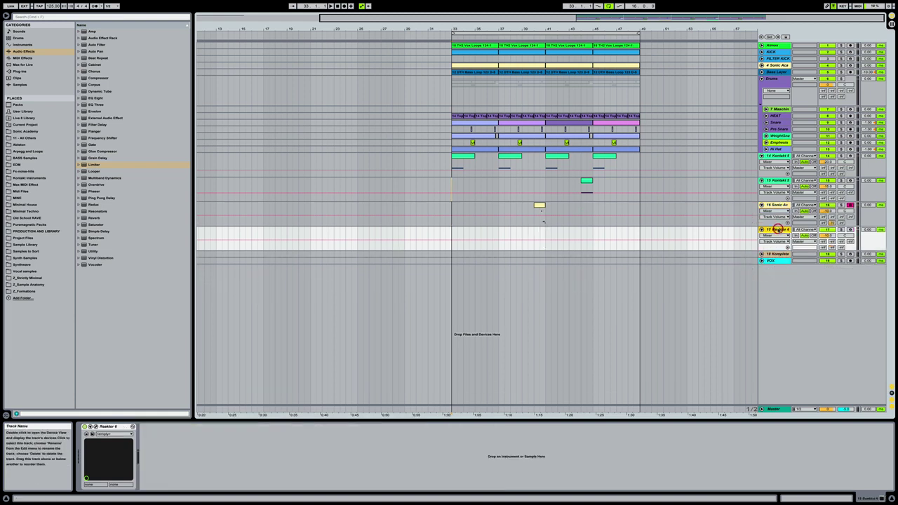
left_click(777, 229)
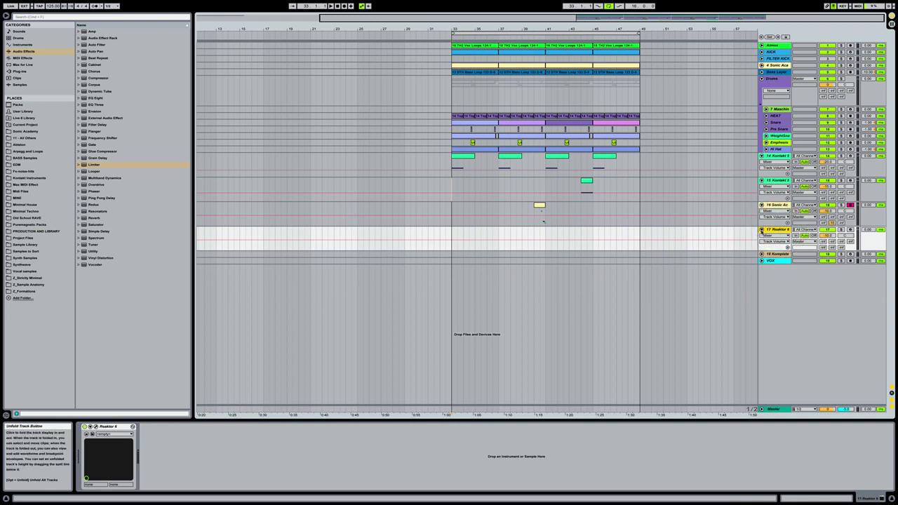
left_click(761, 230)
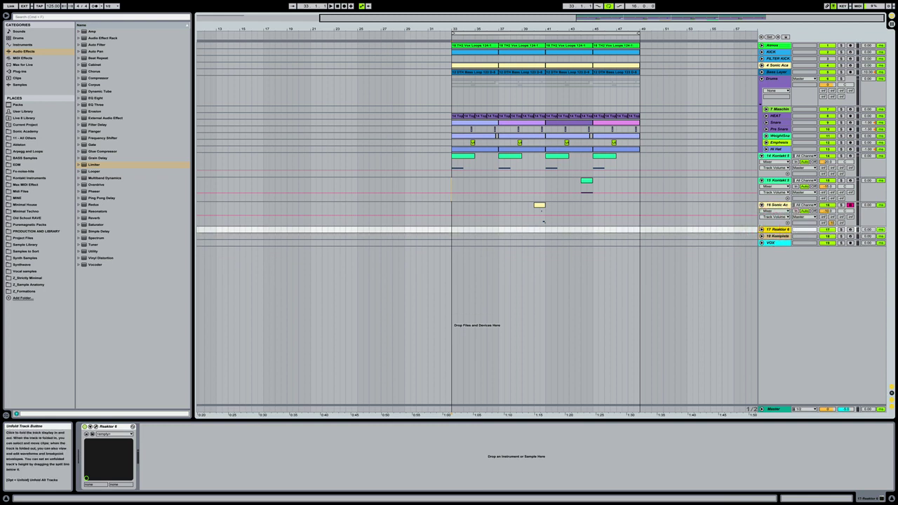
Step: In the Sonic Academy place, expand Audentity - Dark Techno, Synth Loop and its second subfolder, and preview its first loop
left_click(27, 131)
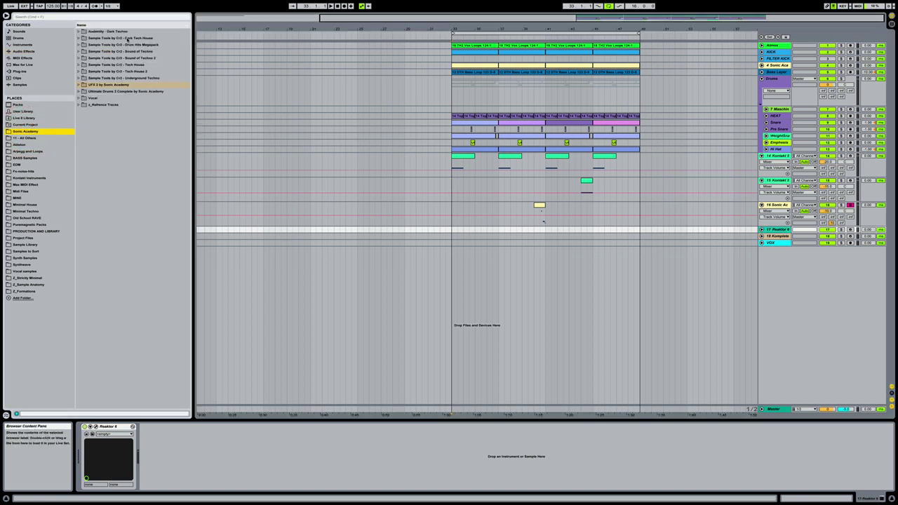
left_click(125, 31)
key("Right")
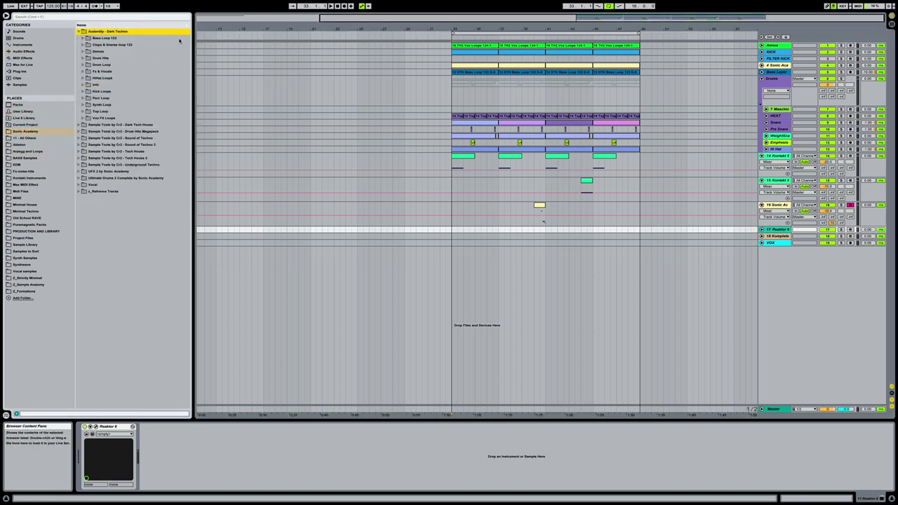
left_click(140, 104)
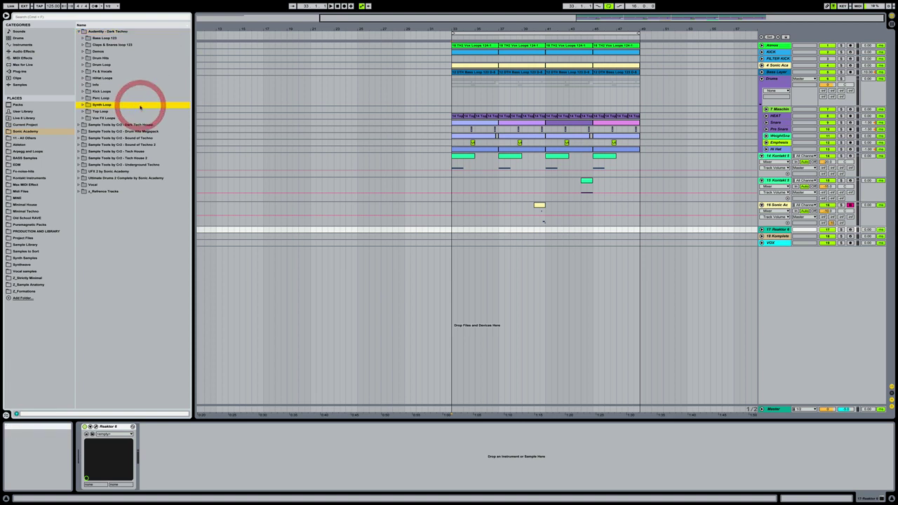
key("Right")
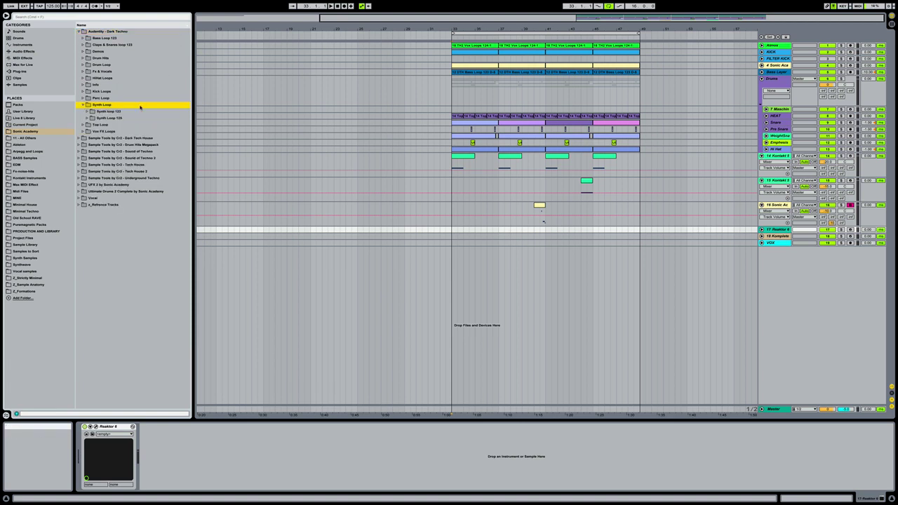
key("Down")
key("Down")
key("Right")
key("Down")
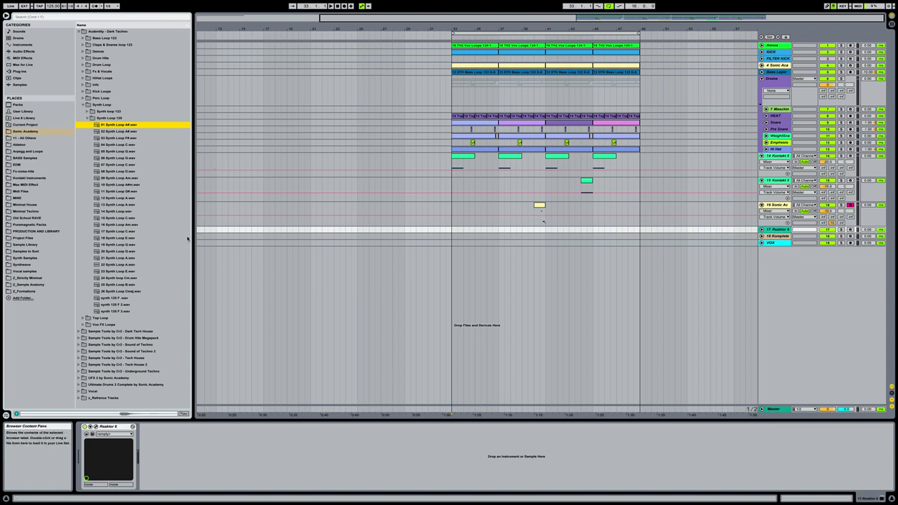
Step: Audition a range of synth loops in the open folder, from loop 02 through 21 Synth Loop A.wav
left_click(150, 131)
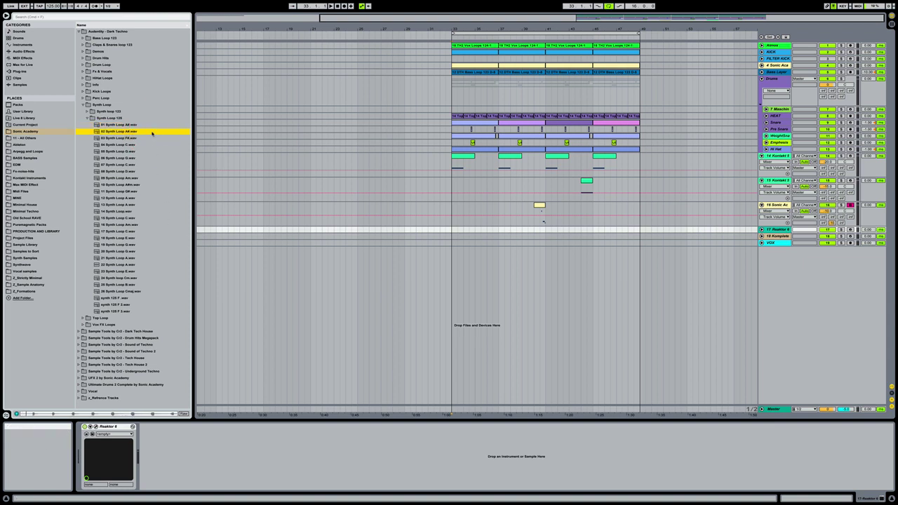
key("Down")
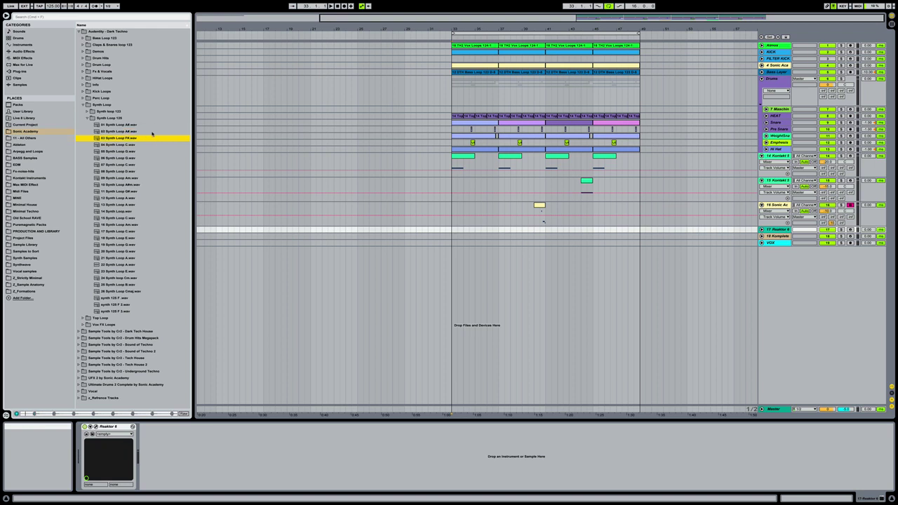
key("Down")
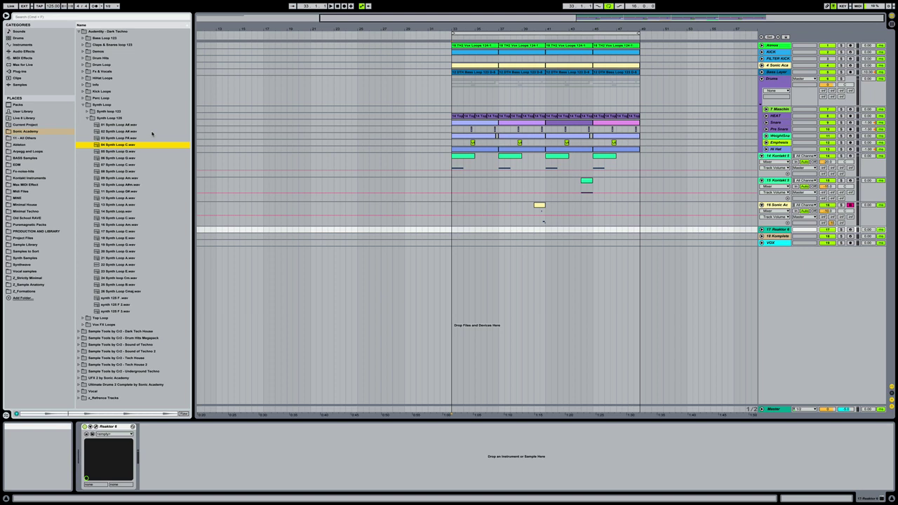
left_click(126, 172)
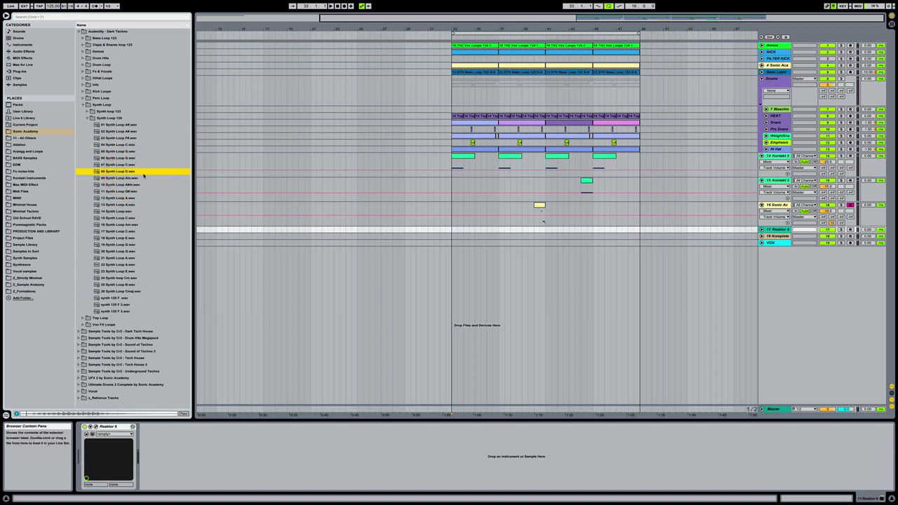
left_click(133, 218)
left_click(139, 232)
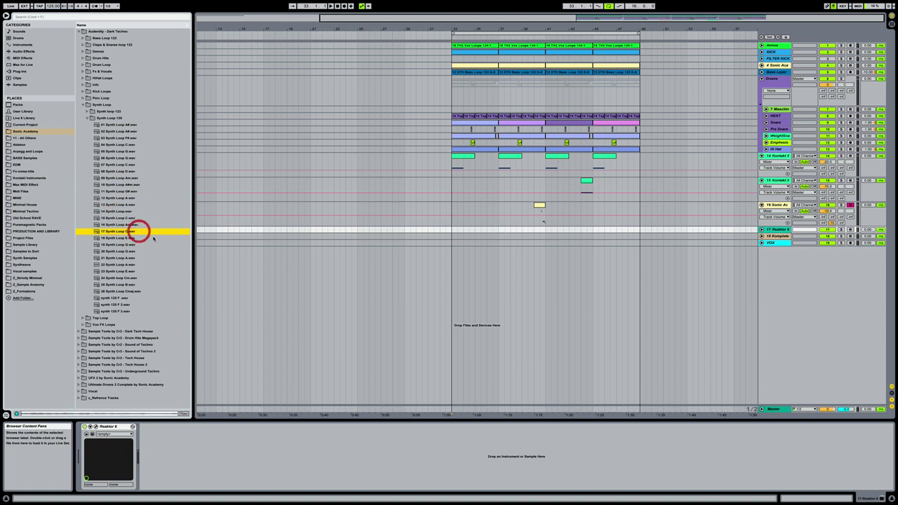
left_click(147, 244)
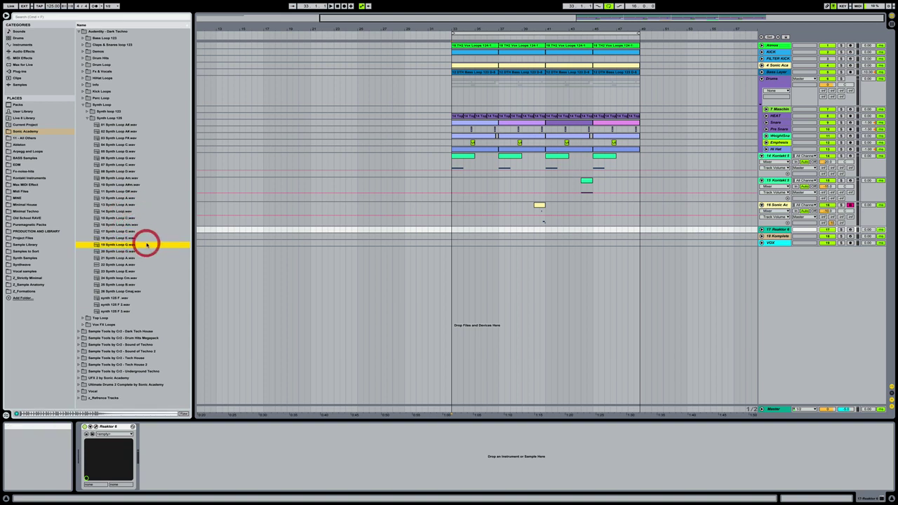
left_click(142, 258)
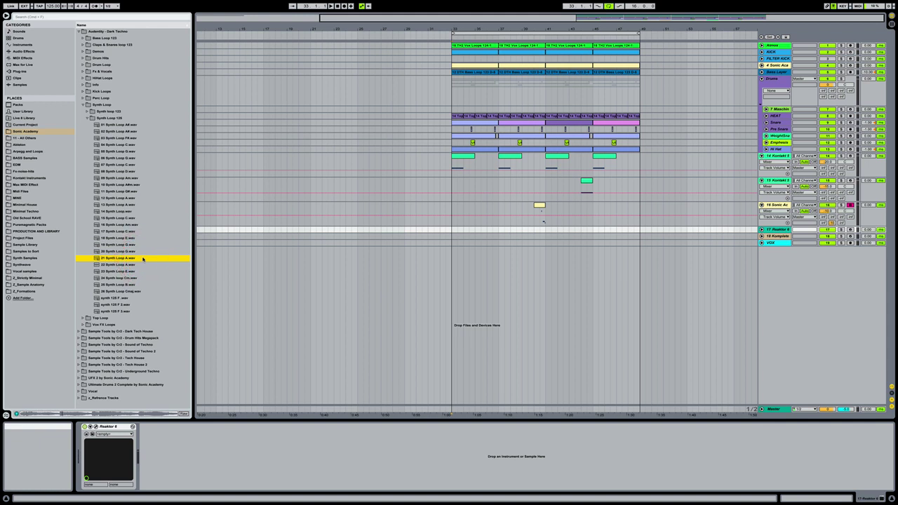
Step: Place 21 Synth Loop A.wav on a new audio track at bar 33 and lower the track's volume
mouse_move(118, 260)
left_mouse_down()
mouse_move(431, 289)
mouse_move(469, 279)
mouse_move(449, 287)
mouse_move(449, 279)
left_mouse_up()
left_click(774, 250)
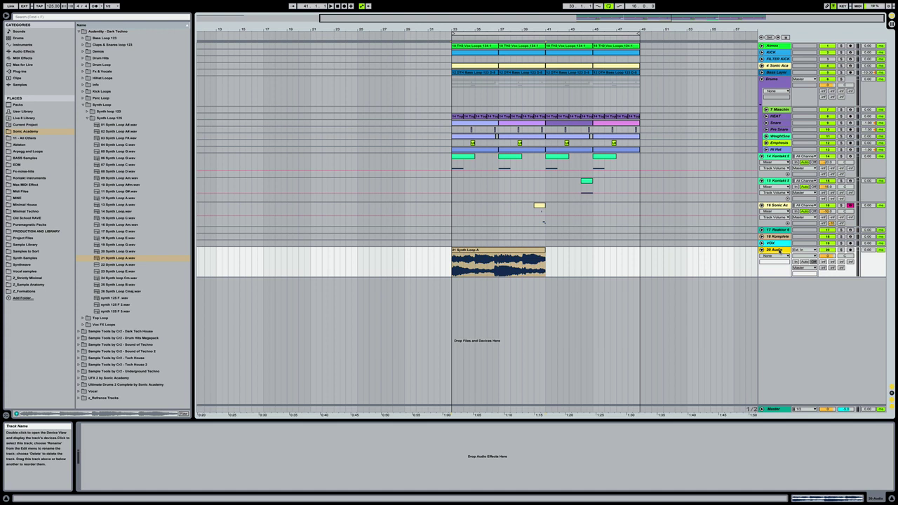
left_click_drag(827, 256, 828, 271)
left_click(778, 251)
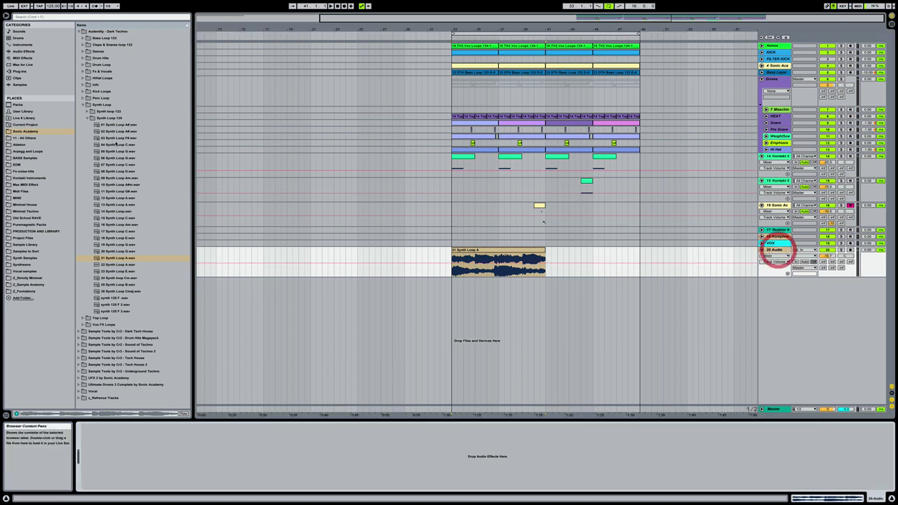
Step: Add EQ Eight to the synth loop track and shape band 1 into a low cut at about 190 Hz during playback
left_click(28, 51)
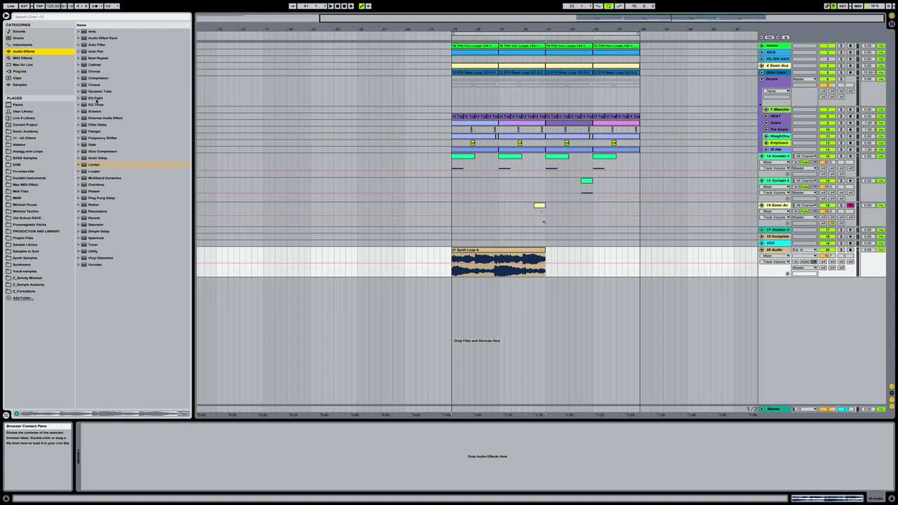
double_click(96, 98)
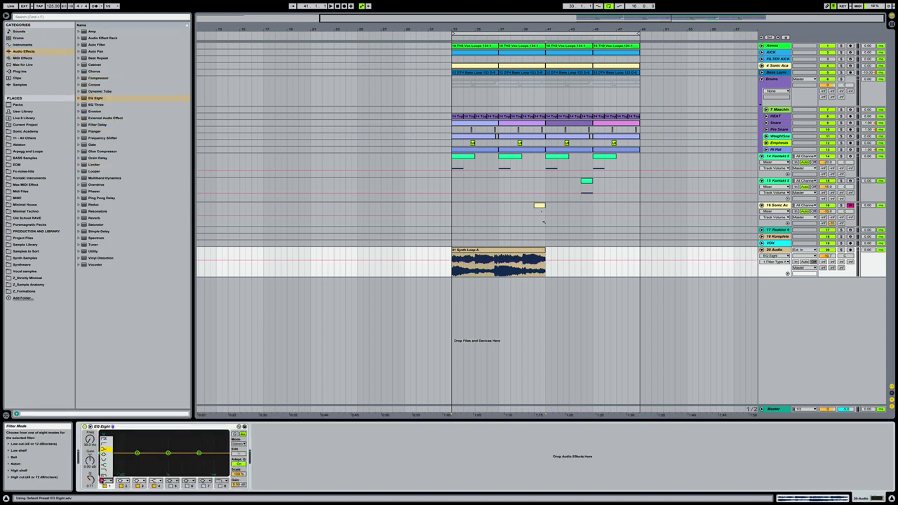
left_click(104, 444)
left_click_drag(137, 453, 140, 458)
key("space")
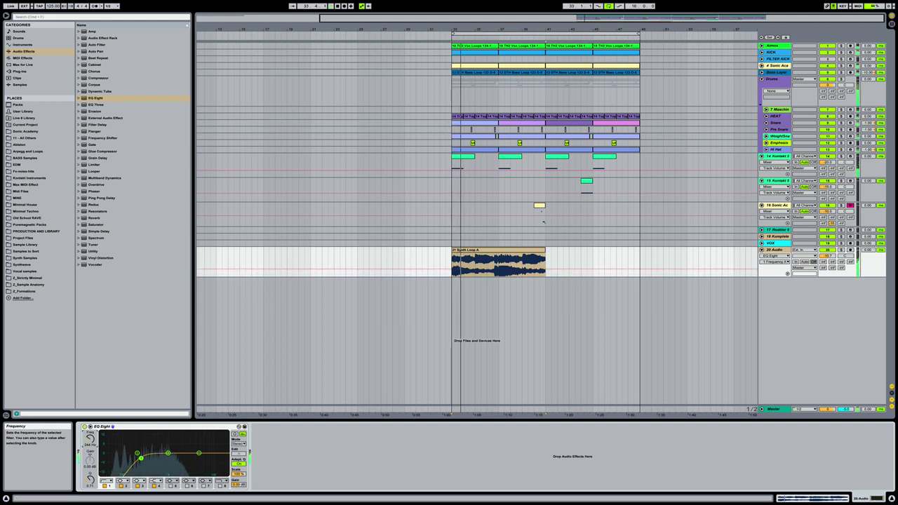
left_click_drag(141, 458, 136, 458)
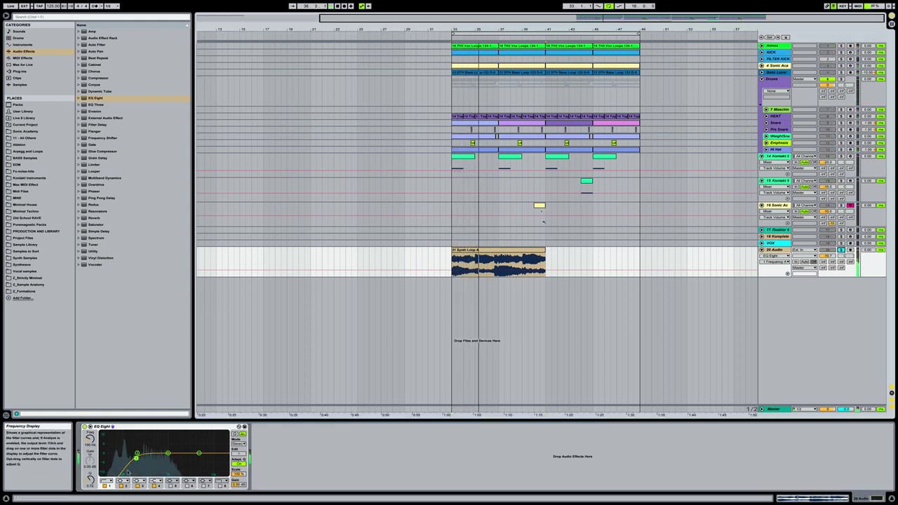
Step: Switch EQ Eight band 1 to the steeper low-cut filter at 112 Hz and play the loop back
key("space")
left_click(106, 480)
left_click(107, 437)
key("space")
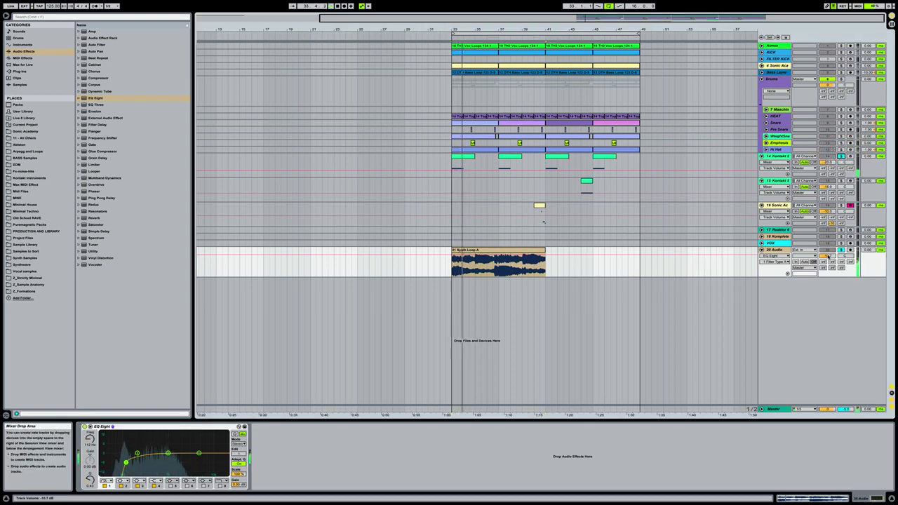
Step: Lower the synth loop track's volume further and shorten its clip to two bars, from bar 33 to bar 35
left_click_drag(827, 257, 827, 268)
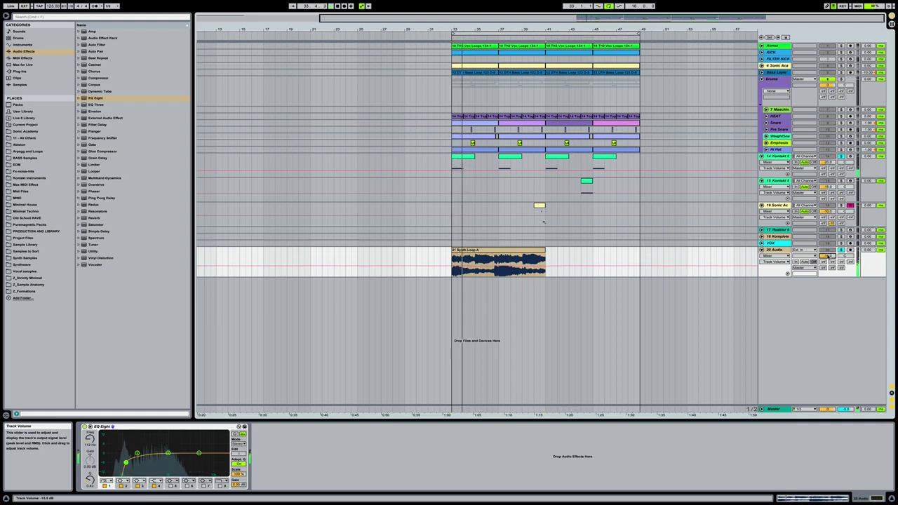
left_click_drag(545, 254, 479, 253)
left_click_drag(478, 30, 477, 63)
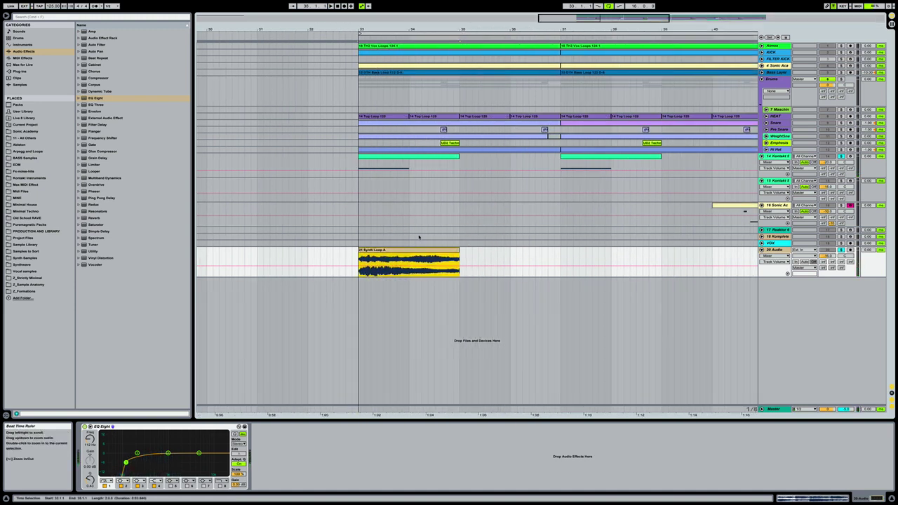
Step: Add a short fade-out to the end of the synth loop clip and fine-tune its length while auditioning it
left_click(442, 250)
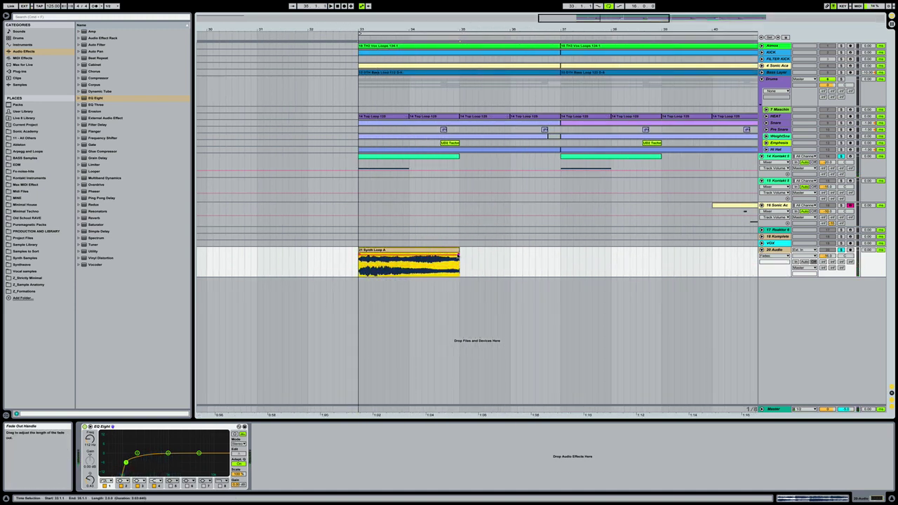
left_click_drag(458, 251, 438, 255)
key("space")
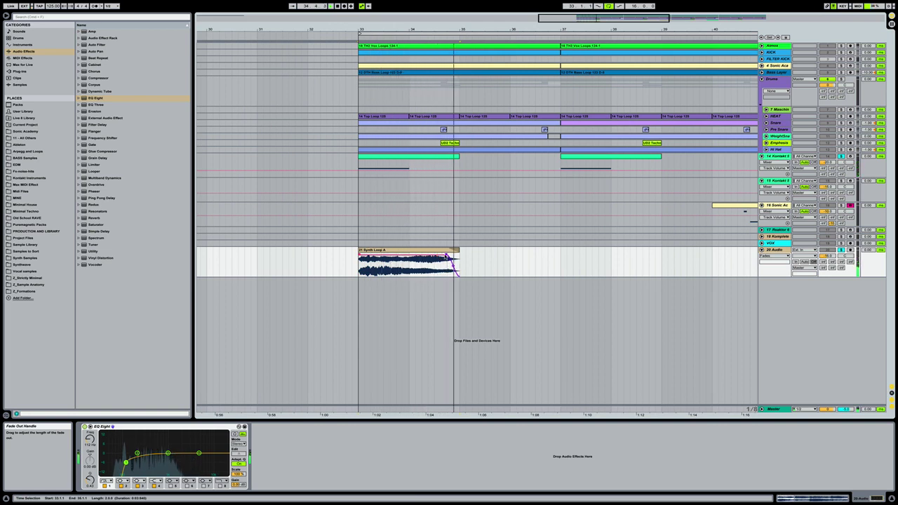
key("space")
key("space")
left_click(445, 255)
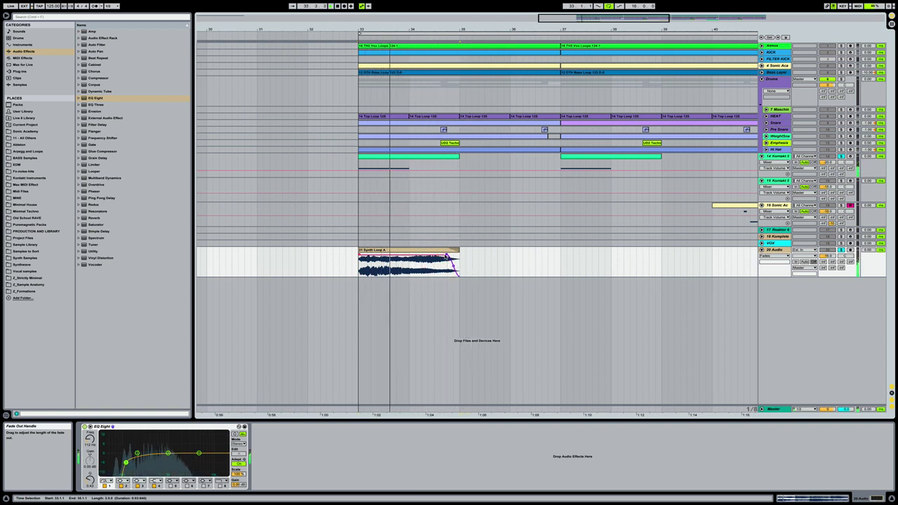
left_click(445, 256)
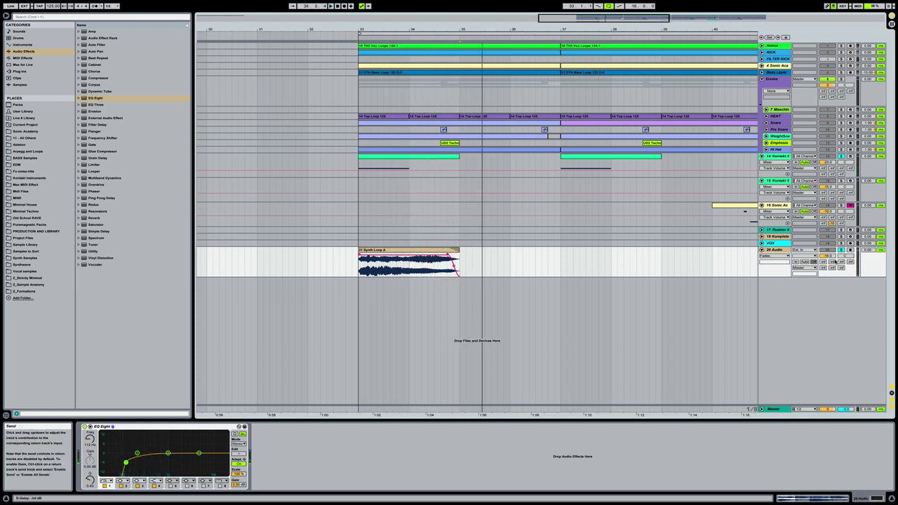
Step: Automate the synth loop track's A-Reverb send to ramp up from mid-bar 34 to 0 dB and drop at mid-bar 35
key("space")
key("space")
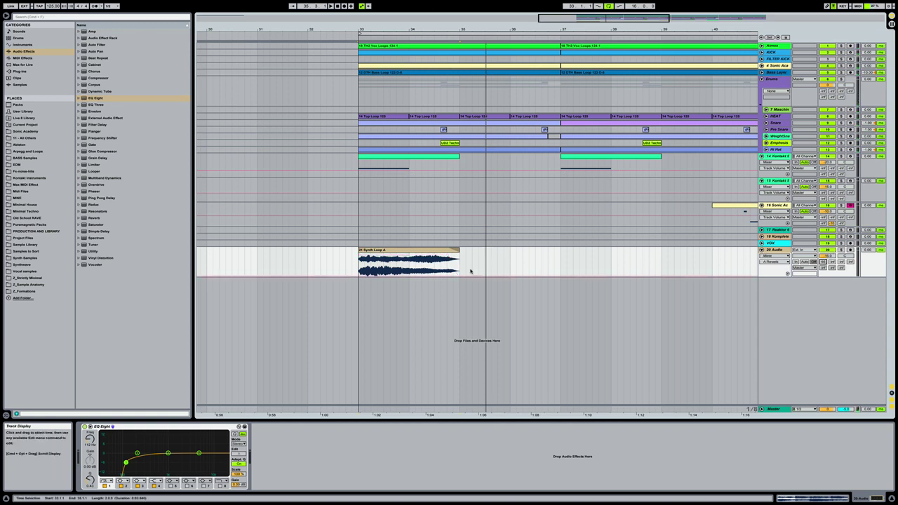
left_click_drag(483, 268, 435, 271)
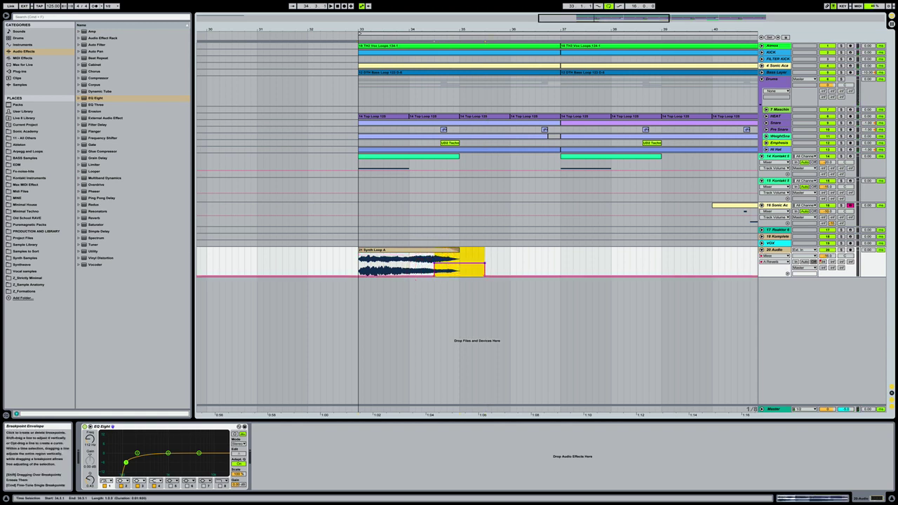
key("a")
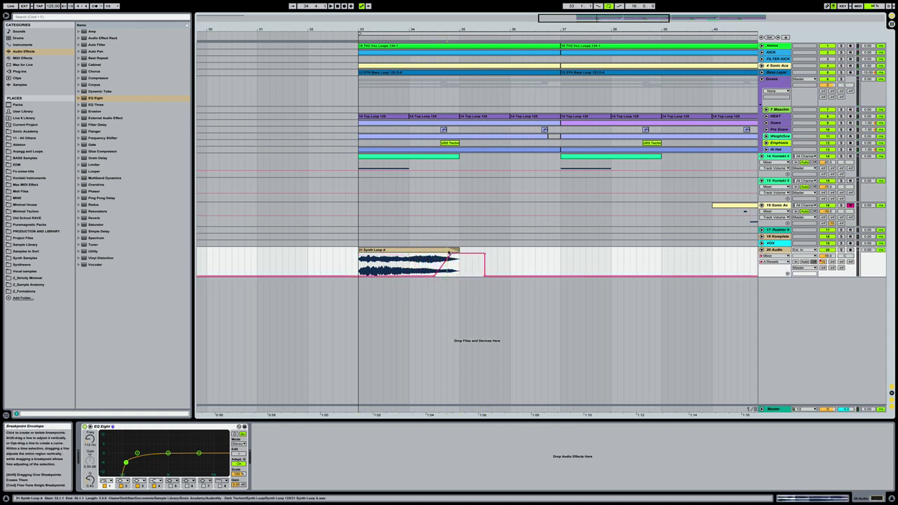
left_click(445, 249)
left_click(441, 275)
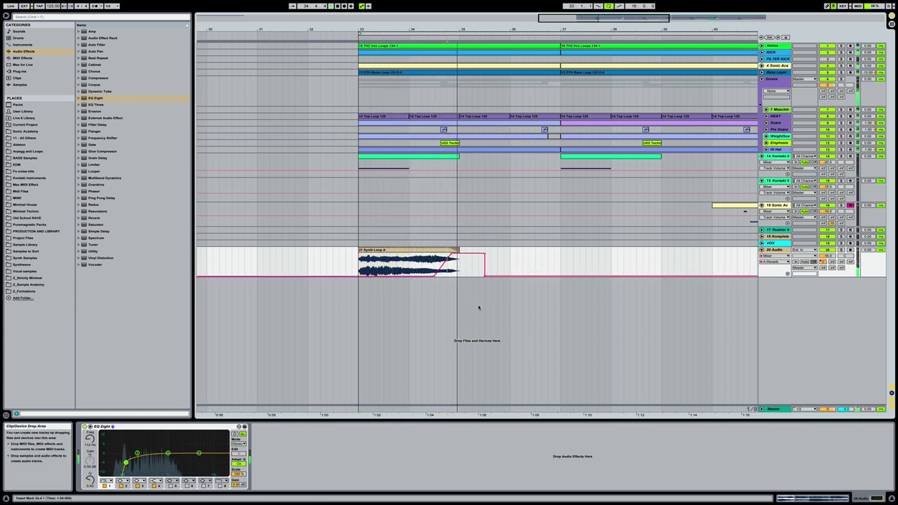
left_click(484, 277)
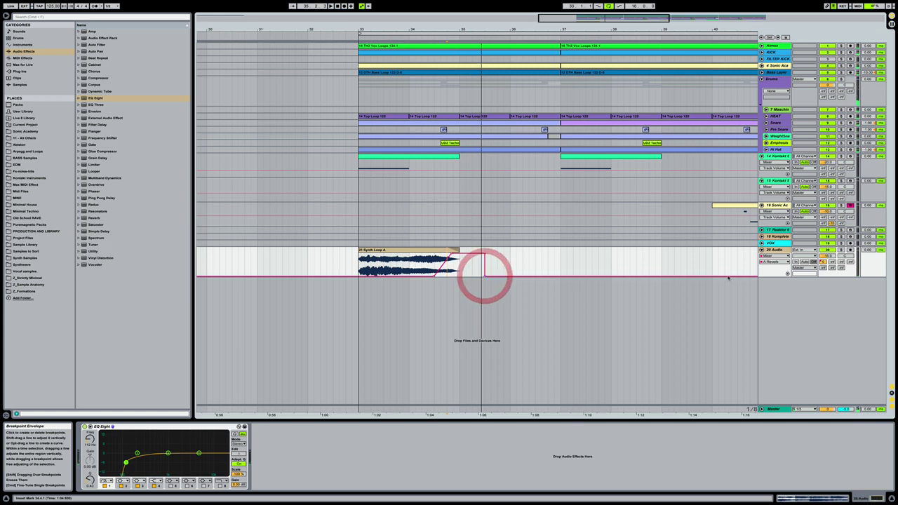
Step: Move the reverb send envelope from A-Reverb to the C-ValhallaVintageVerb send, starting at bar 33, and play it back
left_click_drag(567, 264, 359, 265)
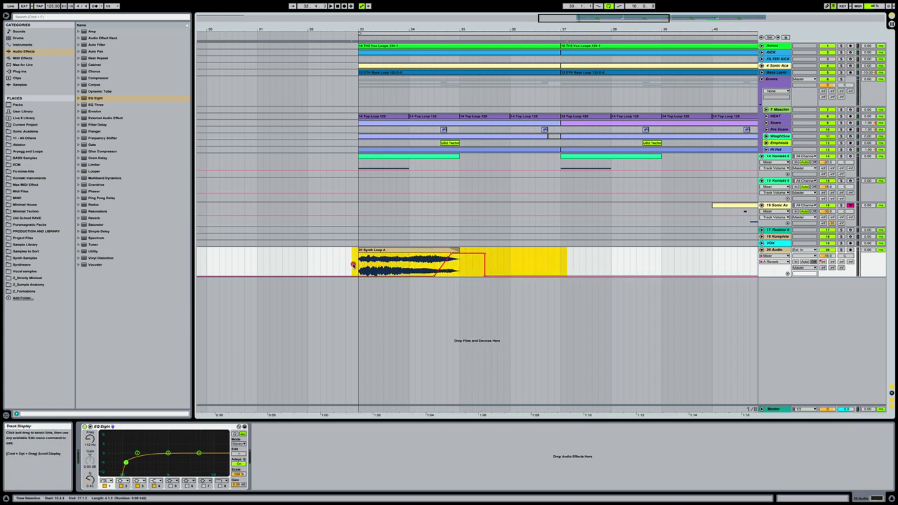
right_click(385, 264)
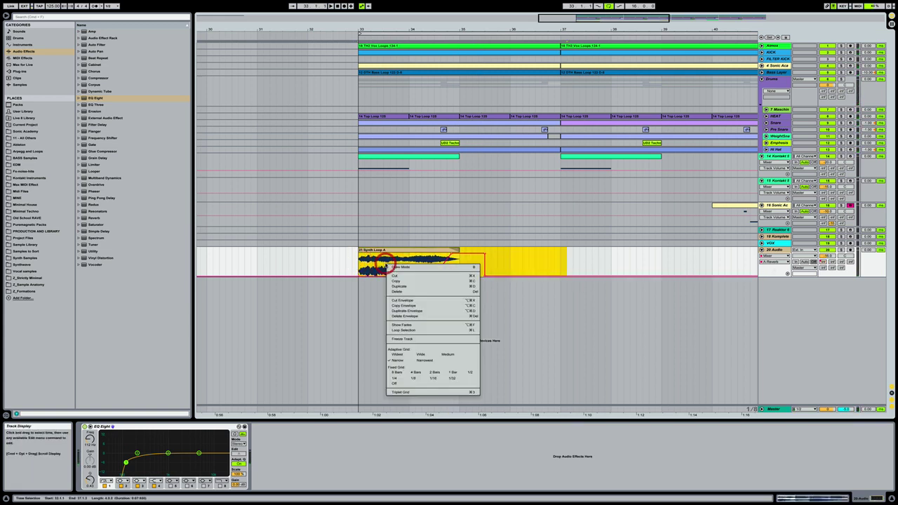
left_click(412, 301)
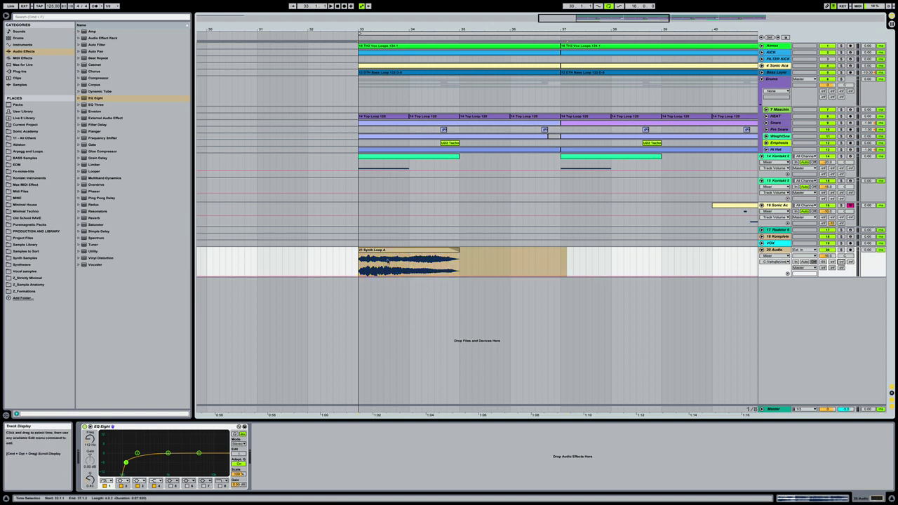
left_click(359, 262)
key("ctrl+z")
key("space")
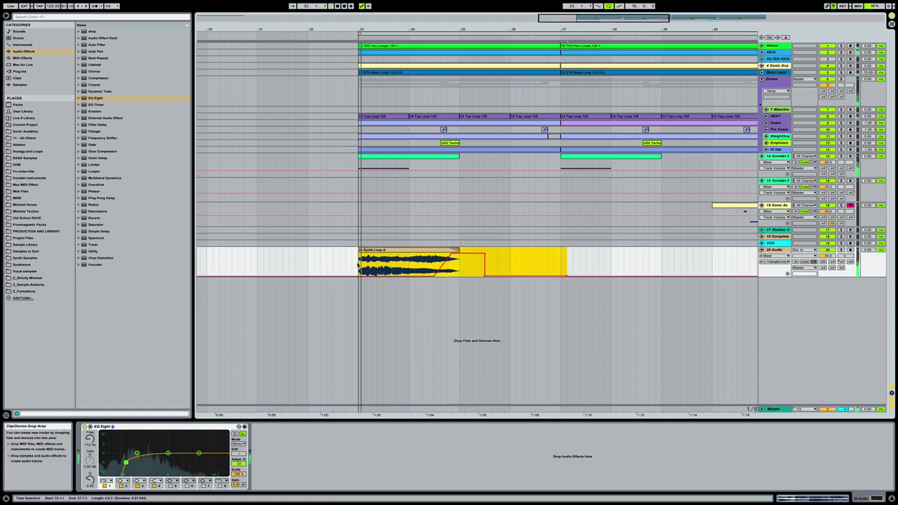
Step: Solo the synth loop track and shift the send automation's ramp earlier in bar 34 while auditioning it
left_click(840, 250)
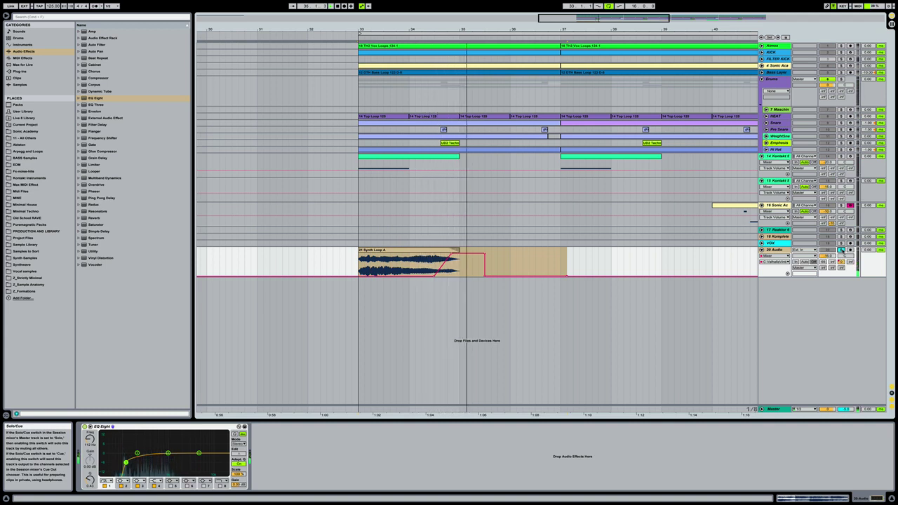
left_click(622, 260)
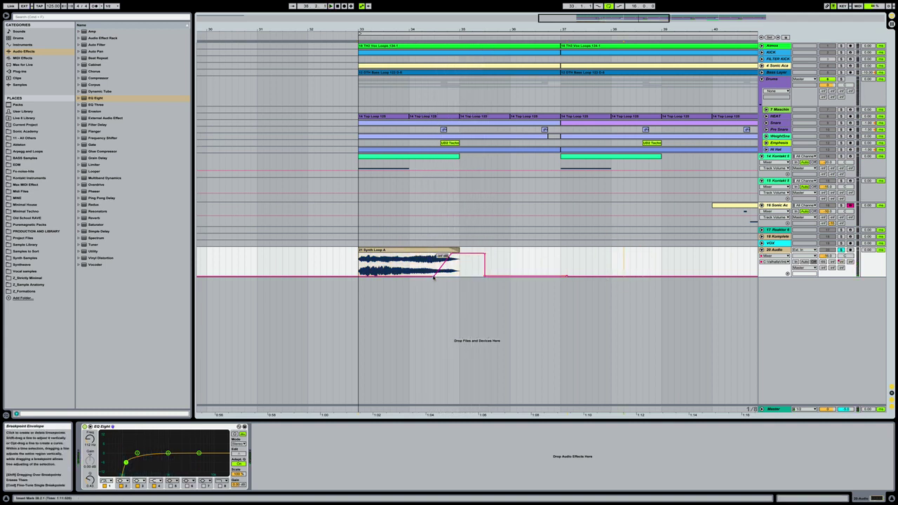
left_click_drag(435, 275, 421, 275)
key("space")
left_click(449, 249)
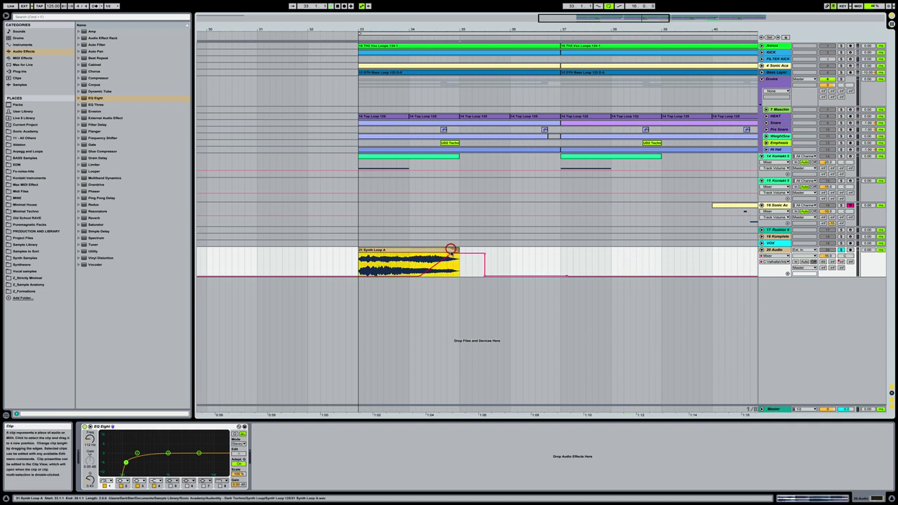
left_click_drag(449, 255, 440, 255)
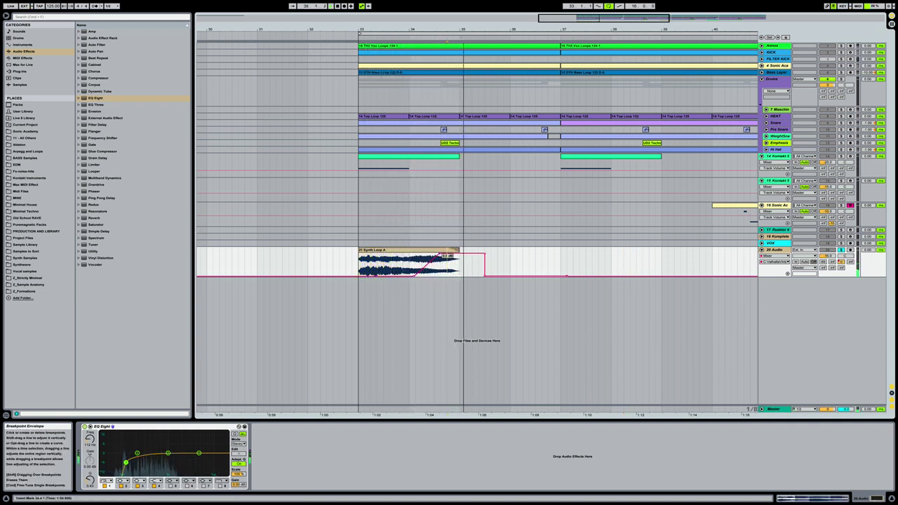
key("space")
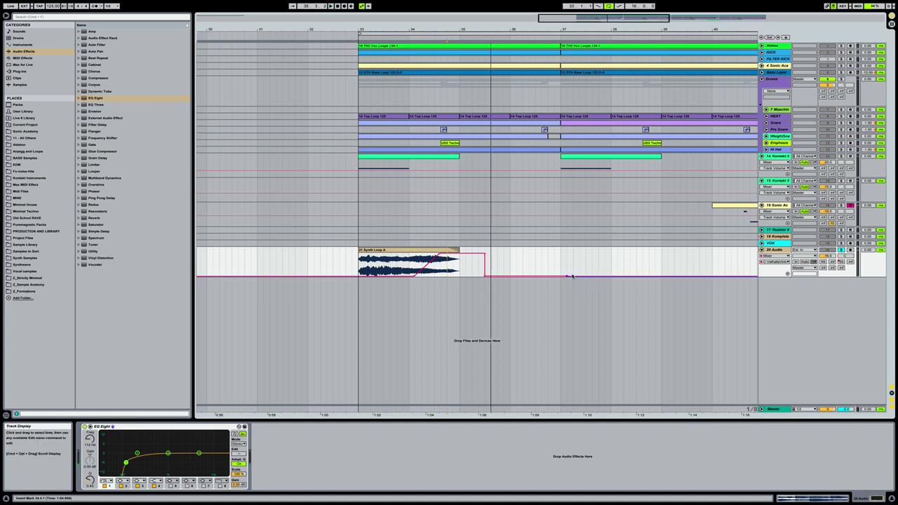
Step: Cut the envelope from the C-ValhallaVintageVerb send and paste it onto the synth loop track's D send from bar 33
mouse_move(568, 277)
left_click_drag(604, 263, 361, 264)
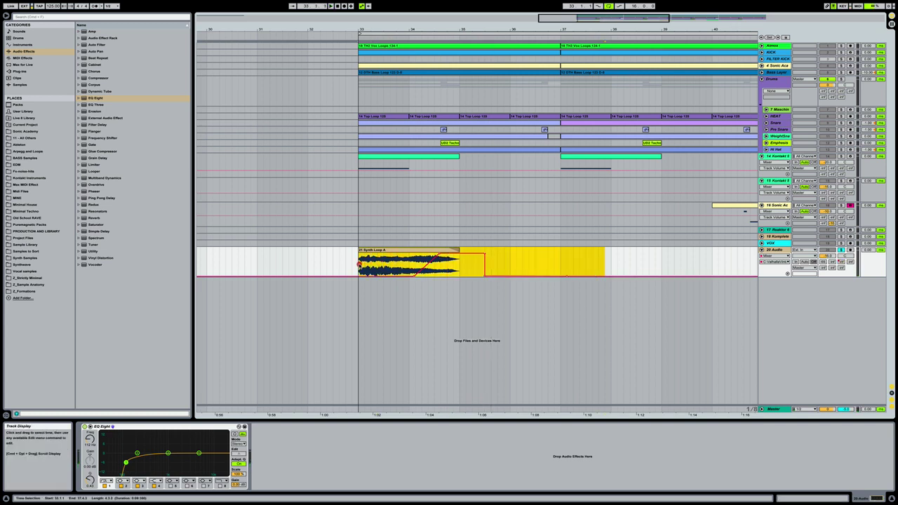
right_click(364, 265)
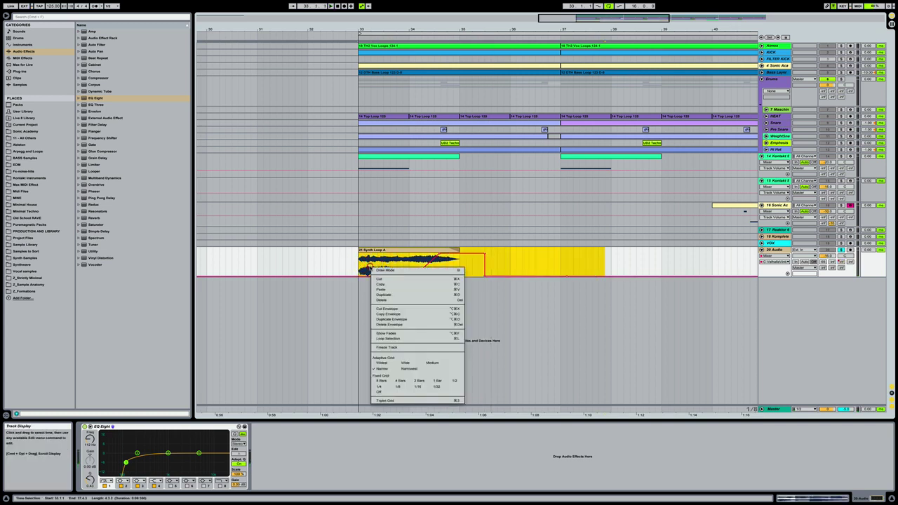
left_click(397, 312)
left_click(842, 264)
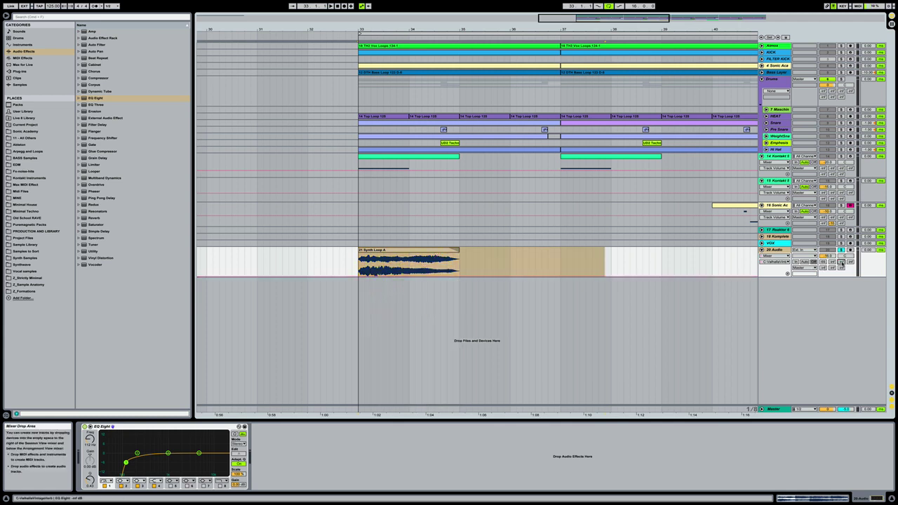
left_click(850, 263)
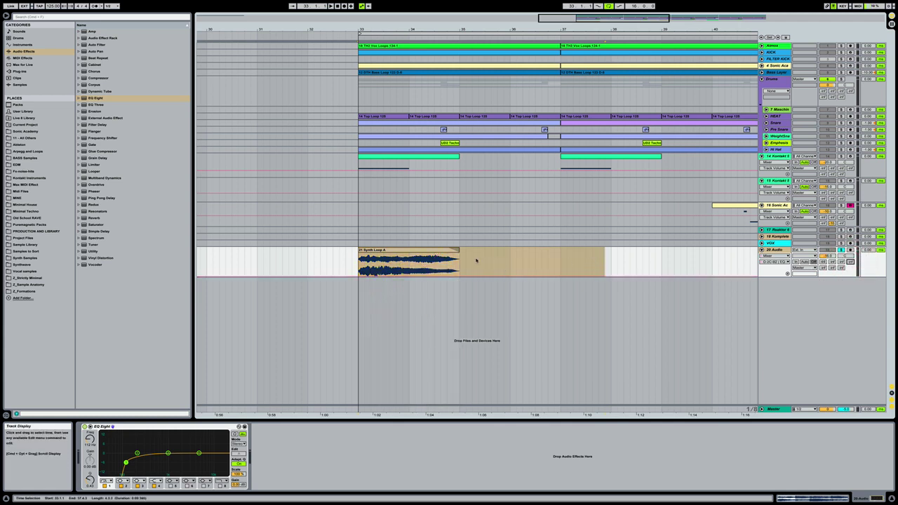
left_click(430, 251)
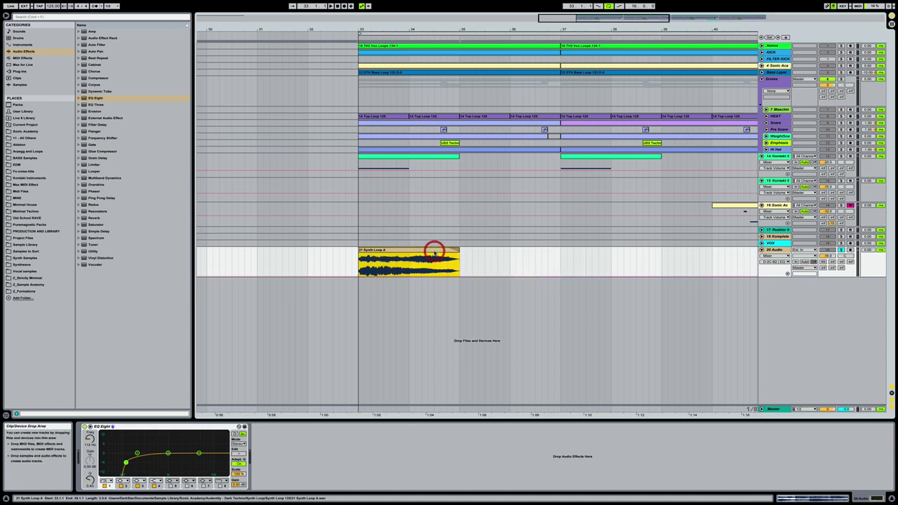
left_click(423, 250)
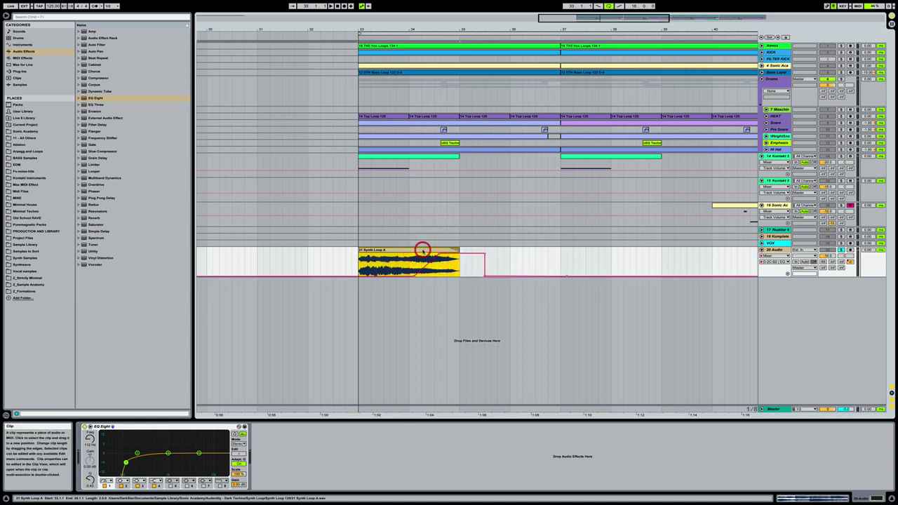
Step: Audition the D send, remove the stray automation breakpoint just after bar 37, and unsolo the synth loop track
key("space")
left_click(463, 265)
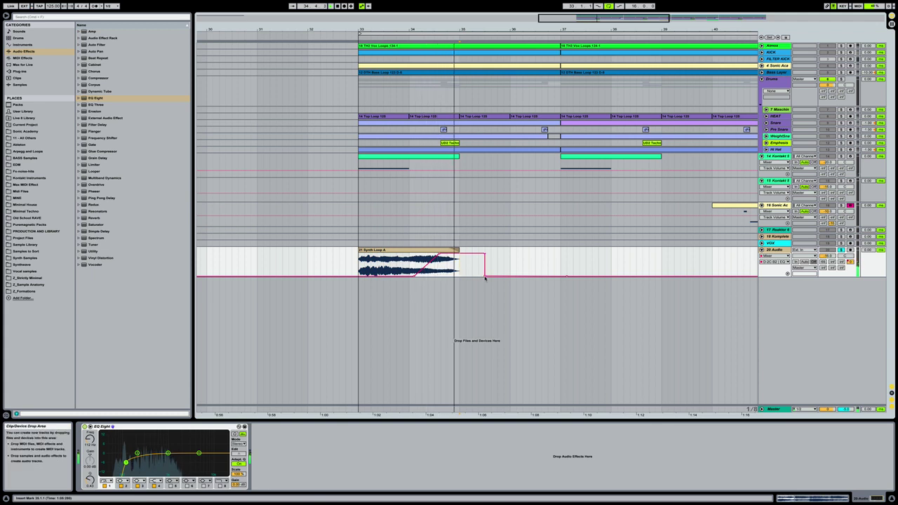
left_click(566, 276)
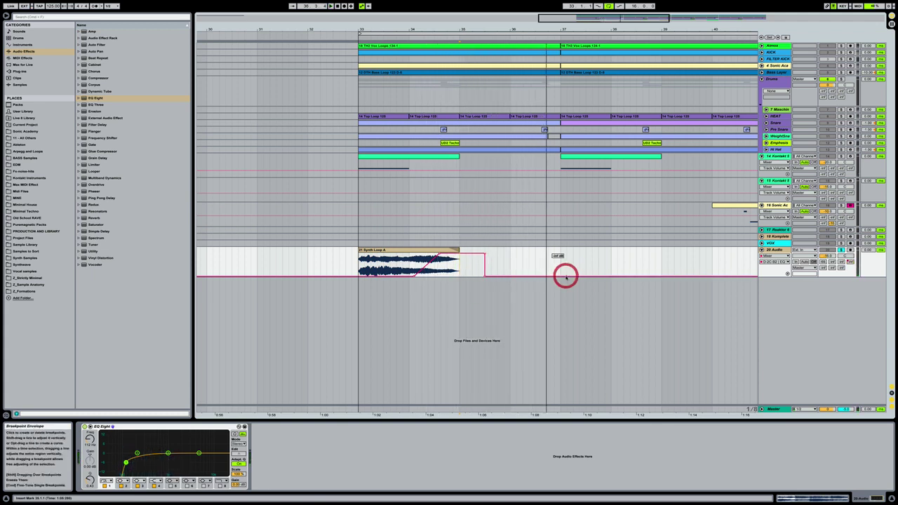
left_click(565, 275)
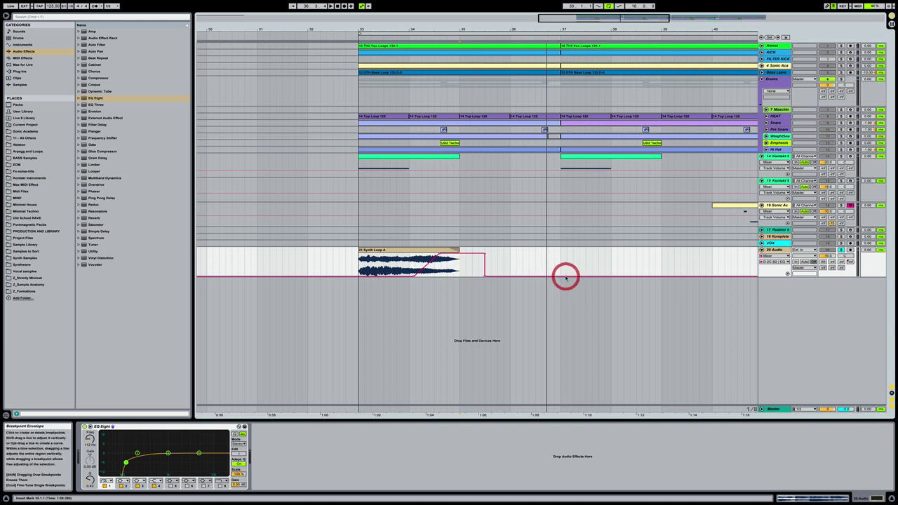
left_click(409, 253)
left_click(842, 250)
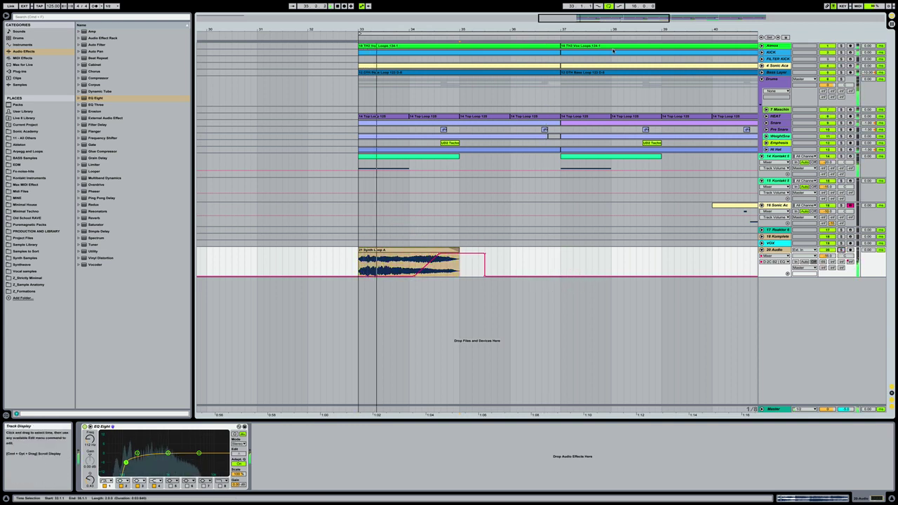
Step: Listen to the synth loop and its send automation in the full mix across the wider arrangement
left_click_drag(610, 31, 610, 25)
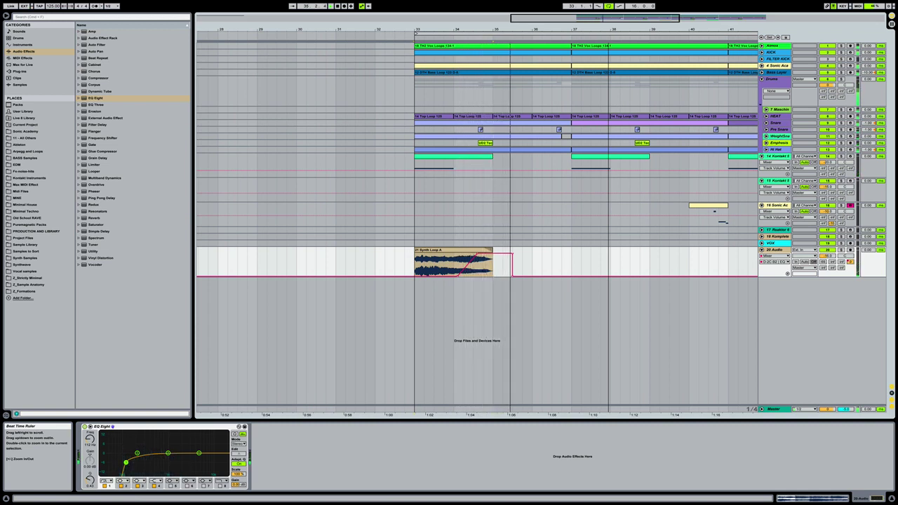
left_click_drag(610, 25, 610, 23)
left_click(536, 254)
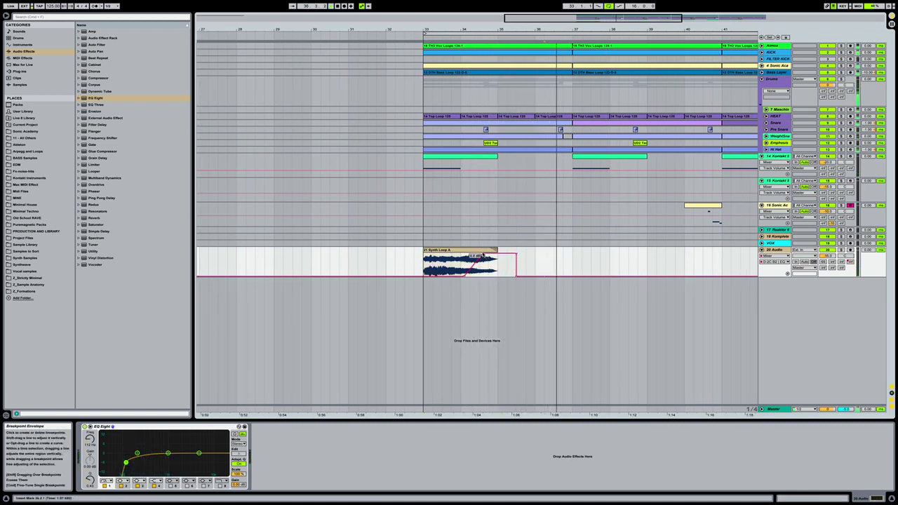
left_click(475, 250)
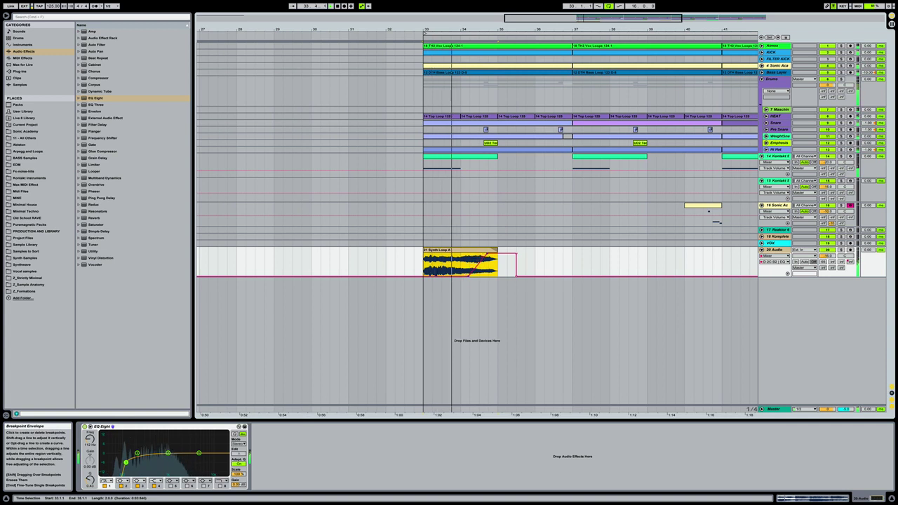
left_click(551, 259)
left_click_drag(569, 28, 436, 23)
scroll(510, 260, "left", 1)
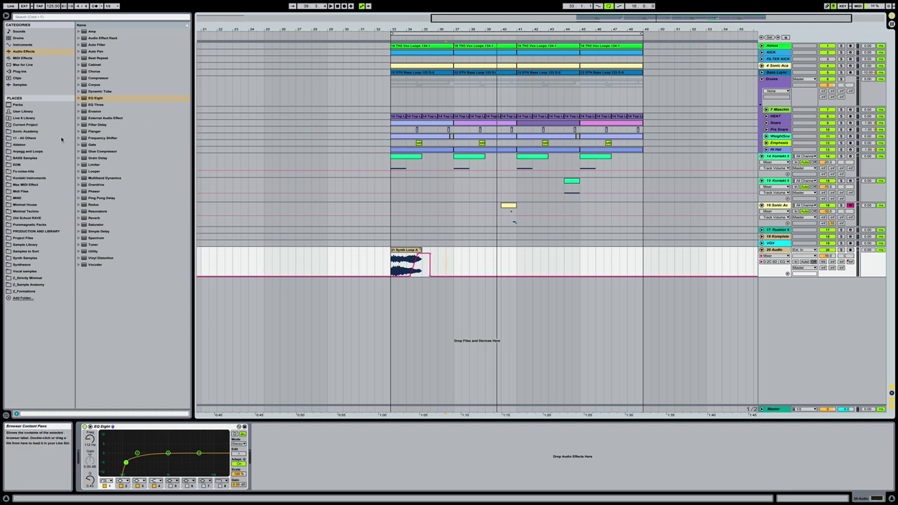
Step: Return to the Sonic Academy sample folder and collapse the open Audentity - Dark Techno folders
left_click(36, 131)
left_click(153, 251)
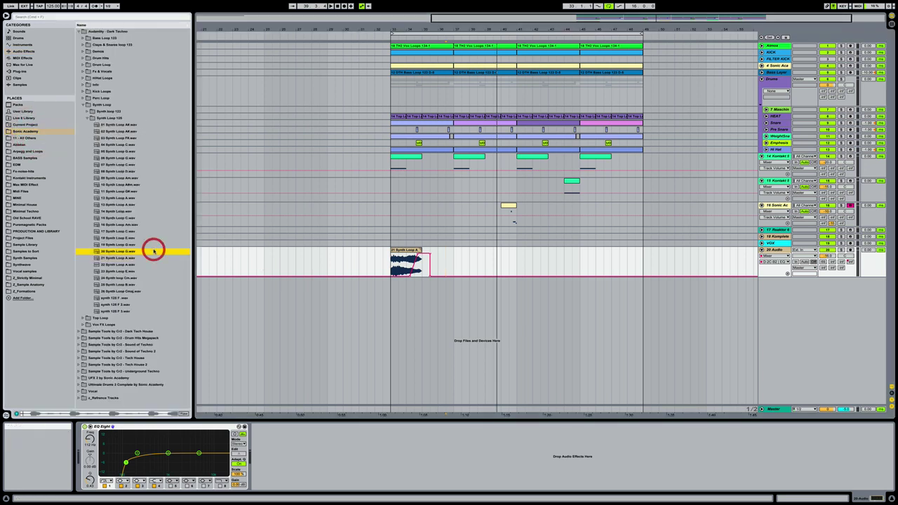
key("Left")
key("Left")
key("Left")
key("Left")
key("Left")
key("Left")
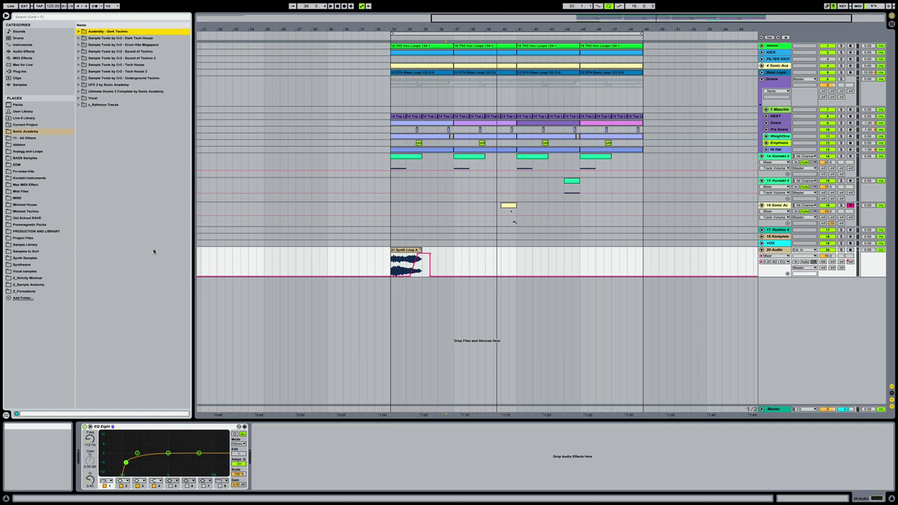
Step: Open the UFX 2 - Big Reverb Hits folder inside UFX 2 by Sonic Academy and preview its first sample
key("Down")
key("Down")
key("Down")
key("Down")
key("Down")
key("Down")
key("Down")
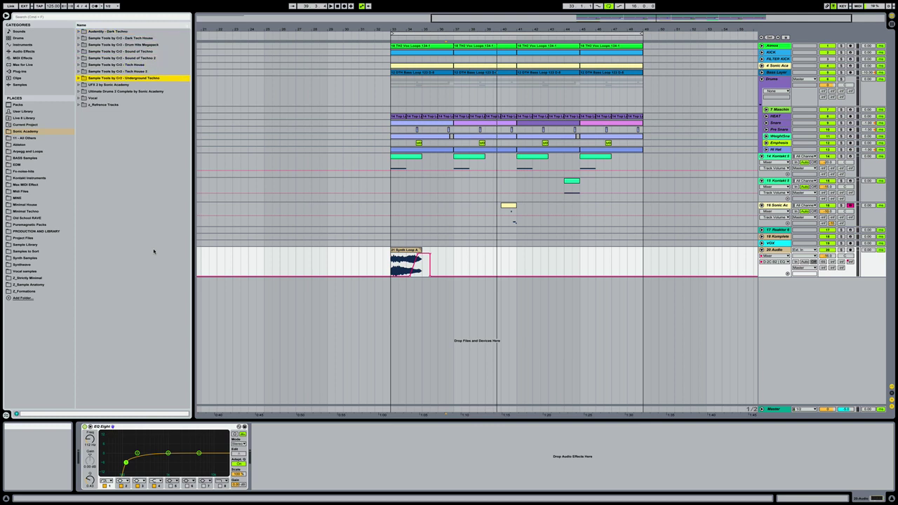
key("Down")
key("Right")
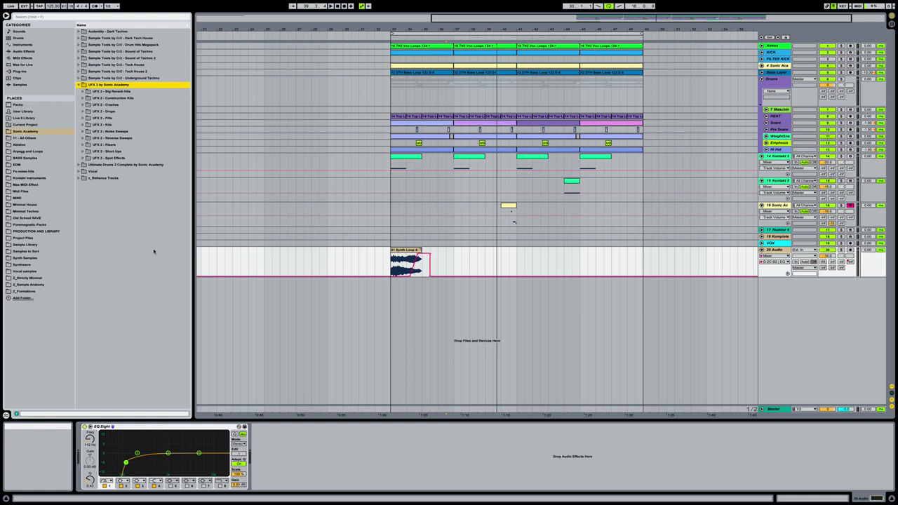
key("Down")
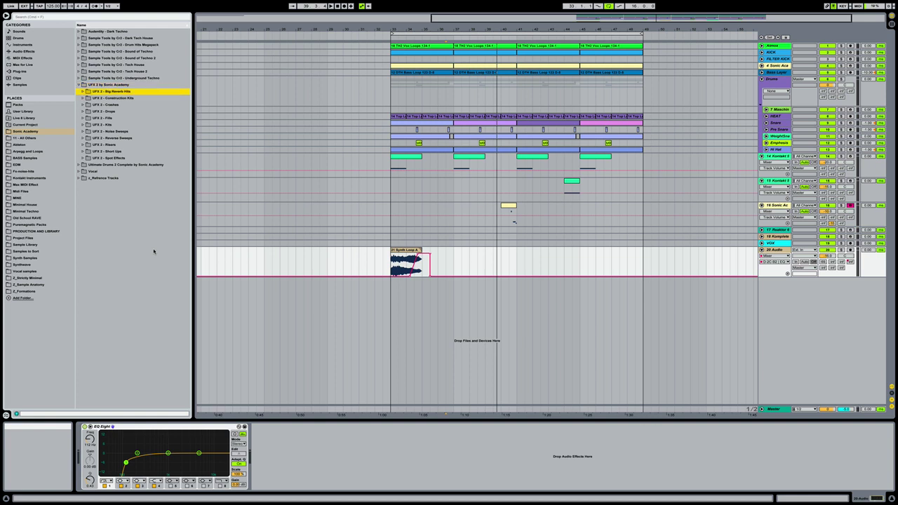
key("Right")
key("Down")
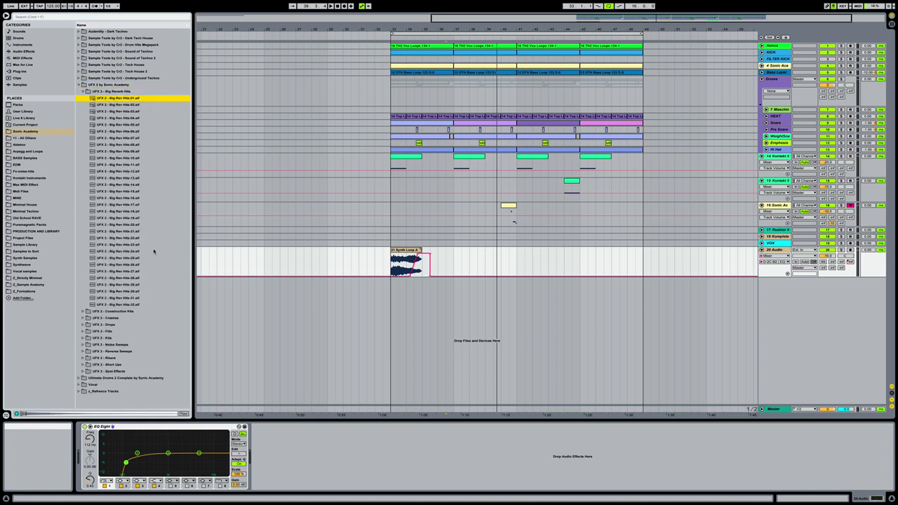
Step: Audition Big Rev Hits 02 to 06 and place UFX 2 - Big Rev Hits-05 on a new audio track at bar 33
key("Down")
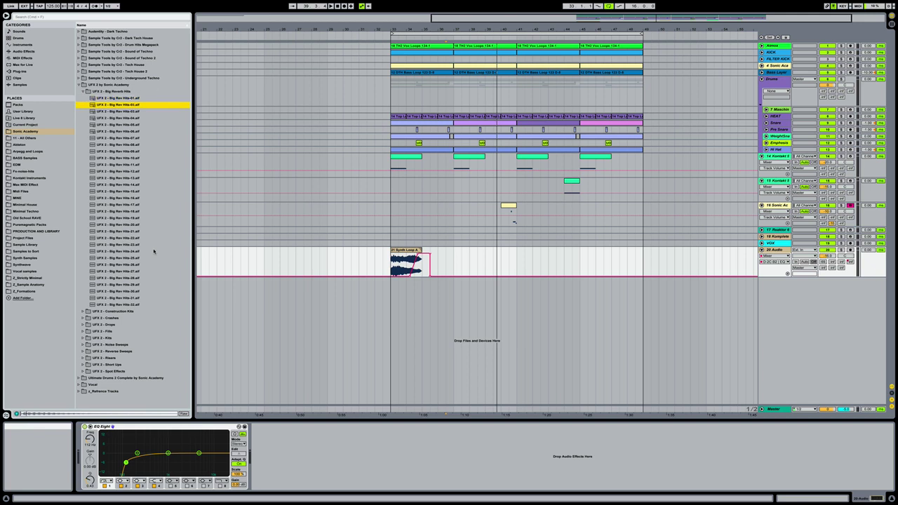
key("Down")
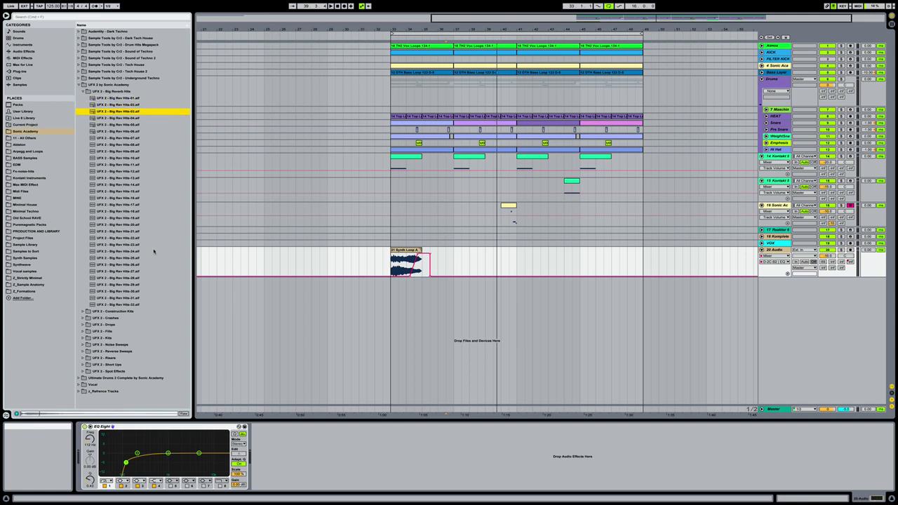
key("Down")
key("Down")
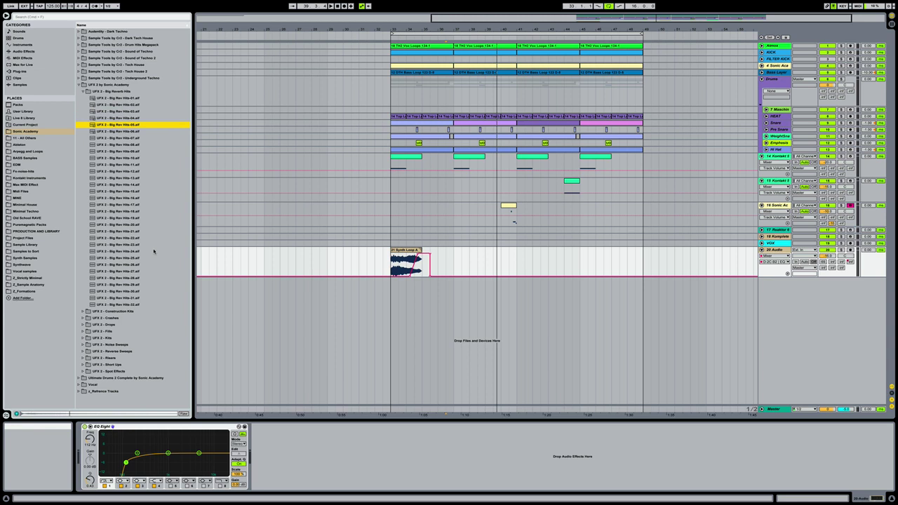
left_click(141, 132)
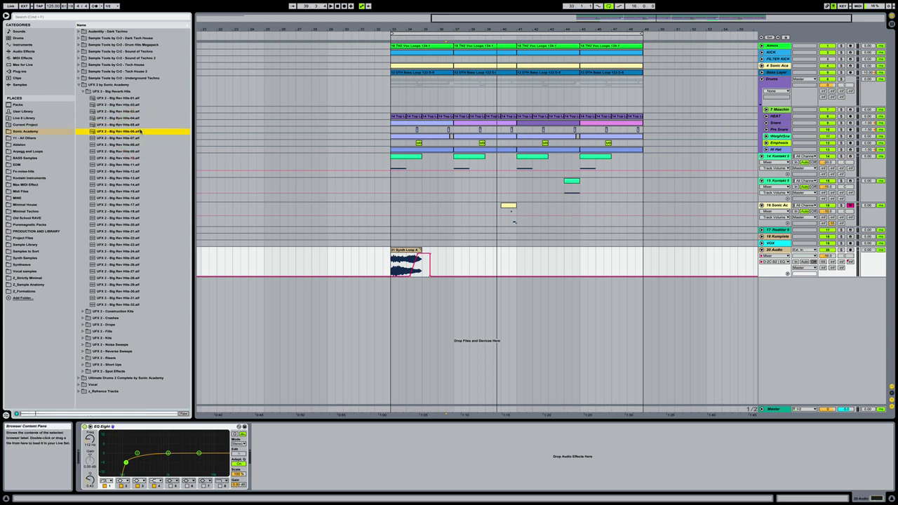
left_click(141, 125)
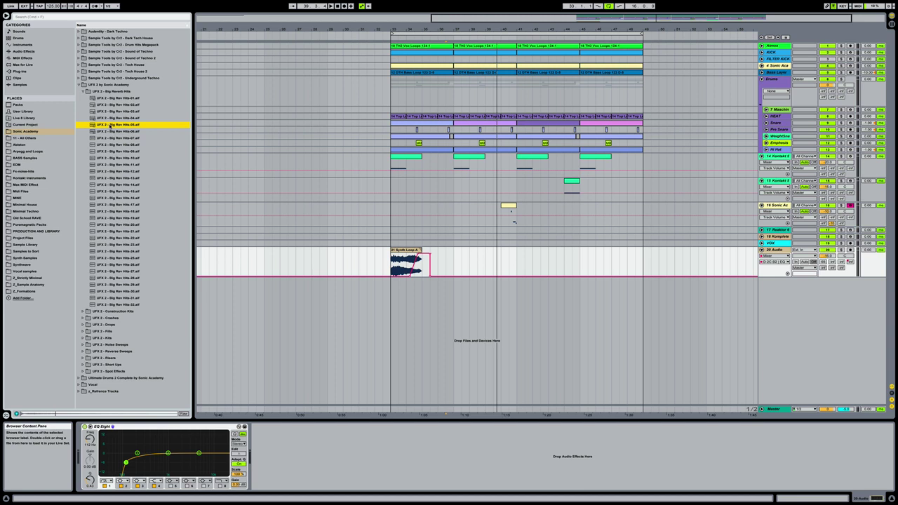
left_click_drag(113, 127, 388, 330)
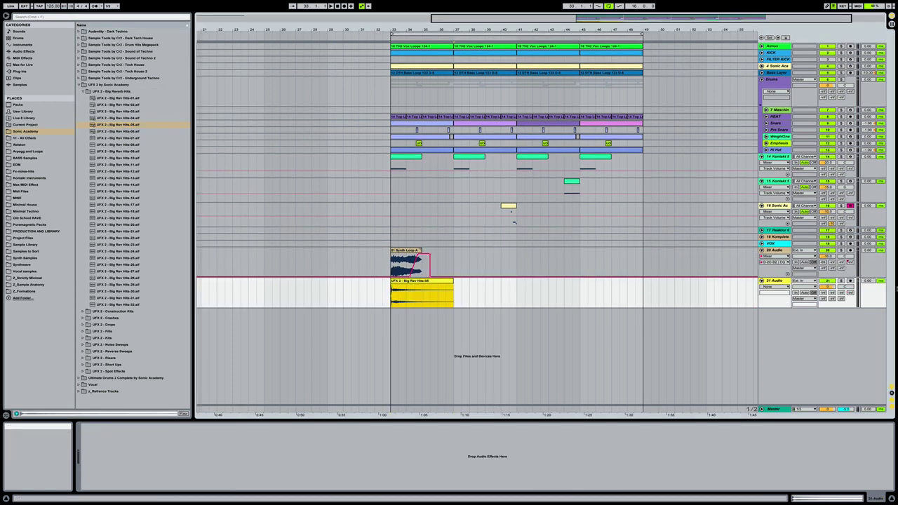
Step: Solo the reverb hit track together with the synth loop track and lower the hit's volume to balance them during playback
left_click(841, 281)
left_click_drag(828, 286, 828, 296)
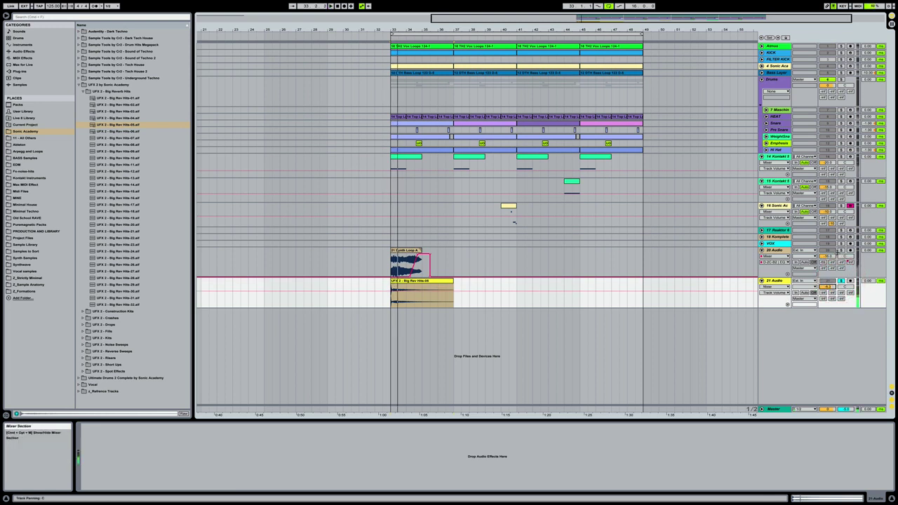
key("space")
left_click(840, 250, "super")
key("space")
left_click_drag(828, 286, 828, 294)
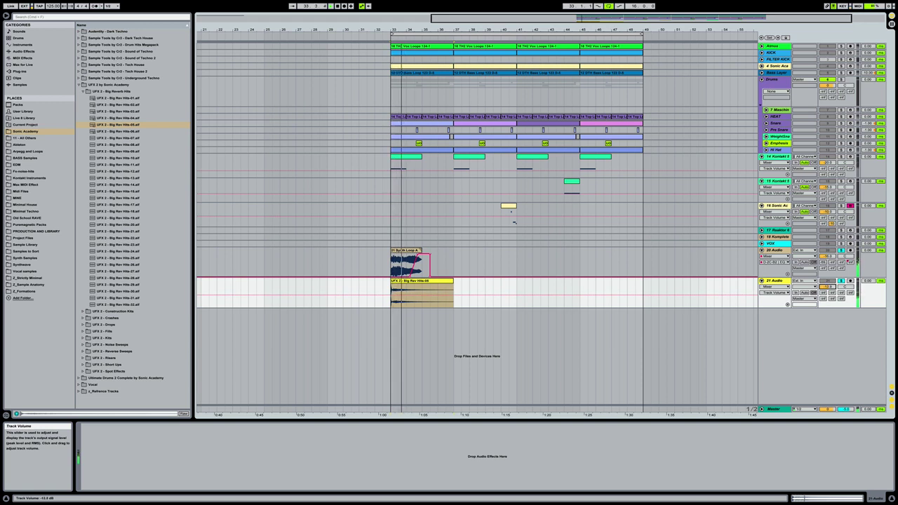
key("space")
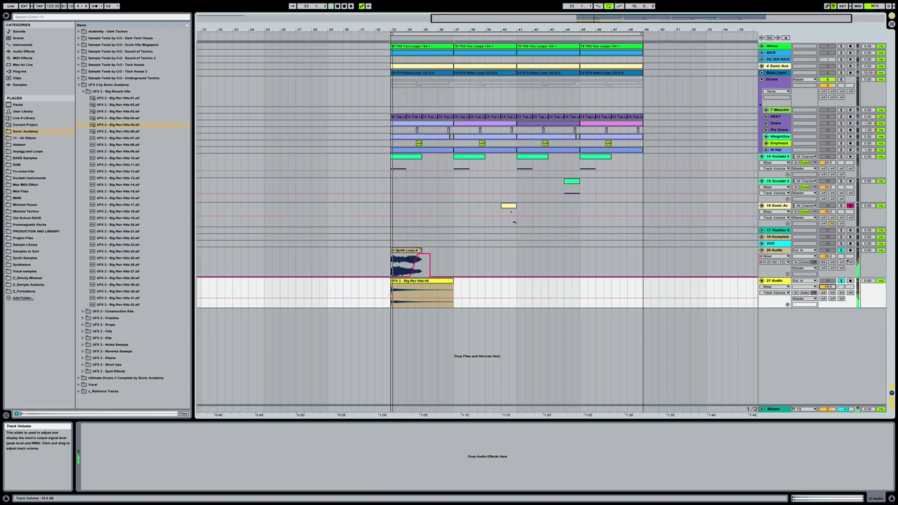
left_click_drag(828, 286, 828, 291)
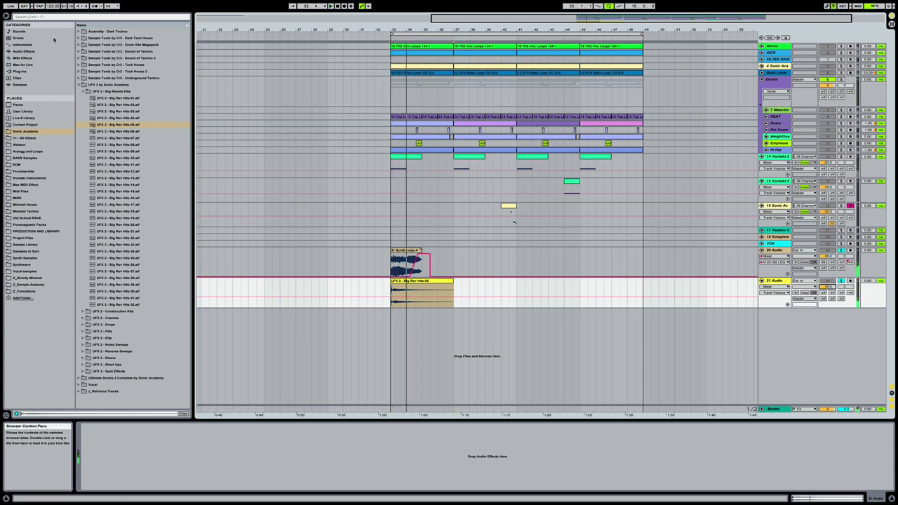
Step: Add an EQ Eight to the reverb hit track and roll off its lows with band 1 as a low cut at about 570 Hz
left_click(23, 52)
left_click(96, 97)
double_click(96, 98)
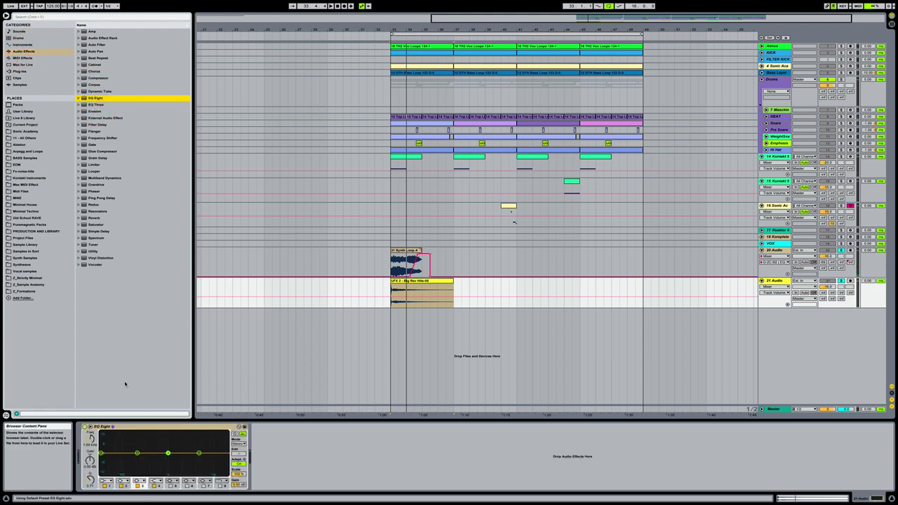
left_click(101, 481)
left_click_drag(91, 442, 92, 413)
key("space")
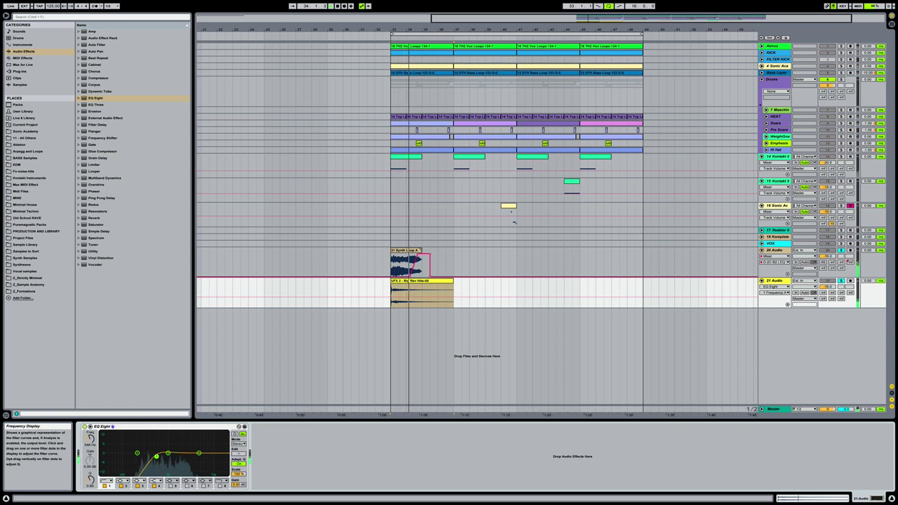
key("space")
key("space")
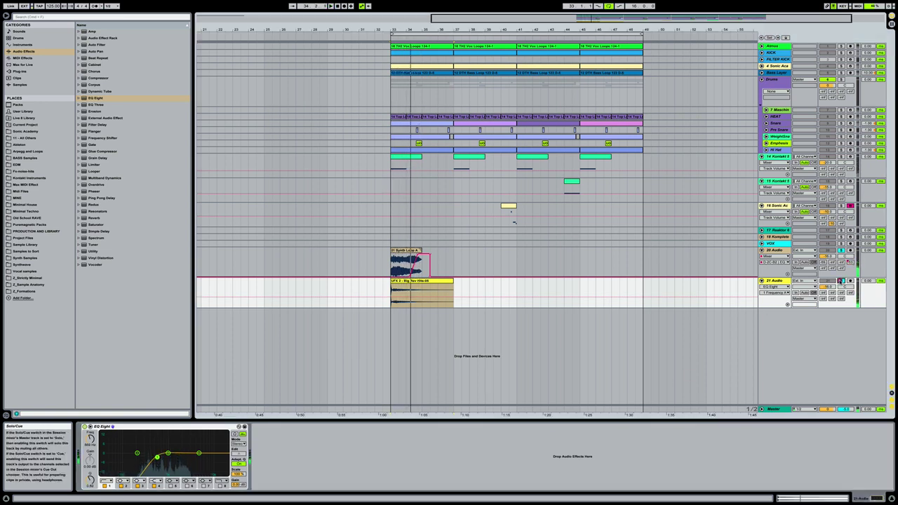
Step: Unsolo the reverb hit and synth loop tracks and check the hit's level in the full mix
left_click(840, 281)
left_click(389, 233)
key("space")
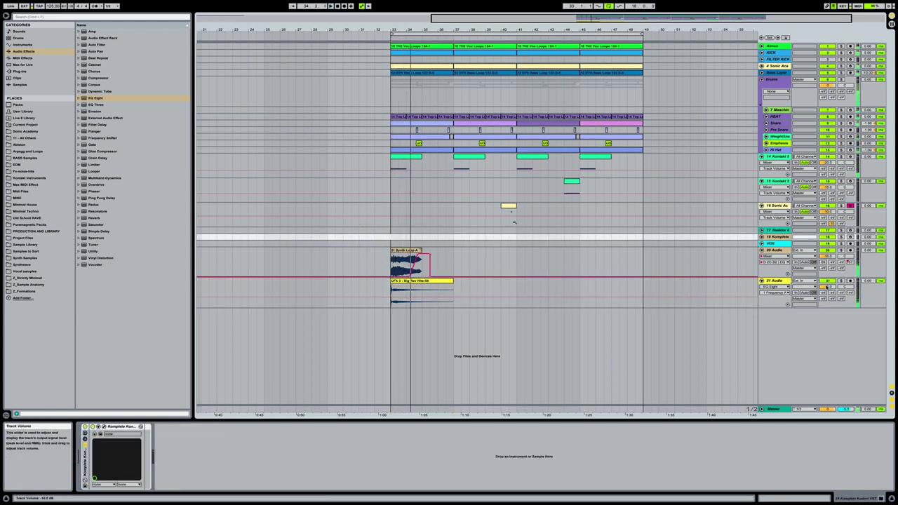
key("space")
key("space")
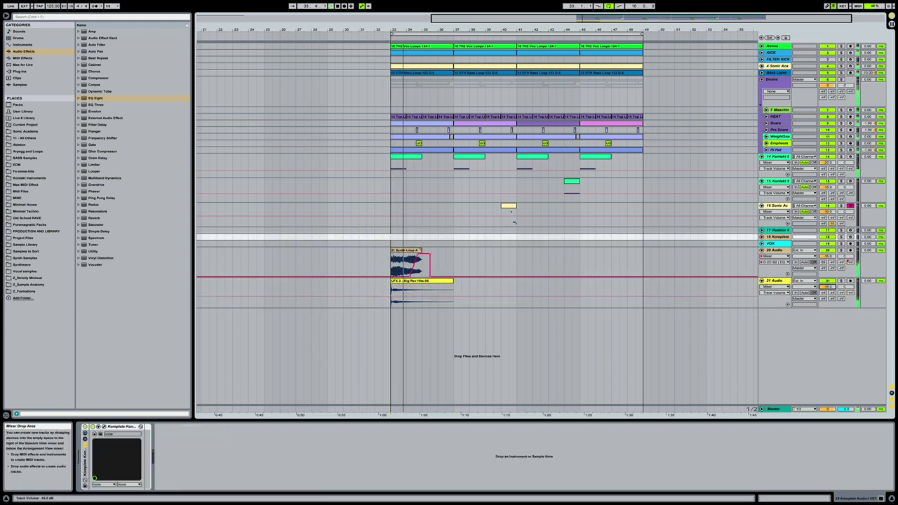
key("space")
key("space")
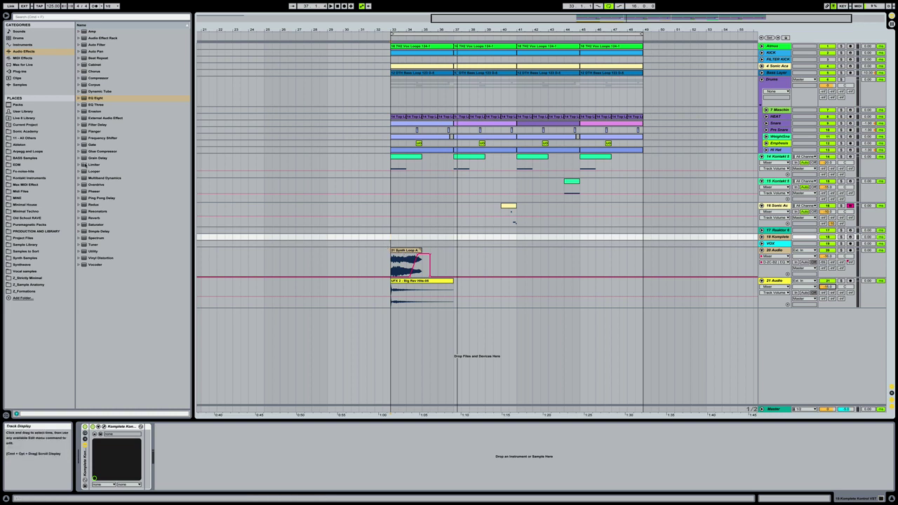
Step: Return to the Sonic Academy samples, collapse the UFX 2 folder, and expand Sample Tools by Cr2 - Underground Techno
left_click(36, 131)
left_click(176, 124)
left_click(176, 124)
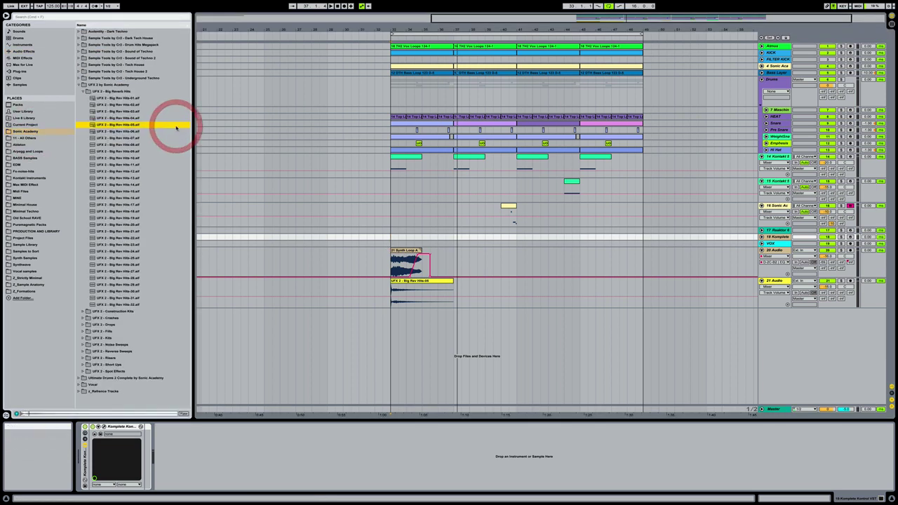
key("Left")
key("Up")
key("Right")
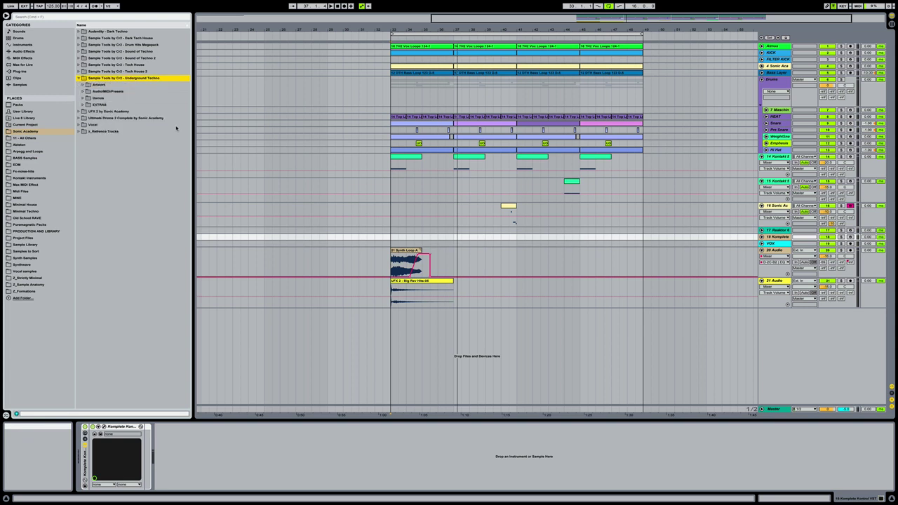
Step: Open the Synth Loops folder within the Underground Techno pack's Audio/MIDI/Presets folder
key("Down")
key("Down")
key("Right")
key("Down")
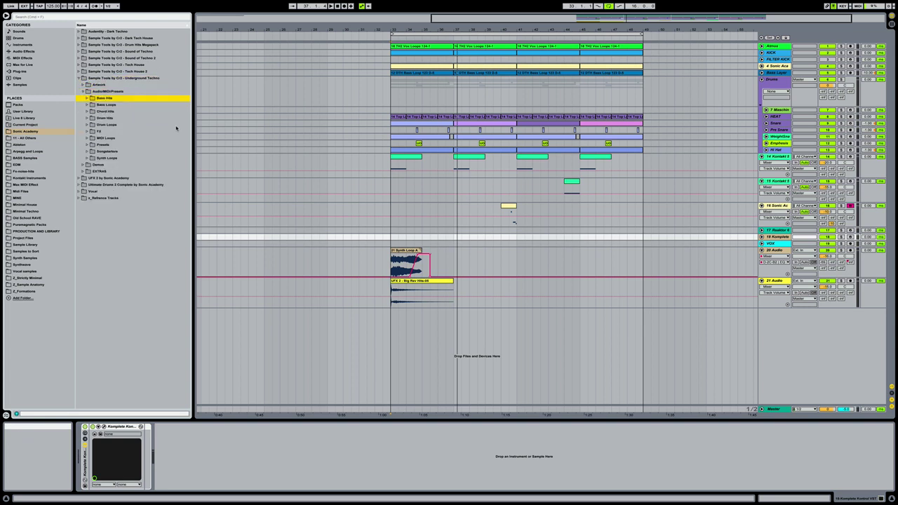
key("Down")
key("Down")
key("Down")
key("Down")
key("Down")
key("Down")
key("Down")
key("Down")
key("Down")
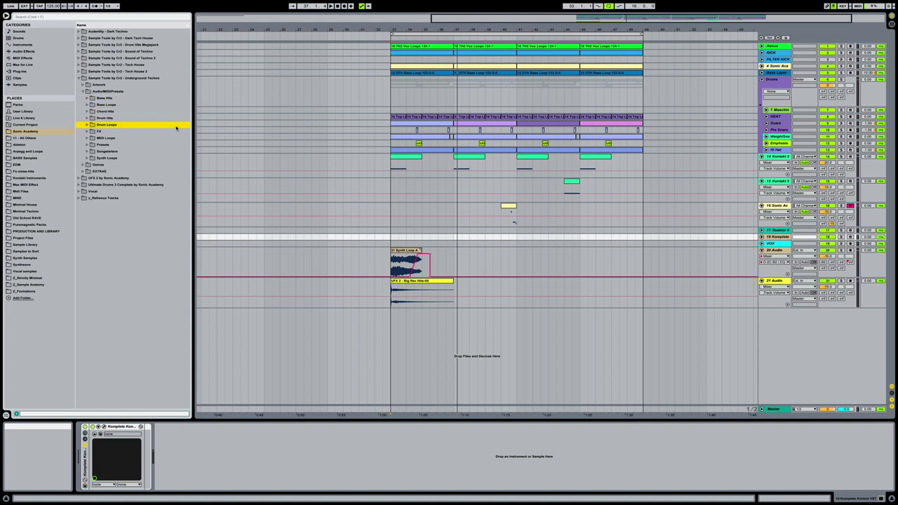
key("Right")
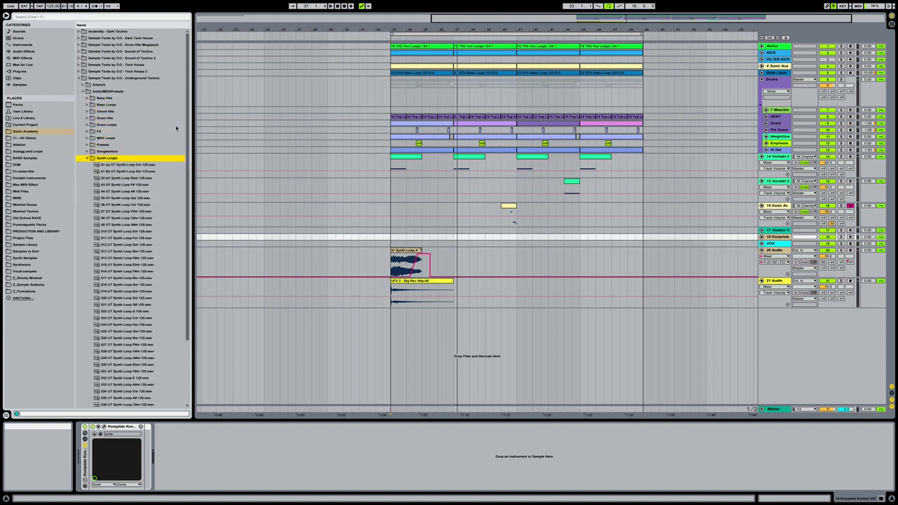
Step: Audition the Underground Techno synth loops, from the first loop through 022 UT Synth Loop A 125.wav
scroll(176, 128, "down", 2)
left_click(174, 125)
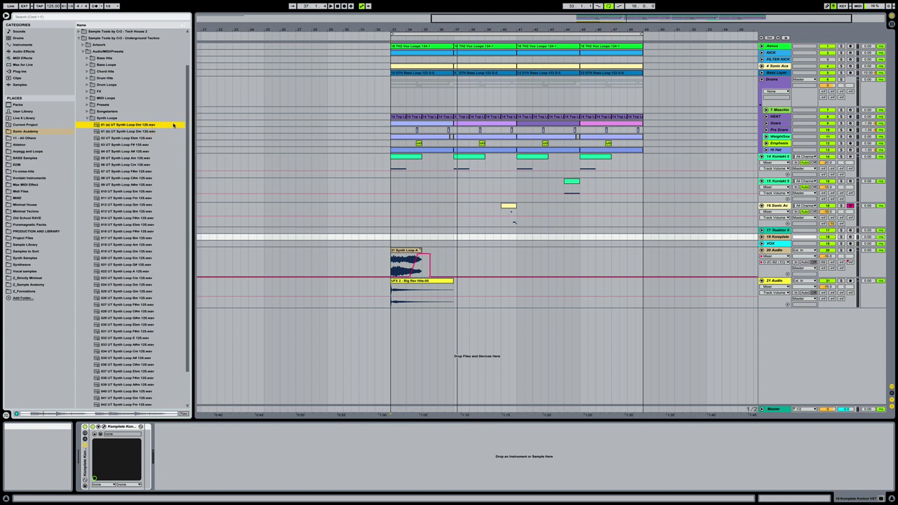
key("Down")
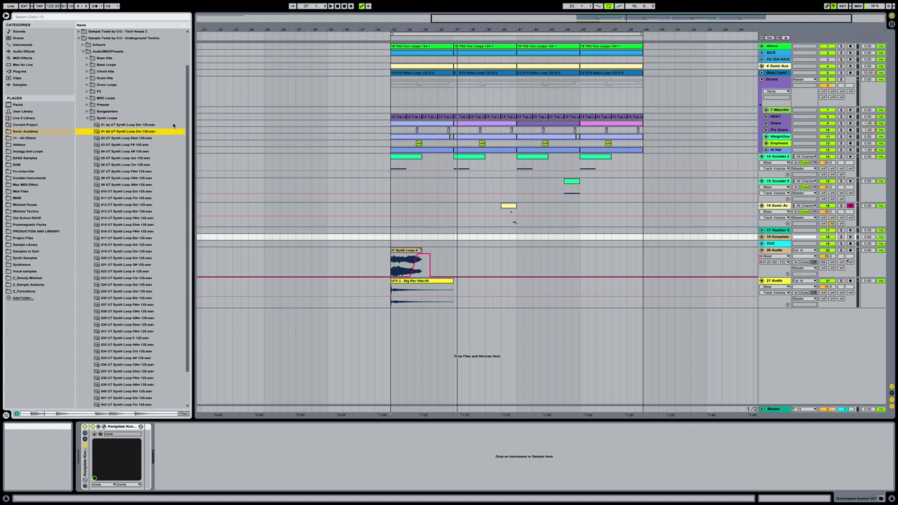
key("Down")
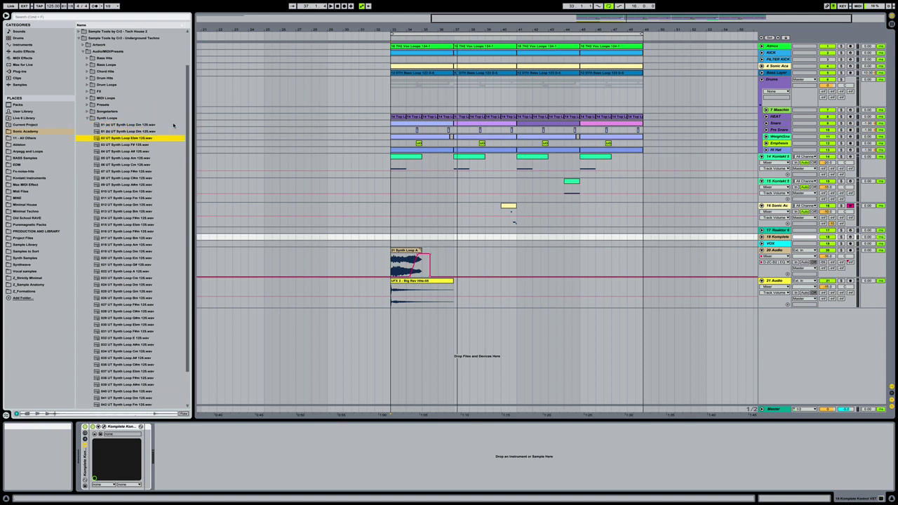
key("Down")
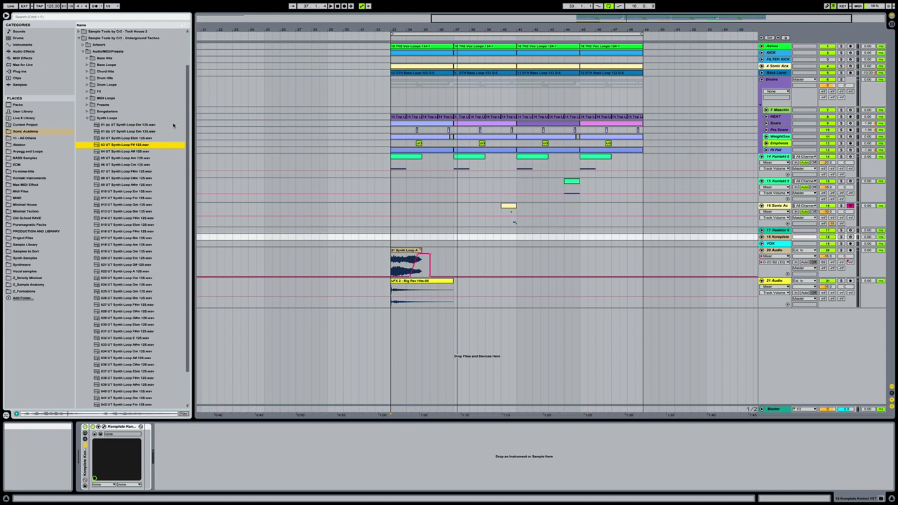
left_click(168, 158)
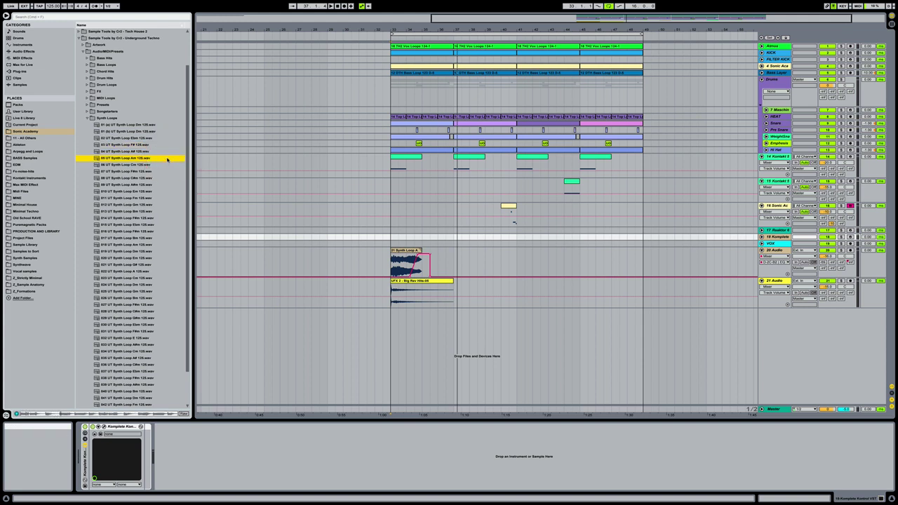
left_click(164, 172)
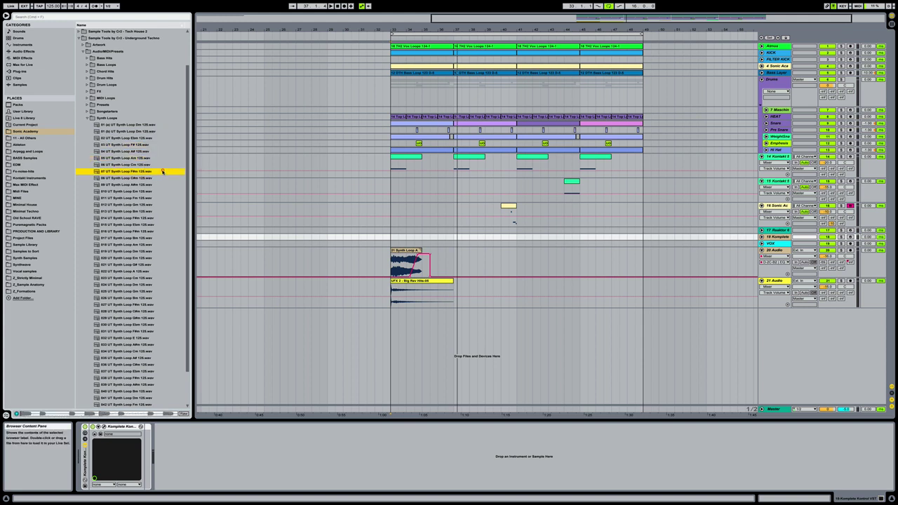
left_click(153, 198)
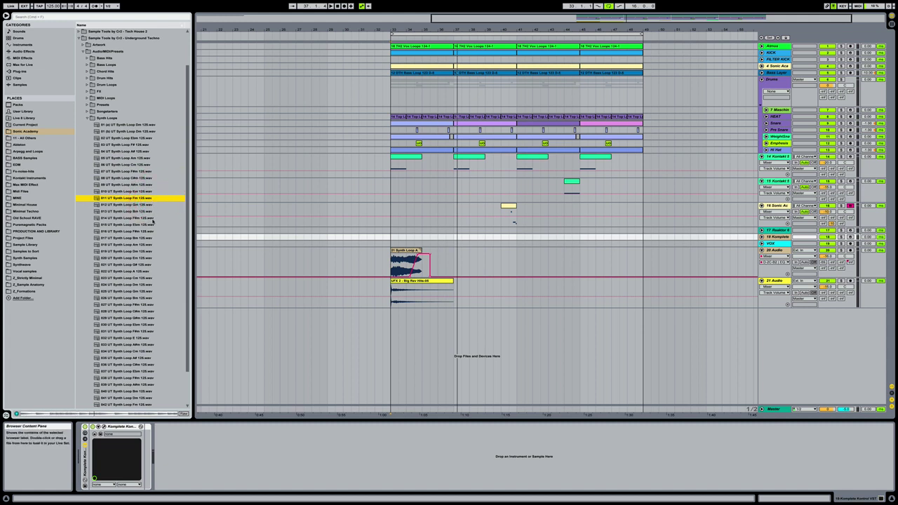
left_click(153, 218)
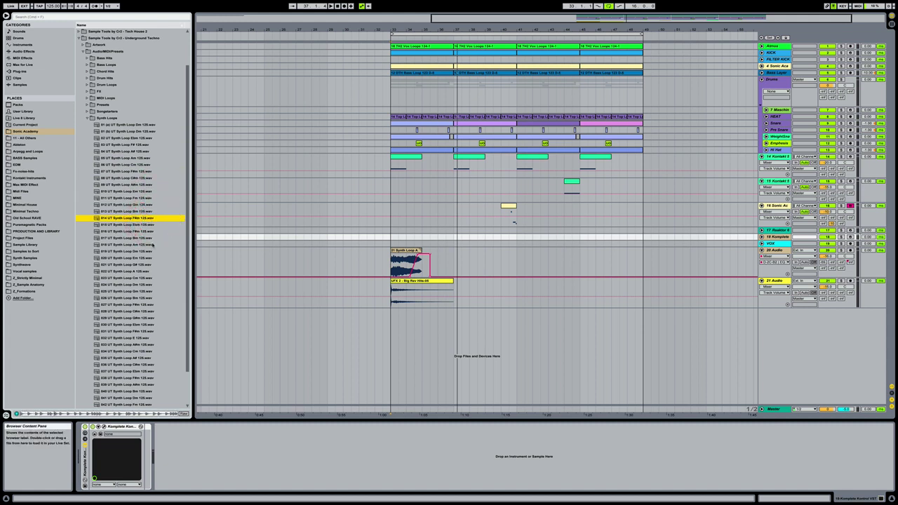
left_click(144, 264)
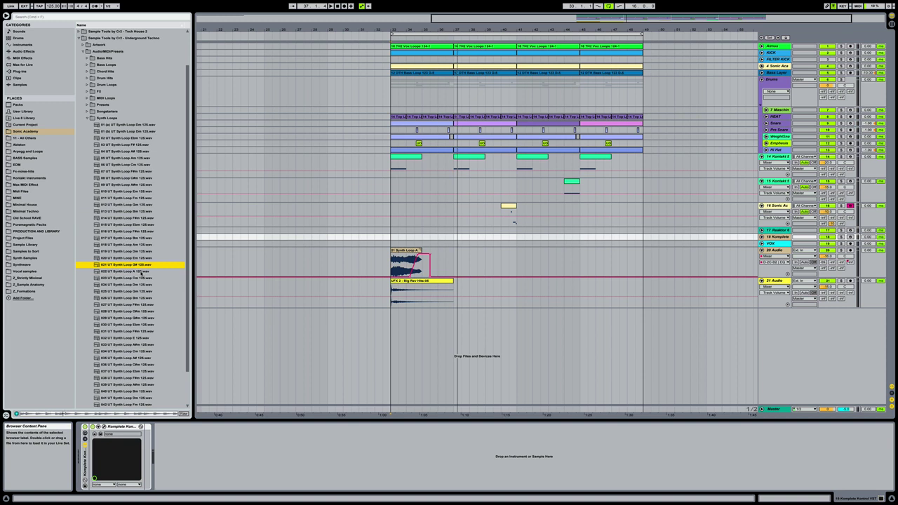
left_click(142, 272)
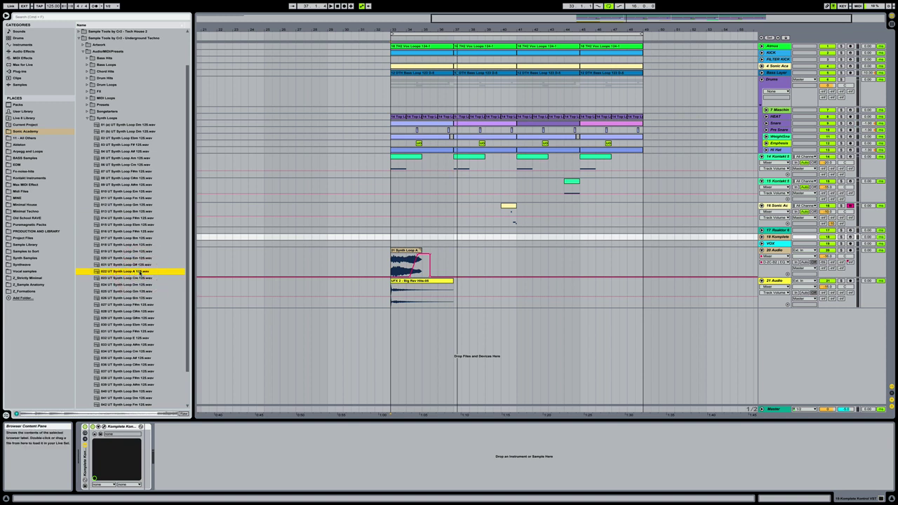
Step: Add 022 UT Synth Loop A 125 on a new audio track below the reverb hit, starting at bar 35
left_click_drag(119, 272, 437, 344)
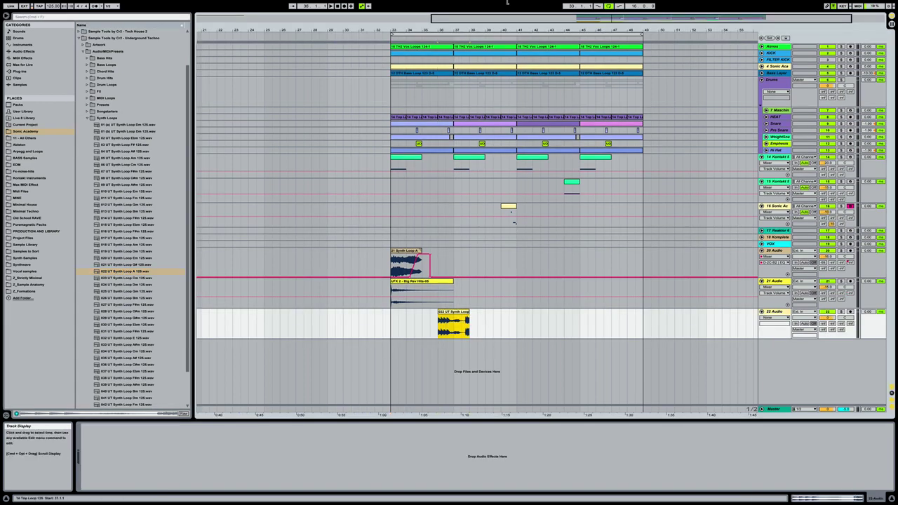
scroll(442, 323, "up", 2)
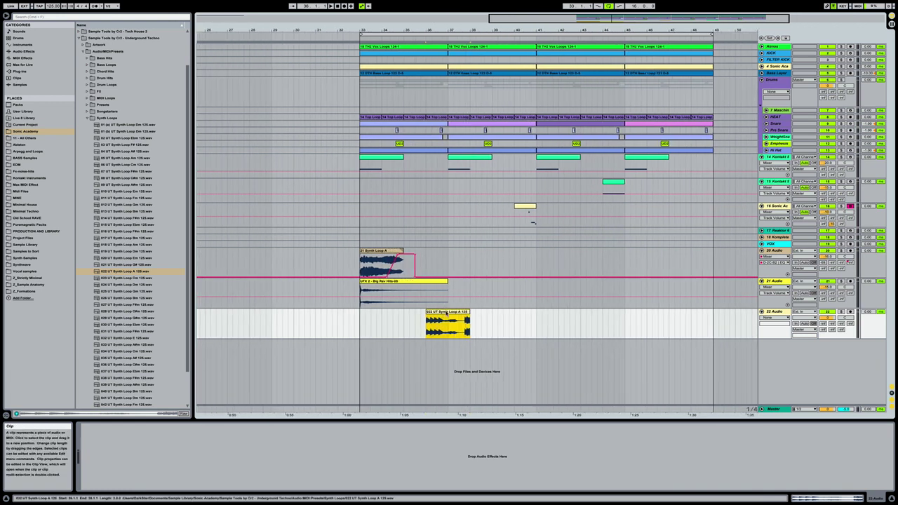
left_click_drag(443, 313, 421, 314)
Step: Play the arrangement from bar 33 and lower the volume of the new synth loop's track to fit the mix
left_click(359, 315)
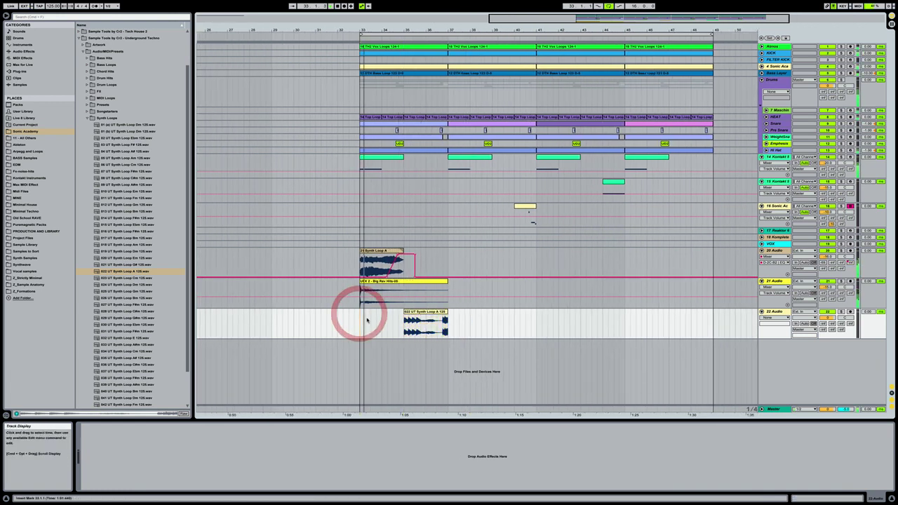
key("space")
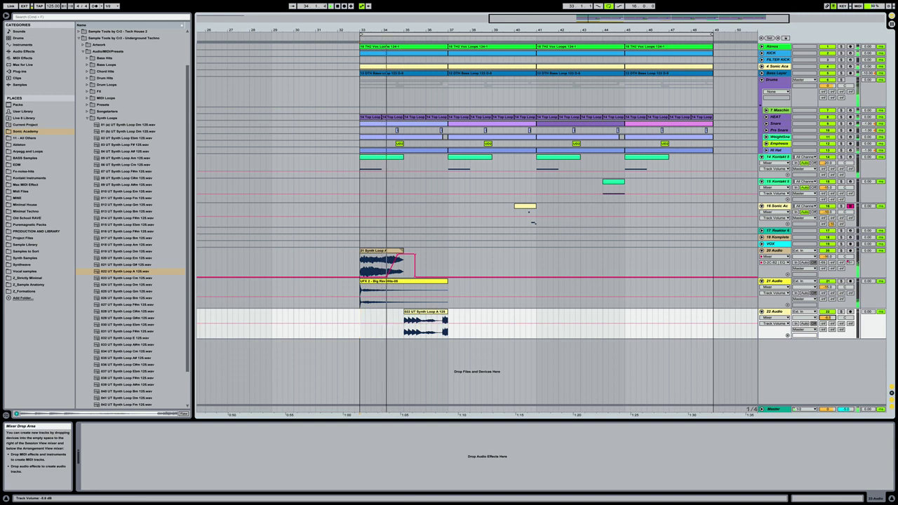
left_click_drag(827, 316, 826, 327)
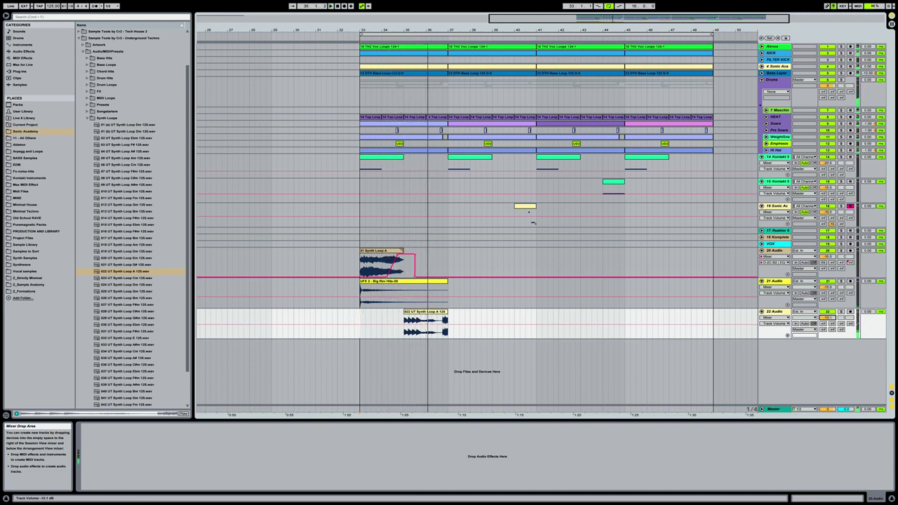
left_click_drag(826, 327, 826, 323)
key("space")
key("space")
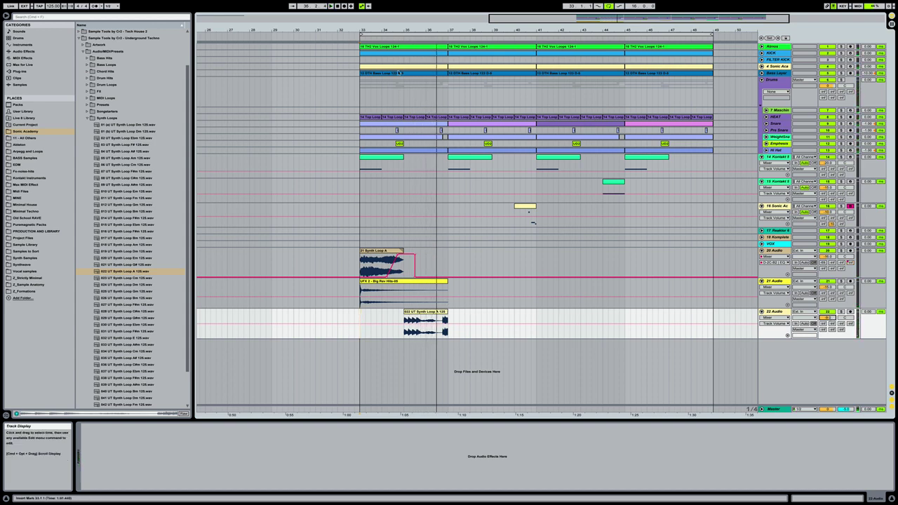
Step: Trim the end of the 022 UT Synth Loop A 125 clip back to 36.2.4
left_click_drag(404, 30, 404, 77)
left_click_drag(574, 314, 527, 314)
left_click(493, 308)
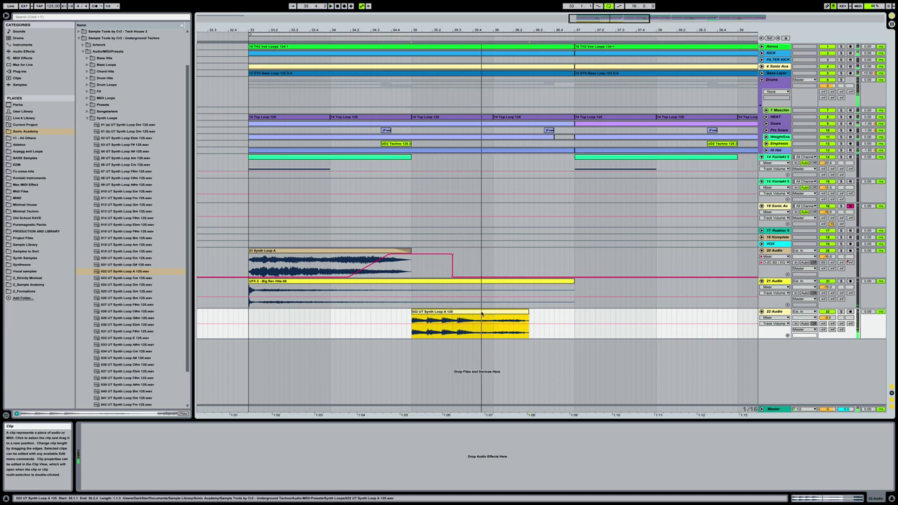
Step: Transpose the 022 UT Synth Loop A 125 clip to -7 semitones in its sample settings
double_click(458, 313)
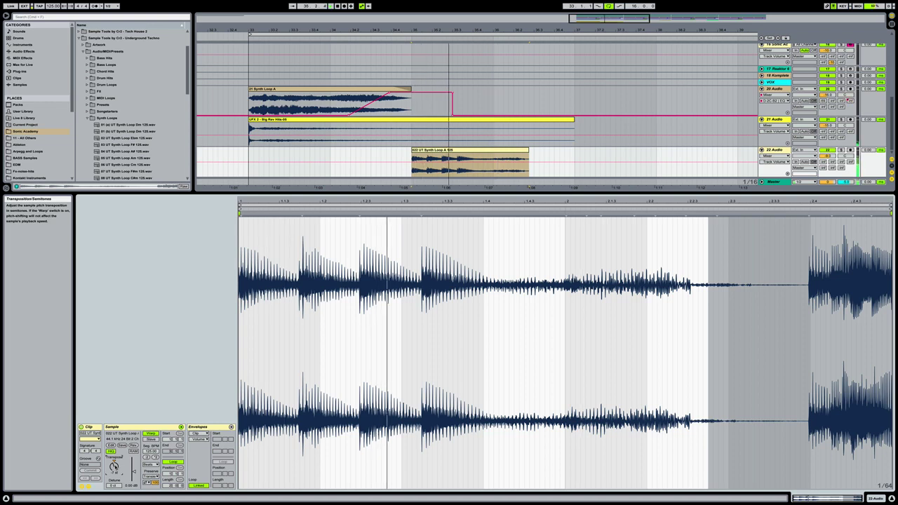
left_click(535, 152)
left_click(505, 151)
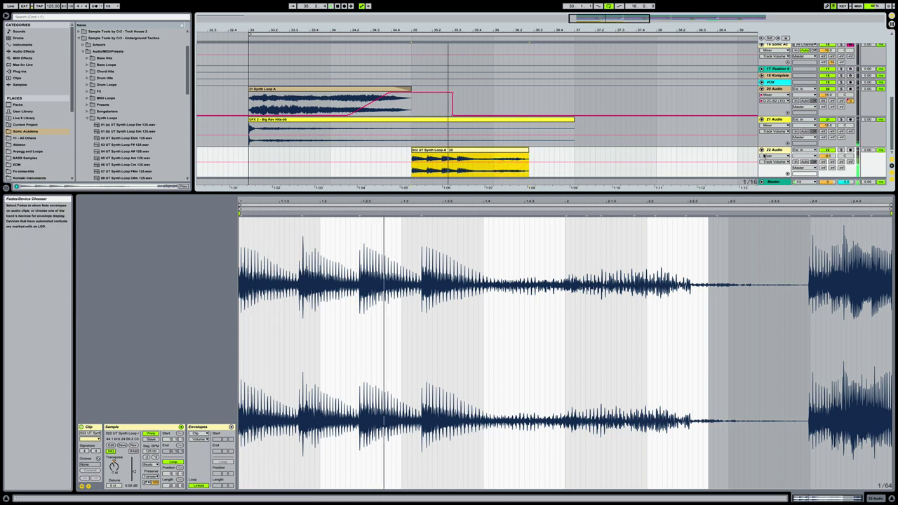
Step: Shorten the 022 synth loop clip to end at 35.3.2 and add a short fade-out at its end
left_click_drag(528, 153, 457, 152)
left_click(449, 146)
left_click(449, 149)
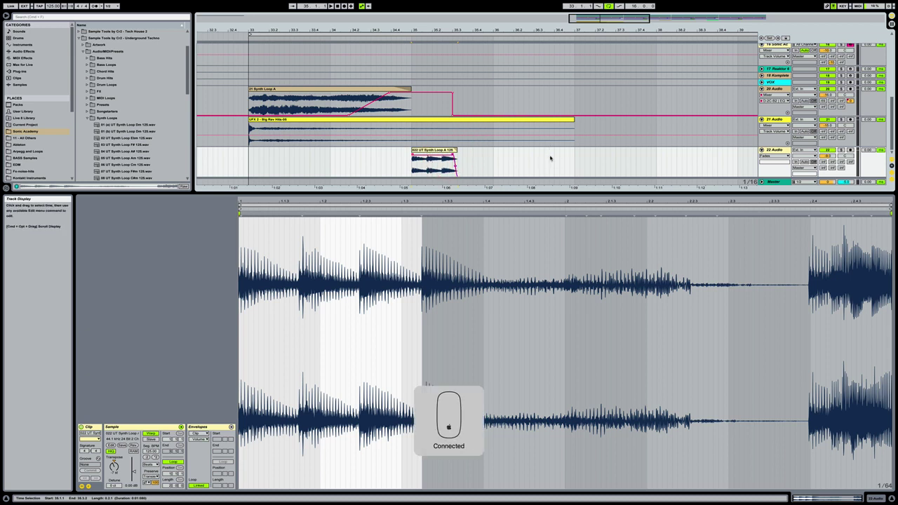
left_click(486, 160)
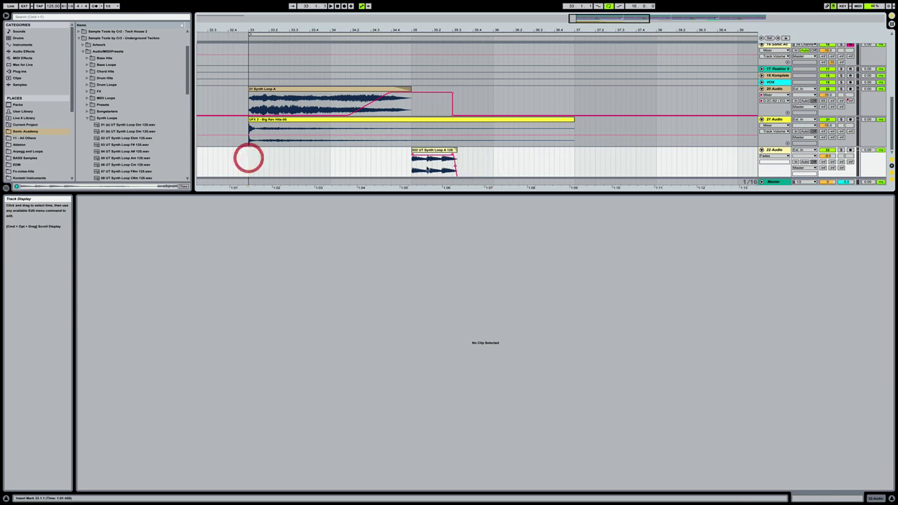
Step: Add an EQ Eight to the 022 loop's track, with band 1 as a low cut at about 118 Hz and band 2 boosted around 1.8 kHz
double_click(776, 150)
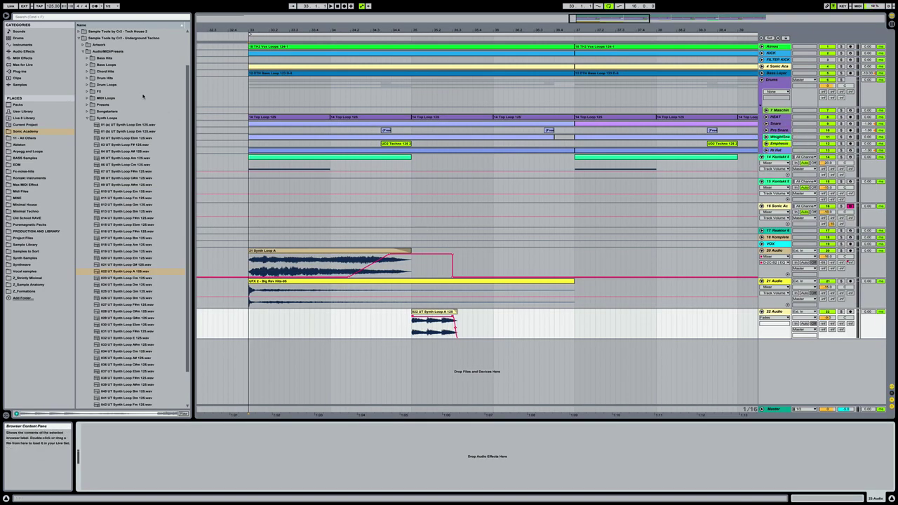
left_click(23, 52)
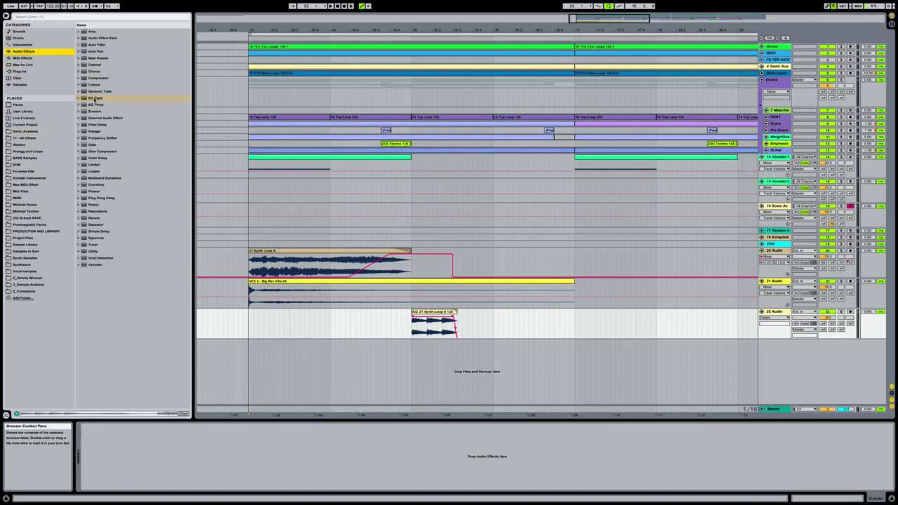
double_click(95, 98)
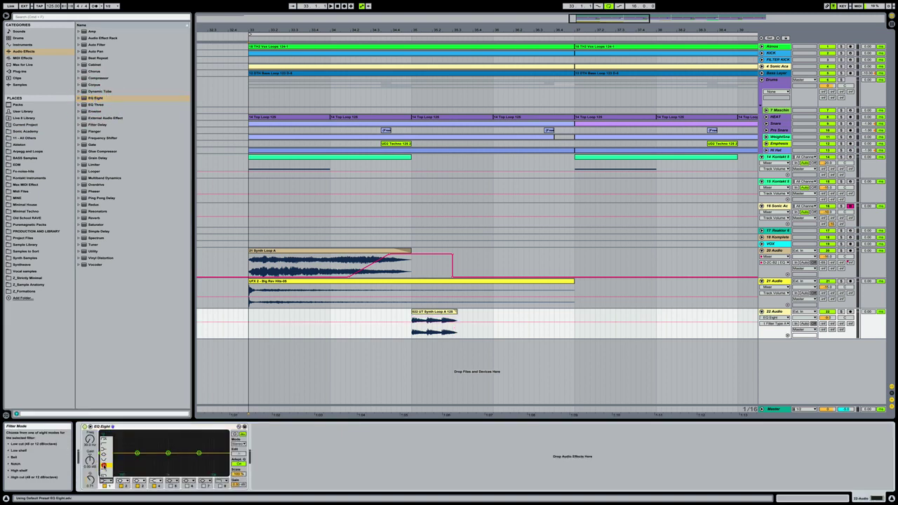
left_click(103, 465)
left_click_drag(90, 443, 90, 426)
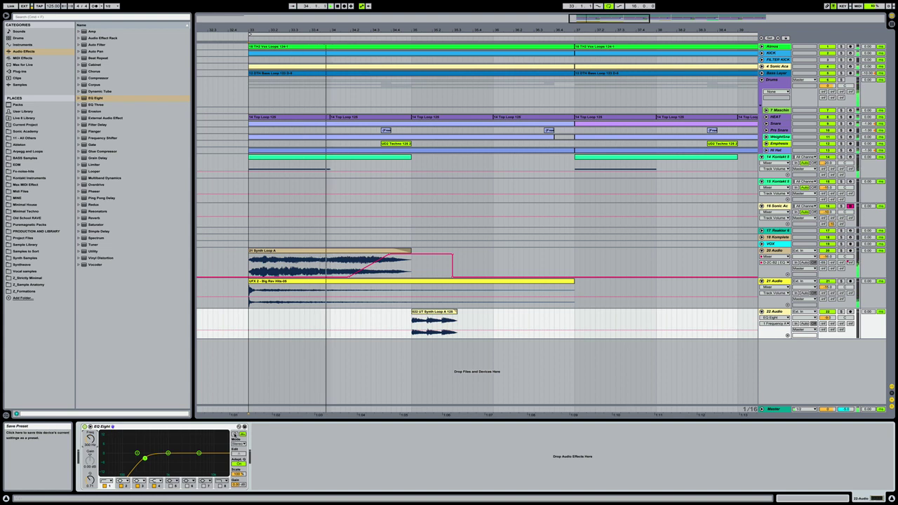
left_click_drag(144, 458, 127, 459)
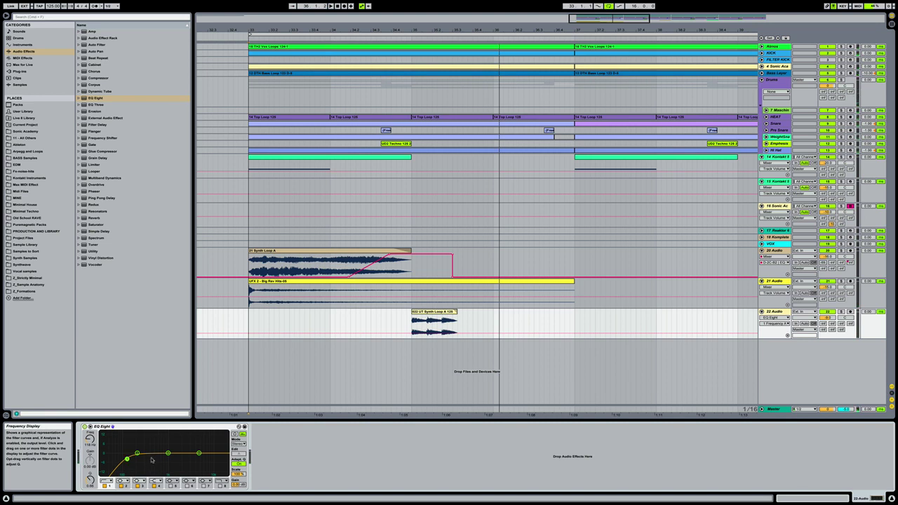
left_click_drag(136, 455, 184, 449)
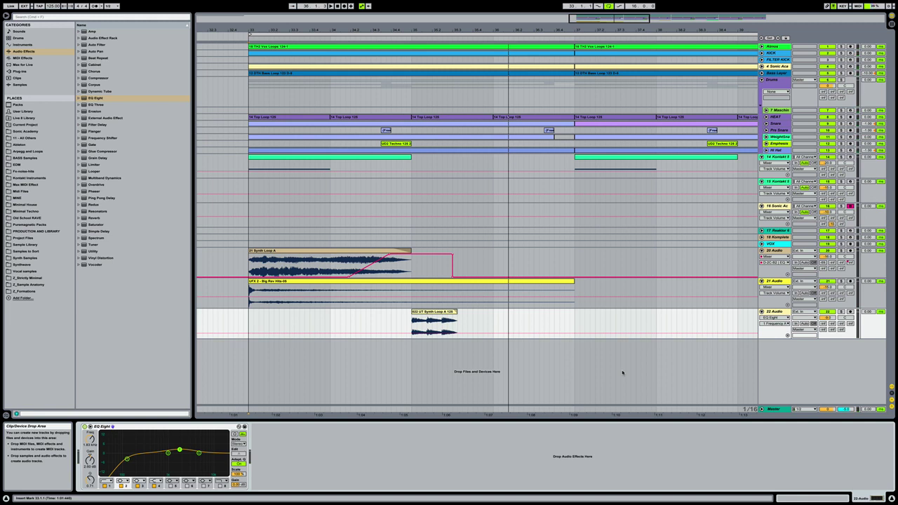
Step: Load Boost from the VST Effects plug-ins onto a new audio track and move it after the EQ Eight on the 022 loop's track
left_click(21, 71)
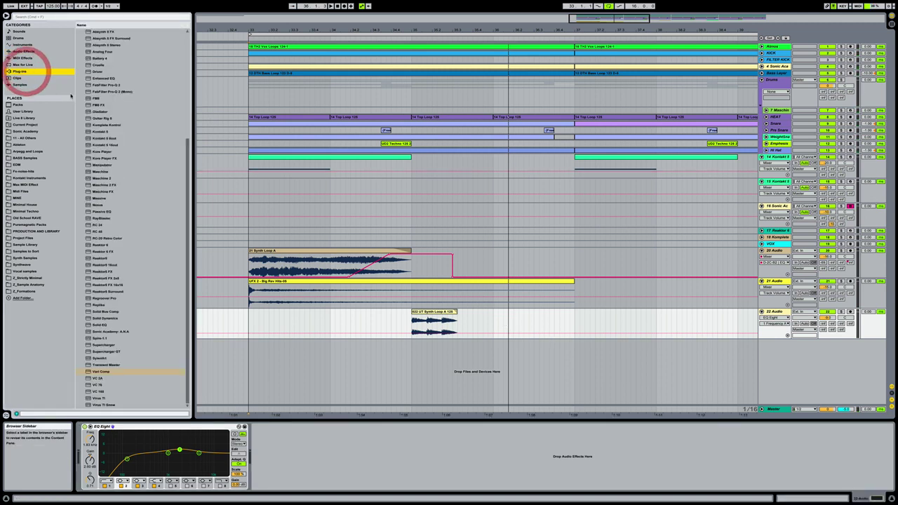
scroll(122, 132, "up", 8)
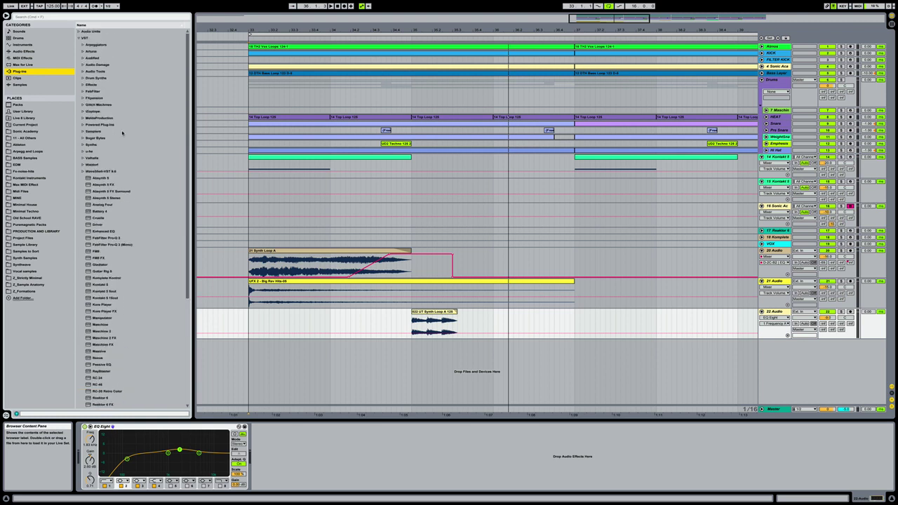
scroll(122, 133, "down", 3)
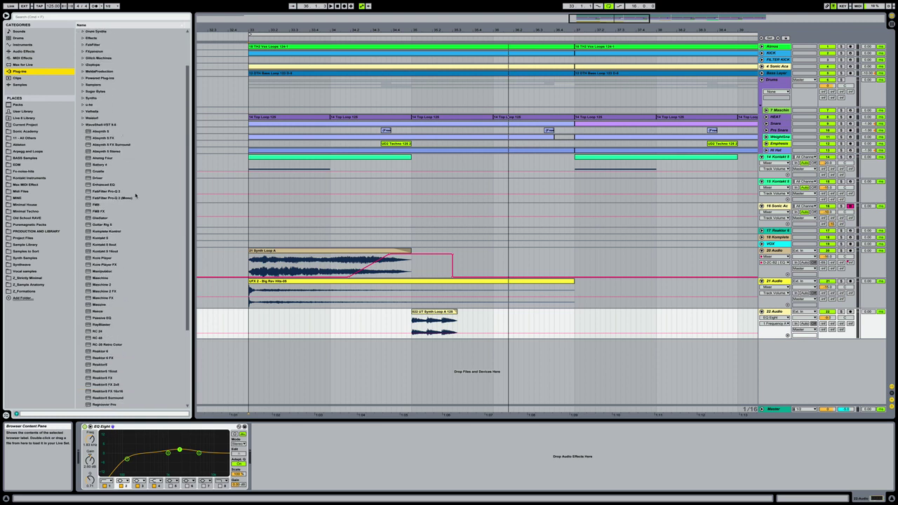
scroll(136, 196, "up", 3)
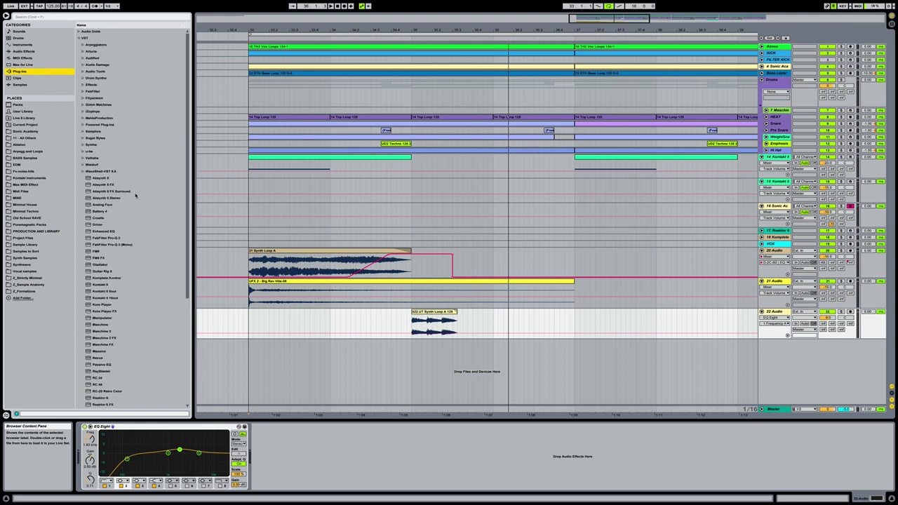
left_click(83, 85)
left_click(105, 105)
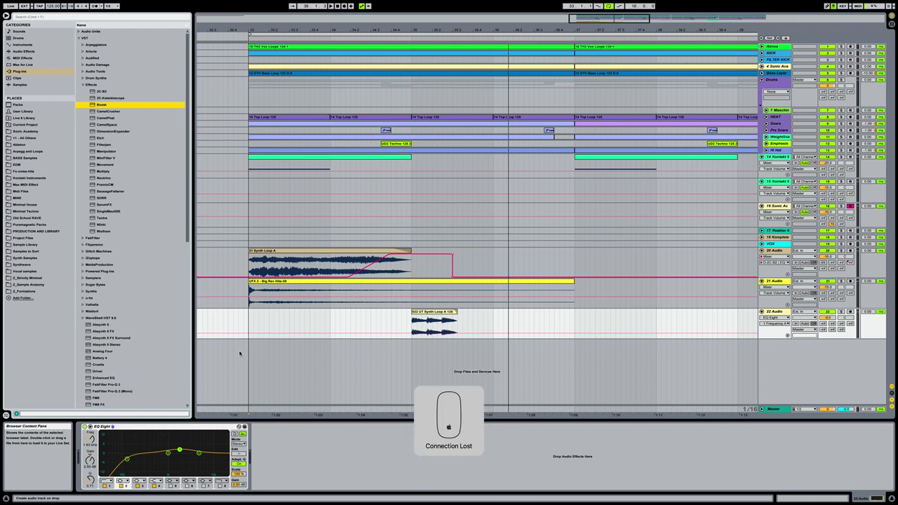
left_click_drag(239, 352, 239, 352)
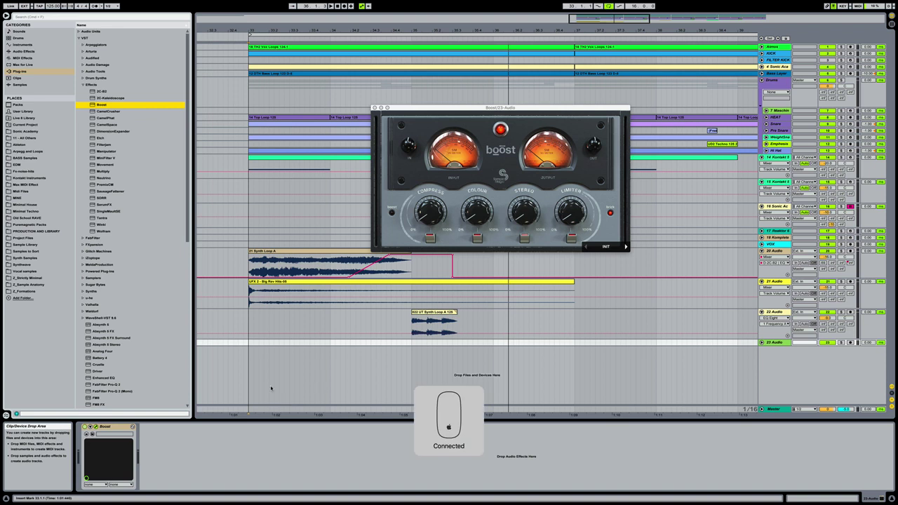
left_click(106, 426)
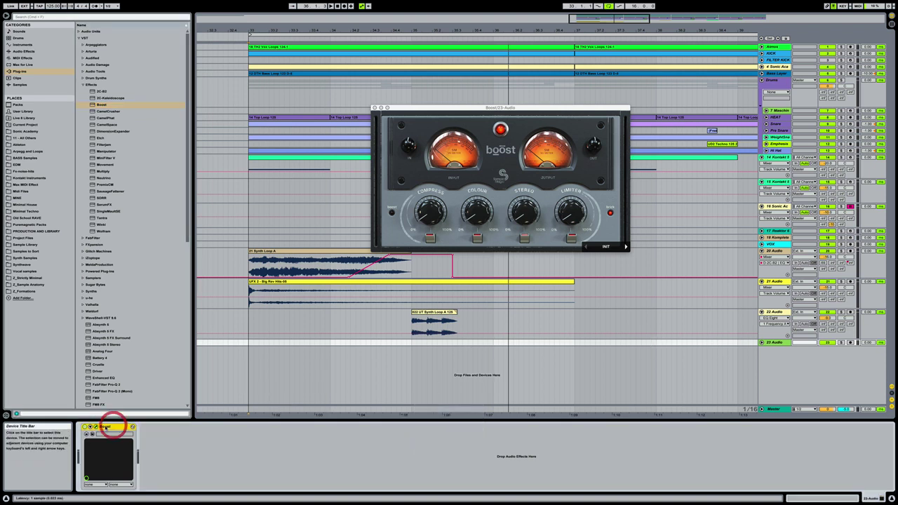
left_click(471, 322)
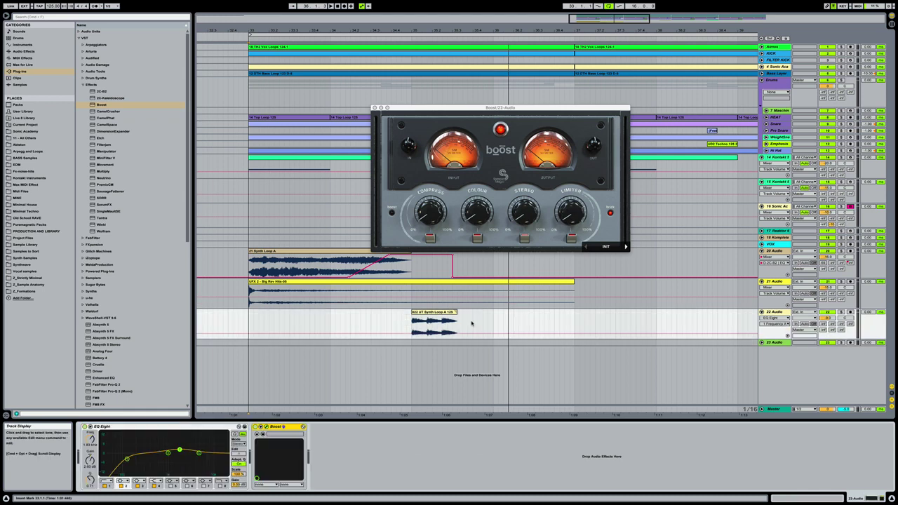
Step: Audition Boost's Light presets on the 022 loop's track during playback, settle on Tight Control and close the plug-in window
left_click(772, 312)
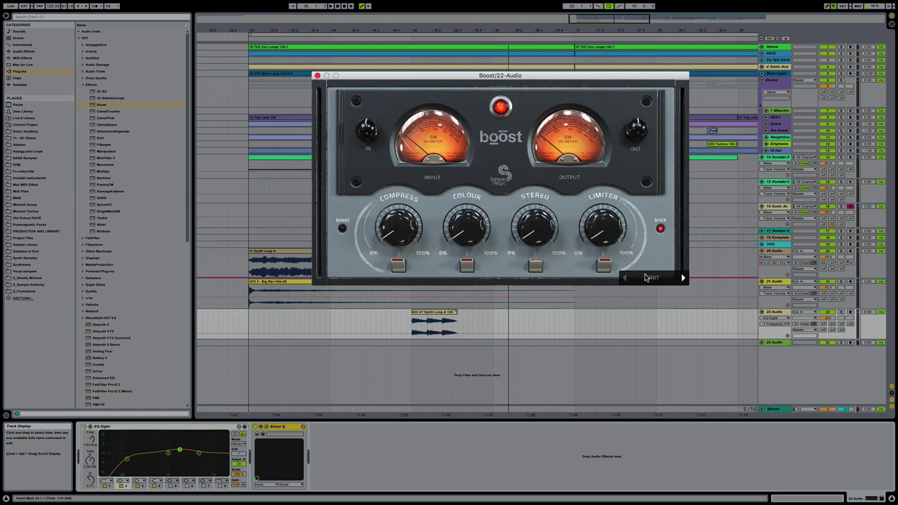
left_click(645, 279)
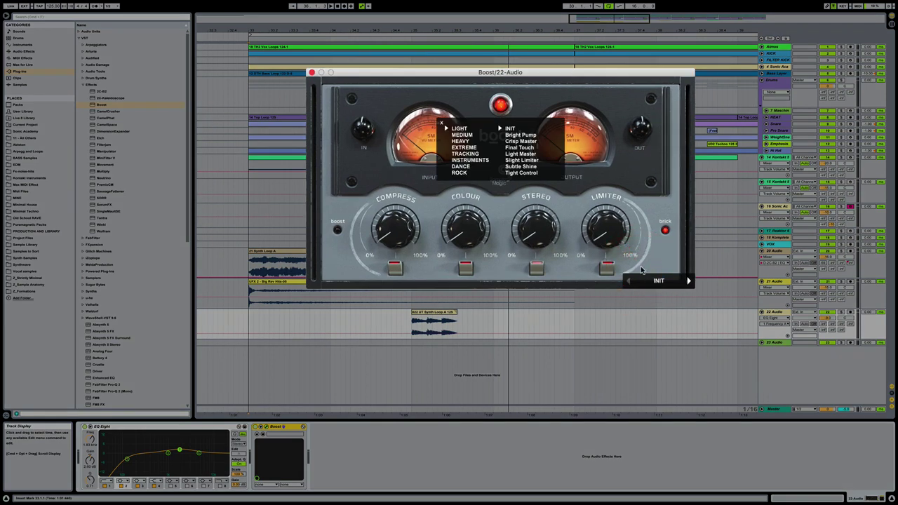
left_click(536, 136)
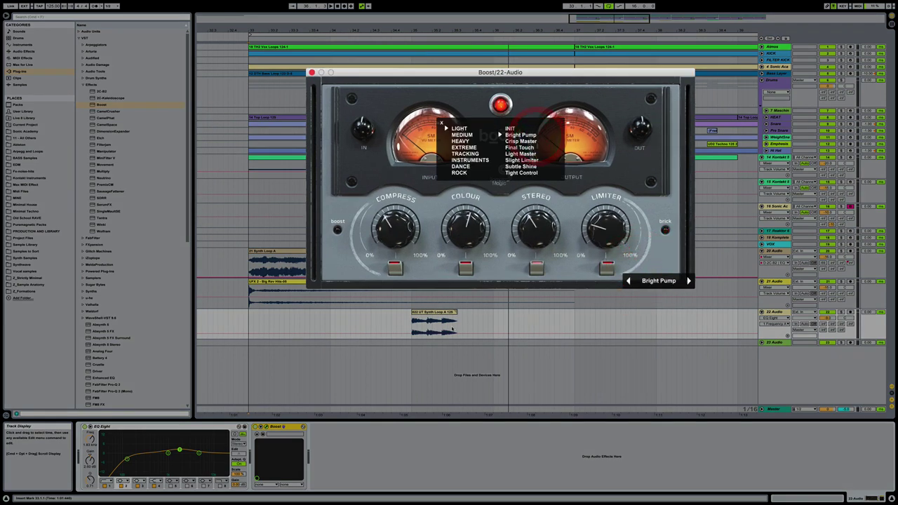
left_click(434, 312)
key("space")
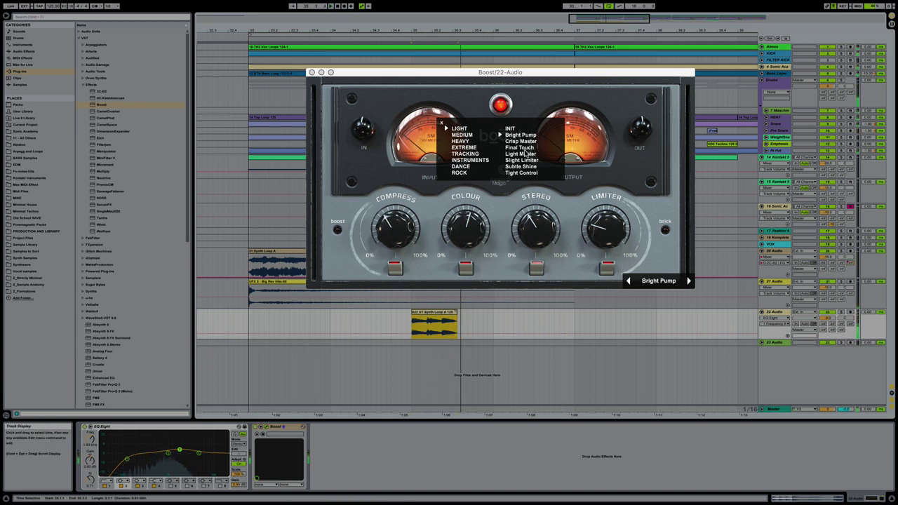
left_click(520, 141)
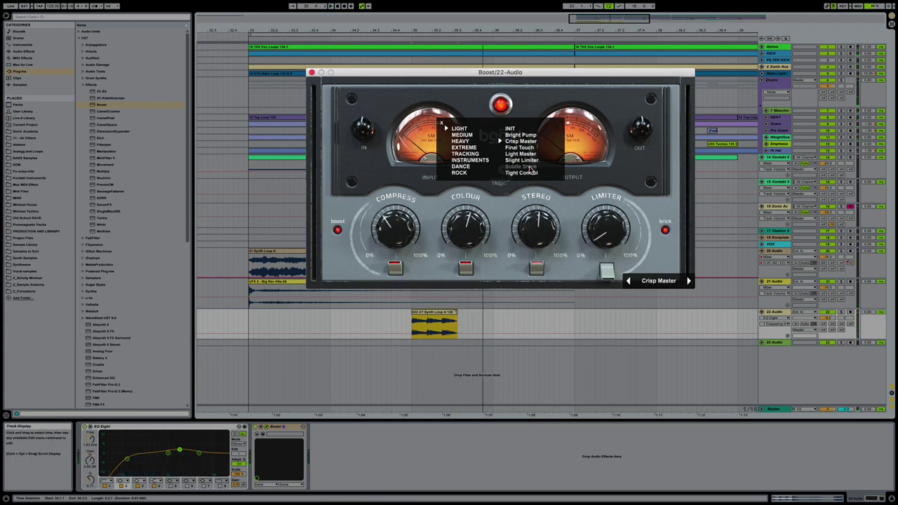
left_click(530, 167)
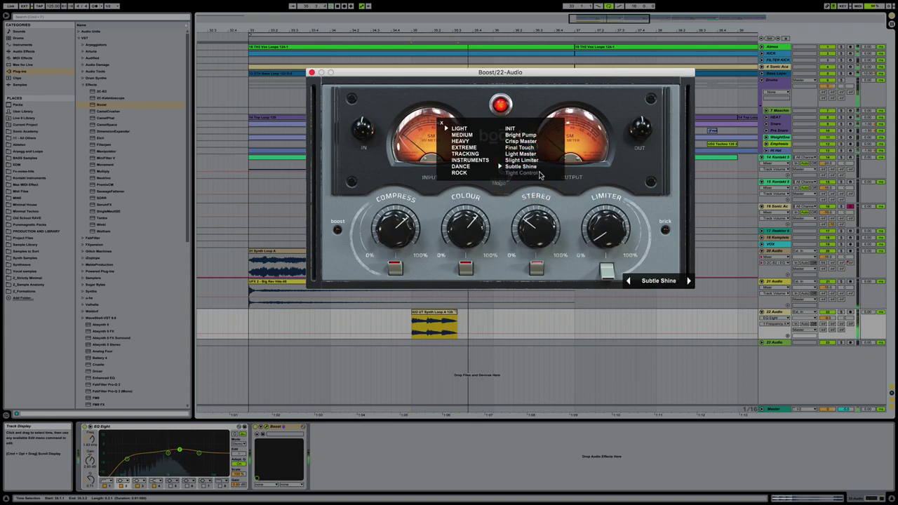
left_click(527, 174)
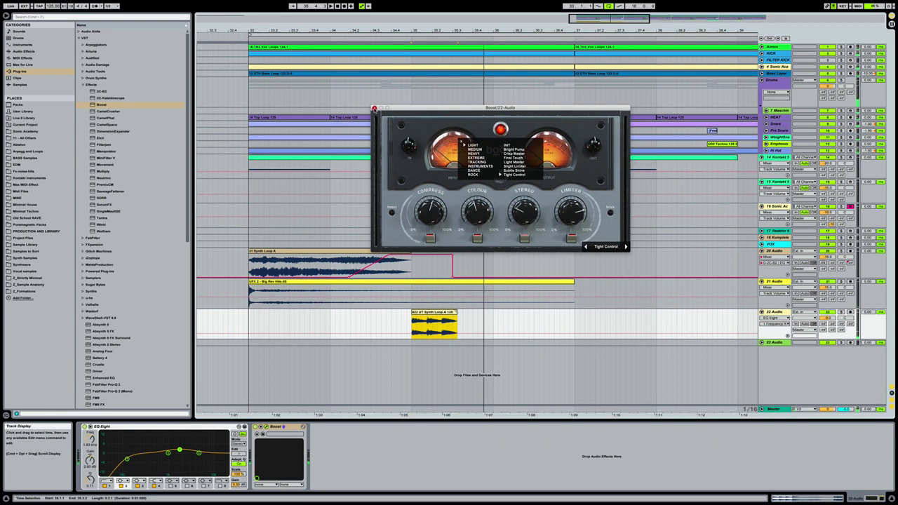
left_click(374, 109)
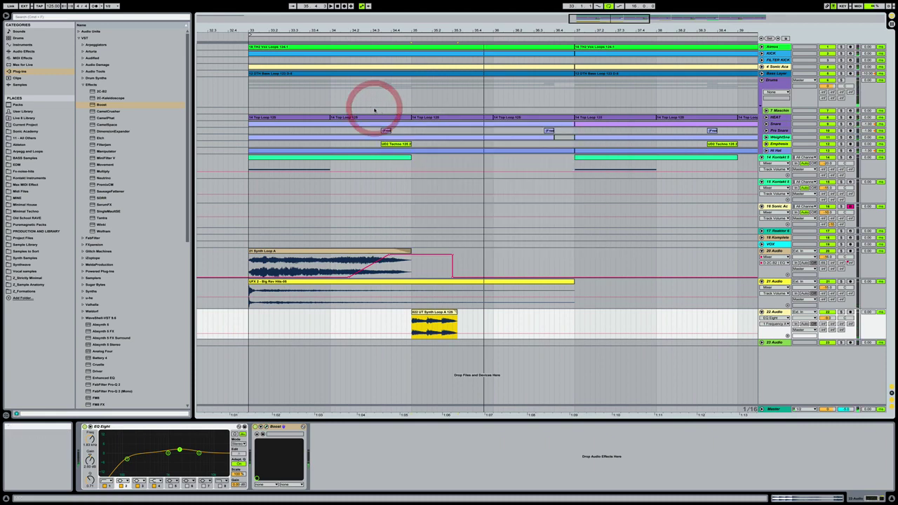
Step: Enlarge the 22 Audio track and automate its send to the 2C-B2 return, raised from late in the 022 clip until 37.1.1
left_click(493, 322)
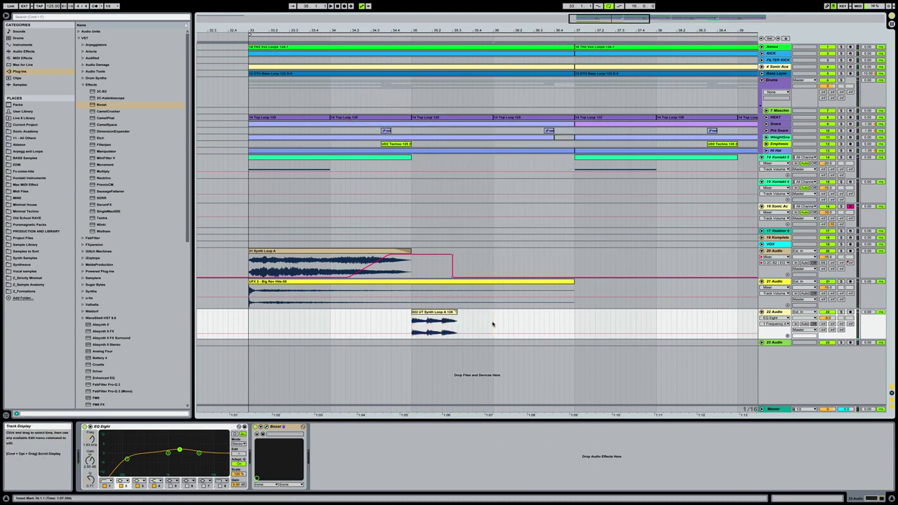
left_click_drag(768, 339, 764, 351)
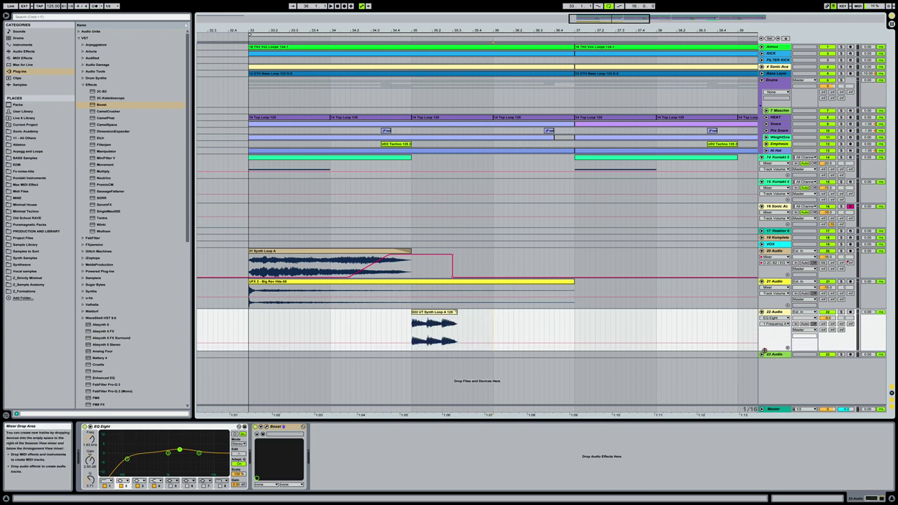
left_click(439, 325)
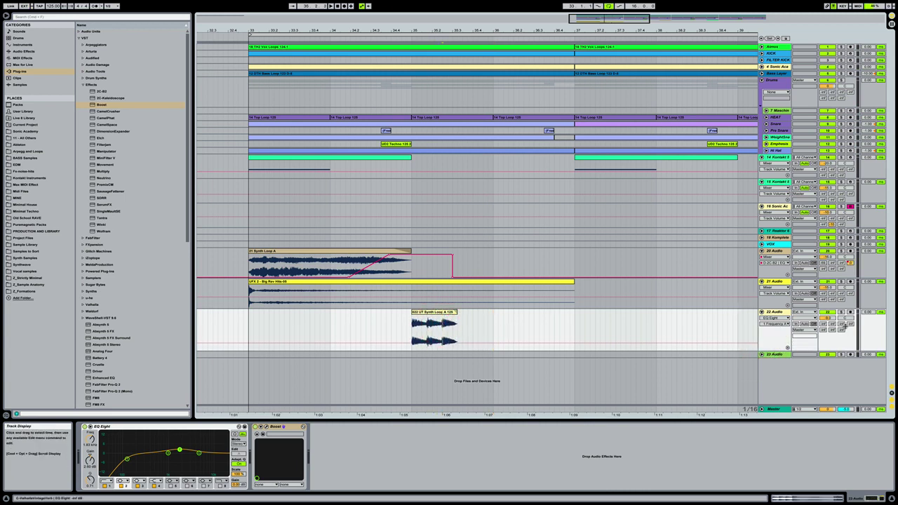
left_click_drag(440, 331, 570, 335)
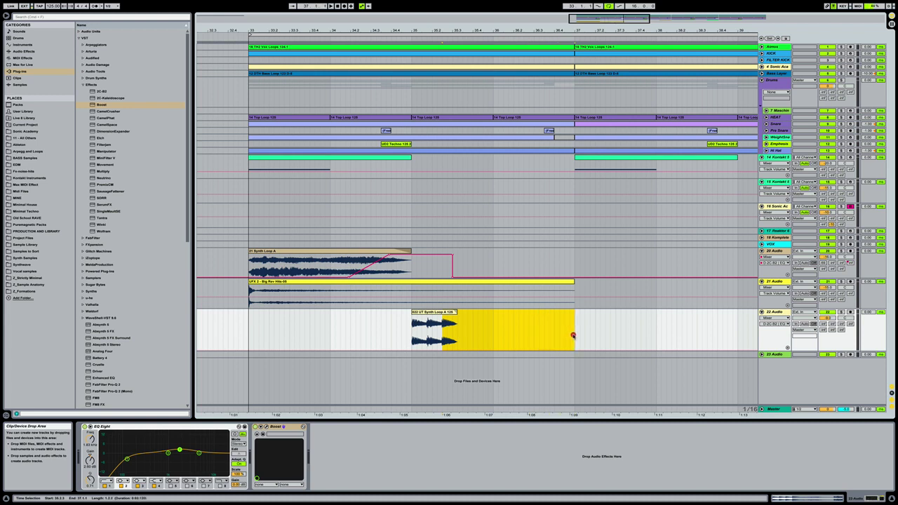
left_click(499, 340)
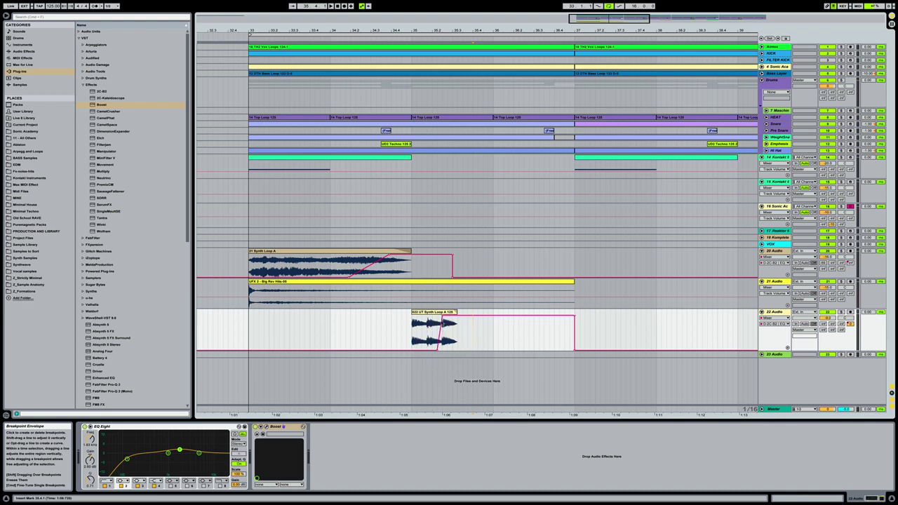
Step: Reshape the 2C-B2 send automation so it ramps up from the 022 clip's start at bar 35, and audition it
left_click(439, 316)
left_click(390, 321)
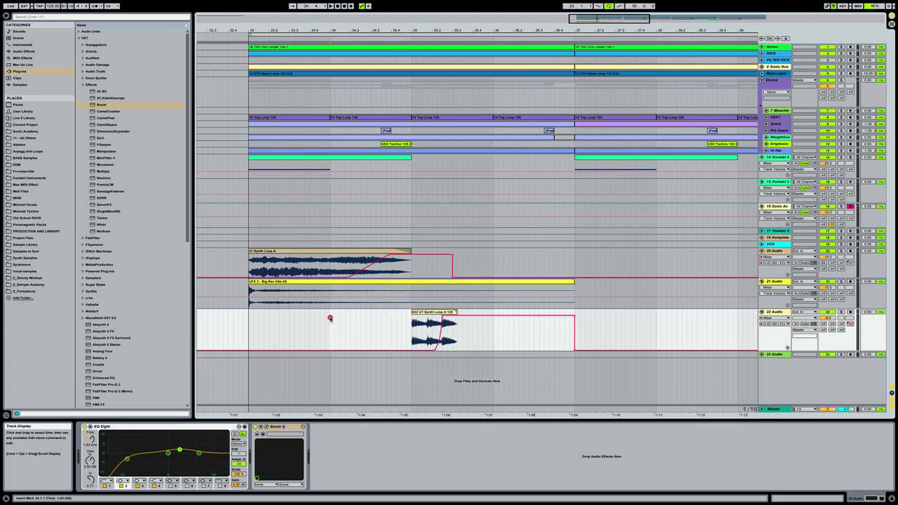
key("space")
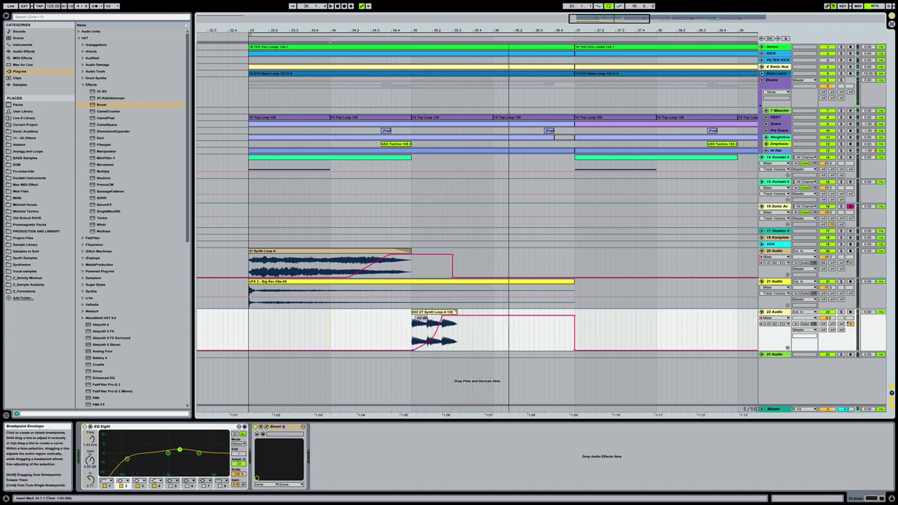
left_click(389, 330)
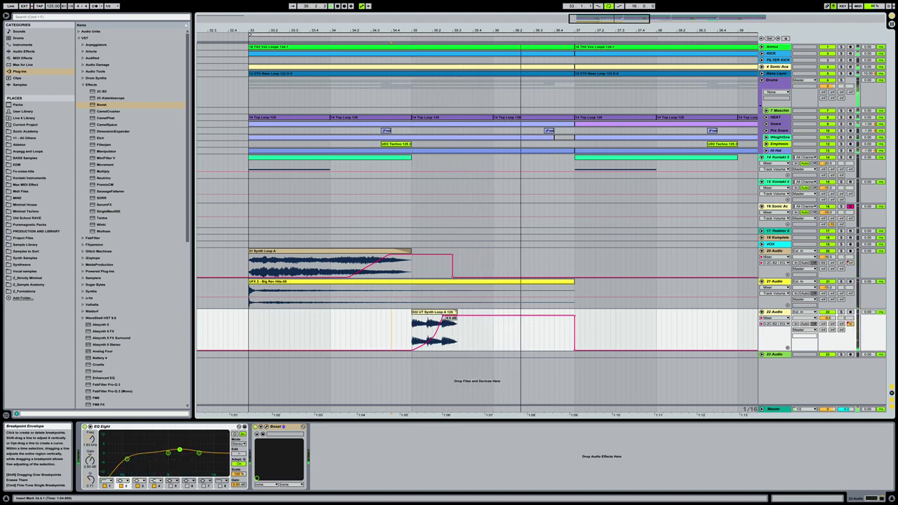
left_click(390, 330)
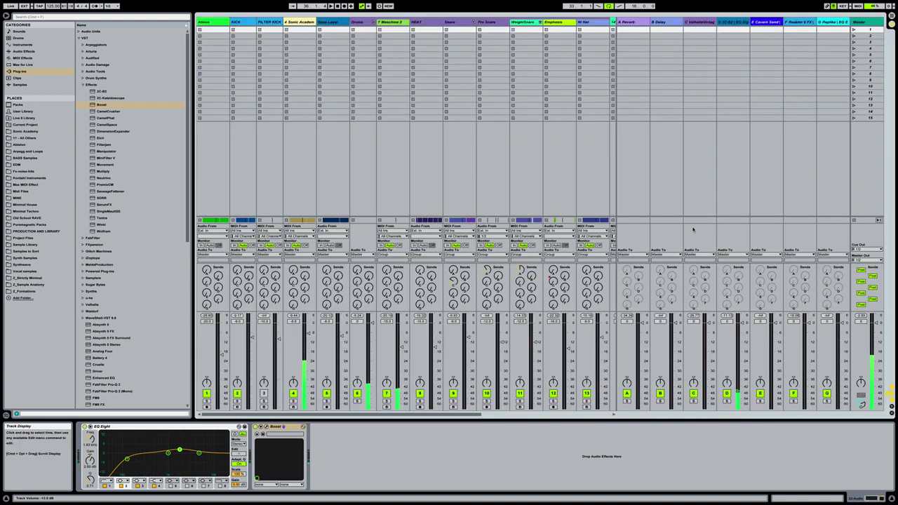
Step: Set band 1 of the EQ Eight on the 2C-B2 return to a low cut at about 208 Hz
key("Tab")
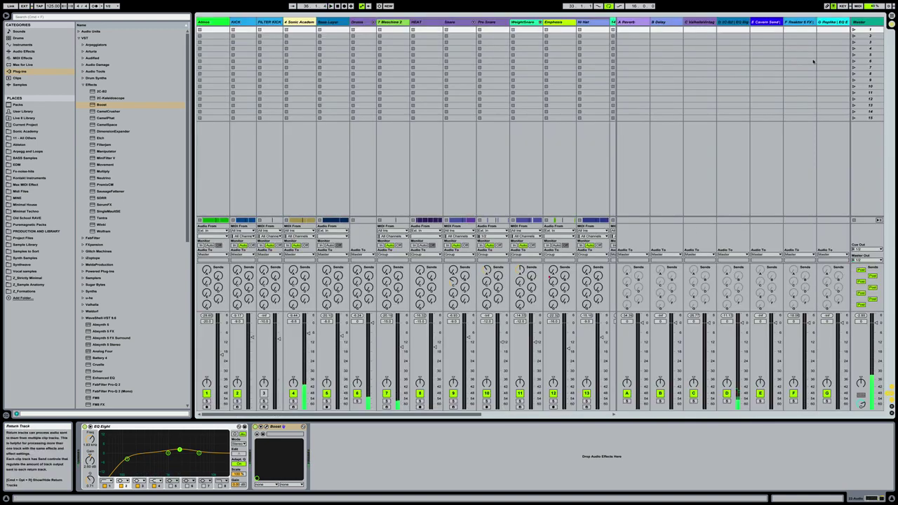
left_click(733, 21)
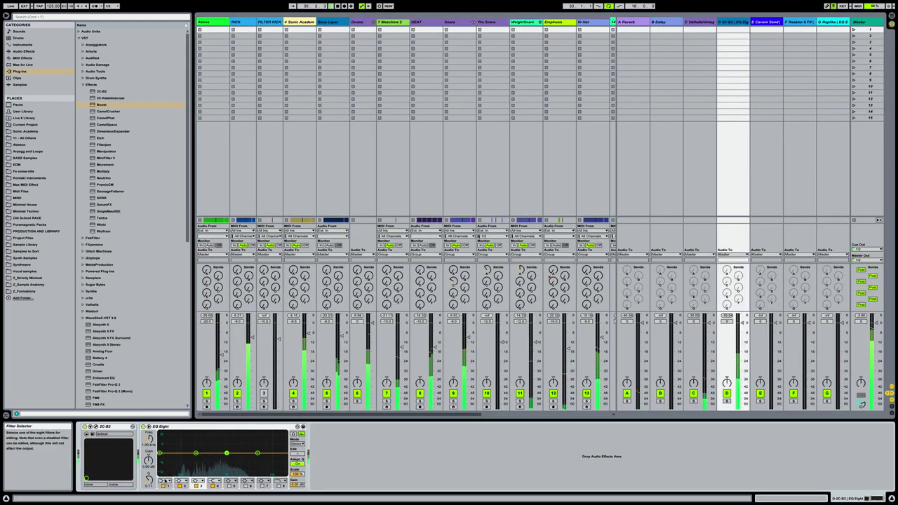
left_click_drag(160, 453, 195, 455)
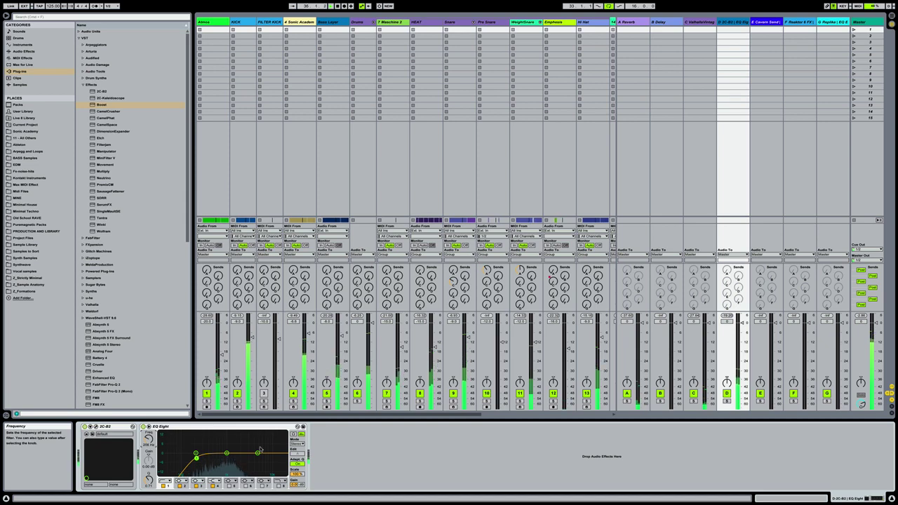
key("Tab")
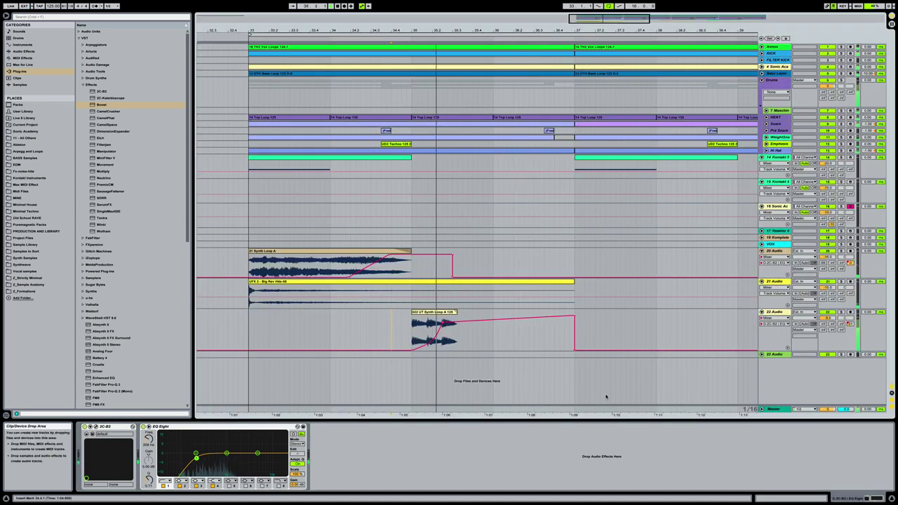
Step: Automate the 22 Audio track's panning from left at the 022 clip's start to right mid-clip and back to centre at its end
left_click(849, 322)
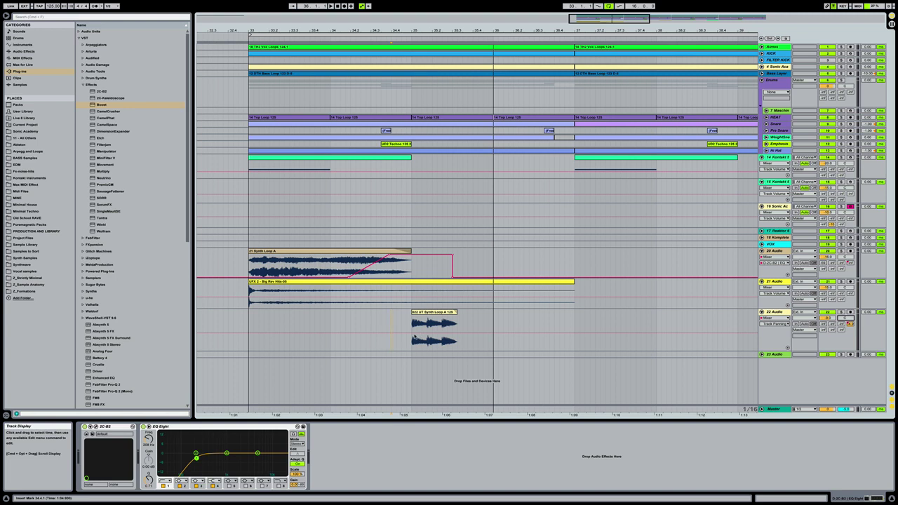
left_click(411, 334)
left_click_drag(411, 333, 441, 325)
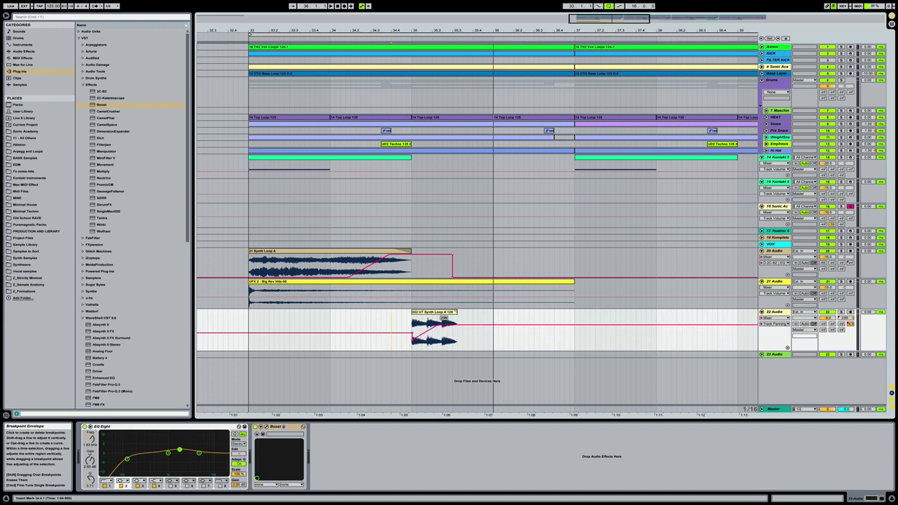
left_click_drag(442, 324, 440, 322)
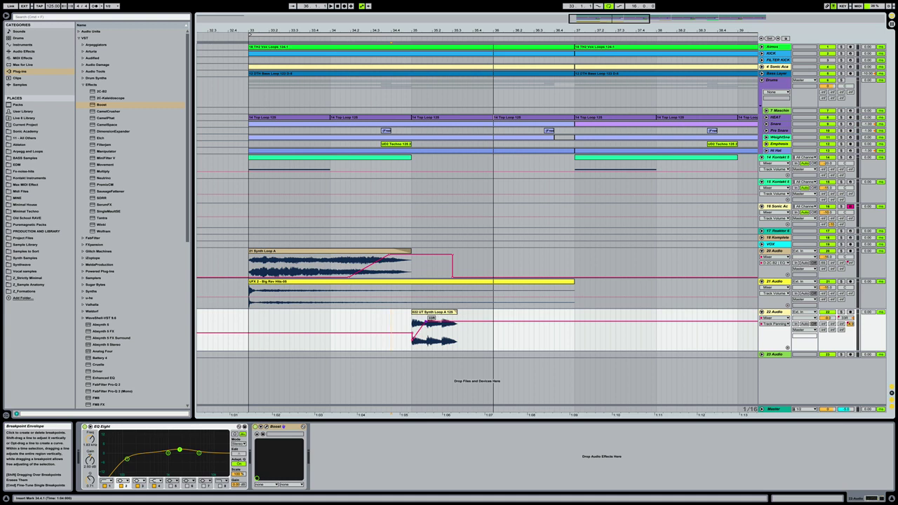
left_click_drag(440, 321, 441, 332)
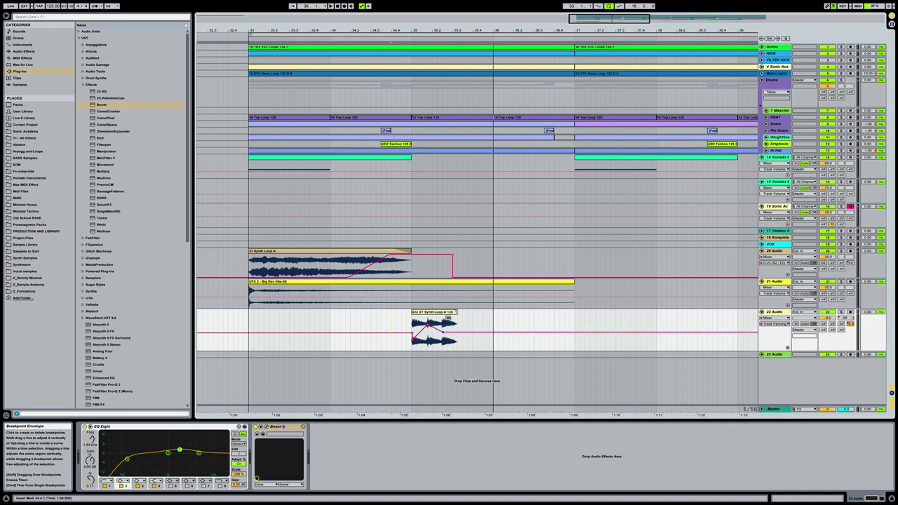
left_click_drag(440, 332, 441, 333)
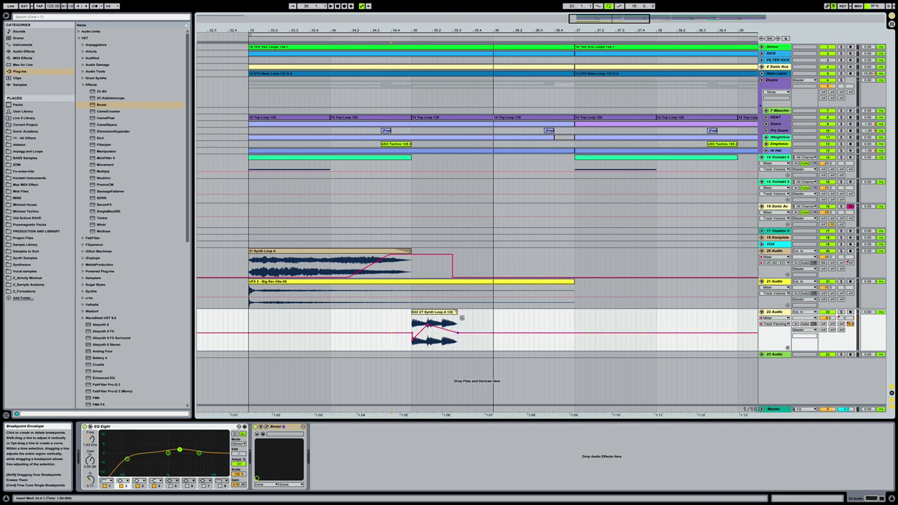
Step: Play the panning automation from bar 34 and fine-tune the position of its right-hand peak within the 022 clip
left_click(331, 319)
key("space")
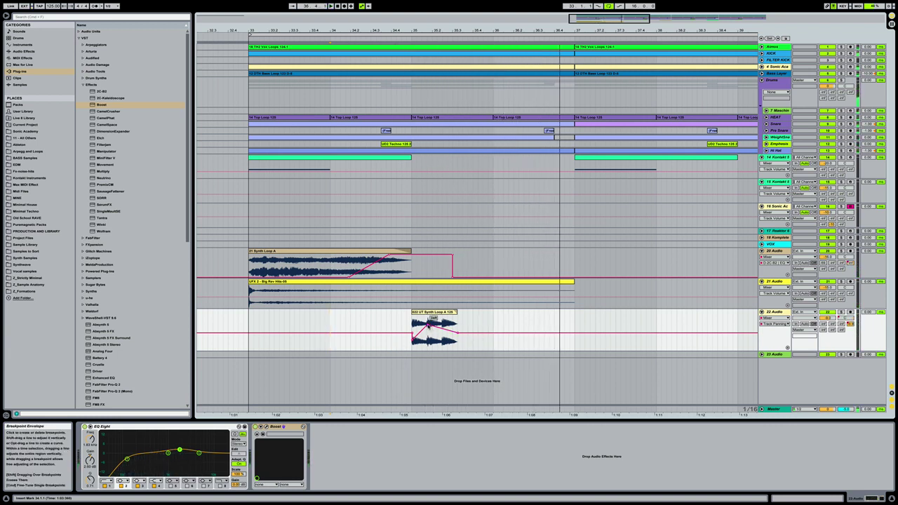
key("space")
key("space")
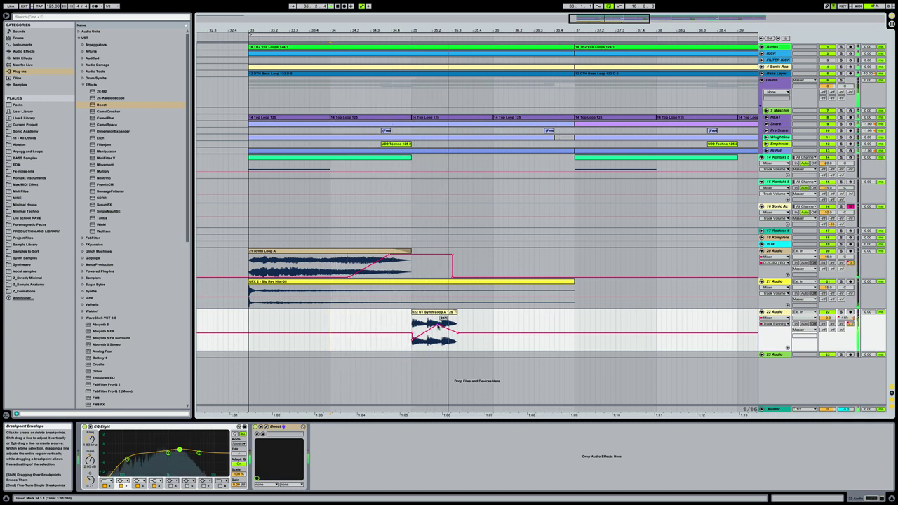
left_click_drag(439, 327, 438, 319)
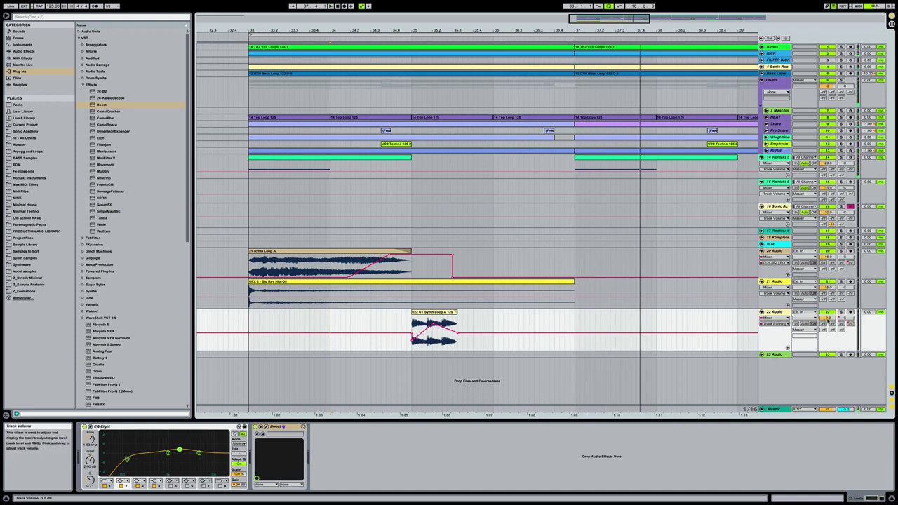
Step: Lower the 22 Audio track's volume to about -12 dB and listen to it within the wider arrangement from bar 33
left_click_drag(827, 319, 828, 363)
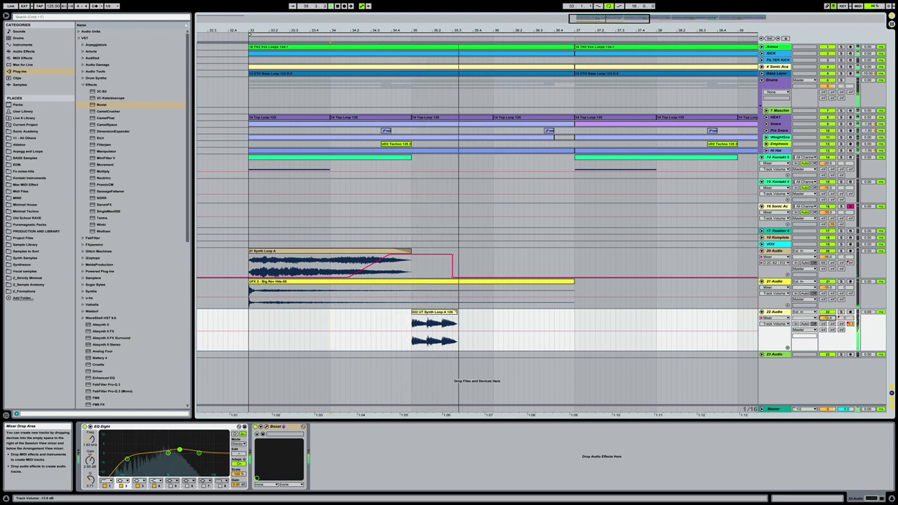
left_click_drag(460, 30, 460, 6)
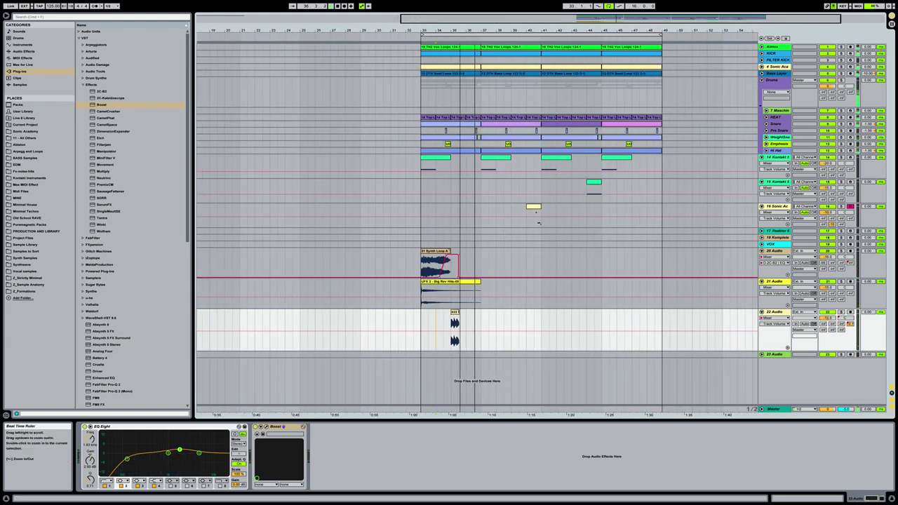
left_click(422, 260)
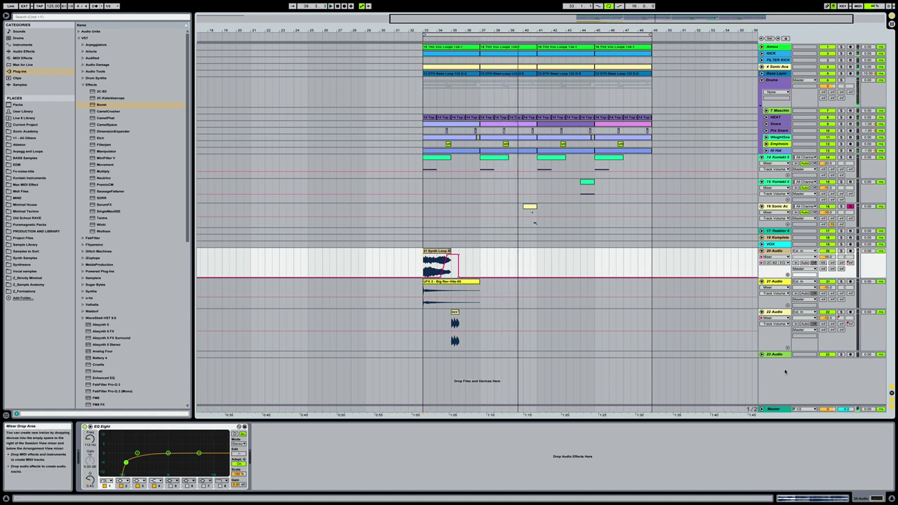
Step: Unfold the 23 Audio track and collapse the Underground Techno pack's folders in the Sonic Academy sample library
left_click(772, 354)
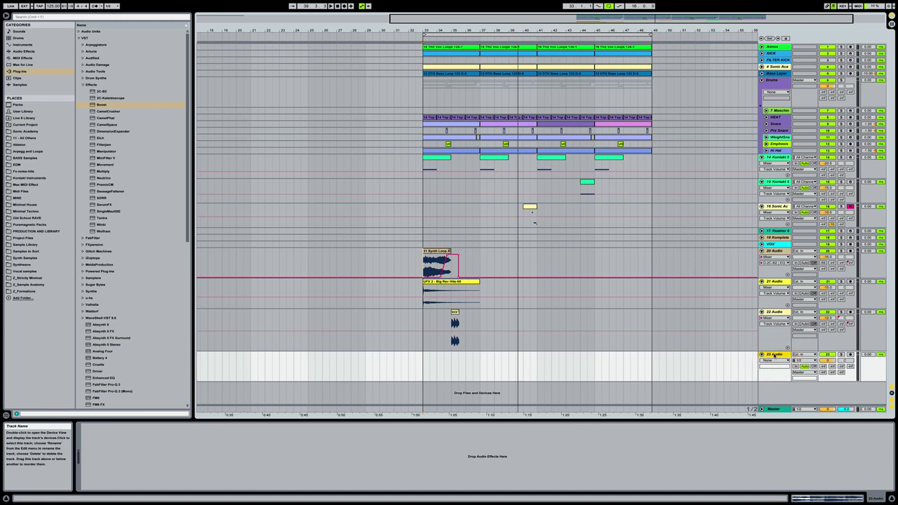
left_click(42, 132)
left_click(149, 120)
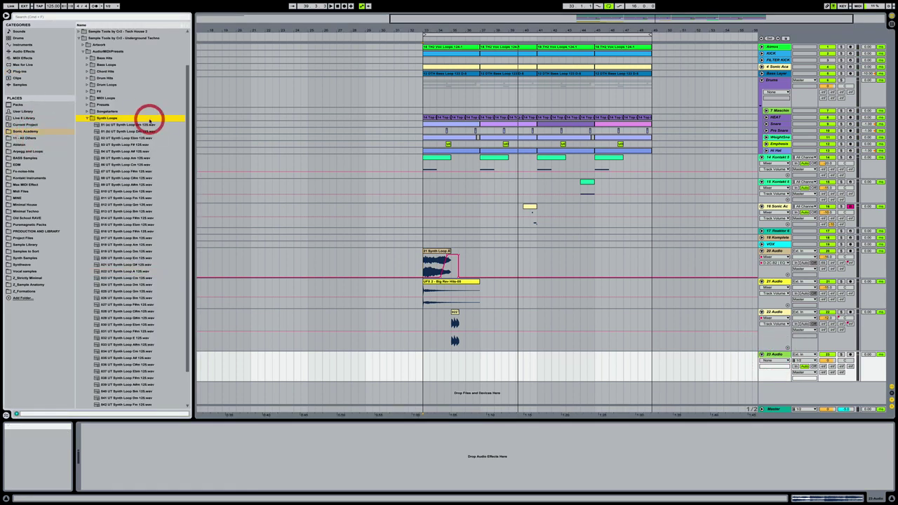
key("Left")
key("Left")
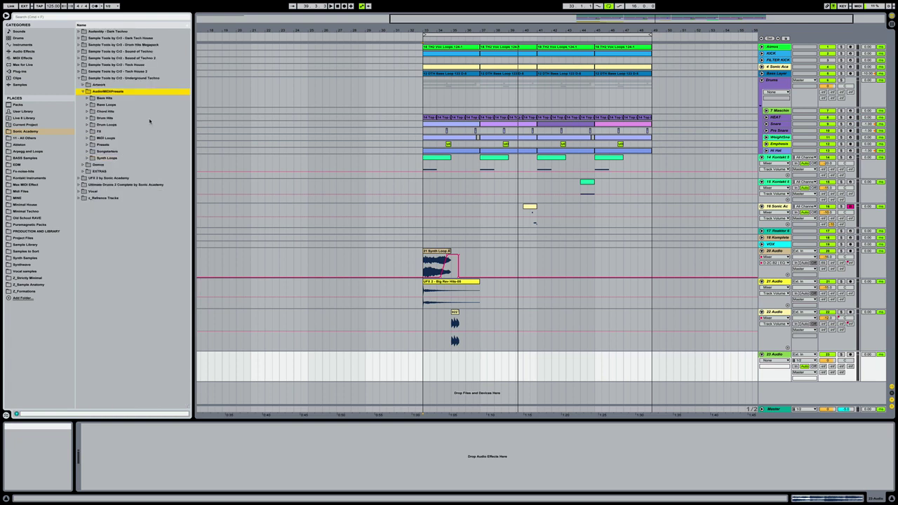
key("Left")
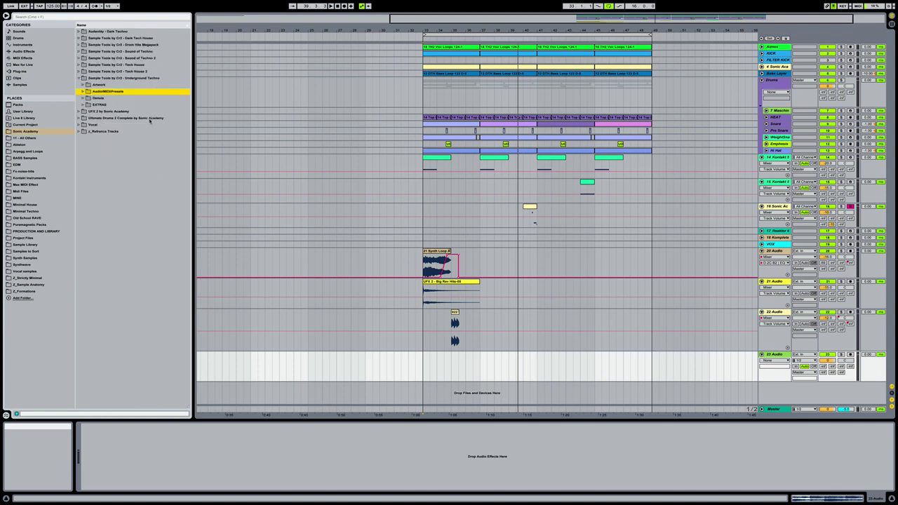
key("Left")
key("Left")
Step: Open the FX samples inside the Audio/MIDI/Presets folder of Sample Tools by Cr2 - Sound of Techno
key("Up")
key("Up")
key("Up")
key("Up")
key("Right")
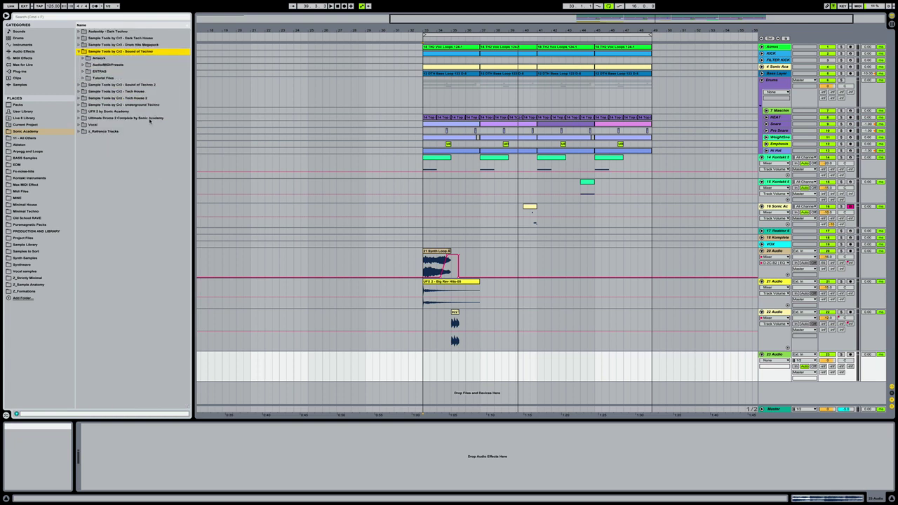
key("Down")
key("Down")
key("Right")
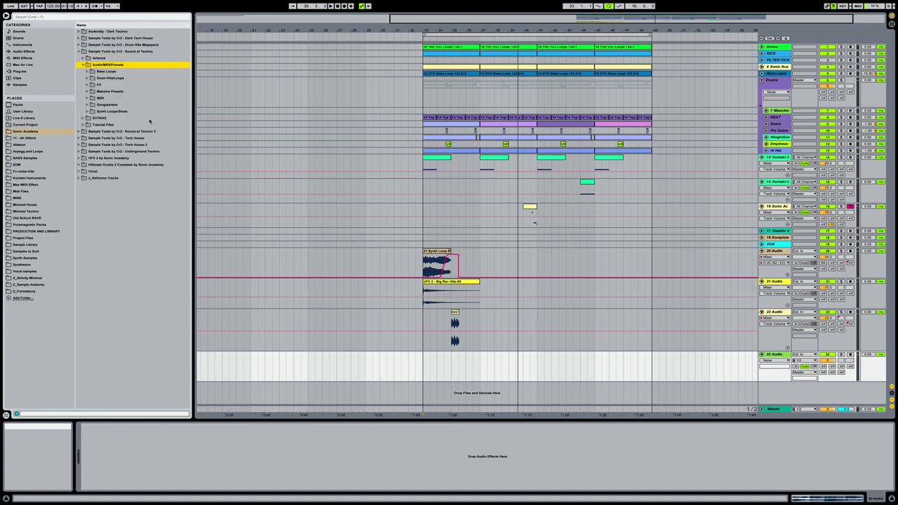
key("Down")
key("Down")
key("Down")
key("Right")
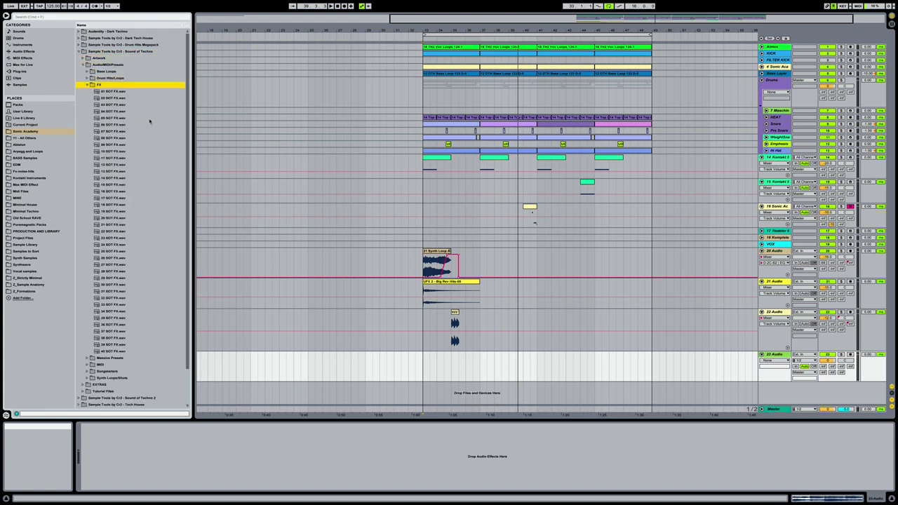
Step: Audition several SOT FX samples and place 20 SOT FX on the 23 Audio track, starting right after the 022 clip
key("Down")
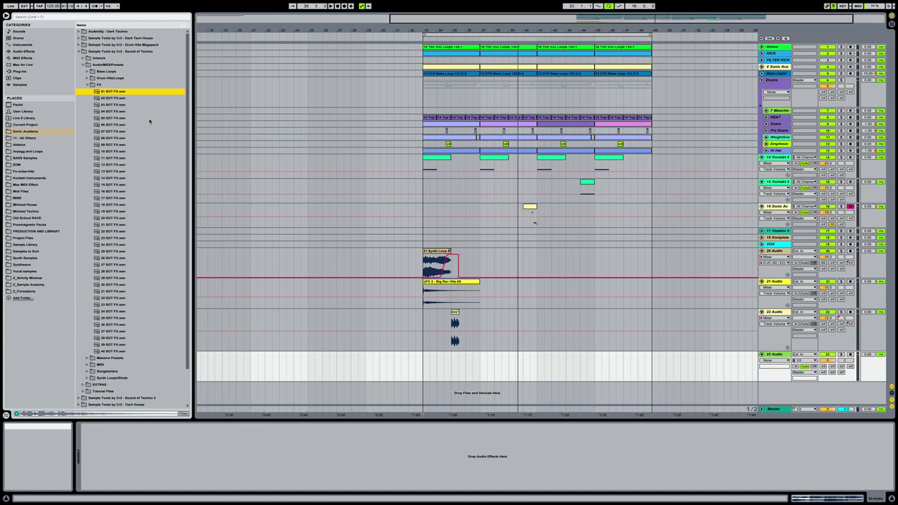
key("Down")
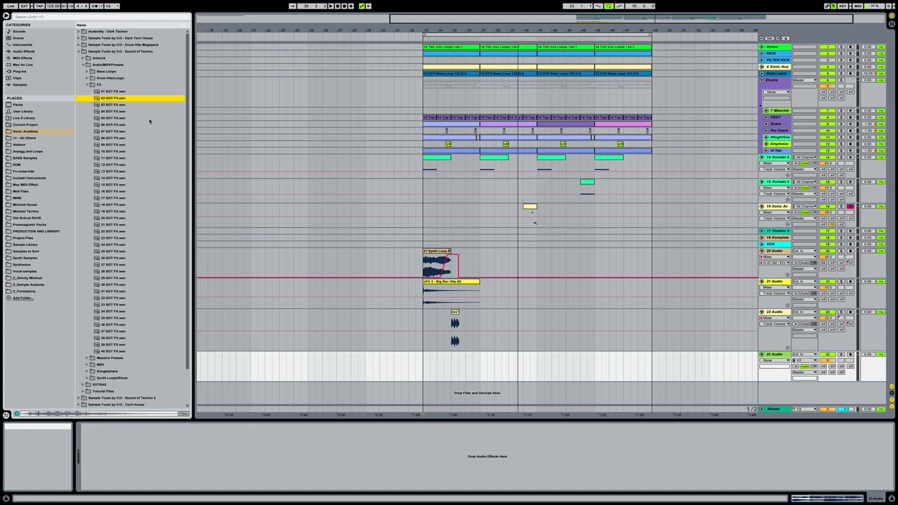
left_click(149, 119)
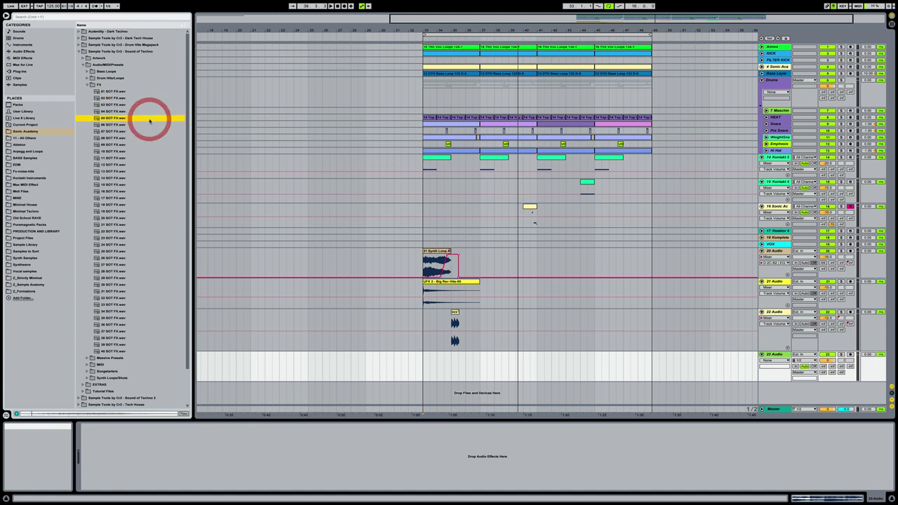
left_click(132, 111)
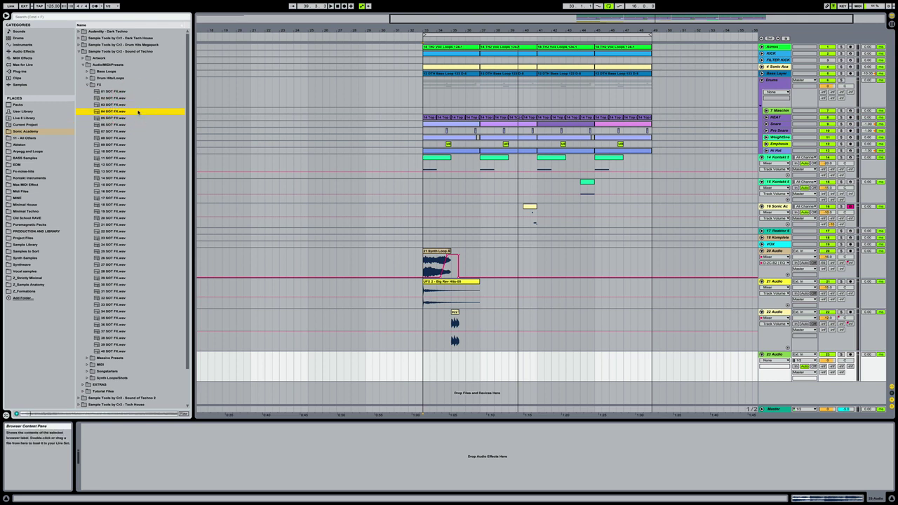
left_click(135, 105)
left_click(127, 98)
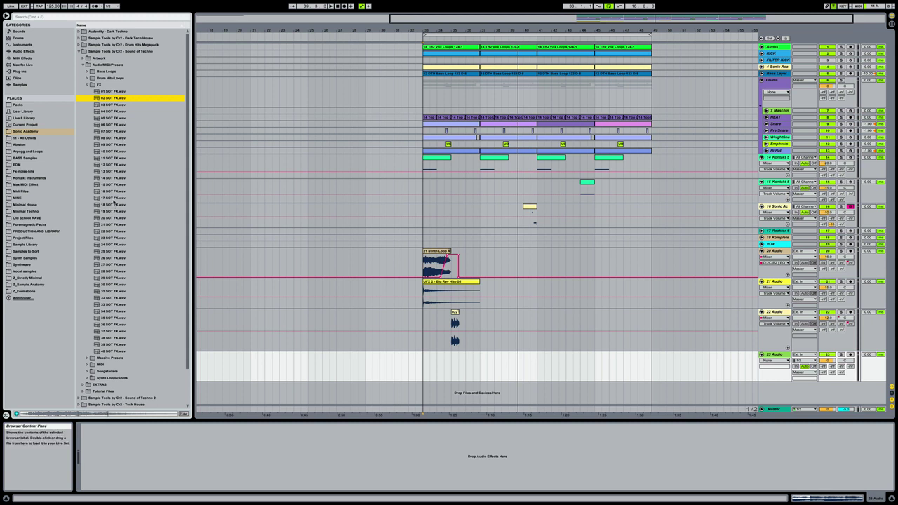
left_click(114, 171)
left_click(116, 198)
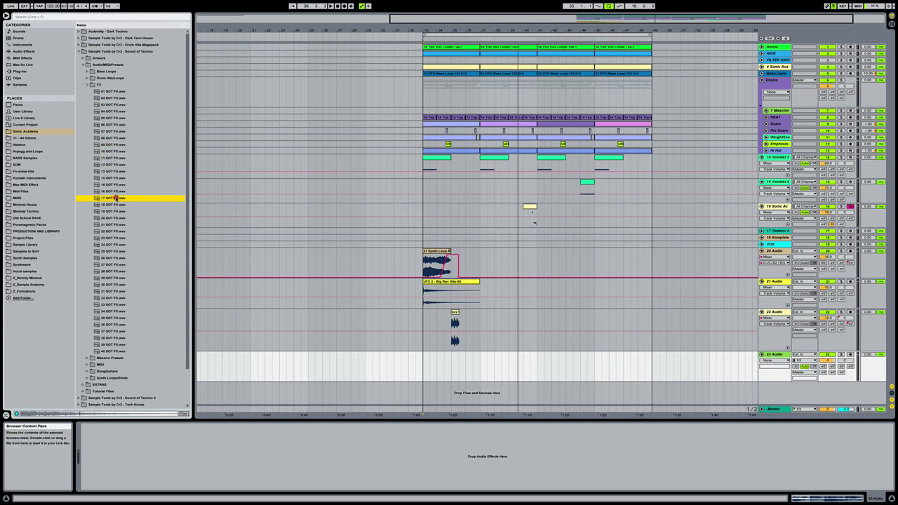
left_click(122, 211)
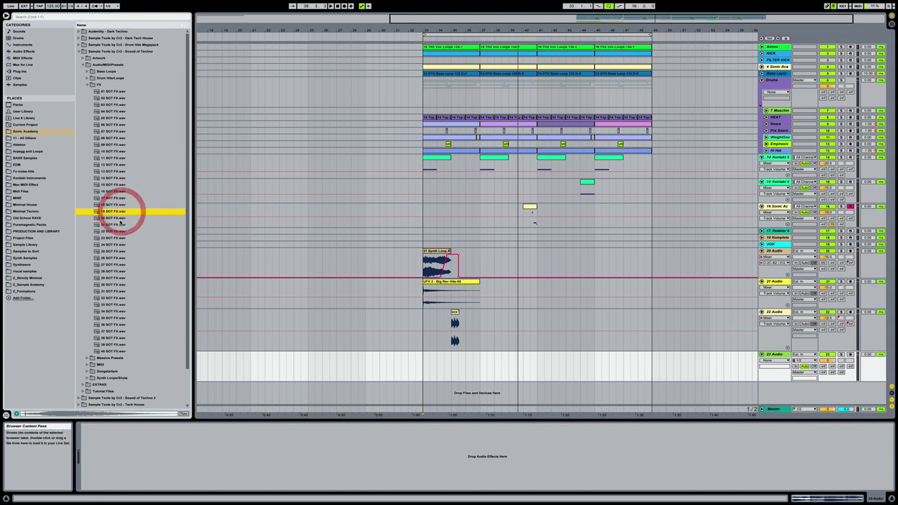
left_click(120, 219)
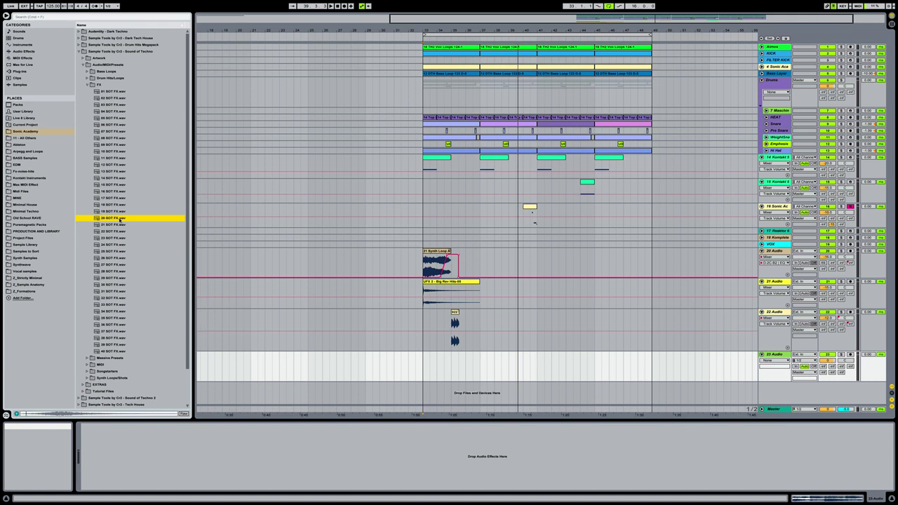
mouse_move(112, 219)
left_mouse_down()
mouse_move(313, 341)
mouse_move(470, 388)
mouse_move(483, 372)
mouse_move(460, 371)
left_mouse_up()
Step: Add an EQ Eight to the 23 Audio track with band 1 as a low cut at about 350 Hz
left_click(23, 51)
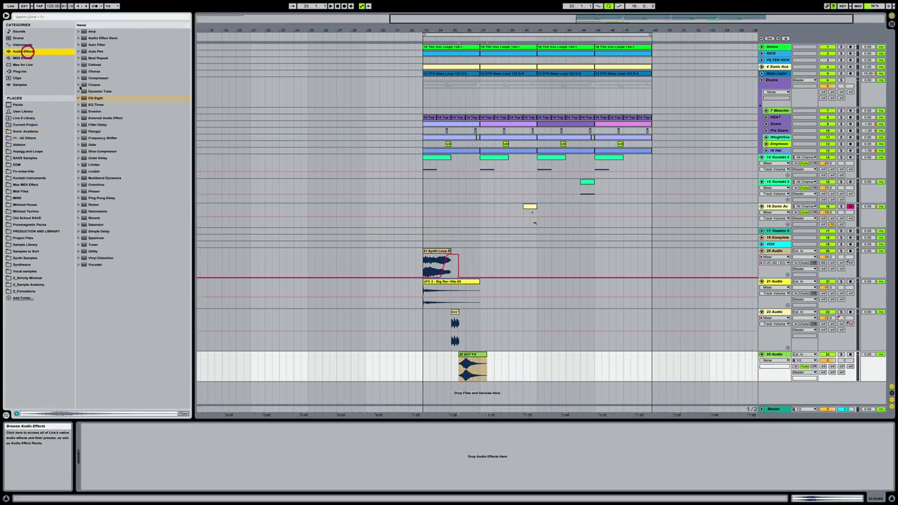
double_click(95, 98)
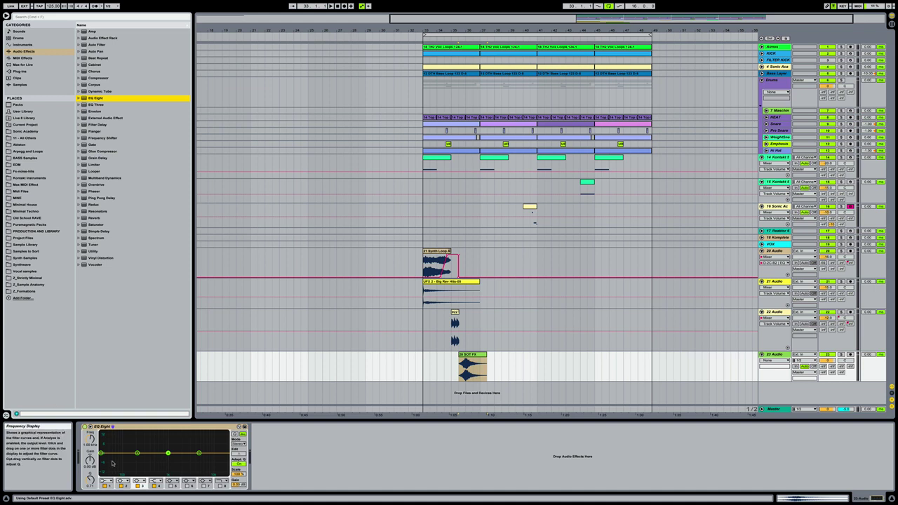
left_click(106, 481)
left_click(106, 443)
left_click_drag(91, 439, 90, 416)
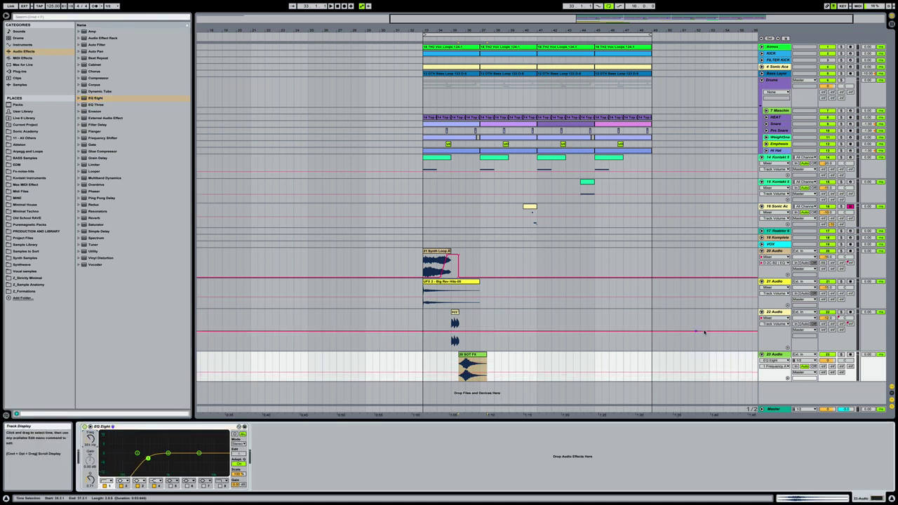
Step: Move the 20 SOT FX clip to start midway through bar 36 and play the arrangement from bar 33
left_click(421, 354)
left_click_drag(535, 32, 534, 40)
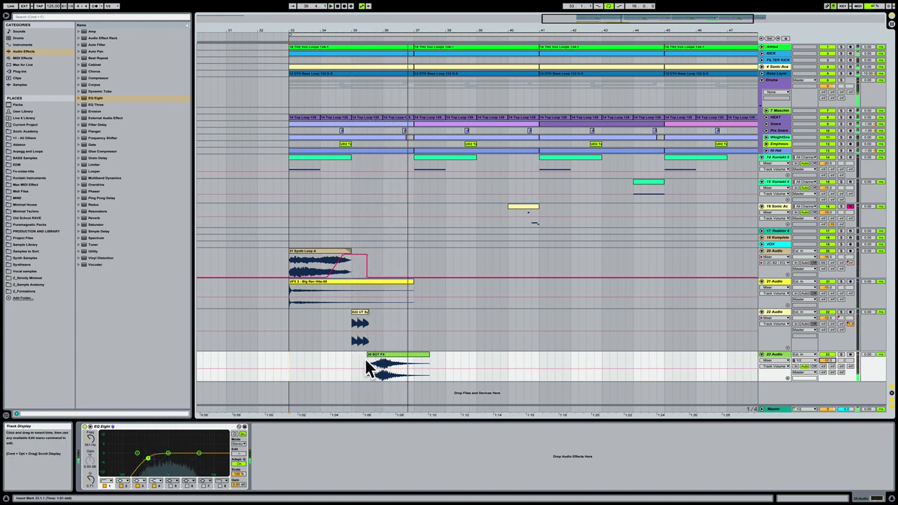
left_click_drag(385, 356, 416, 358)
left_click(287, 355)
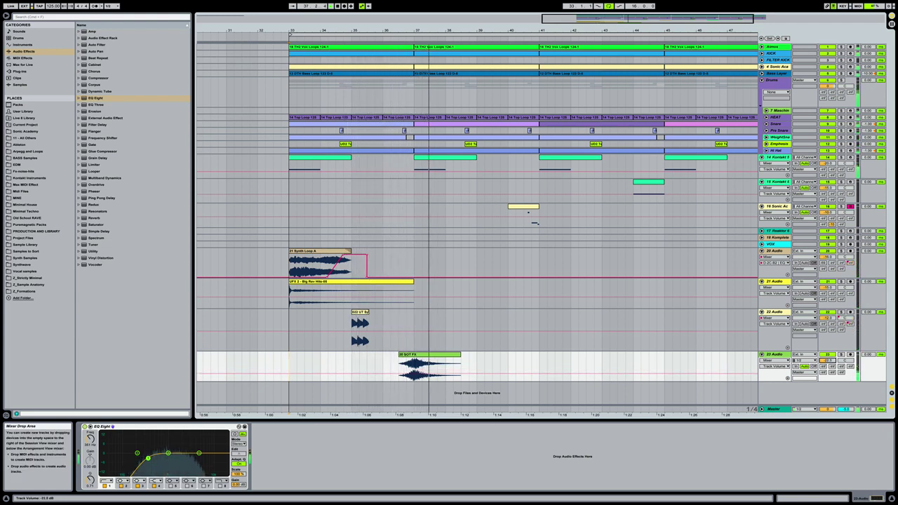
Step: Lower the 23 Audio track's volume to about -23 dB and pan it partly right, replaying the 20 SOT FX clip
left_click_drag(827, 361, 827, 357)
key("space")
key("space")
left_click(399, 367)
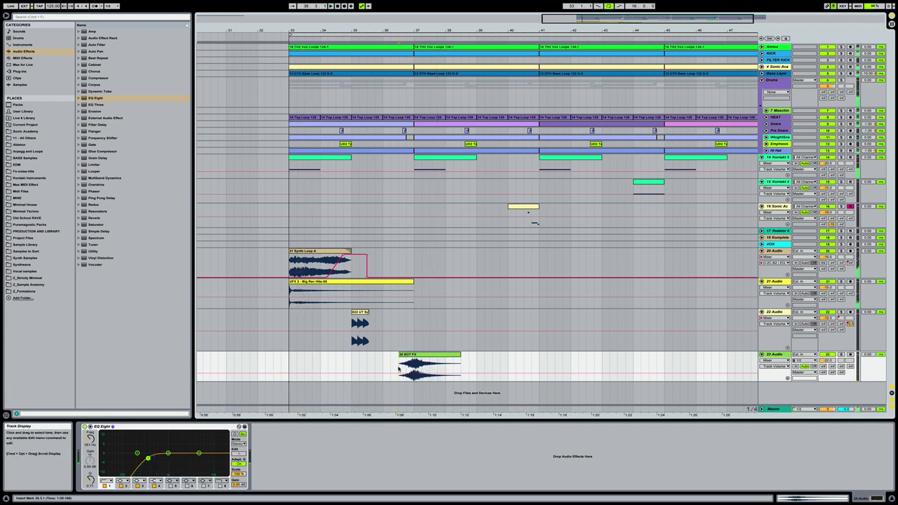
key("space")
key("space")
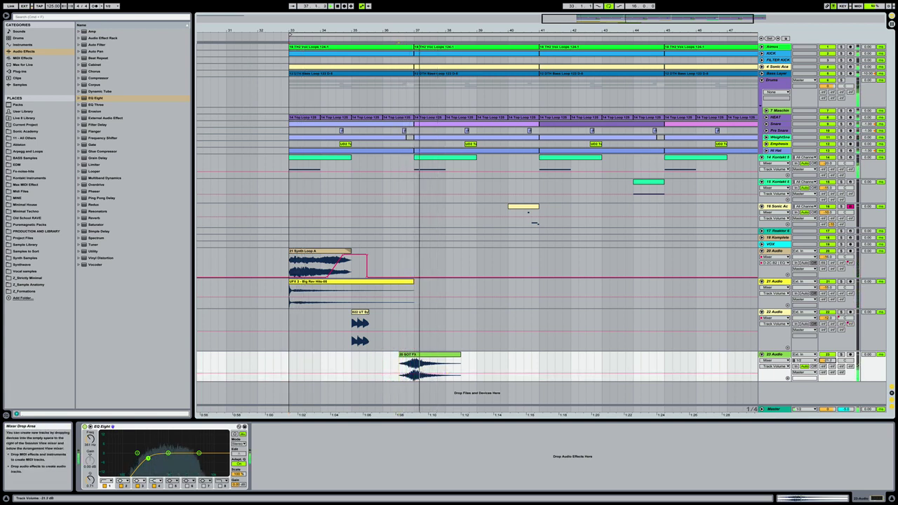
key("space")
key("space")
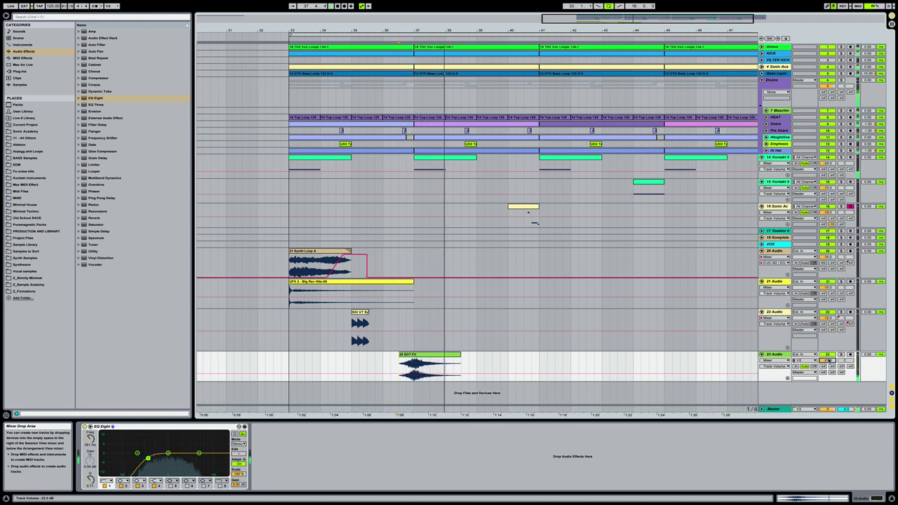
key("space")
key("space")
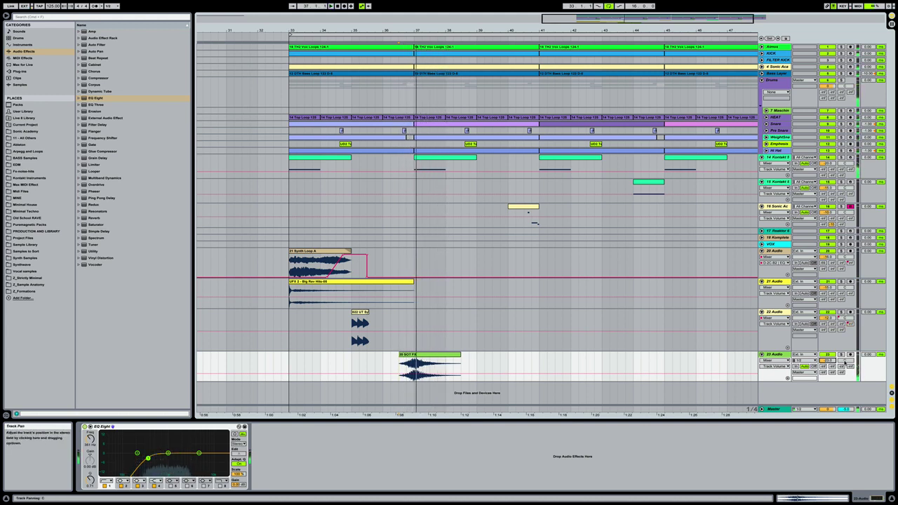
left_click_drag(845, 362, 845, 351)
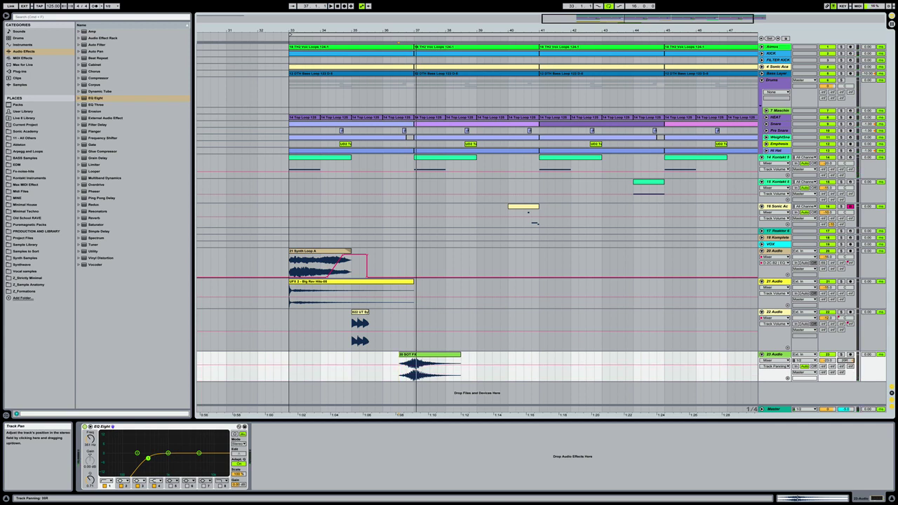
left_click(355, 355)
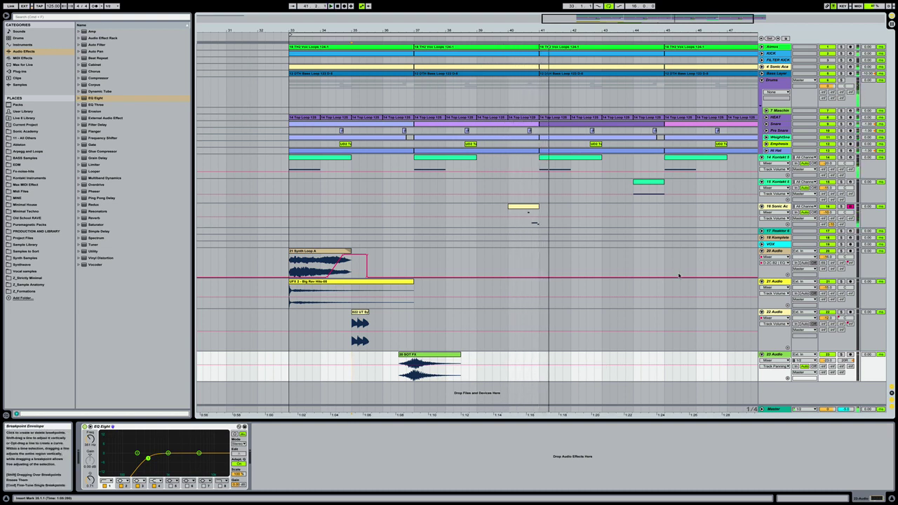
Step: Reduce the height of the tracks from 14 Kontakt 5 to 22 Audio and set the insert marker in bar 40
scroll(678, 272, "right", 2)
left_click(773, 157)
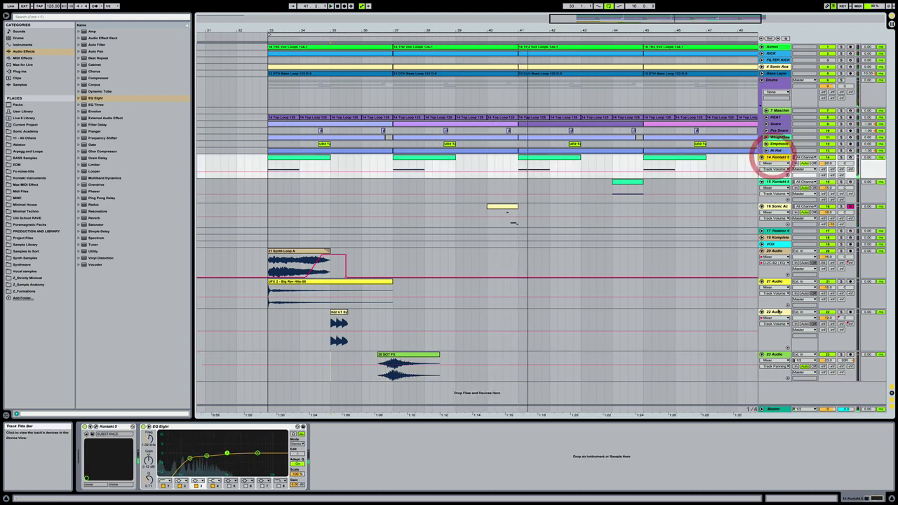
left_click(774, 312)
key("alt+minus")
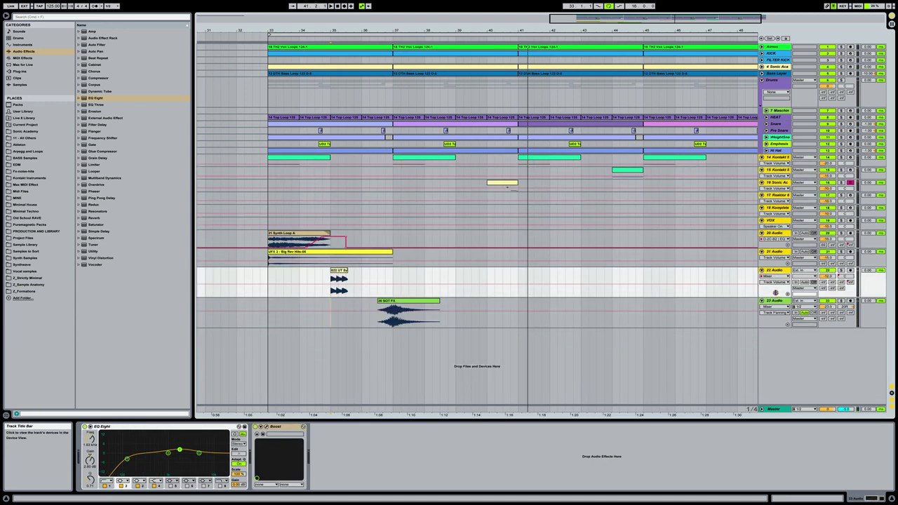
left_click(775, 292)
key("alt+minus")
left_click(497, 302)
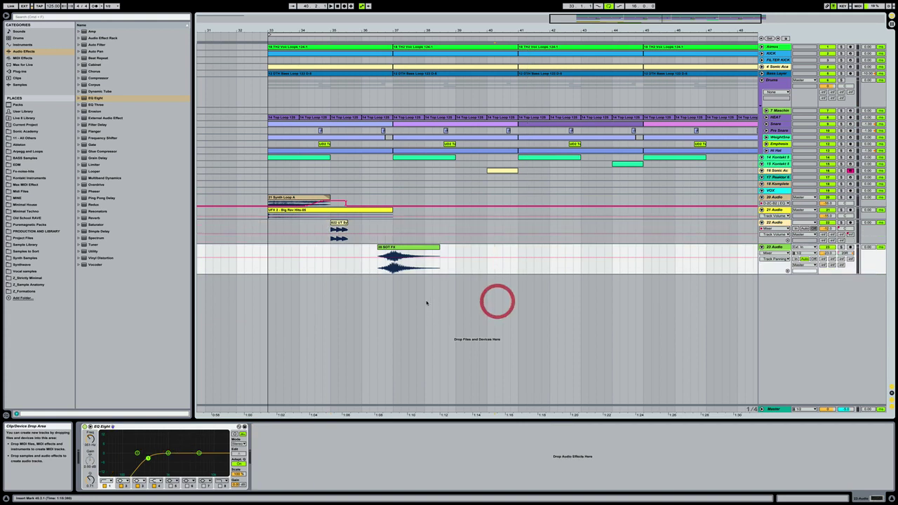
Step: Return to the Sonic Academy samples and collapse the Sound of Techno pack's FX folder
left_click(38, 131)
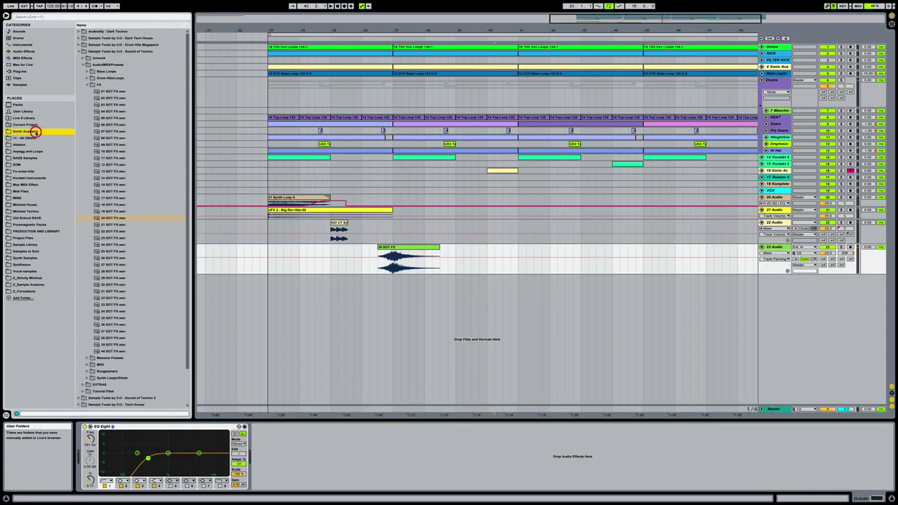
left_click(176, 219)
key("Left")
key("Left")
key("Left")
key("Left")
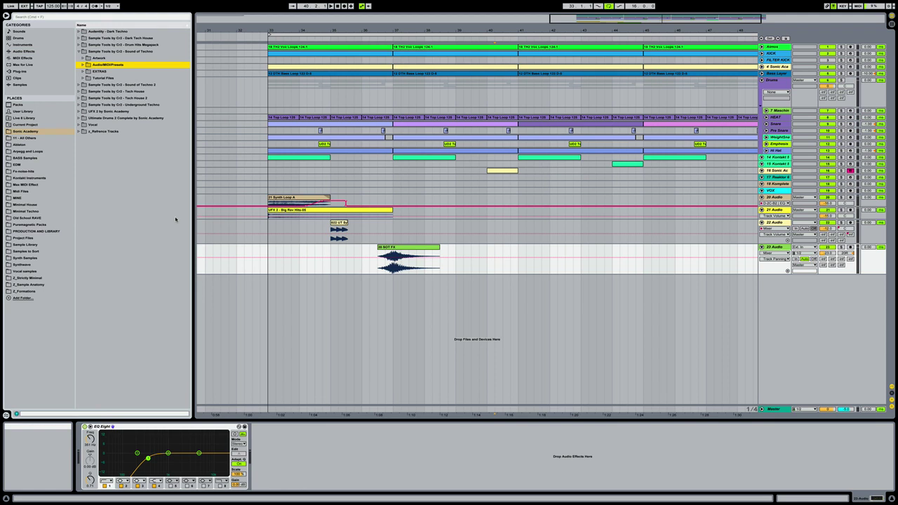
Step: Open the Synth Shots folder under Synth Loops/Shots in the Sound of Techno pack
key("Right")
key("Down")
key("Down")
key("Down")
key("Down")
key("Down")
key("Down")
key("Down")
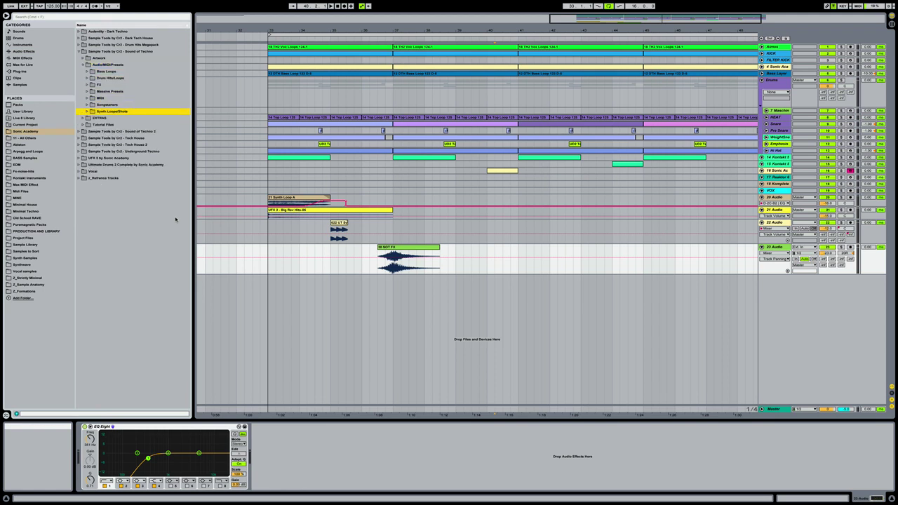
key("Right")
key("Down")
key("Down")
key("Right")
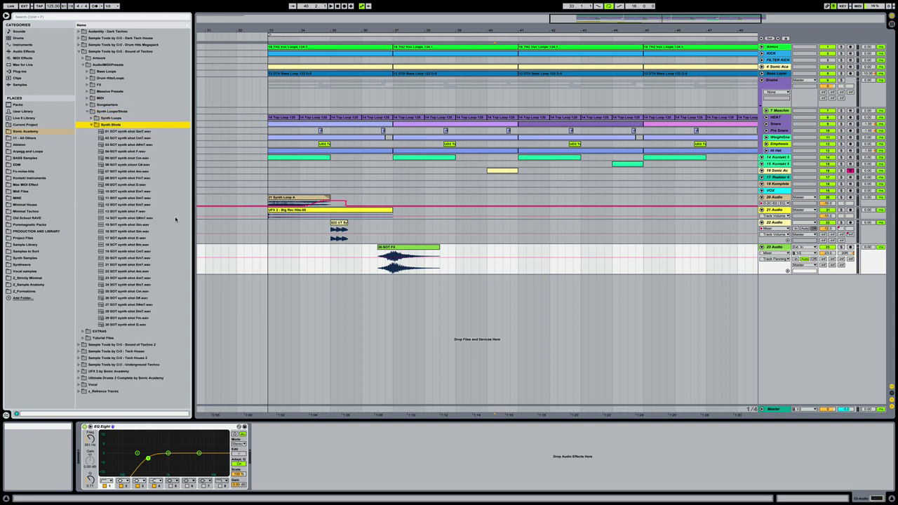
Step: Audition the Sound of Techno synth shots from 01 through 21 in the Synth Shots folder
key("Down")
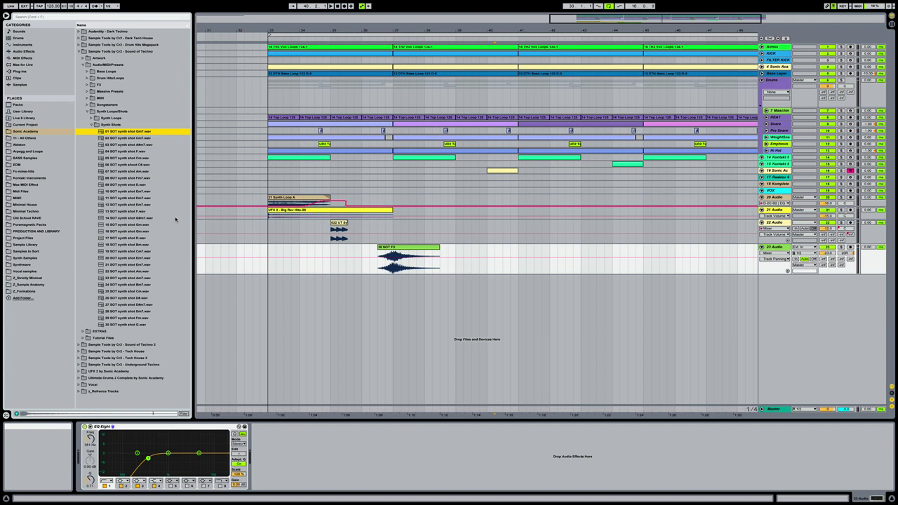
key("Down")
key("Down")
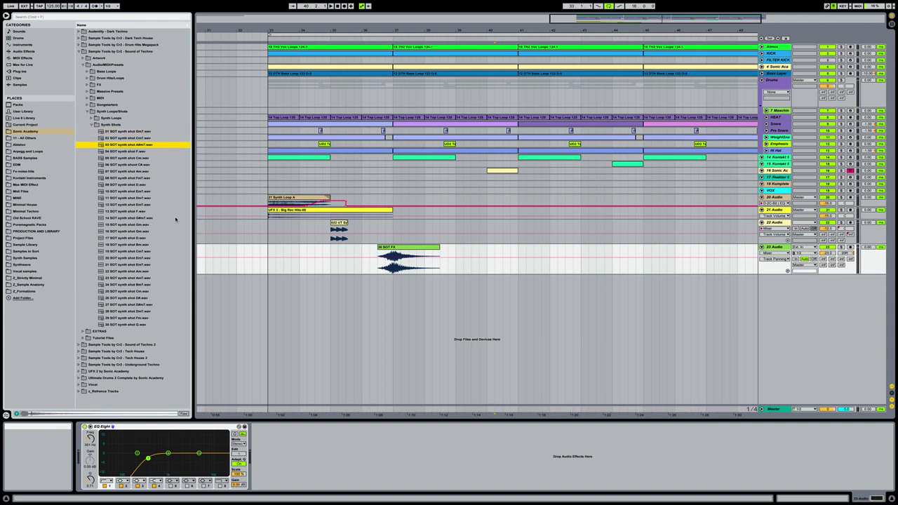
key("Down")
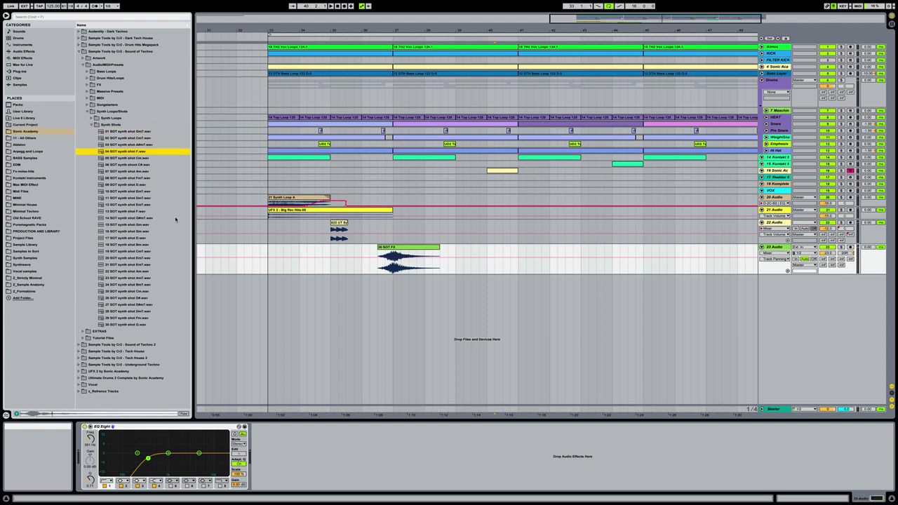
key("Down")
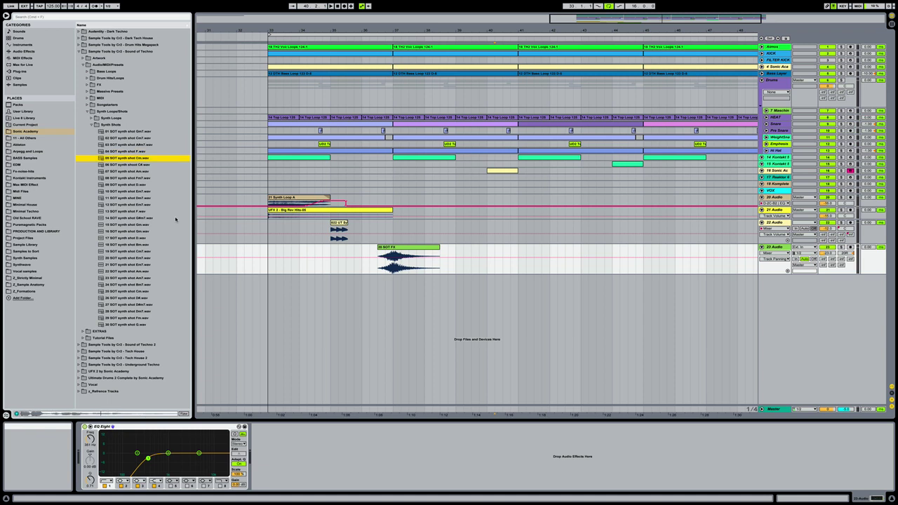
key("Down")
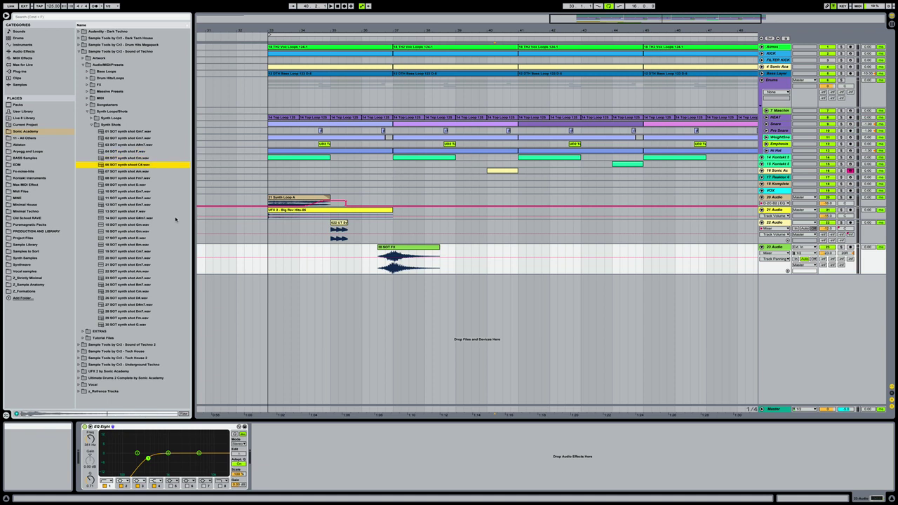
key("Down")
key("Down")
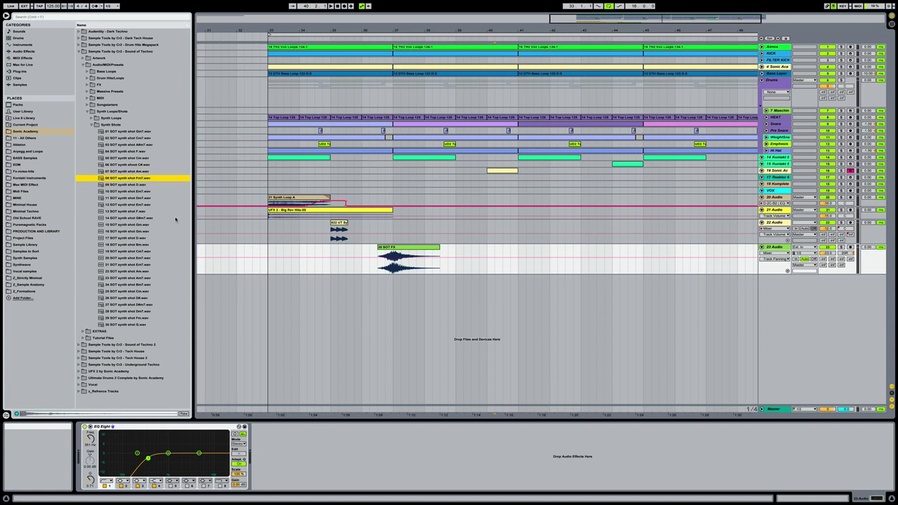
left_click(176, 218)
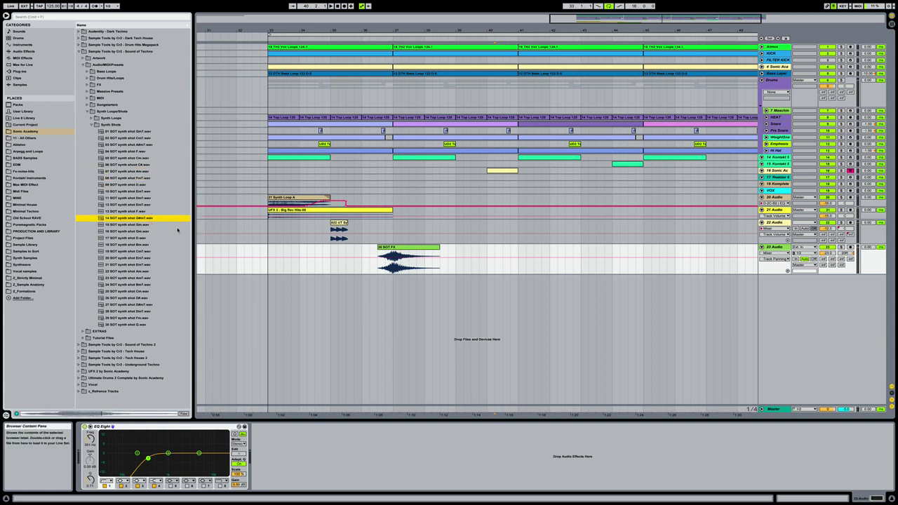
left_click(176, 245)
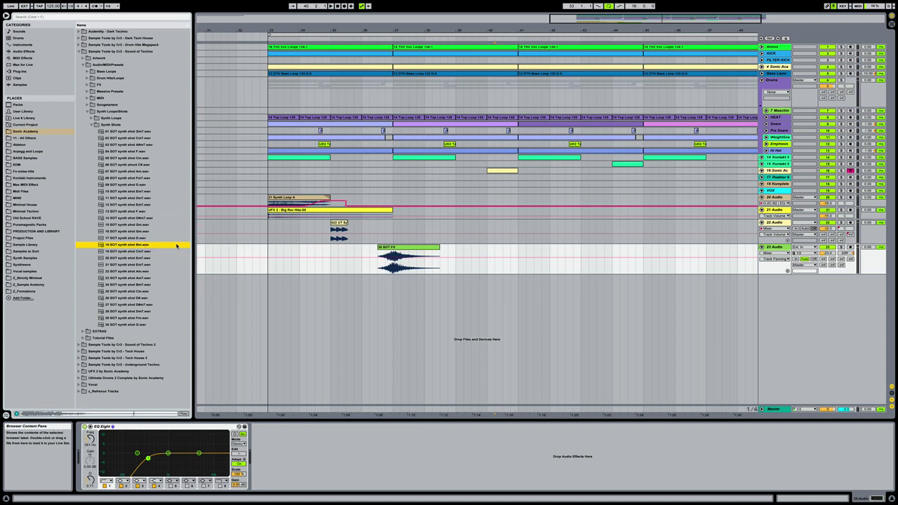
left_click(174, 250)
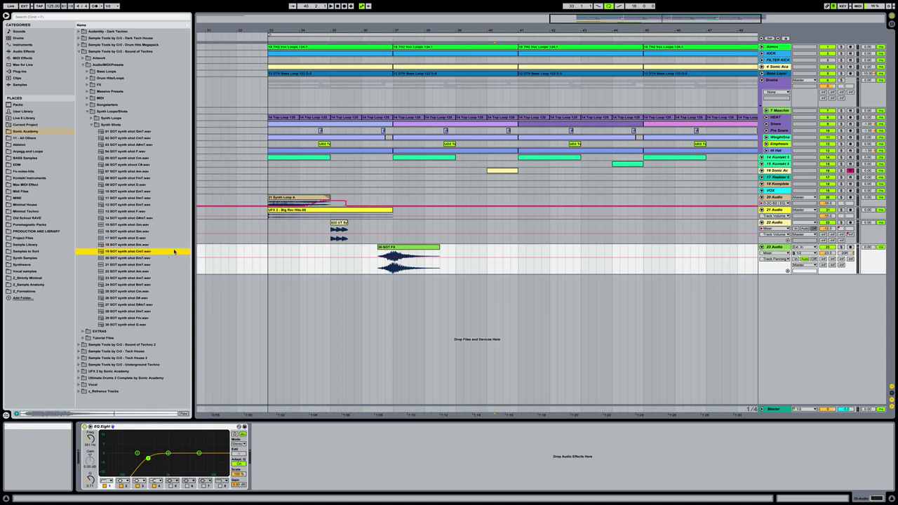
left_click(174, 265)
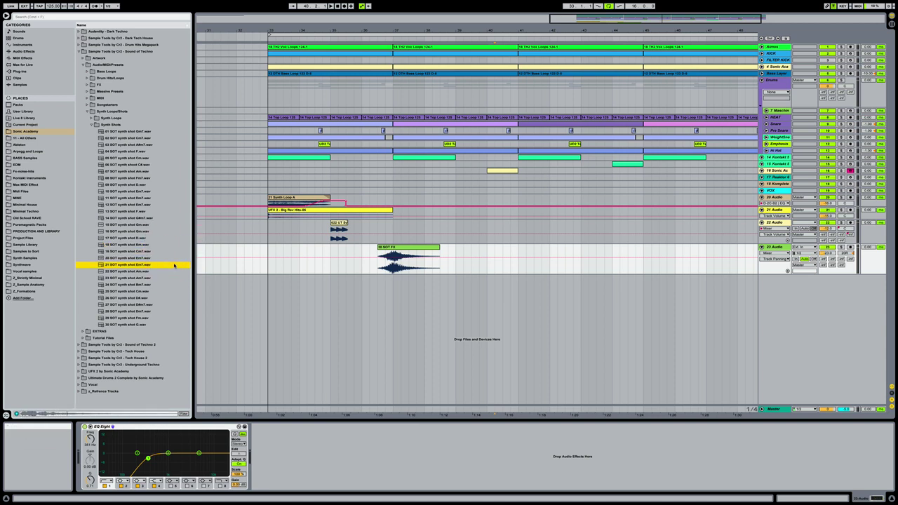
left_click(173, 258)
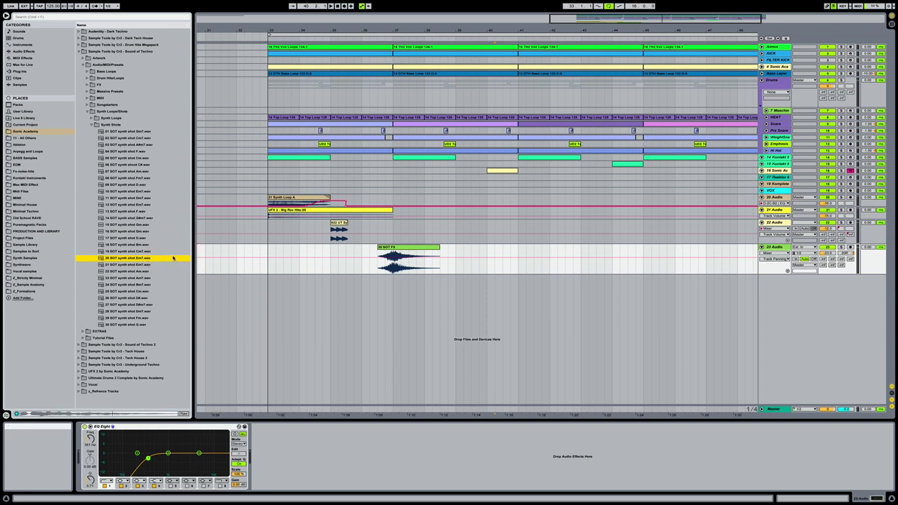
Step: Collapse the Synth Shots folder and open the neighbouring Synth Loops folder
key("Left")
key("Left")
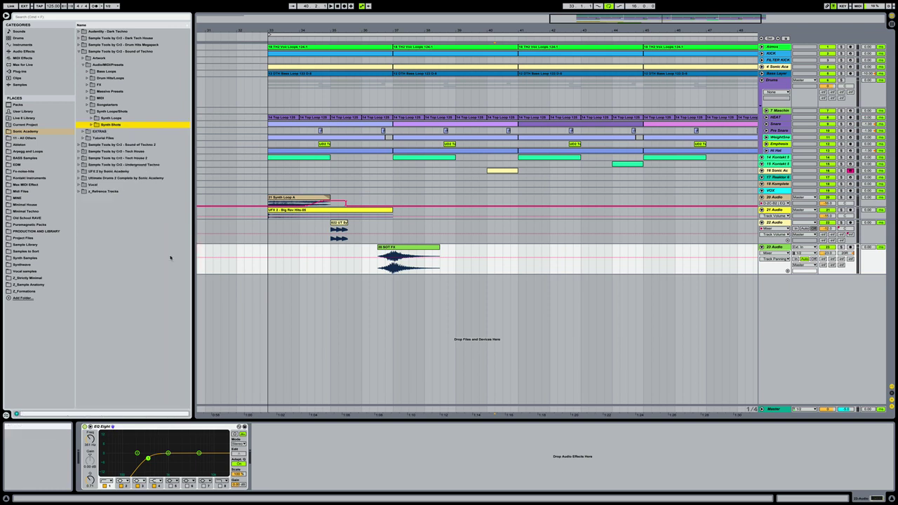
key("Up")
key("Right")
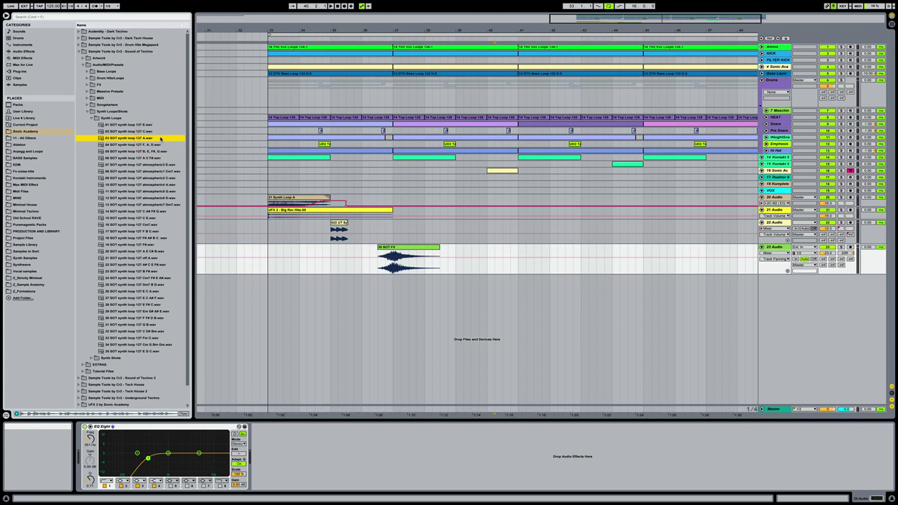
Step: Preview several synth loops and place 21 SOT synth loop 127 off A on a new audio track at bar 39
left_click(168, 185)
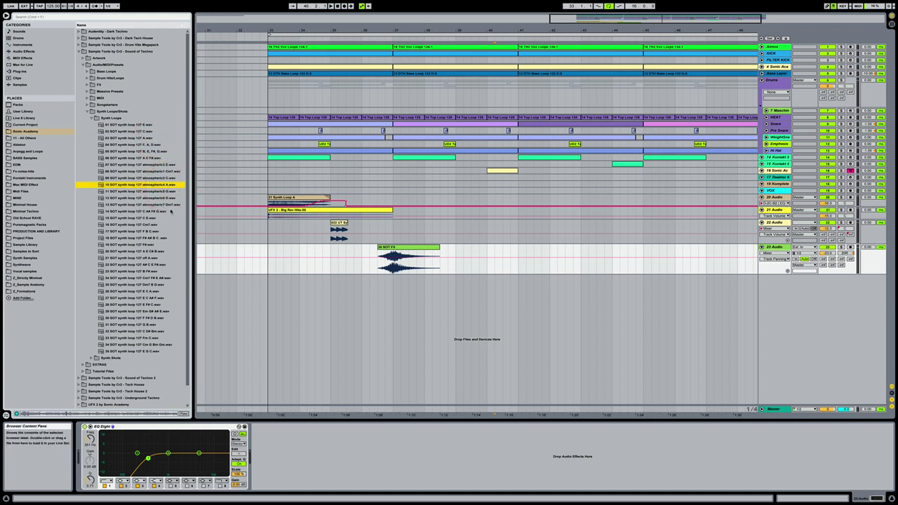
left_click(161, 257)
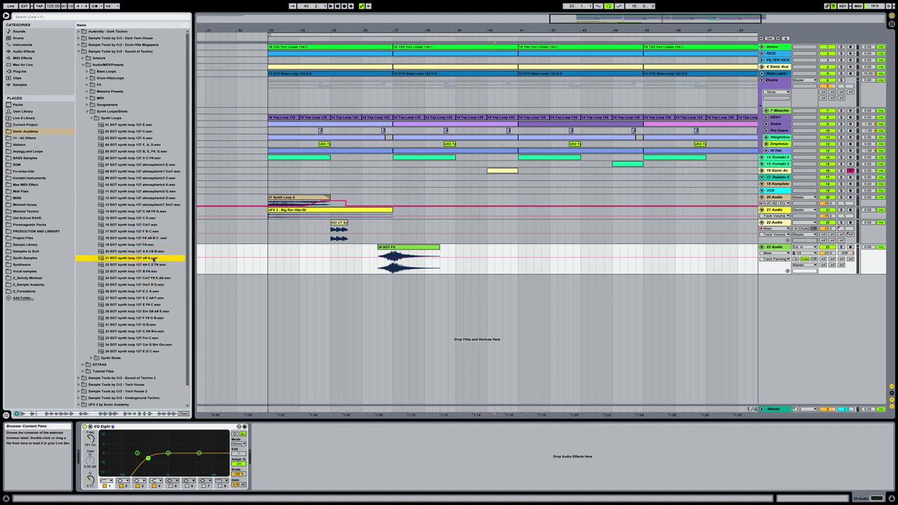
left_click_drag(128, 259, 453, 317)
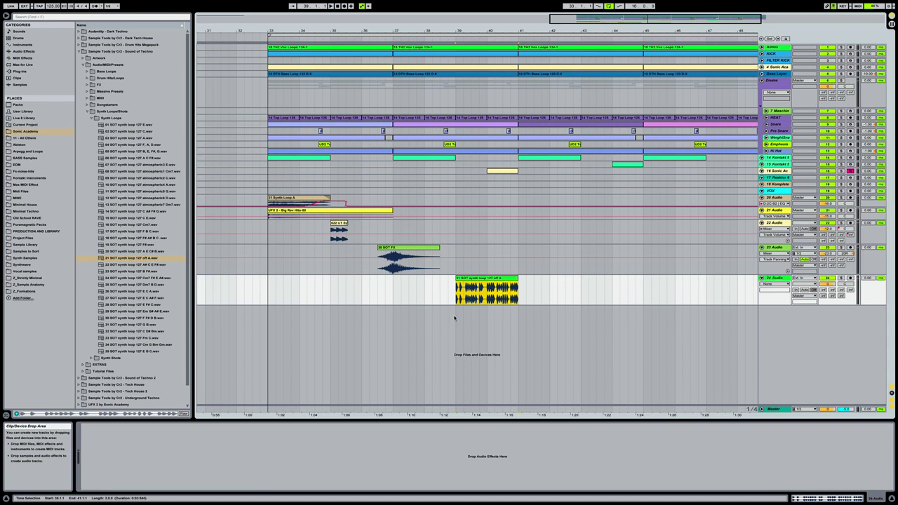
left_click(263, 282)
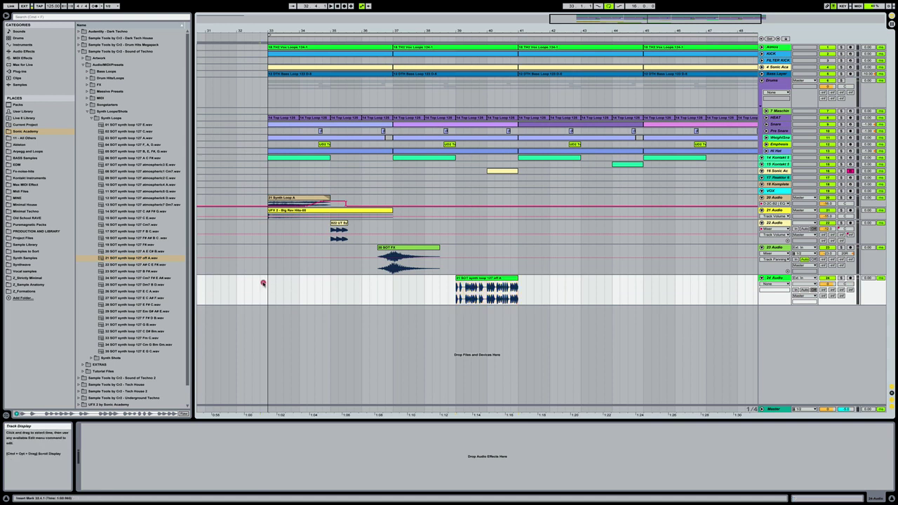
Step: Add EQ Eight to the 24 Audio track, cut the lows below about 190 Hz and lower the track volume to about -12 dB
left_click(777, 277)
left_click(21, 52)
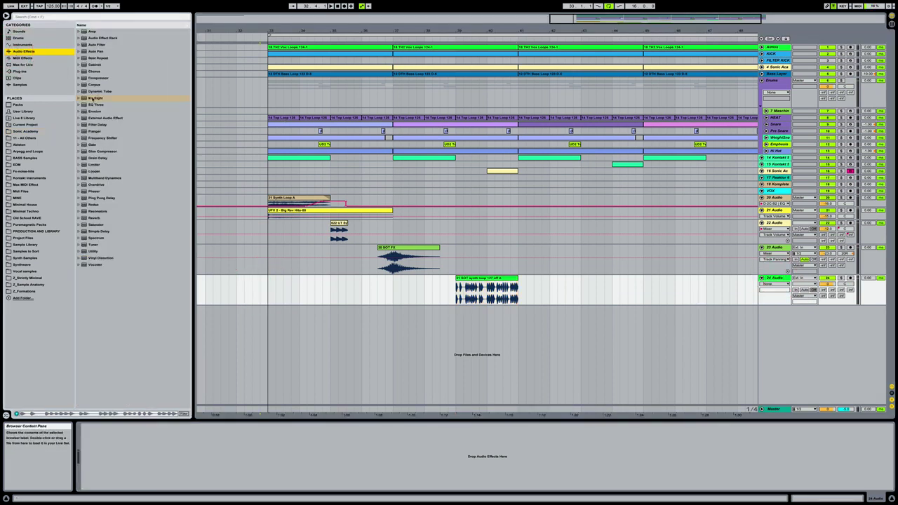
left_click(92, 98)
left_click_drag(441, 296, 439, 296)
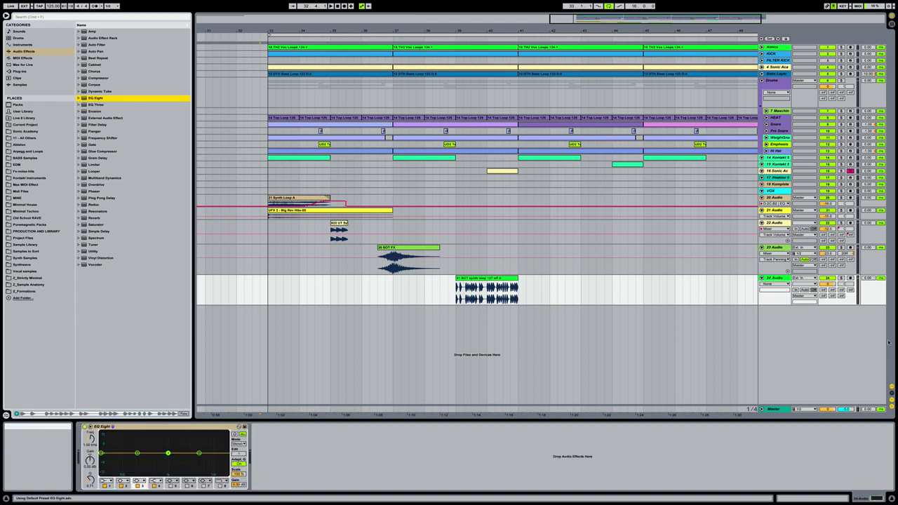
left_click_drag(828, 284, 828, 305)
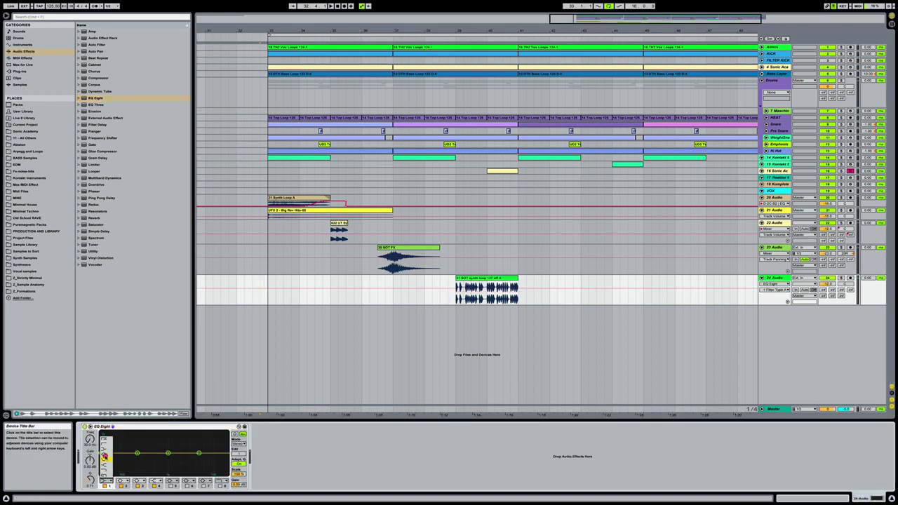
left_click_drag(101, 454, 126, 458)
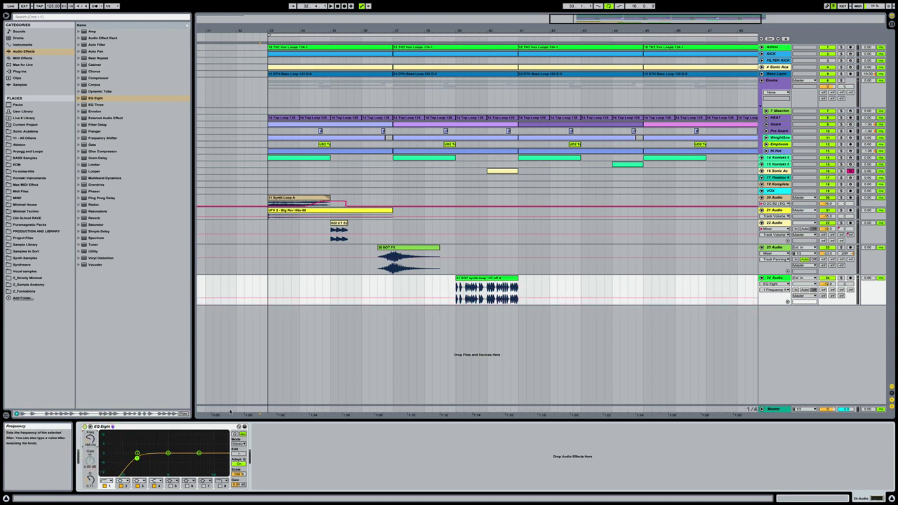
Step: Play the arrangement from bar 36 and shorten the new synth loop clip to its first half bar, ending at 39.3
left_click(364, 279)
key("space")
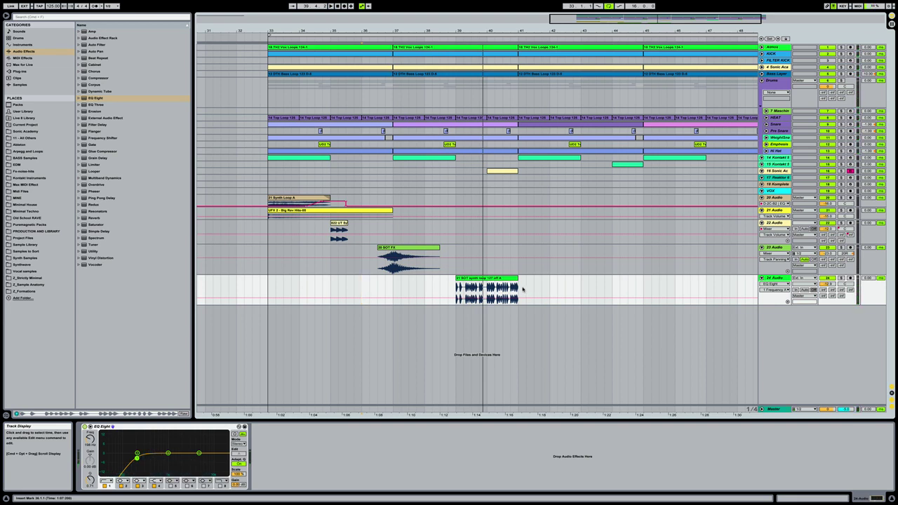
left_click_drag(481, 36, 491, 280)
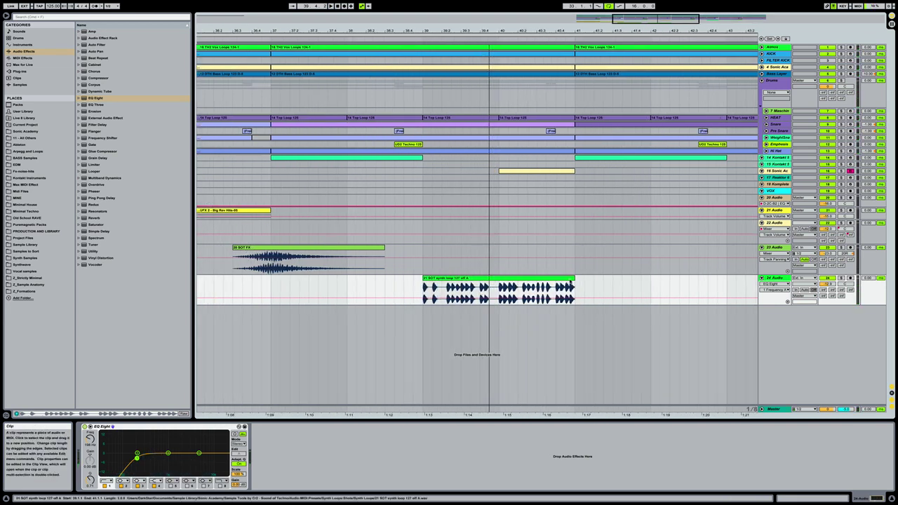
left_click_drag(575, 291, 461, 294)
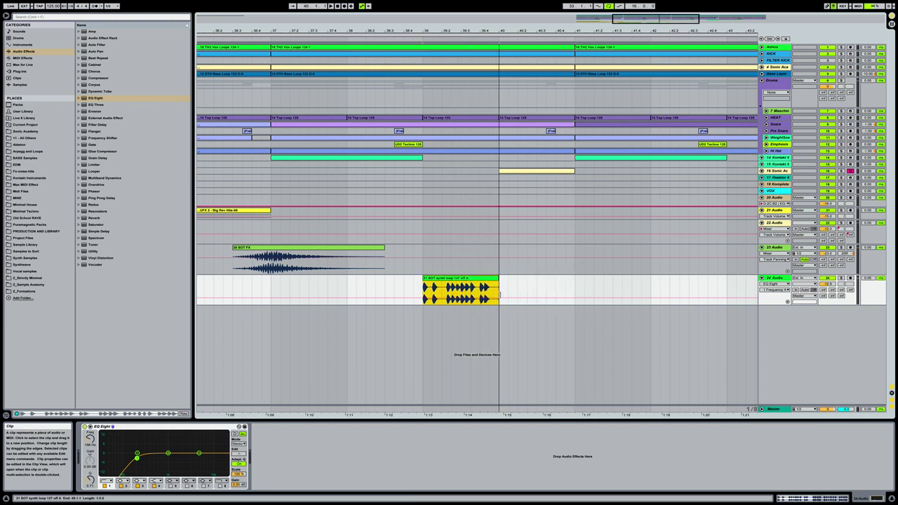
left_click(450, 279)
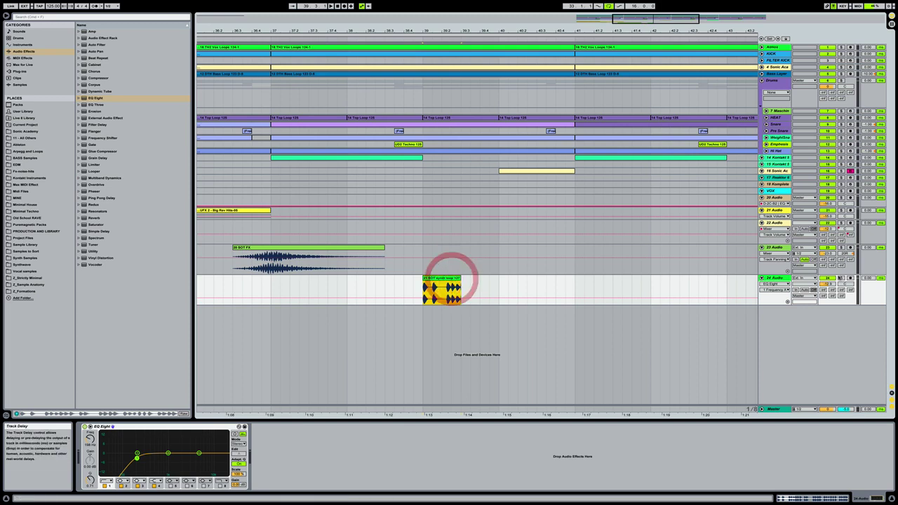
Step: Solo the 24 Audio track, play the shortened synth loop and open its clip settings
left_click(840, 279)
key("space")
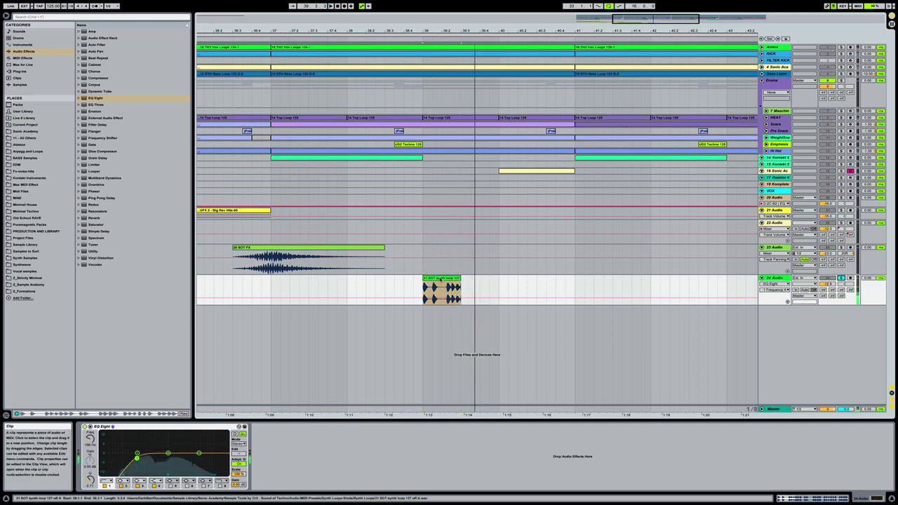
double_click(450, 278)
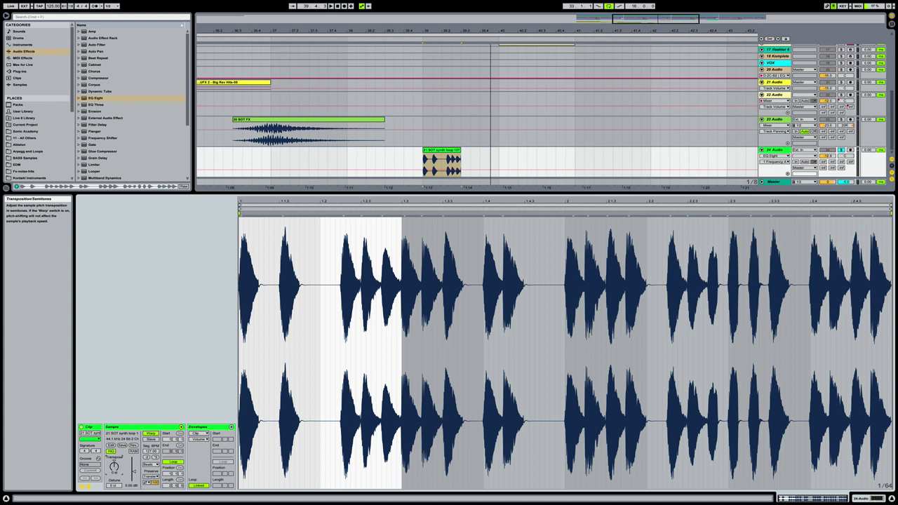
Step: Try a lower transposition on the synth loop clip during playback and reset it to 0 semitones
left_click_drag(113, 468, 113, 495)
key("space")
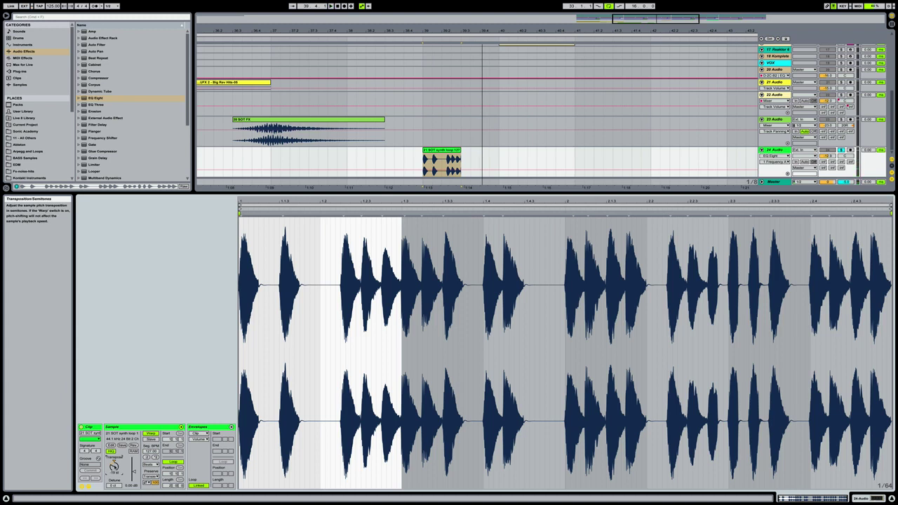
double_click(114, 466)
key("space")
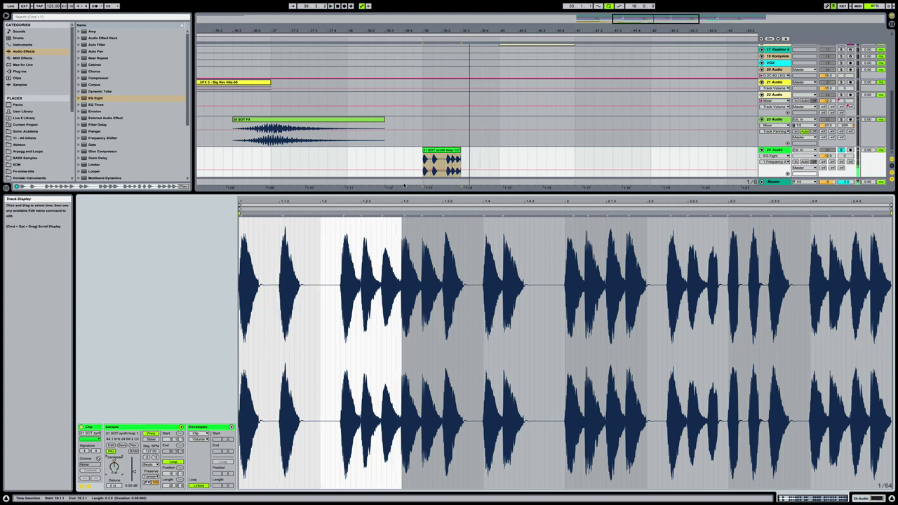
Step: Close the clip settings, move the shortened synth loop clip to 40.3 so it ends at bar 41, and show its fades
key("ctrl+alt+l")
left_click(492, 284)
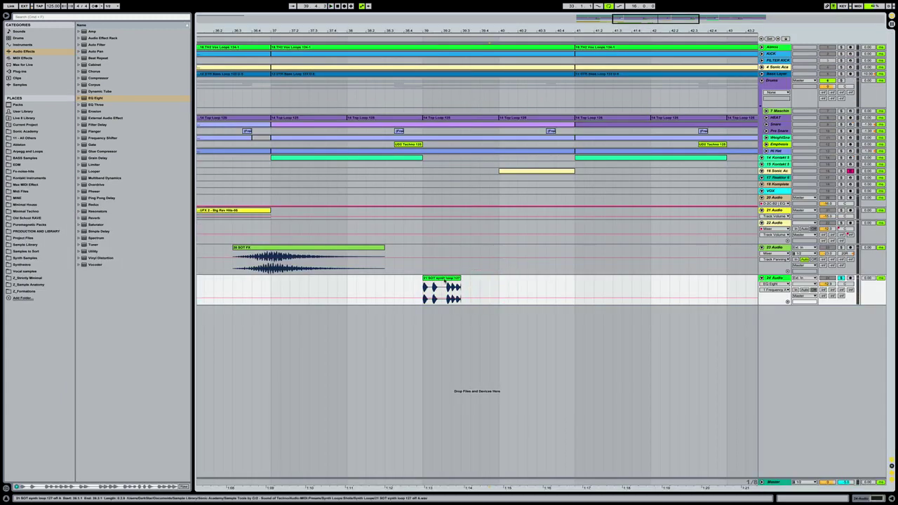
left_click_drag(450, 287, 564, 287)
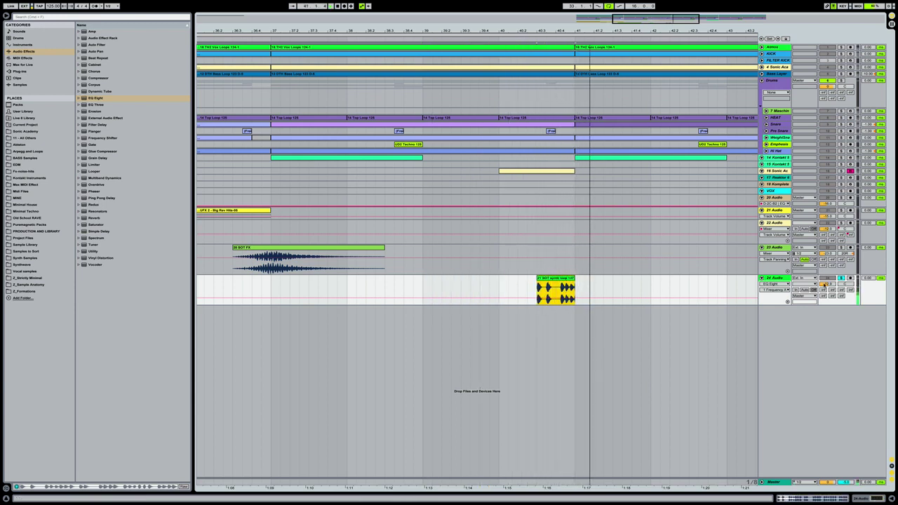
left_click(569, 279)
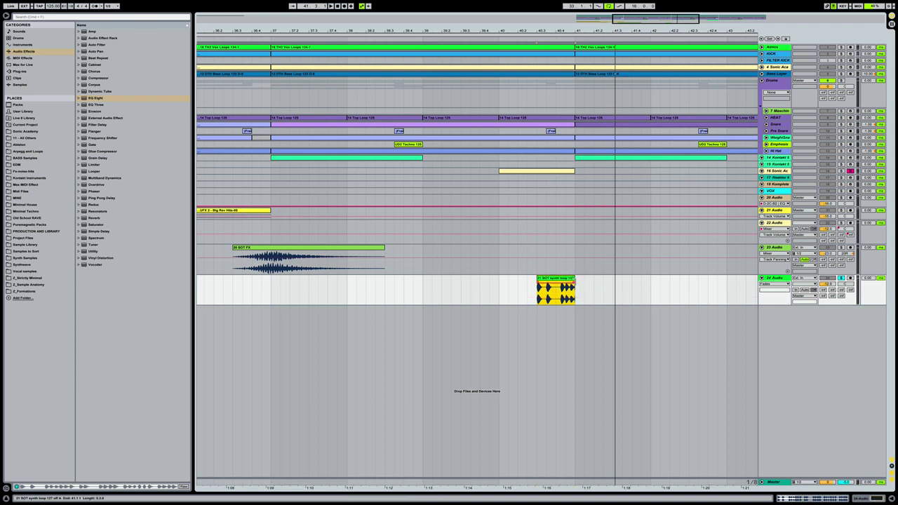
Step: Unsolo the 24 Audio track and play the full arrangement leading up to the moved synth loop clip
left_click(841, 279)
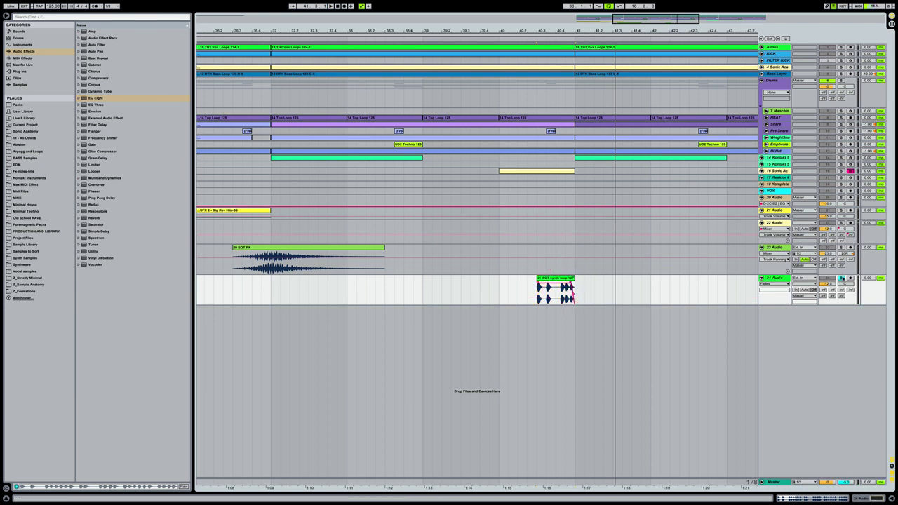
key("space")
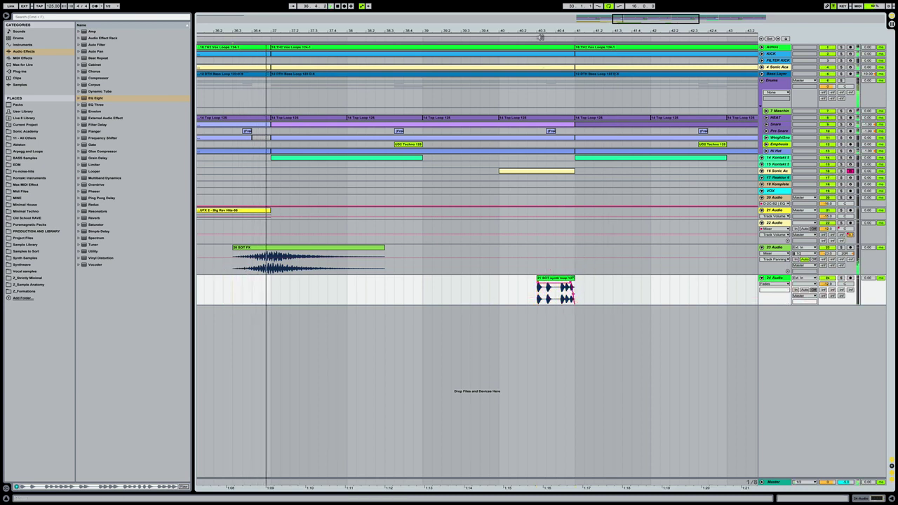
left_click_drag(539, 31, 539, 6)
scroll(637, 285, "right", 2)
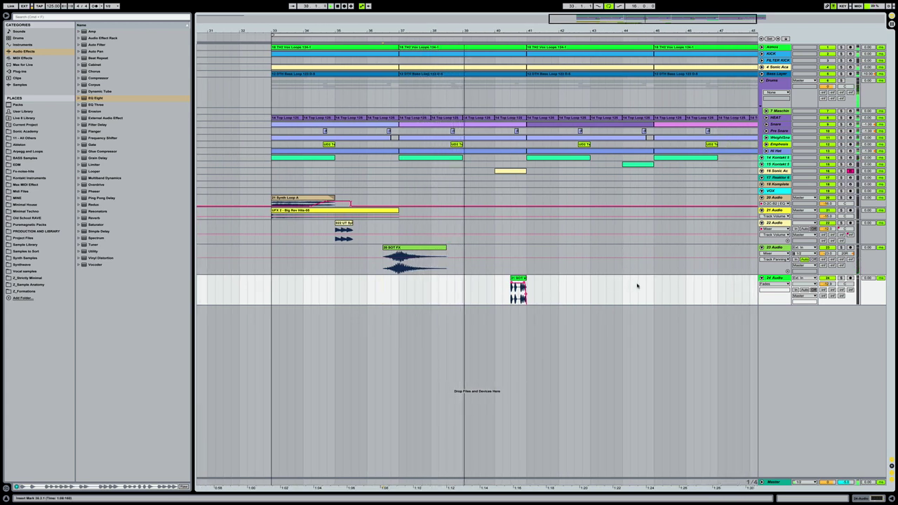
Step: Lower the 24 Audio track's volume to -17.0 dB, deactivate the track and select its synth loop clip
left_click_drag(822, 284, 823, 297)
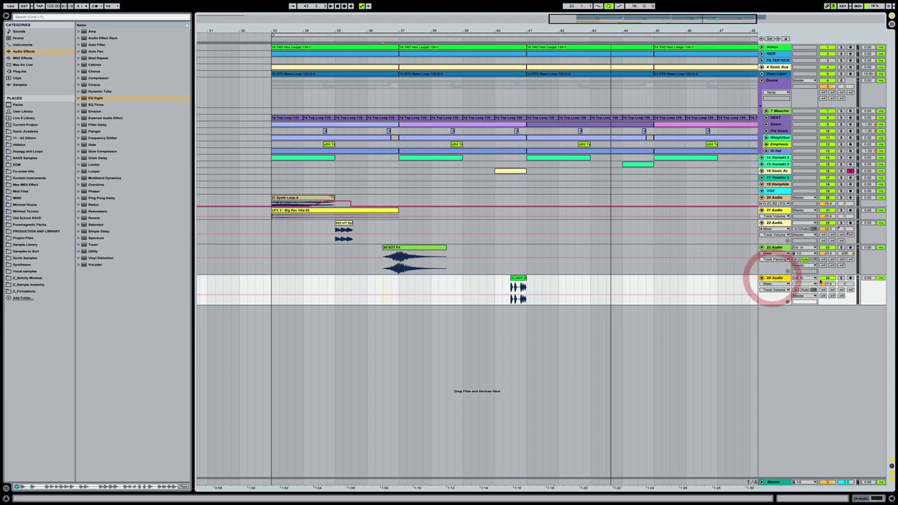
left_click(827, 279)
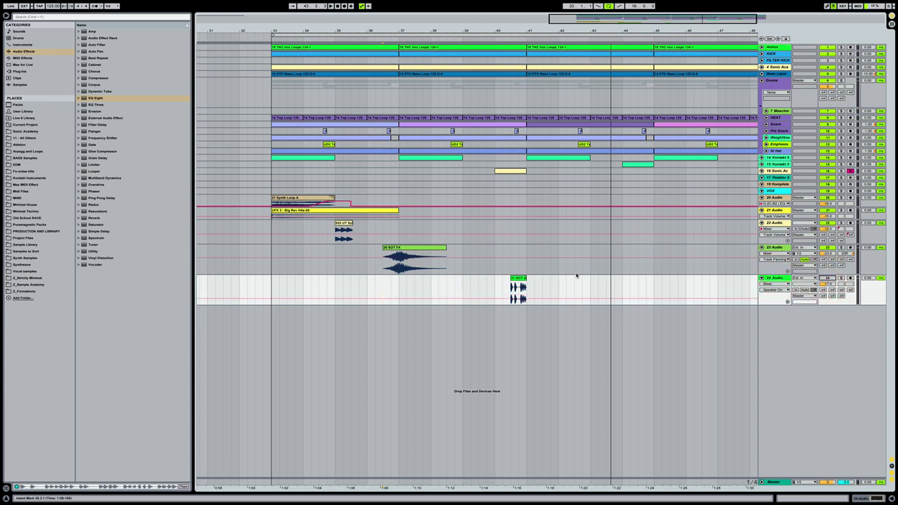
left_click(517, 279)
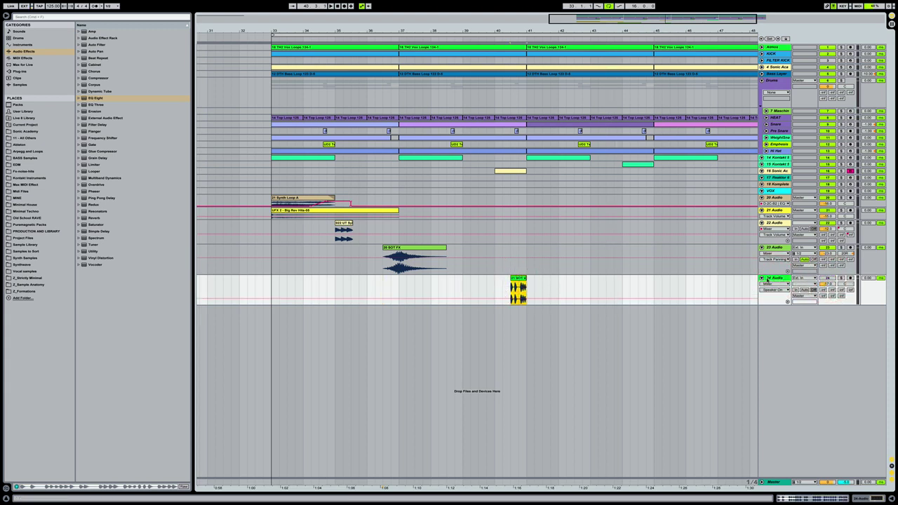
Step: Show the Sonic Academy sample folder and collapse the open Synth Loops folders up through Sample Tools by Cr2 - Sound of Techno
left_click(40, 132)
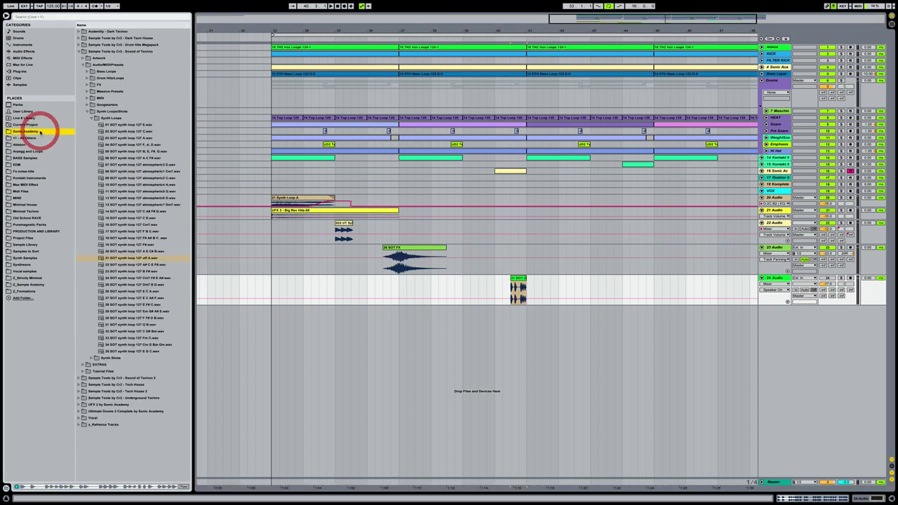
key("Left")
key("Left")
key("Left")
key("Left")
key("Left")
key("Left")
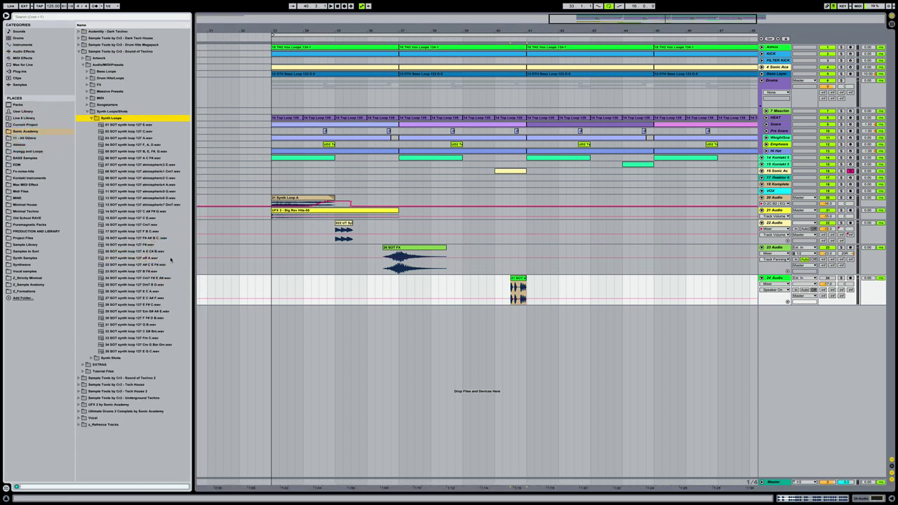
key("Left")
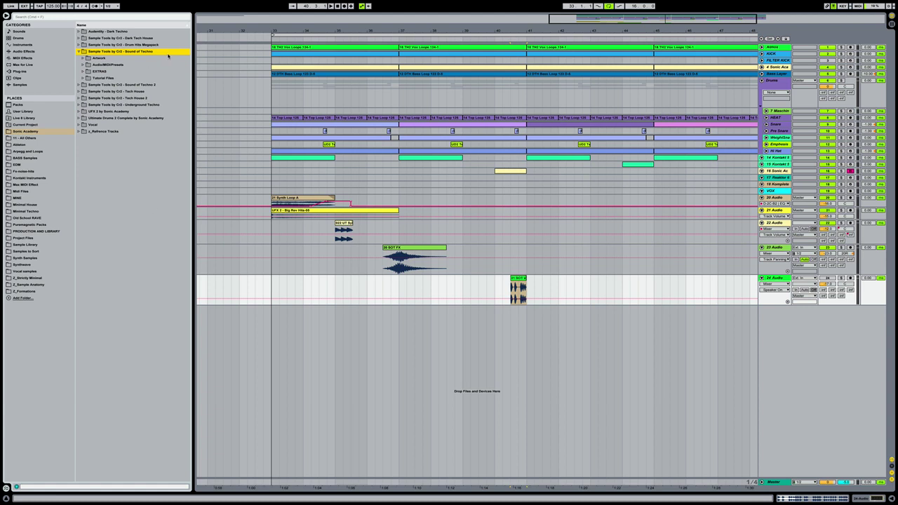
key("Left")
Step: Expand UFX 2 by Sonic Academy and its Big Reverb Hits folder, and audition the hits down to UFX 2 - Big Rev Hits-03.aif
key("Down")
key("Down")
key("Down")
key("Down")
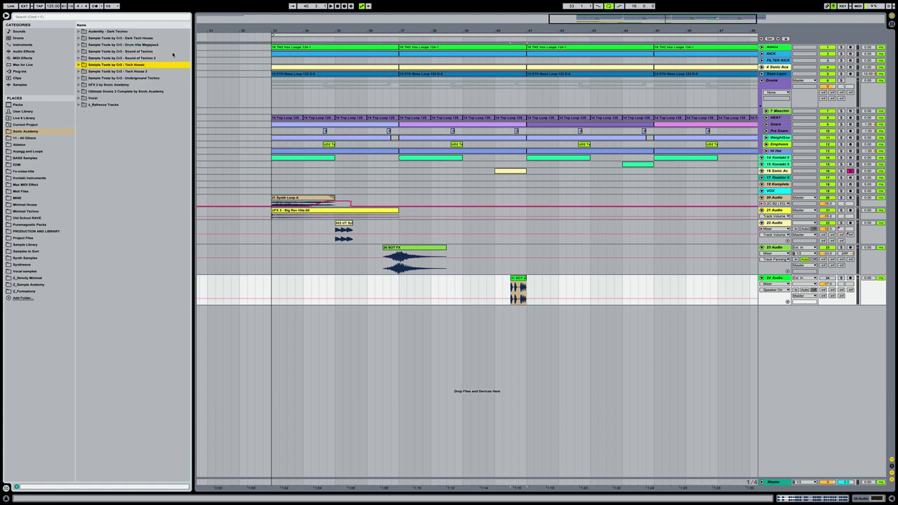
key("Down")
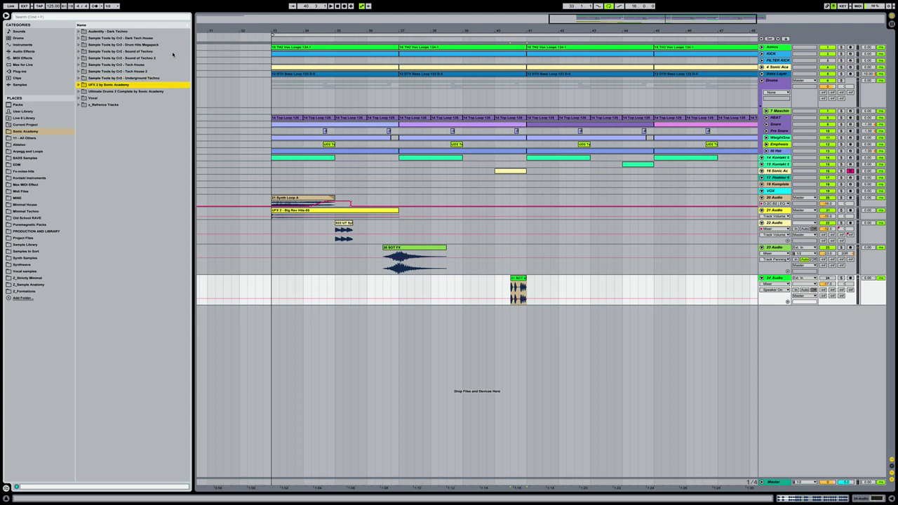
key("Right")
key("Down")
key("Right")
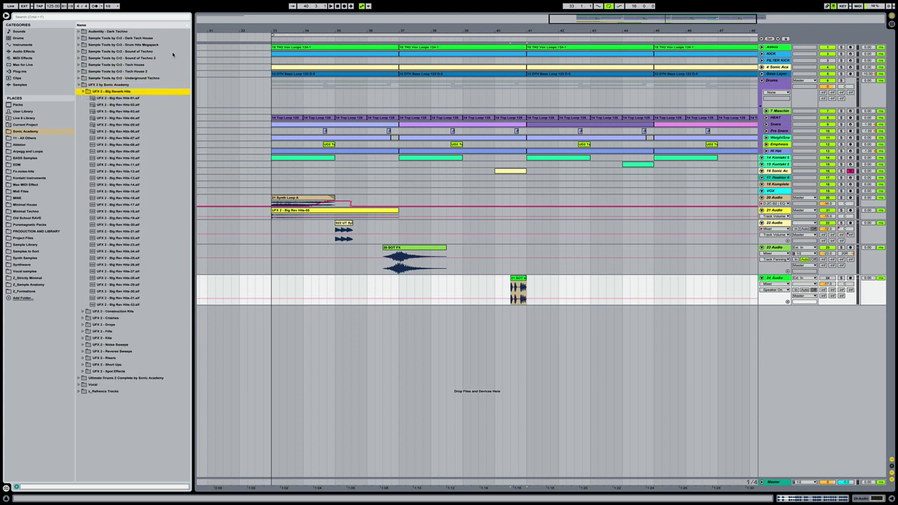
key("Down")
key("Down")
key("Down")
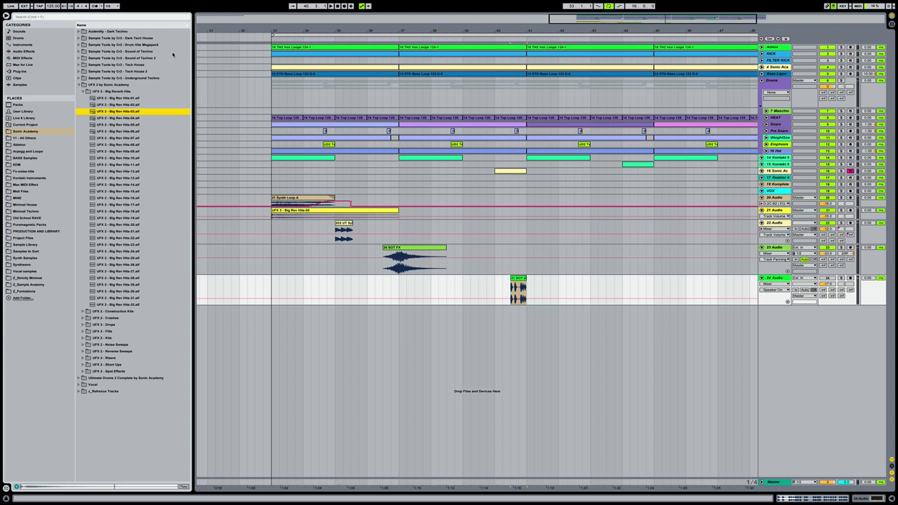
Step: Place UFX 2 - Big Rev Hits-03 at bar 41 on a new audio track and lower the track's volume to -24.8 dB during playback
mouse_move(113, 112)
left_mouse_down()
mouse_move(407, 369)
mouse_move(541, 351)
mouse_move(526, 348)
left_mouse_up()
left_click(830, 315)
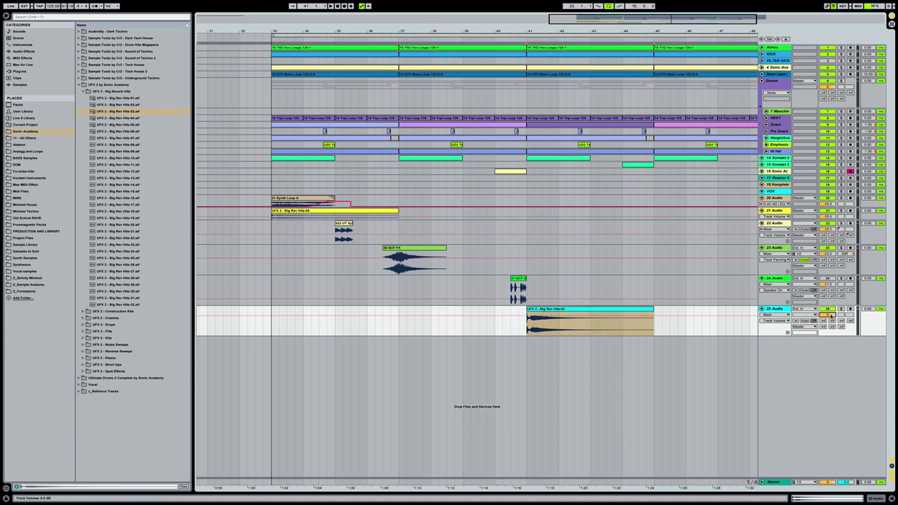
left_click_drag(830, 315, 830, 351)
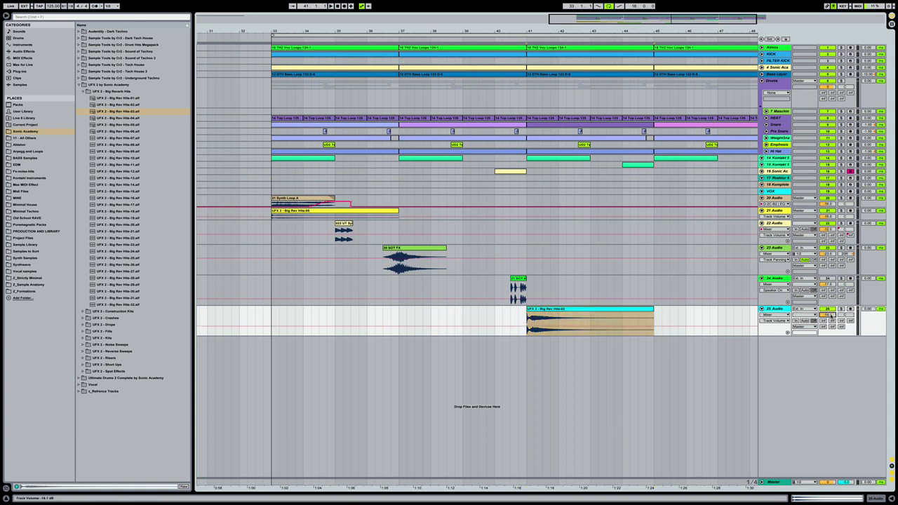
key("space")
left_click_drag(825, 313, 826, 314)
key("space")
key("space")
key("space")
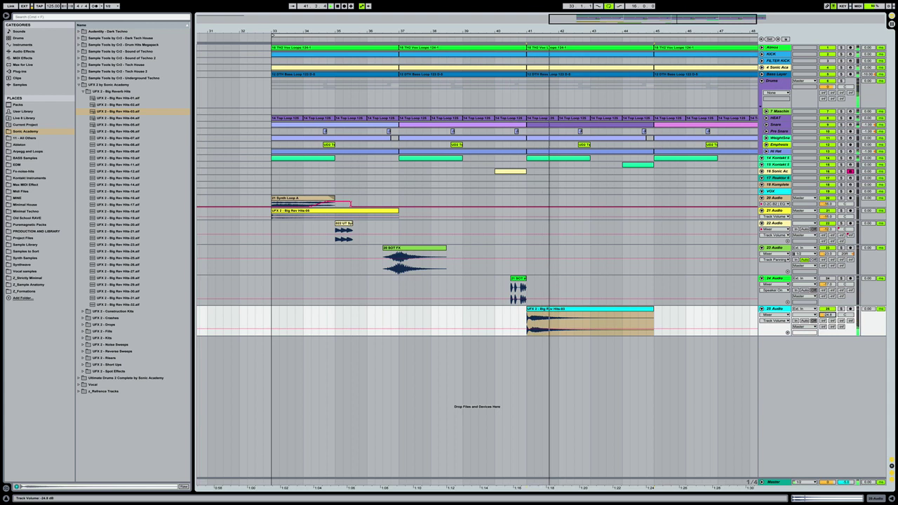
Step: Add EQ Eight to the 25 Audio track and cut its low end with a band 1 low-cut filter at about 378 Hz
double_click(776, 309)
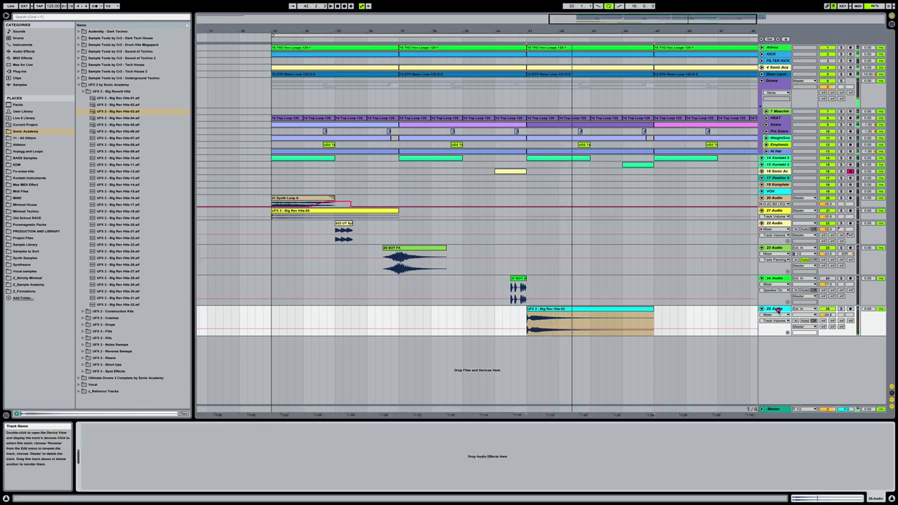
left_click(32, 46)
left_click(32, 50)
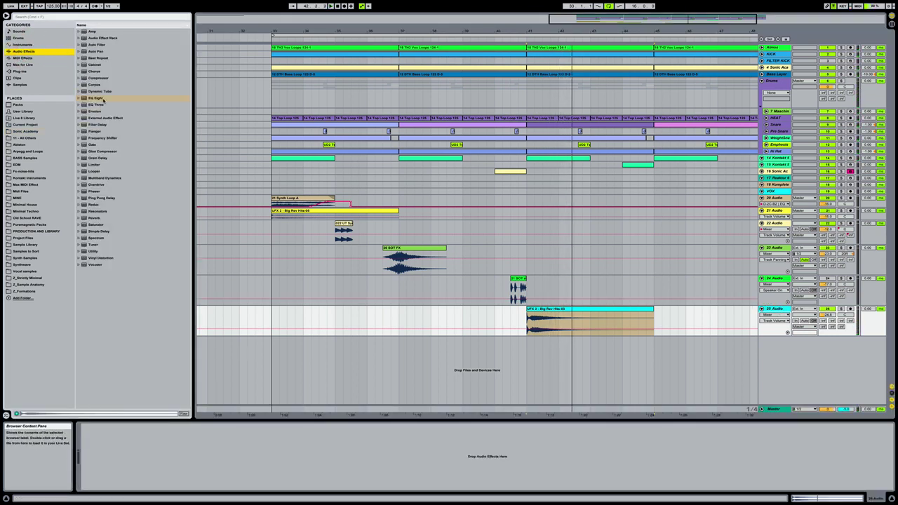
double_click(101, 97)
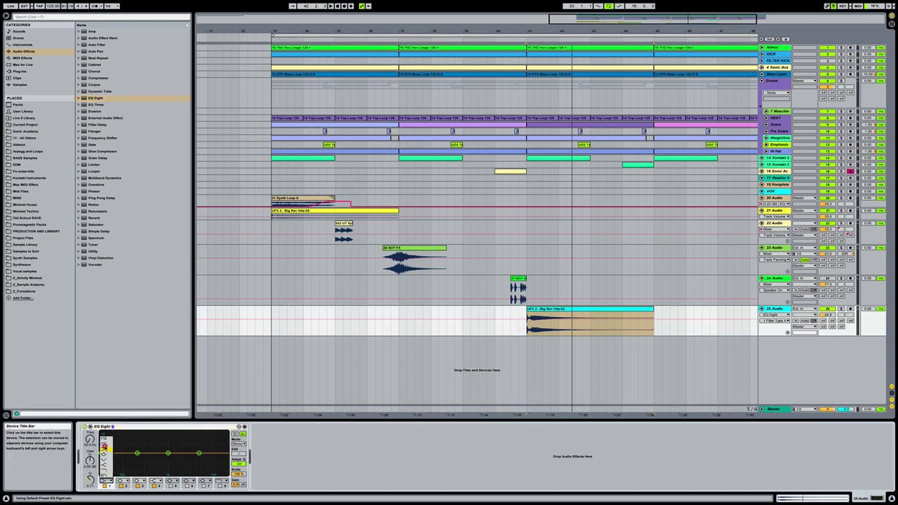
left_click_drag(100, 453, 149, 457)
key("space")
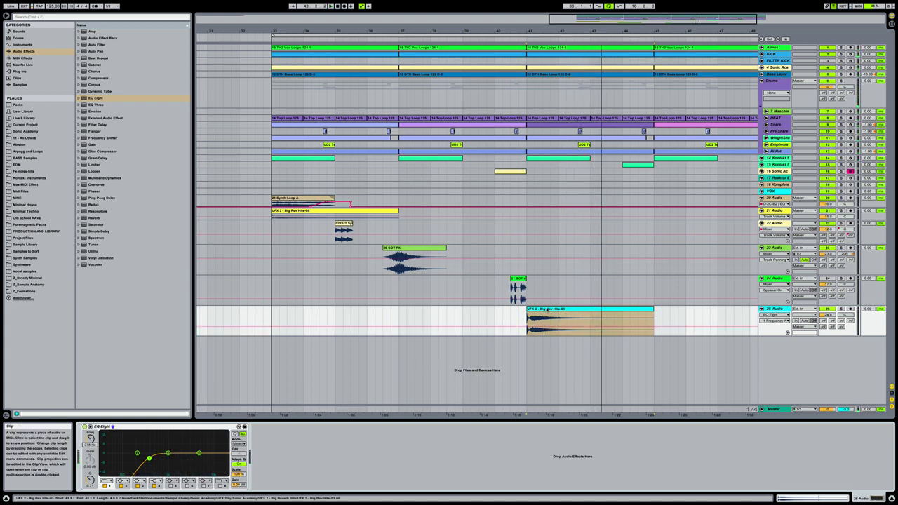
Step: Move the Big Rev Hits-03 clip to start at bar 42, play from bar 33 and raise the 25 Audio volume to -21.0 dB
left_click_drag(547, 310, 575, 315)
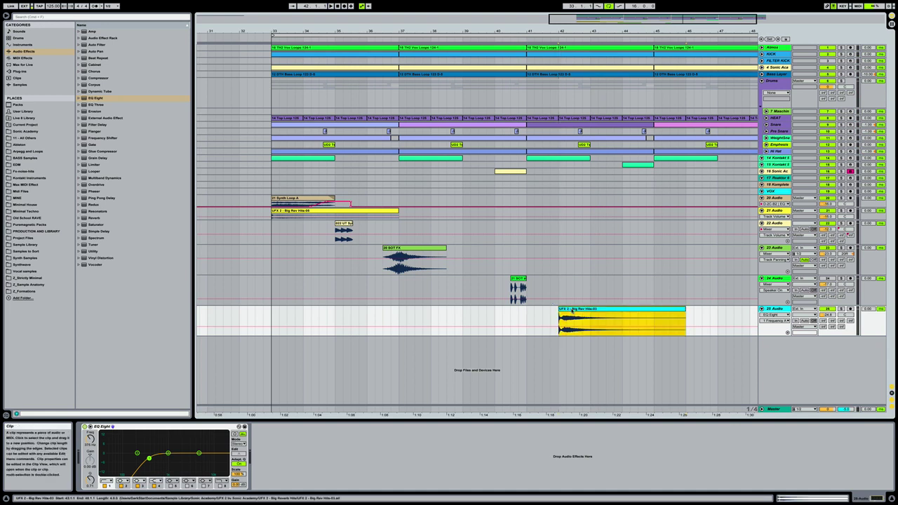
left_click_drag(526, 31, 526, 17)
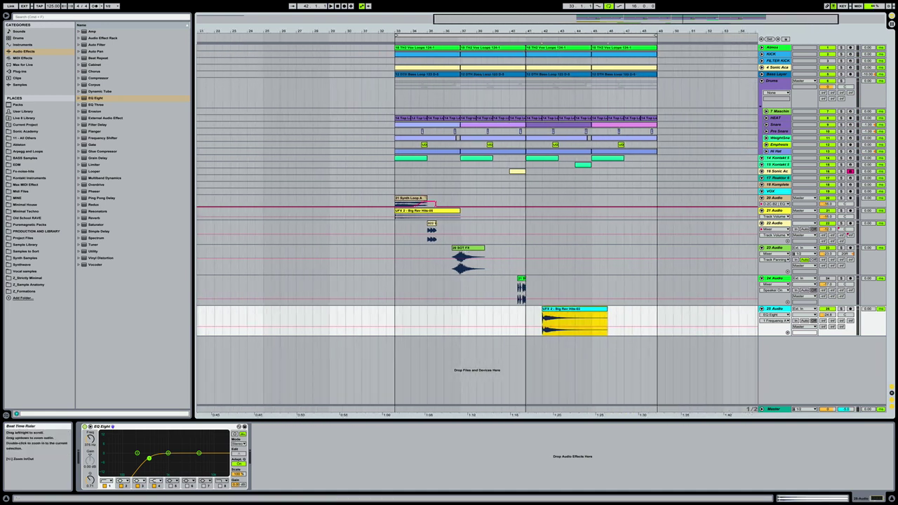
left_click(395, 280)
key("space")
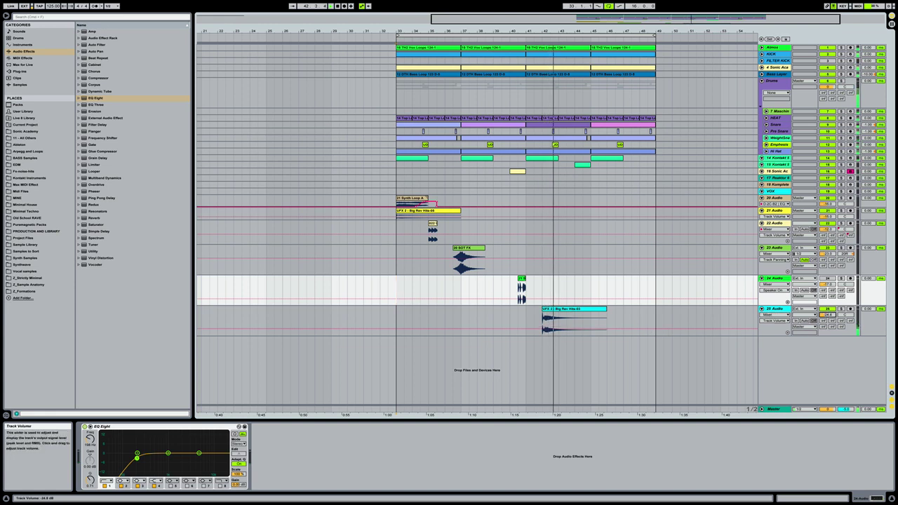
left_click_drag(827, 320, 828, 316)
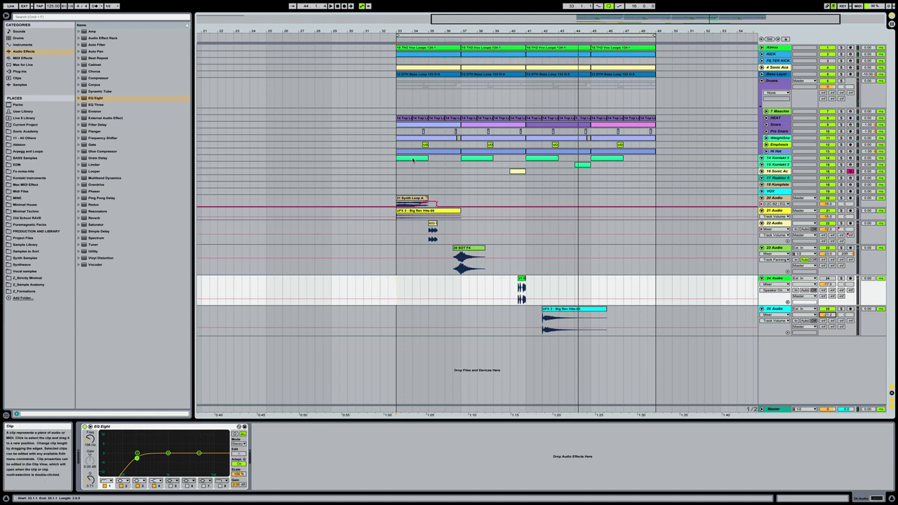
Step: Solo all tracks from 14 Kontakt 5 through 25 Audio and play them from bar 33
left_click(777, 158)
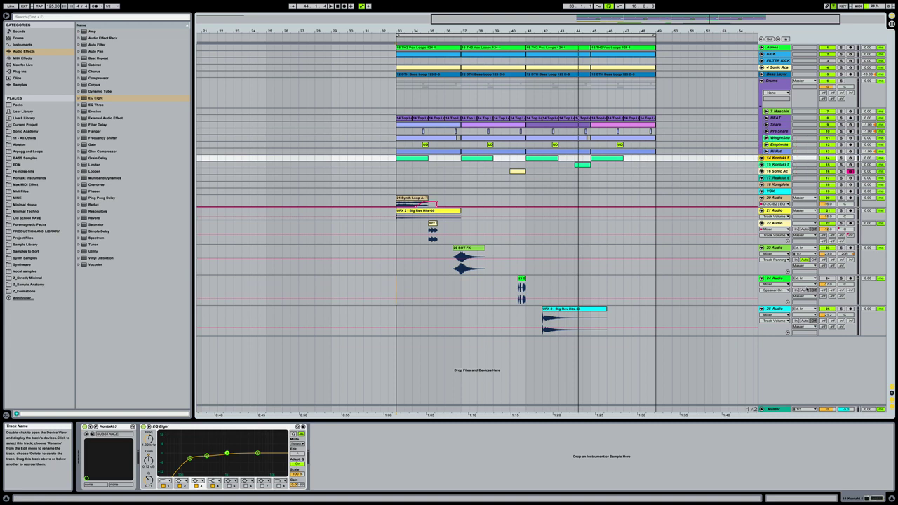
left_click(775, 309)
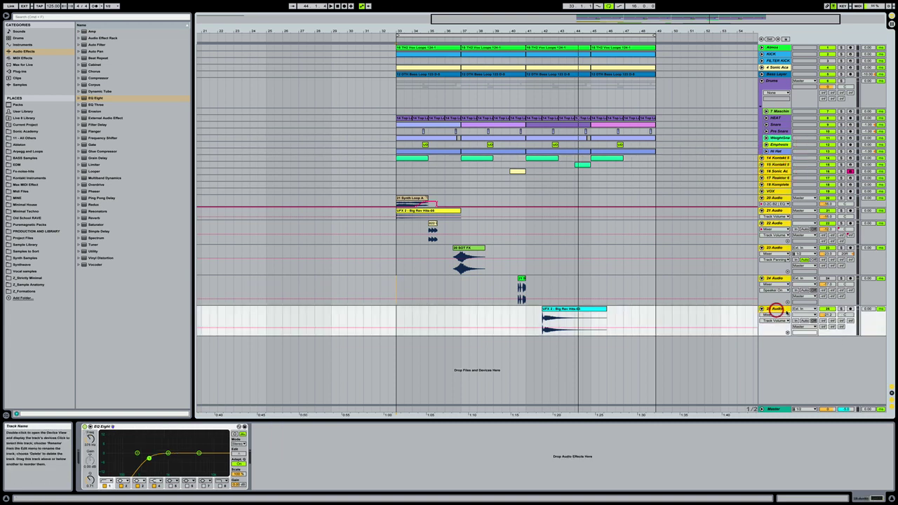
left_click(841, 309)
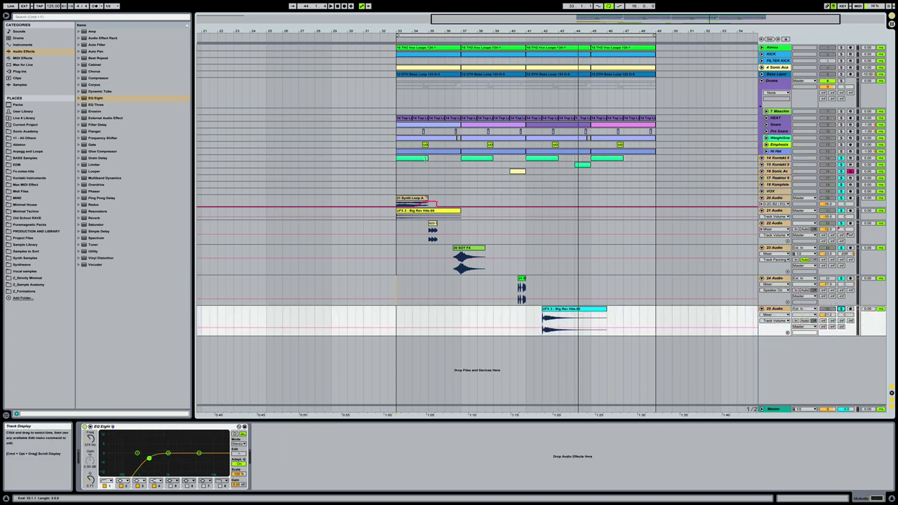
left_click(400, 160)
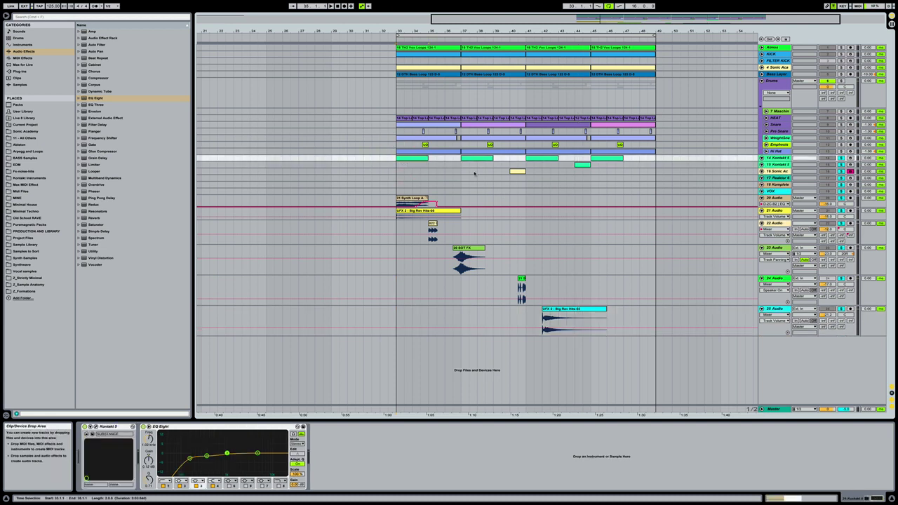
key("space")
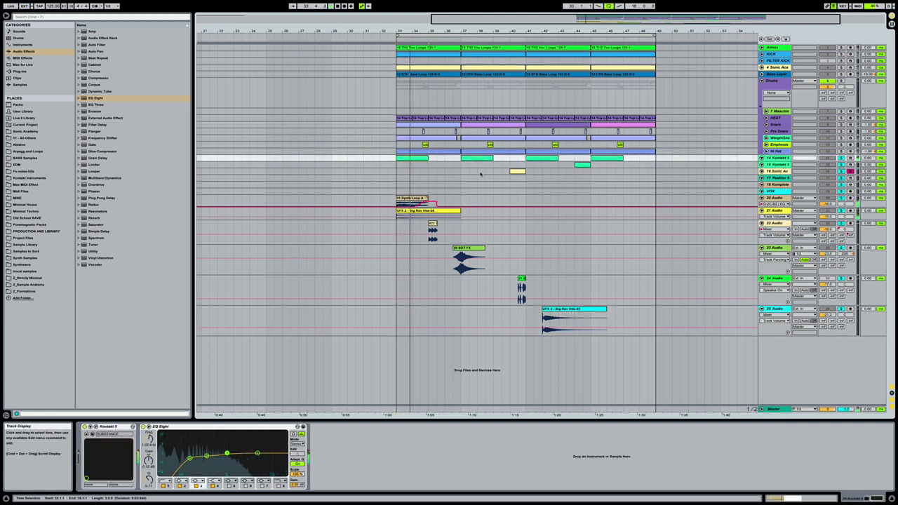